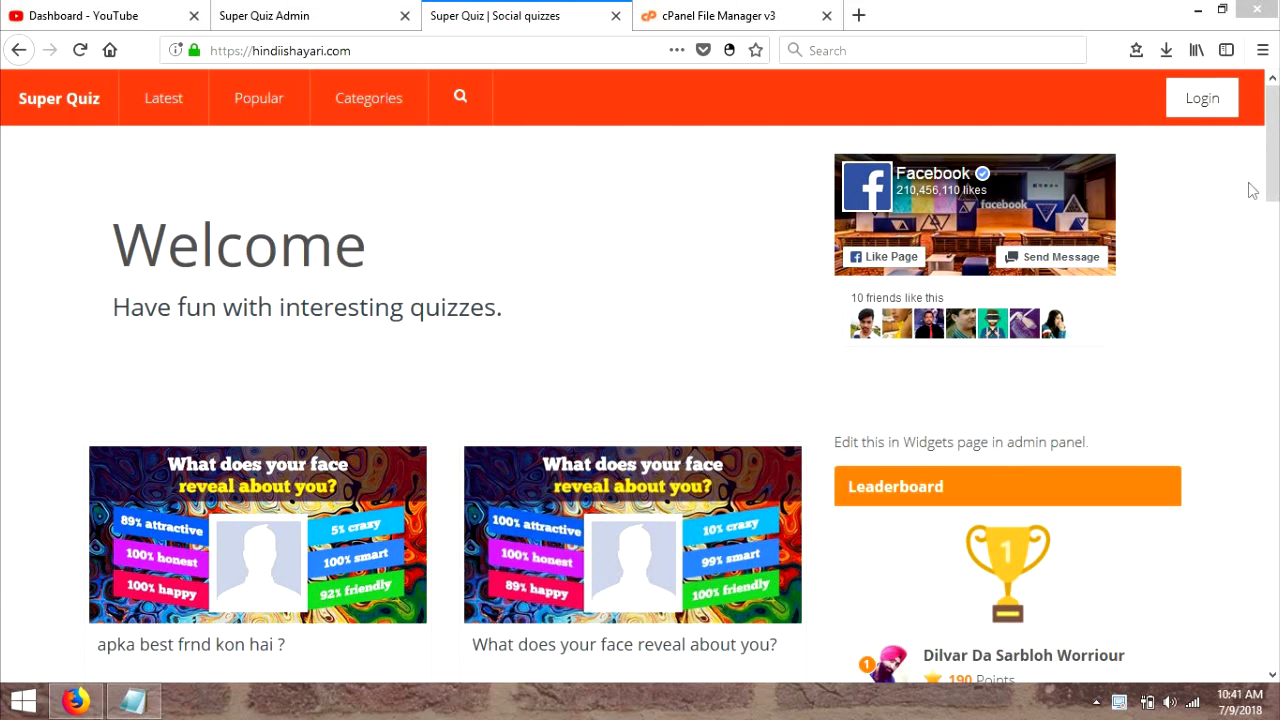
left_click_drag(1272, 190, 1272, 655)
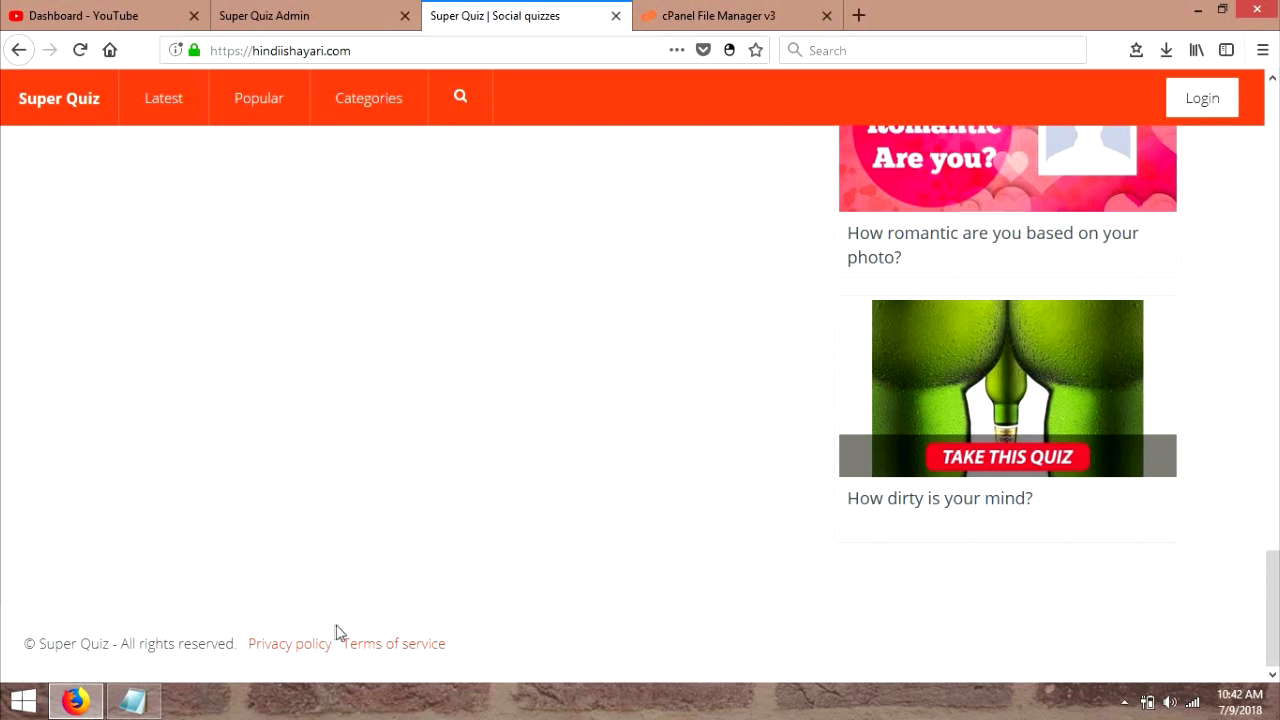
left_click(133, 700)
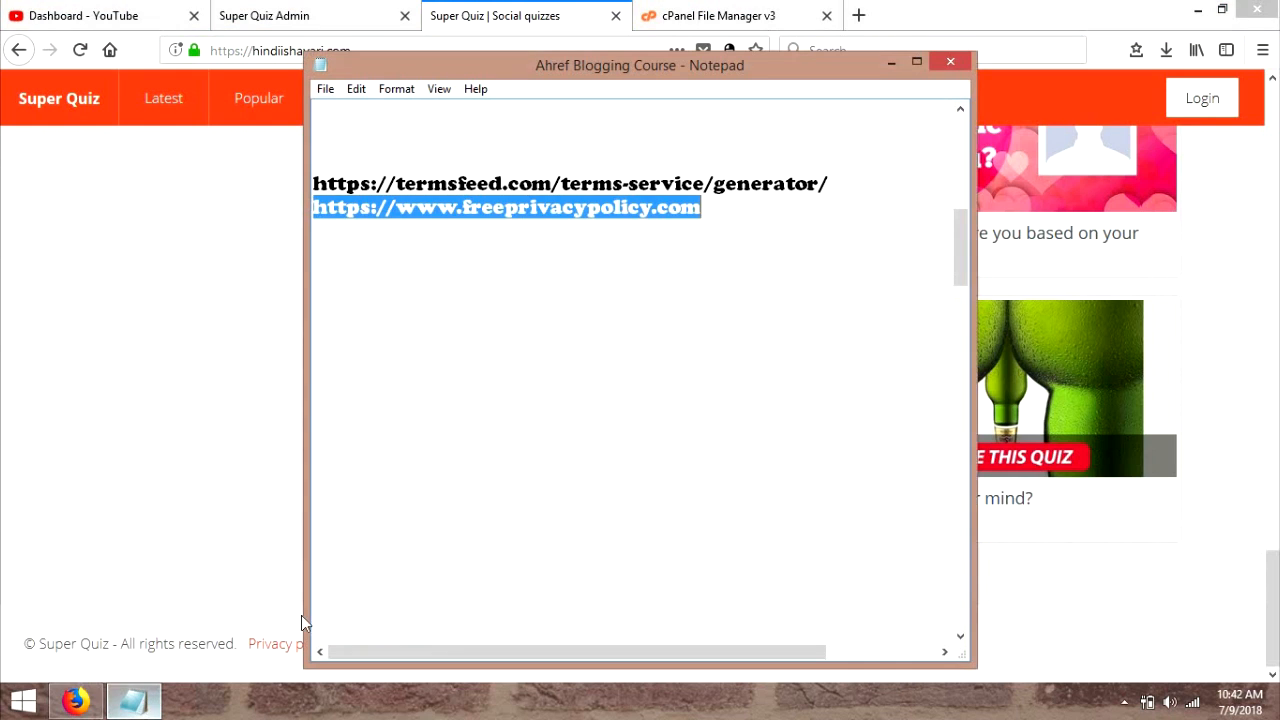
left_click(797, 264)
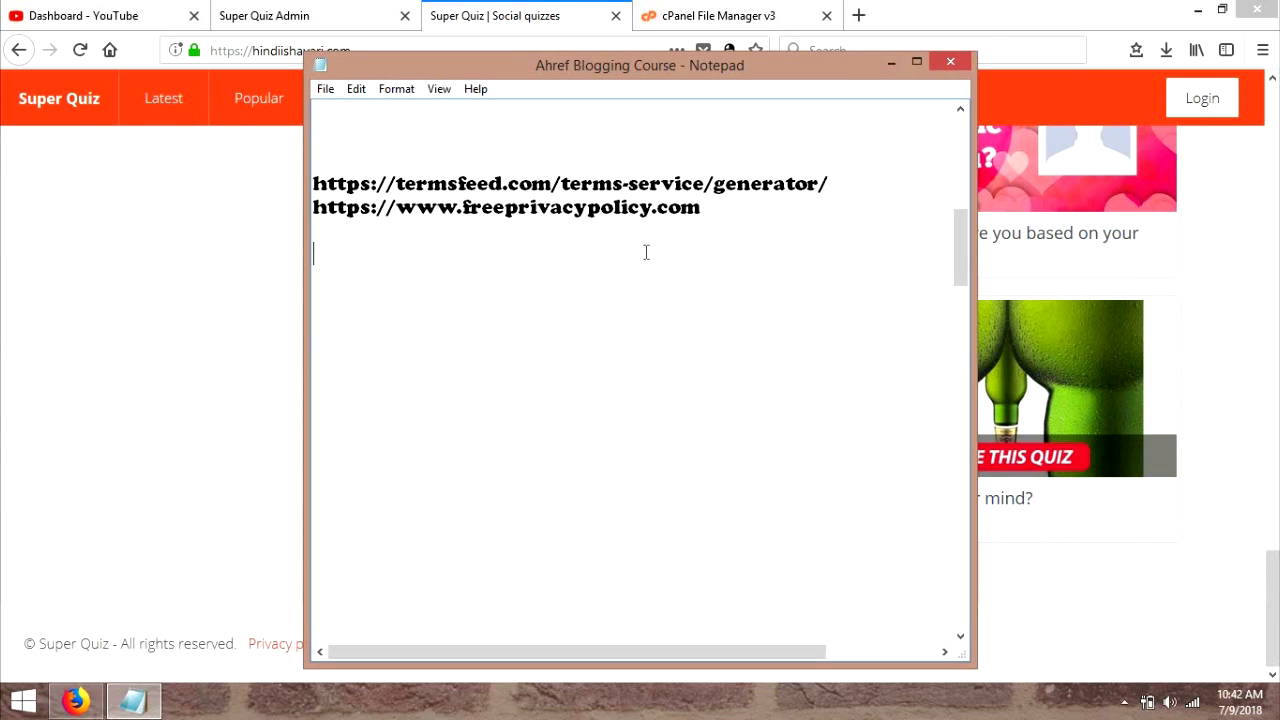
left_click_drag(850, 181, 854, 109)
key("ctrl+c")
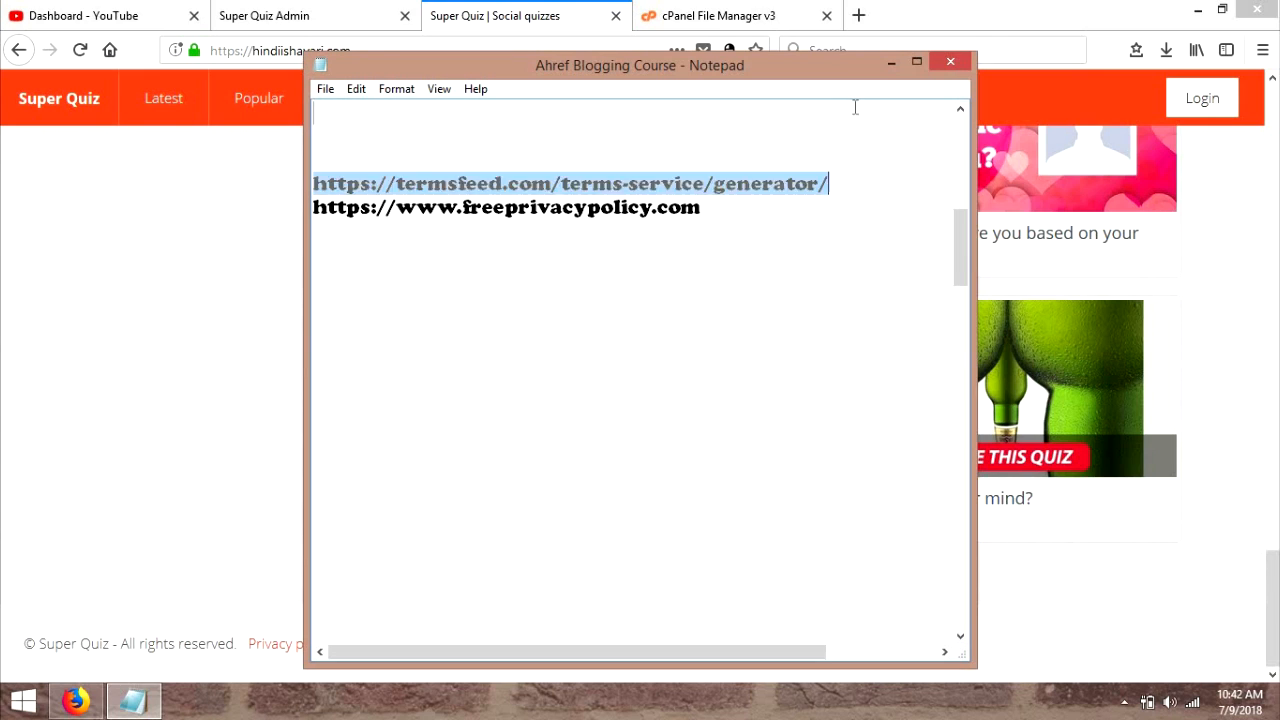
left_click(855, 9)
key("ctrl+v")
key("Return")
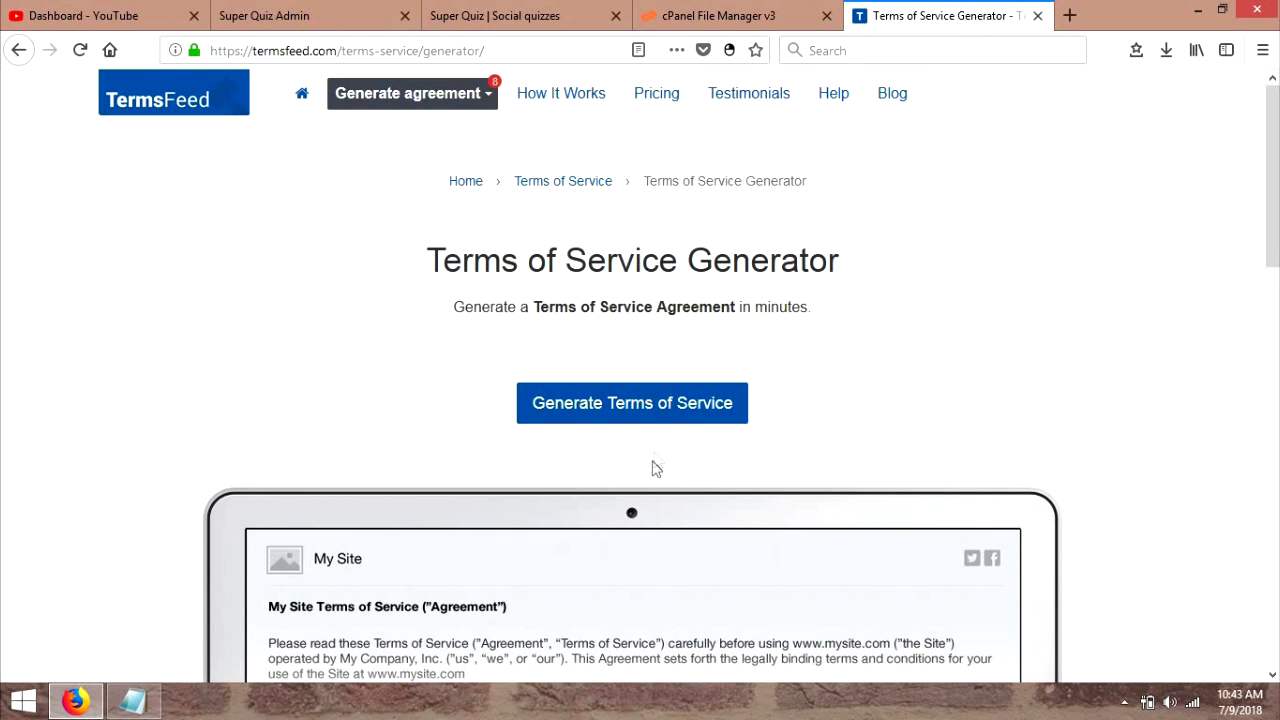
- Start generating a Terms of Service with India as the country and West Bengal as the state, and continue to the business information
left_click(632, 410)
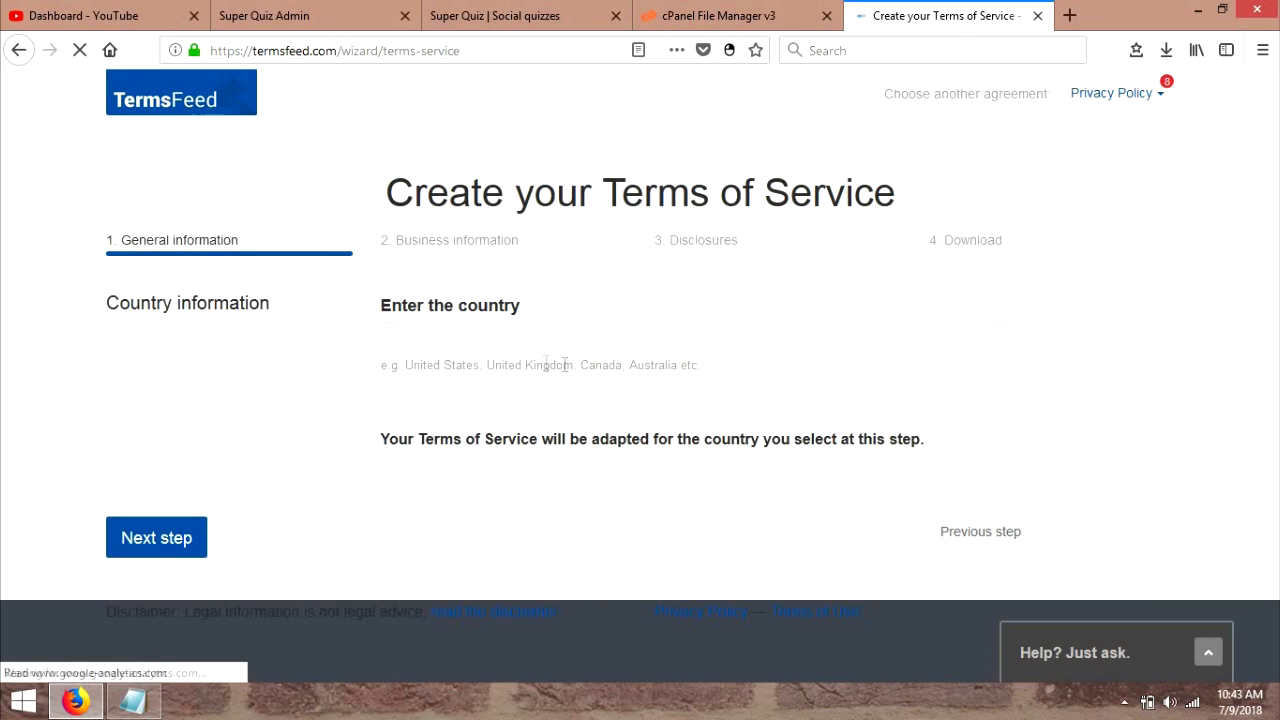
left_click(516, 345)
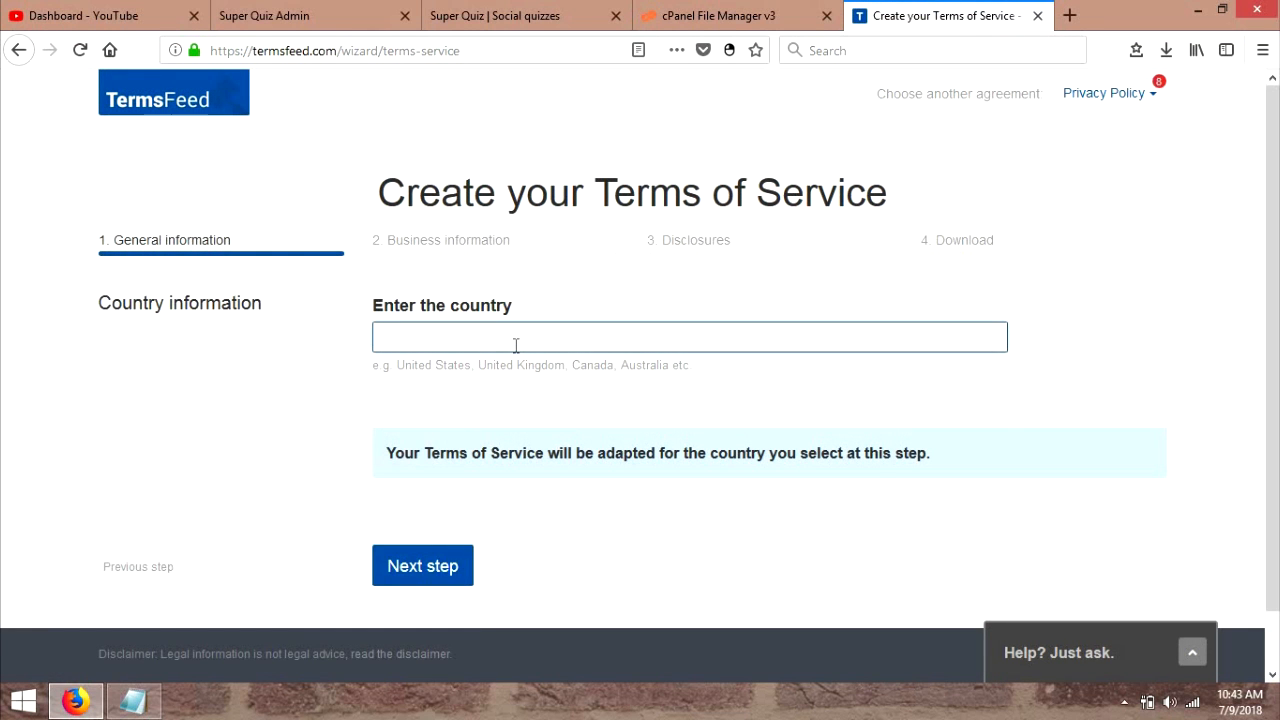
type("in")
key("Down")
key("Down")
key("Down")
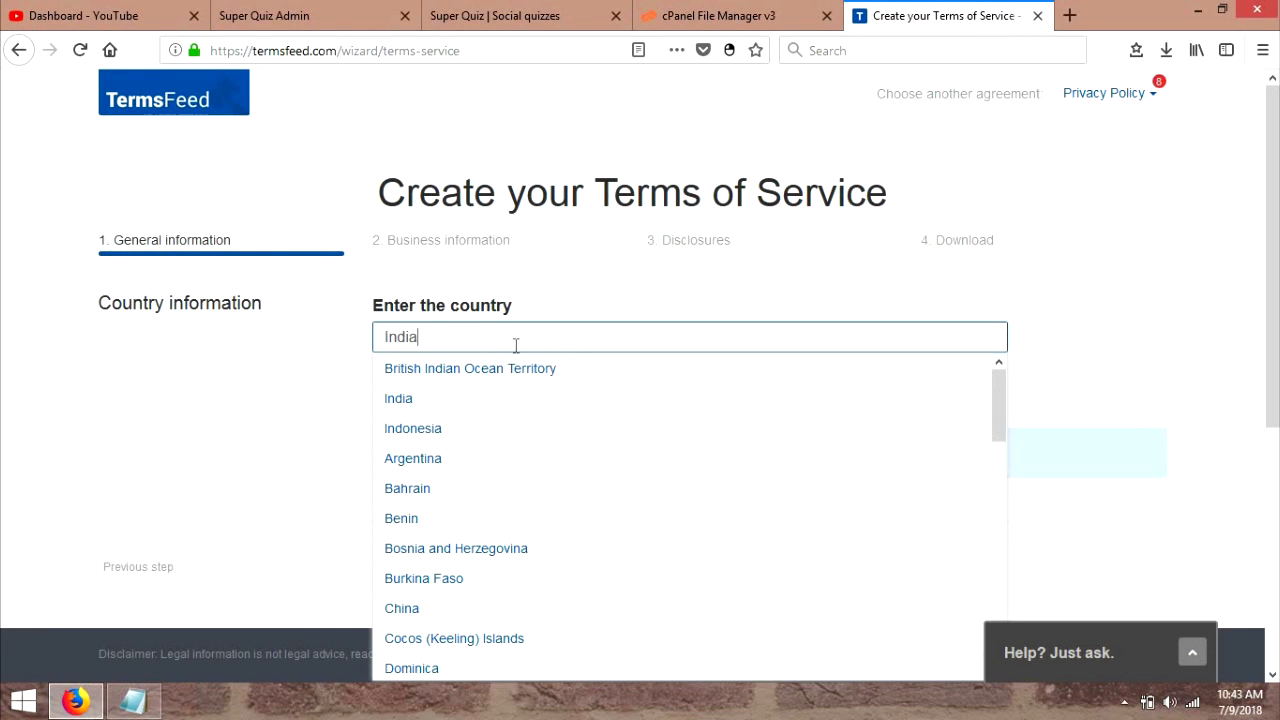
key("Up")
key("Return")
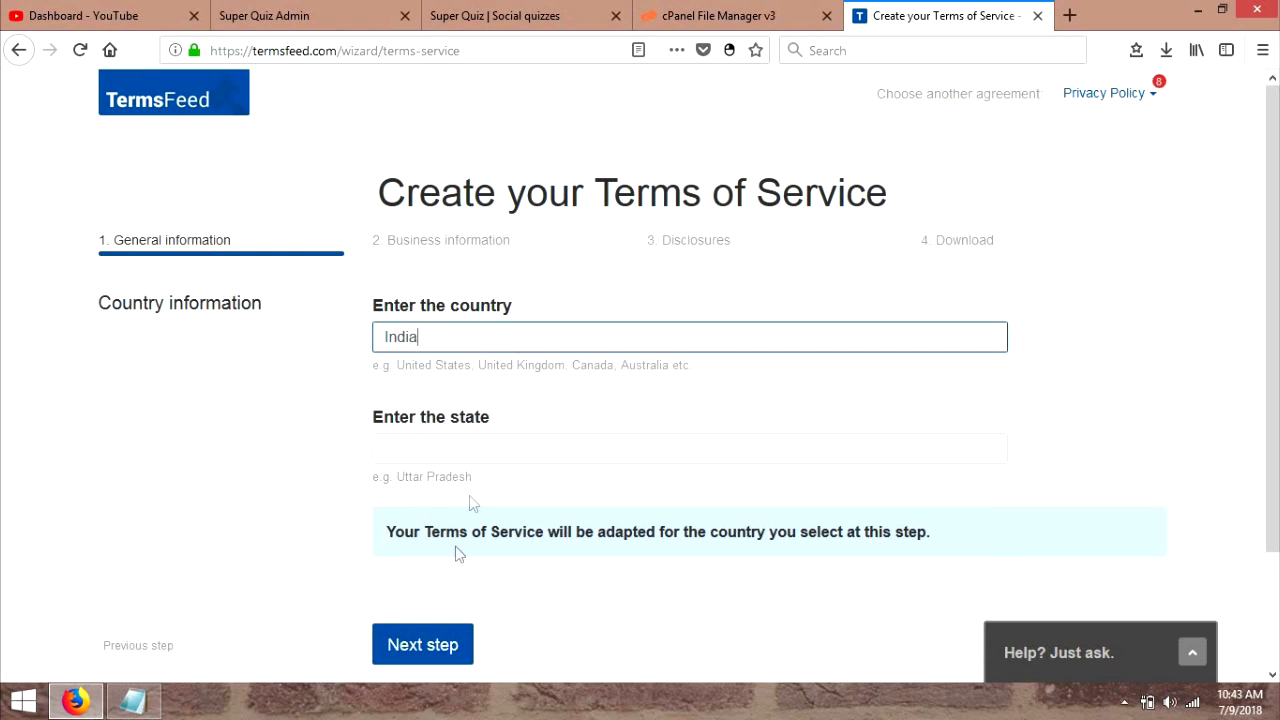
left_click(476, 440)
type("wes")
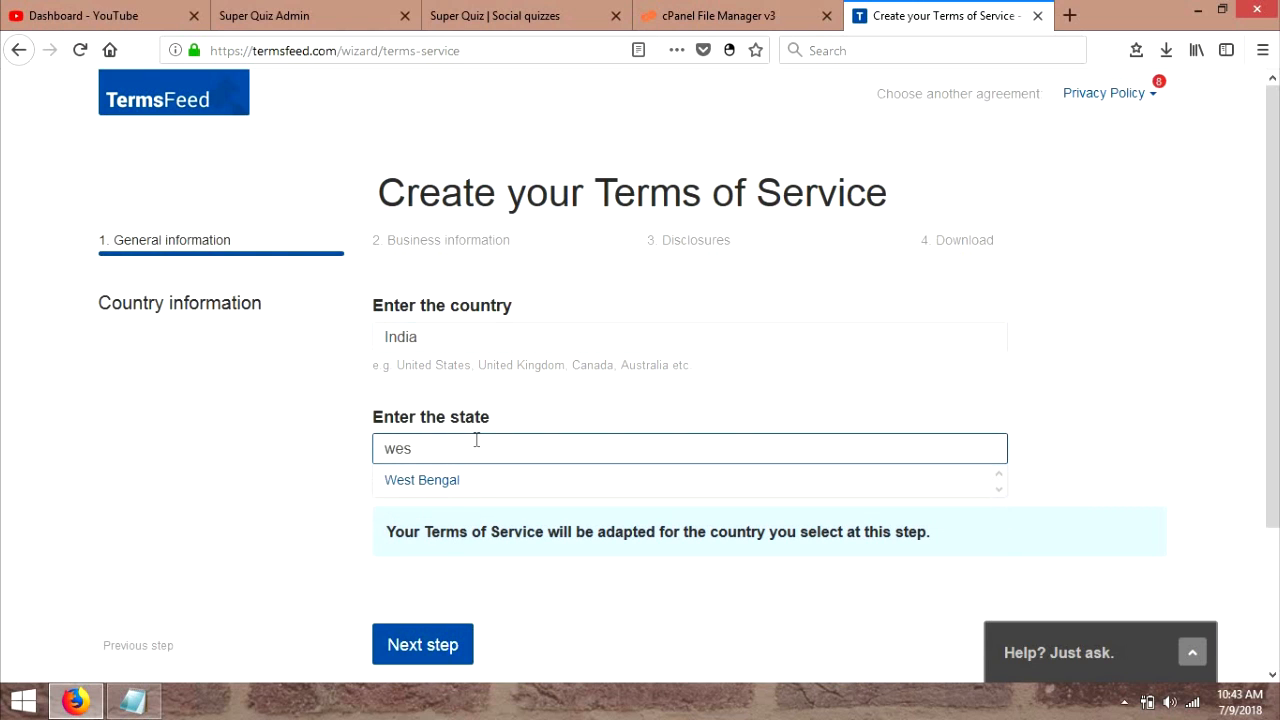
left_click(441, 484)
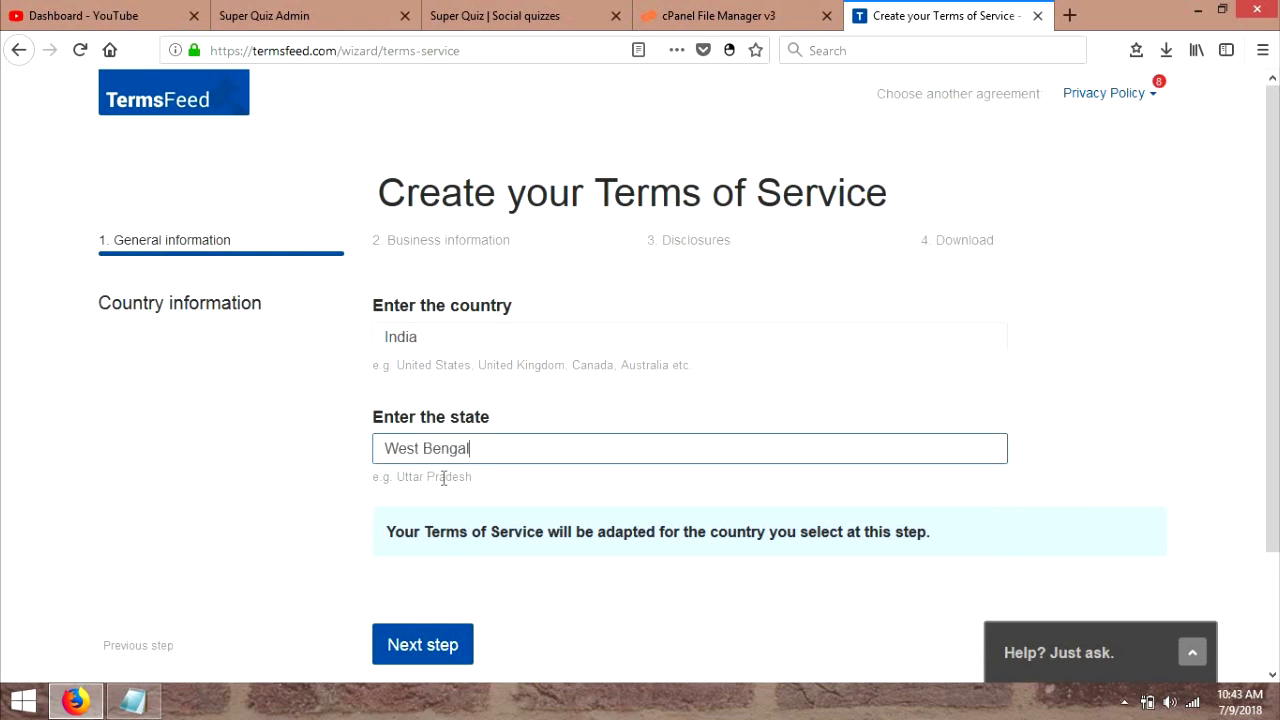
left_click(420, 645)
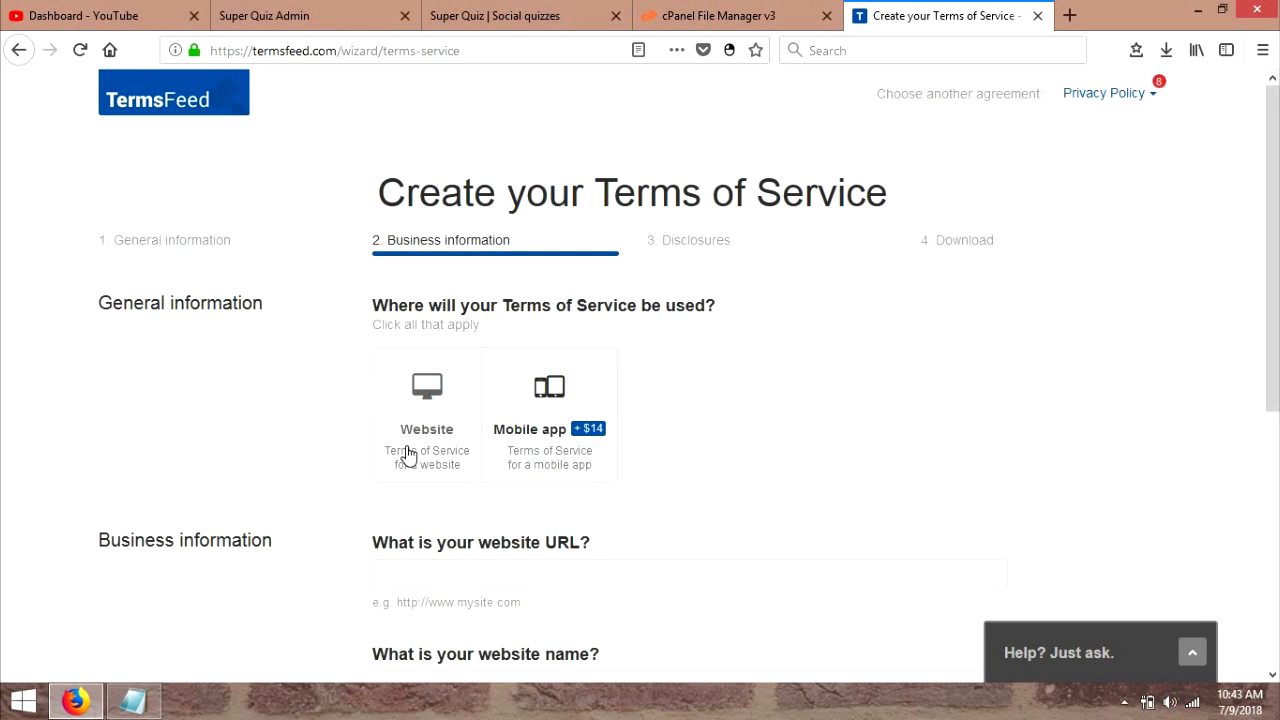
left_click(409, 428)
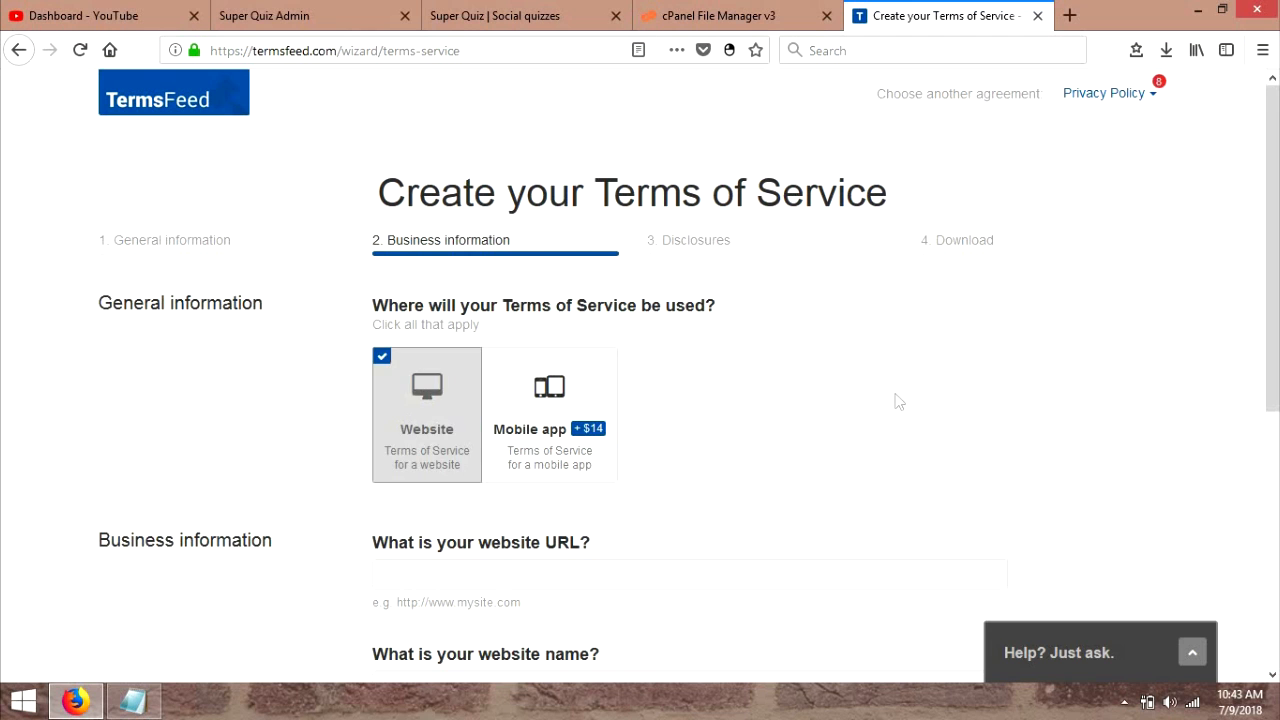
scroll(1251, 323, "down", 3)
left_click(514, 15)
left_click(367, 56)
key("ctrl+c")
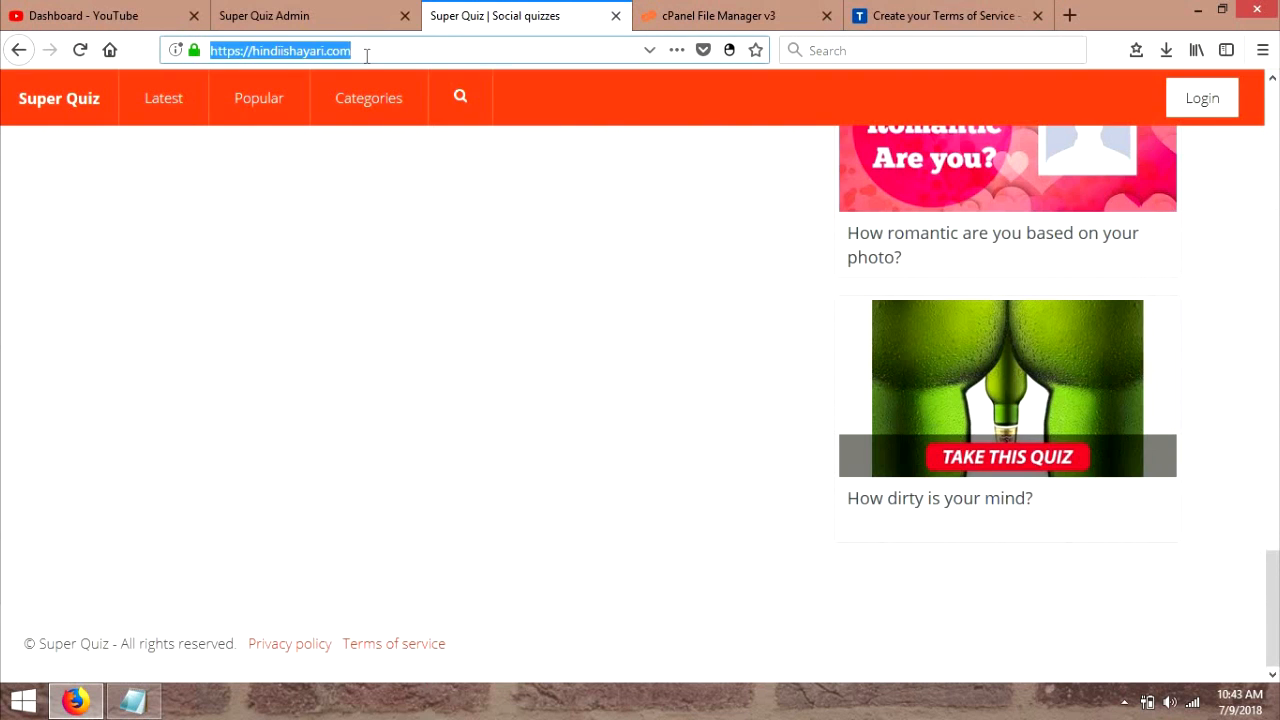
left_click(918, 12)
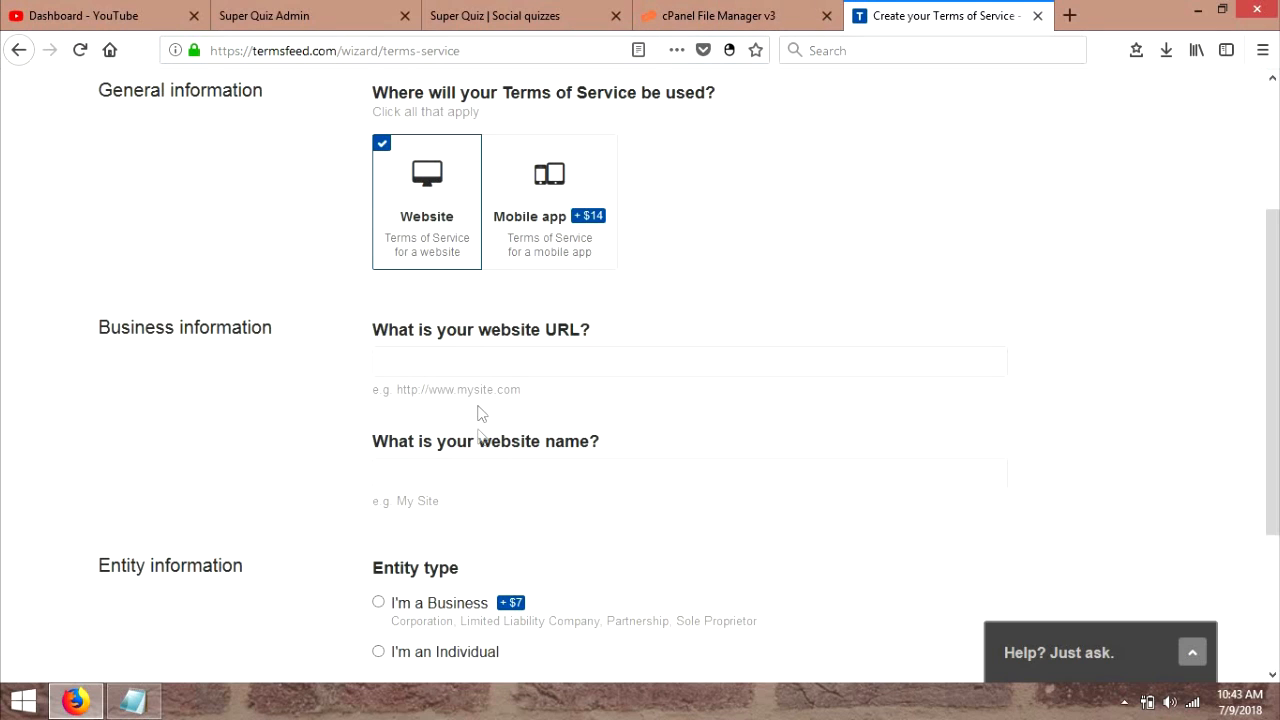
left_click(474, 357)
key("ctrl+v")
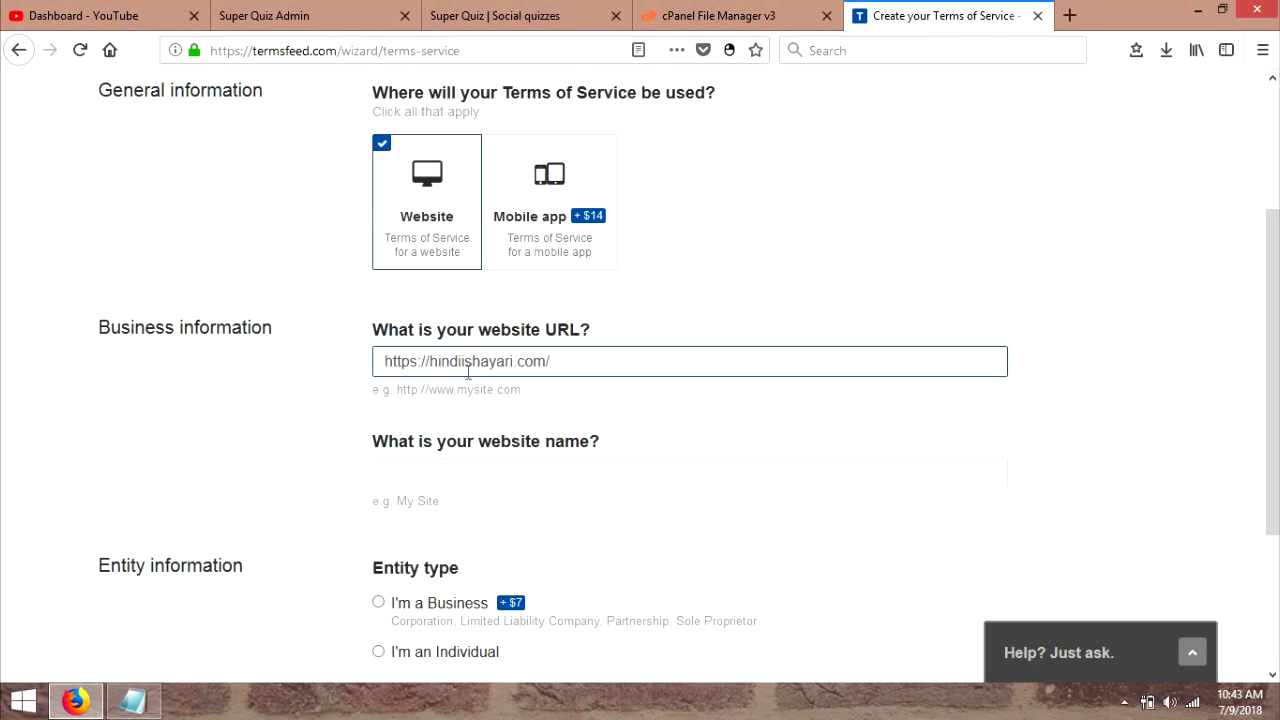
- Enter "hindii shayari" as the website name, choose "I'm an Individual" as entity type, and continue to the disclosures
left_click(450, 472)
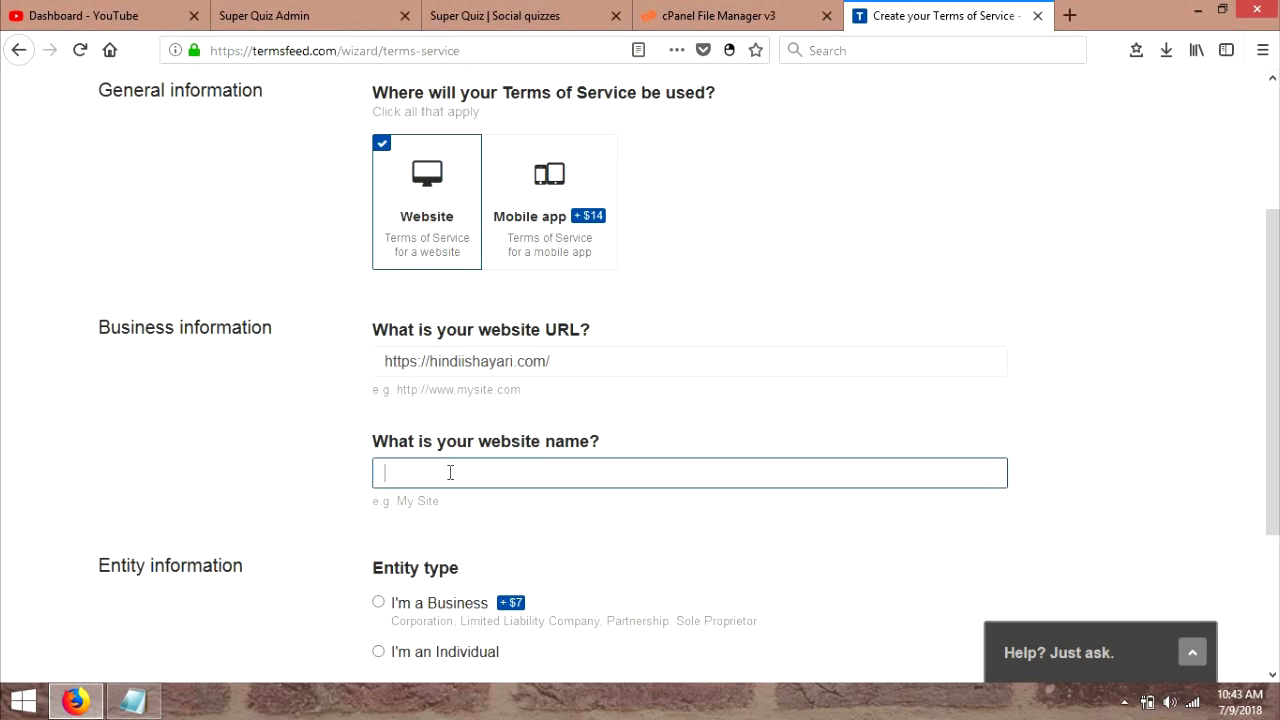
type("hin")
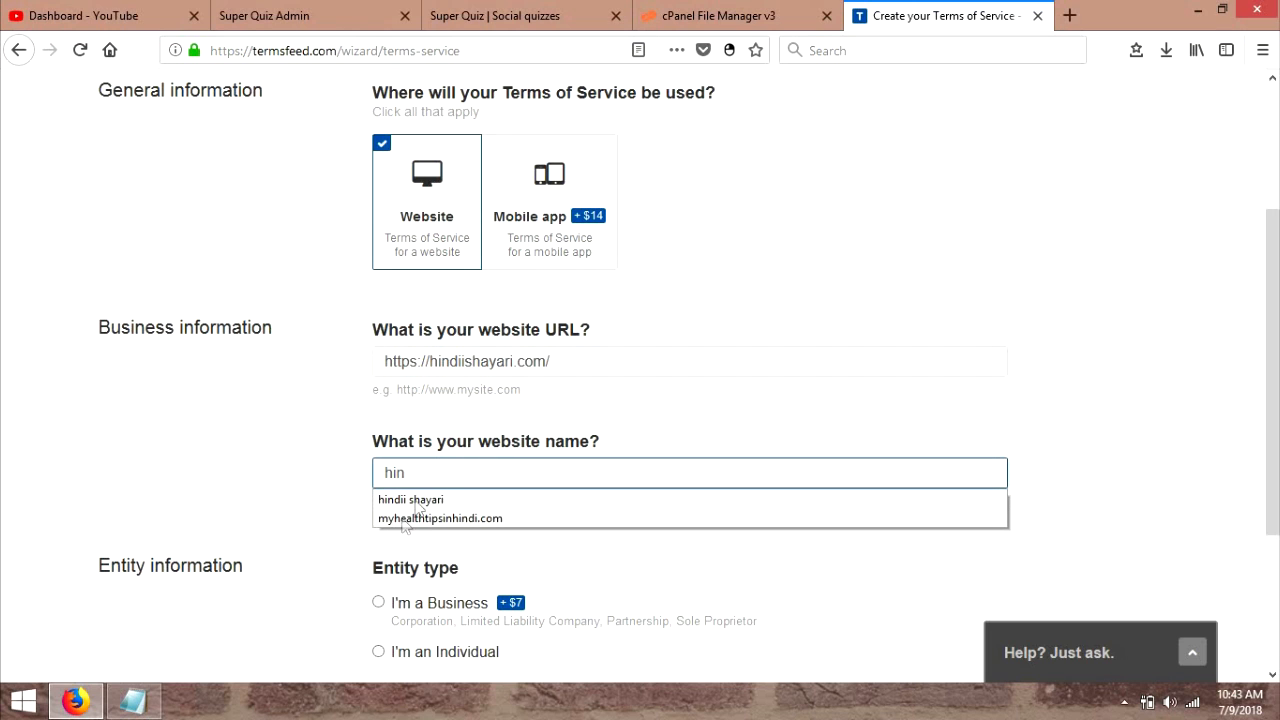
left_click(420, 500)
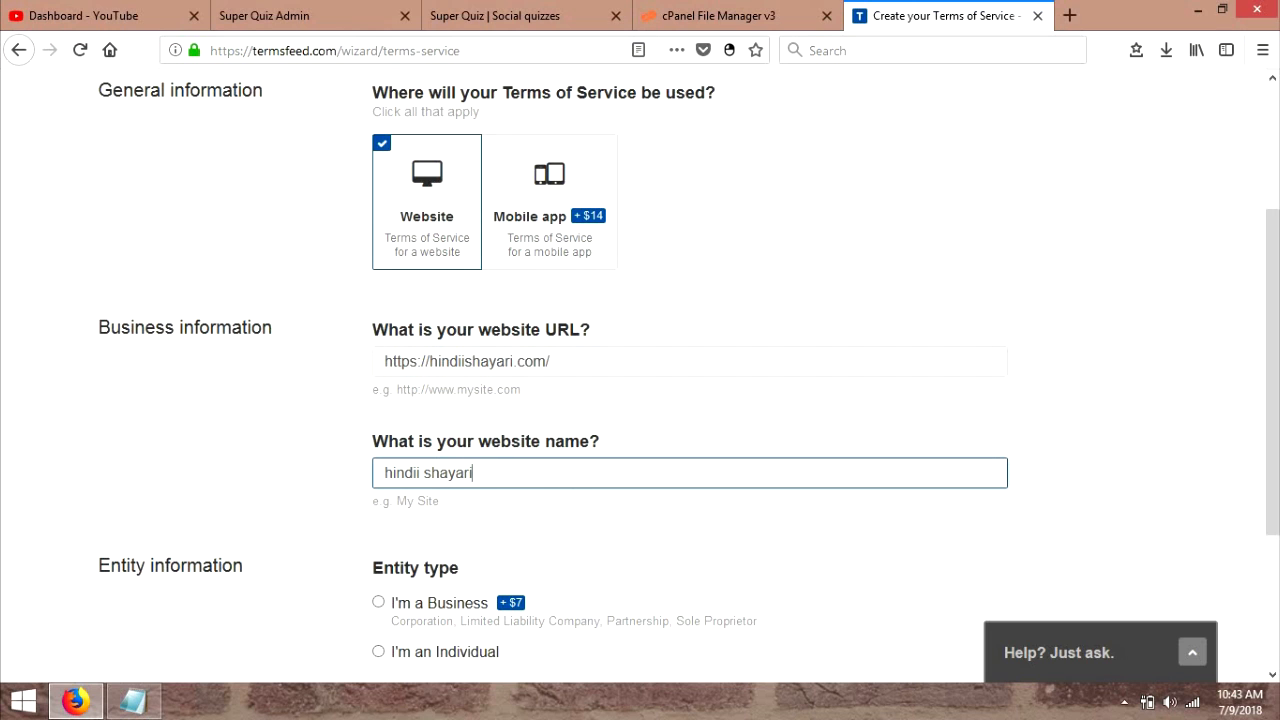
scroll(762, 473, "down", 3)
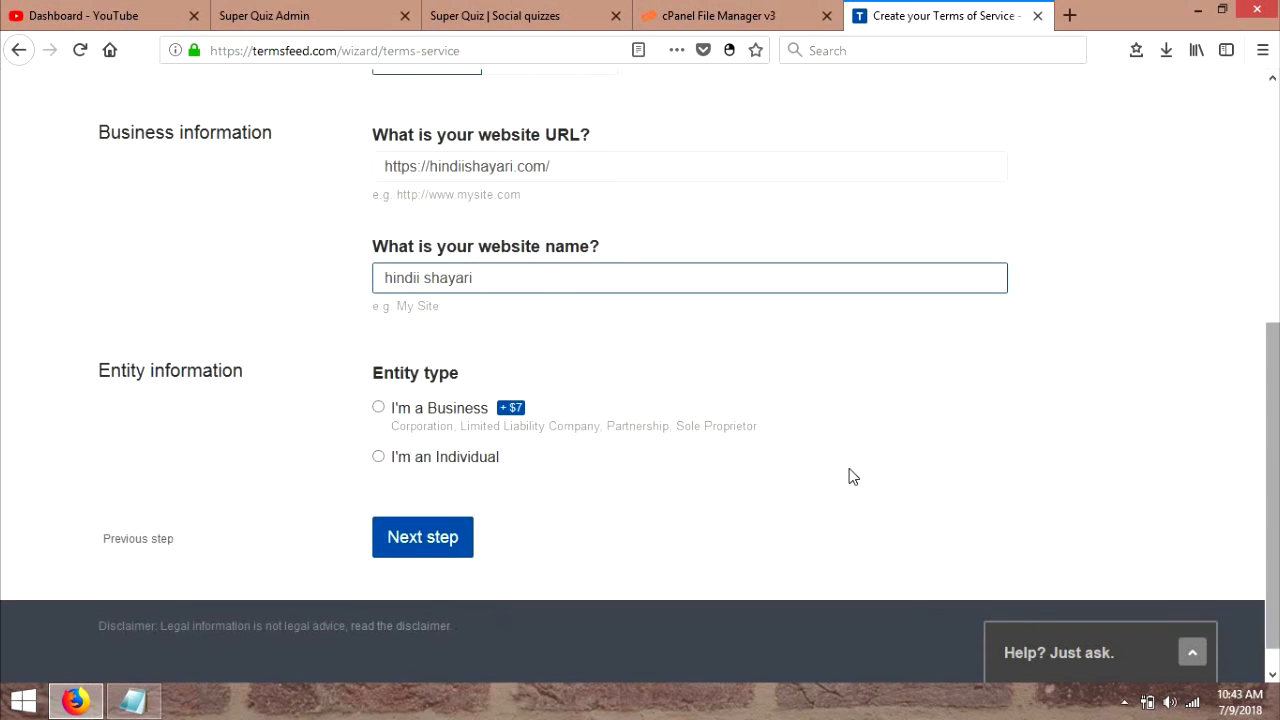
left_click(420, 460)
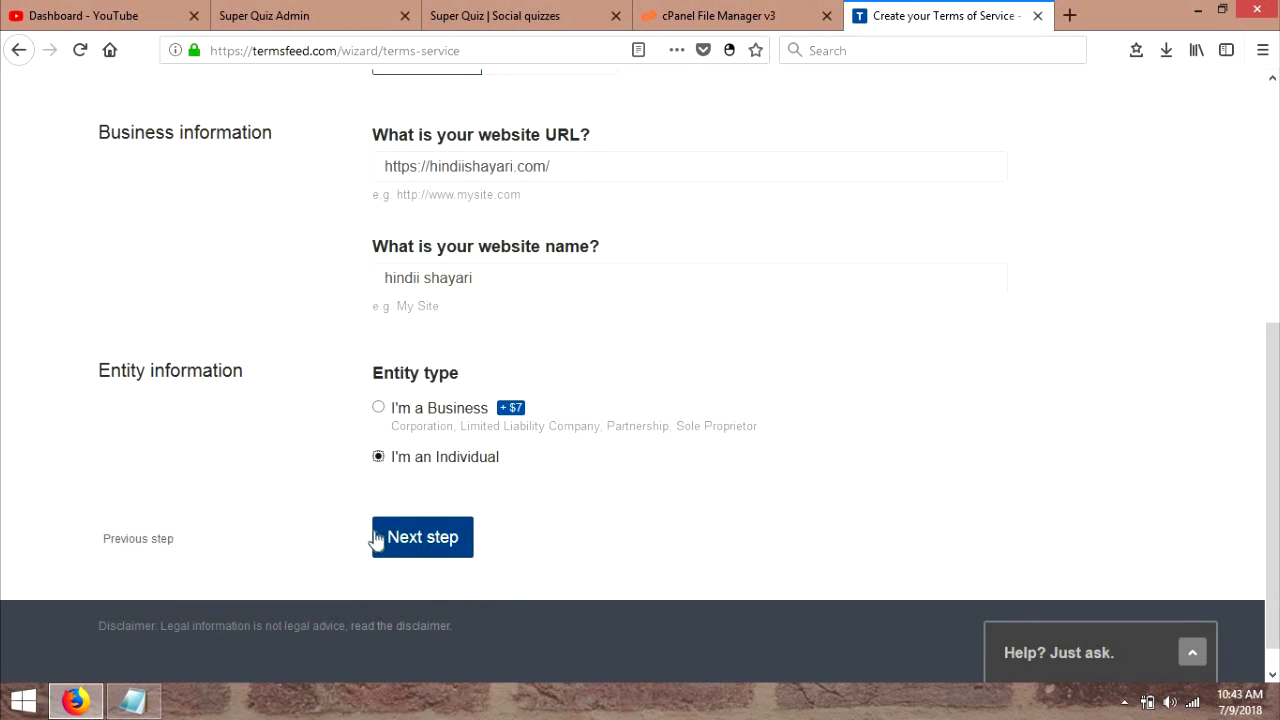
left_click(420, 540)
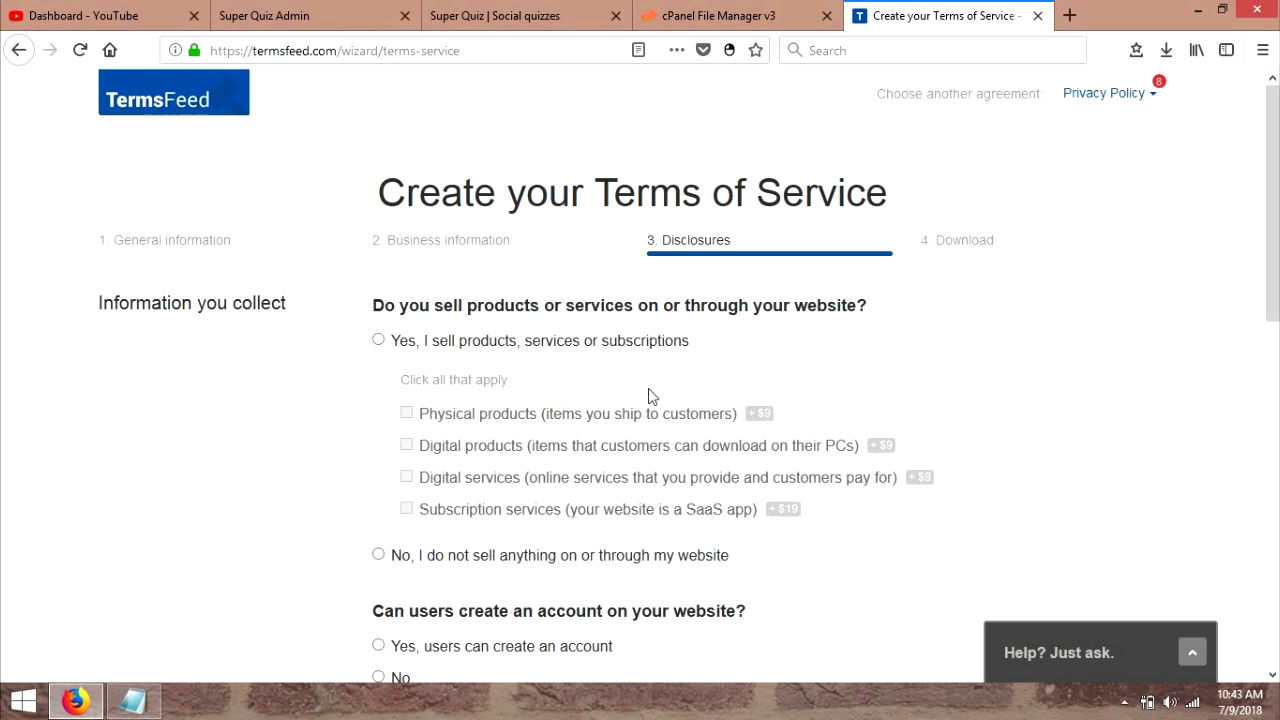
- Answer No to the disclosure questions about selling products or services, user account creation, and terminating abusive users' access
scroll(1272, 200, "down", 3)
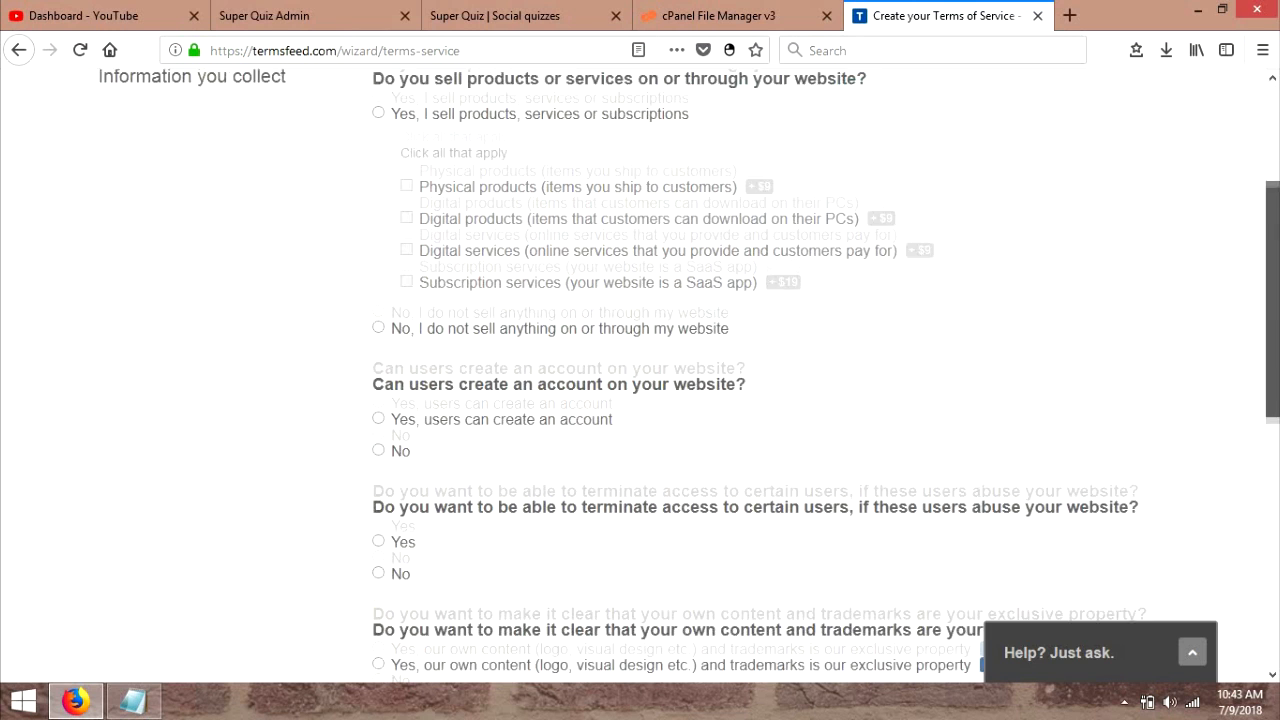
left_click(396, 311)
scroll(1194, 289, "down", 2)
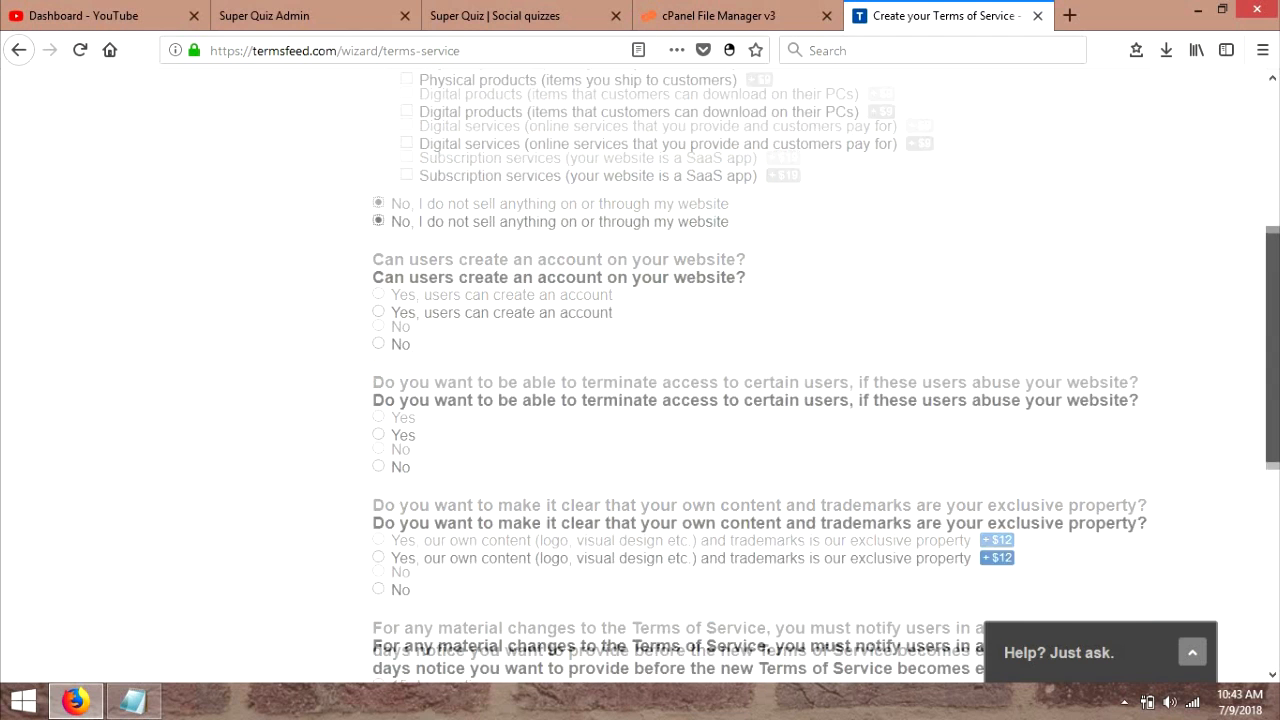
left_click(381, 306)
scroll(1163, 285, "down", 3)
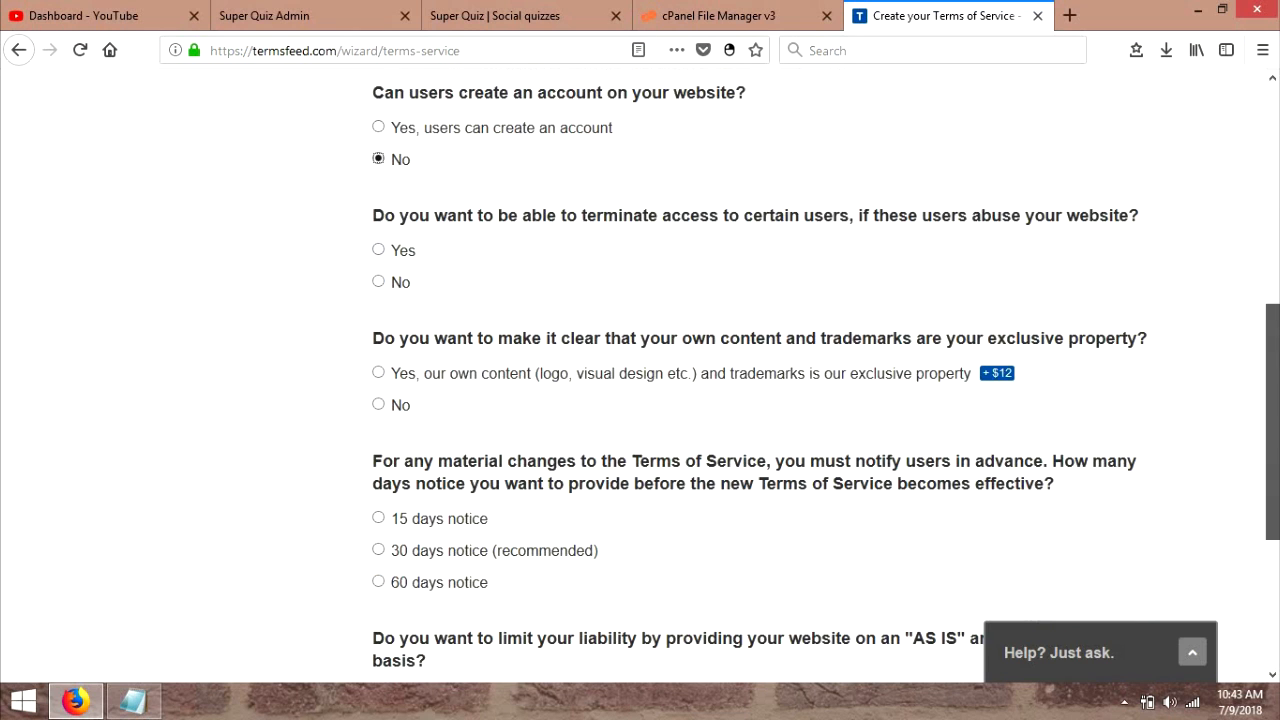
left_click(395, 283)
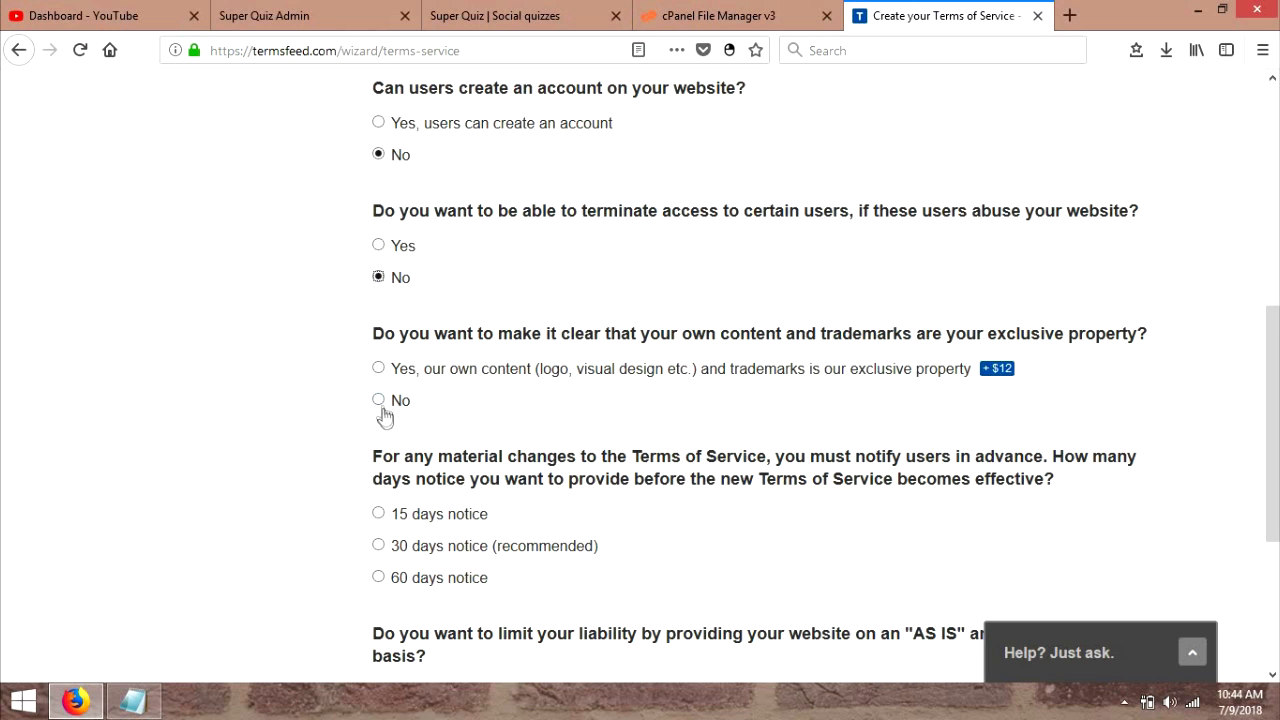
- Answer No to exclusive content ownership and to limiting liability, choose 15 days notice for changes, and continue to the download stage
scroll(470, 470, "down", 3)
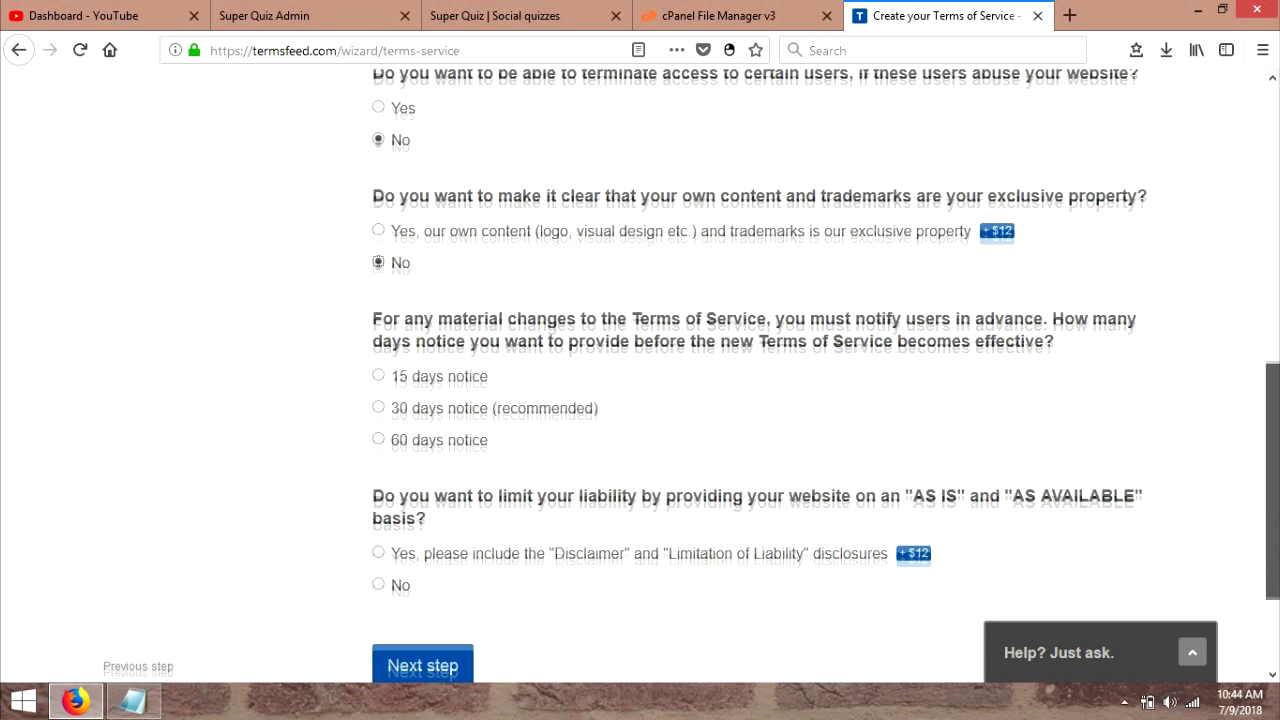
left_click(424, 388)
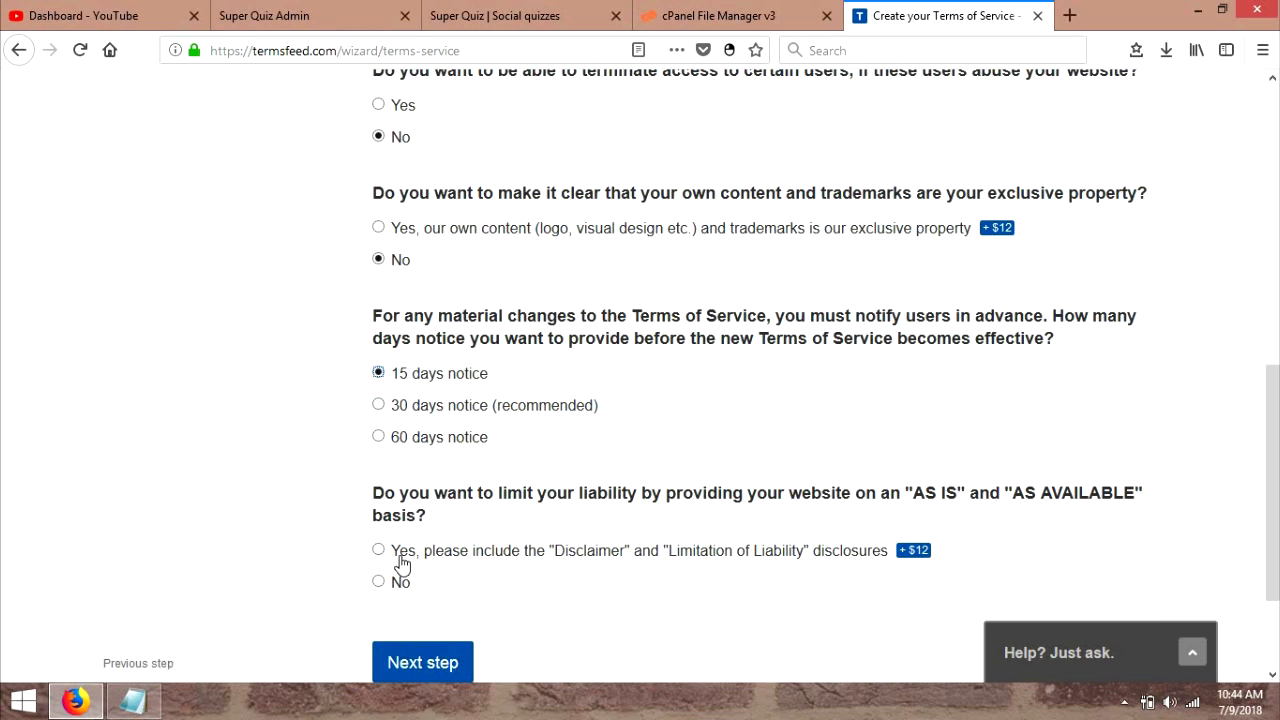
left_click(388, 588)
left_click(420, 666)
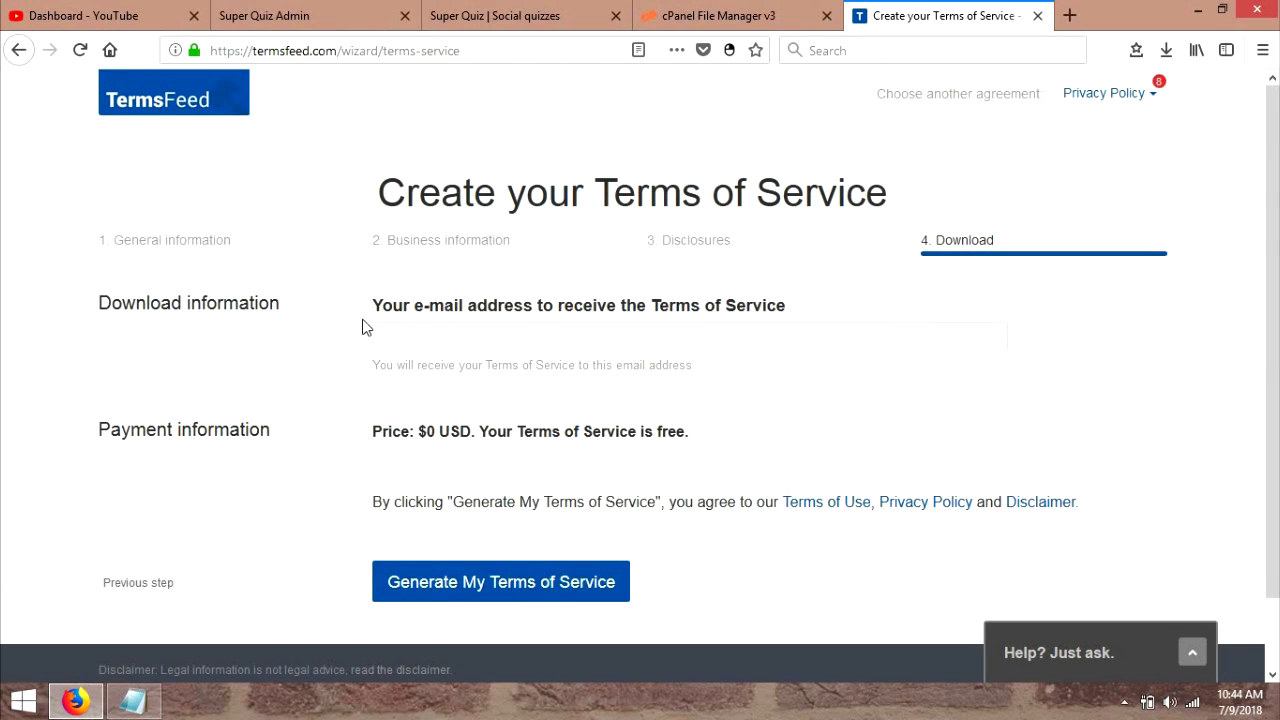
- Fill in the recipient e-mail address and generate the free Terms of Service
left_click(486, 344)
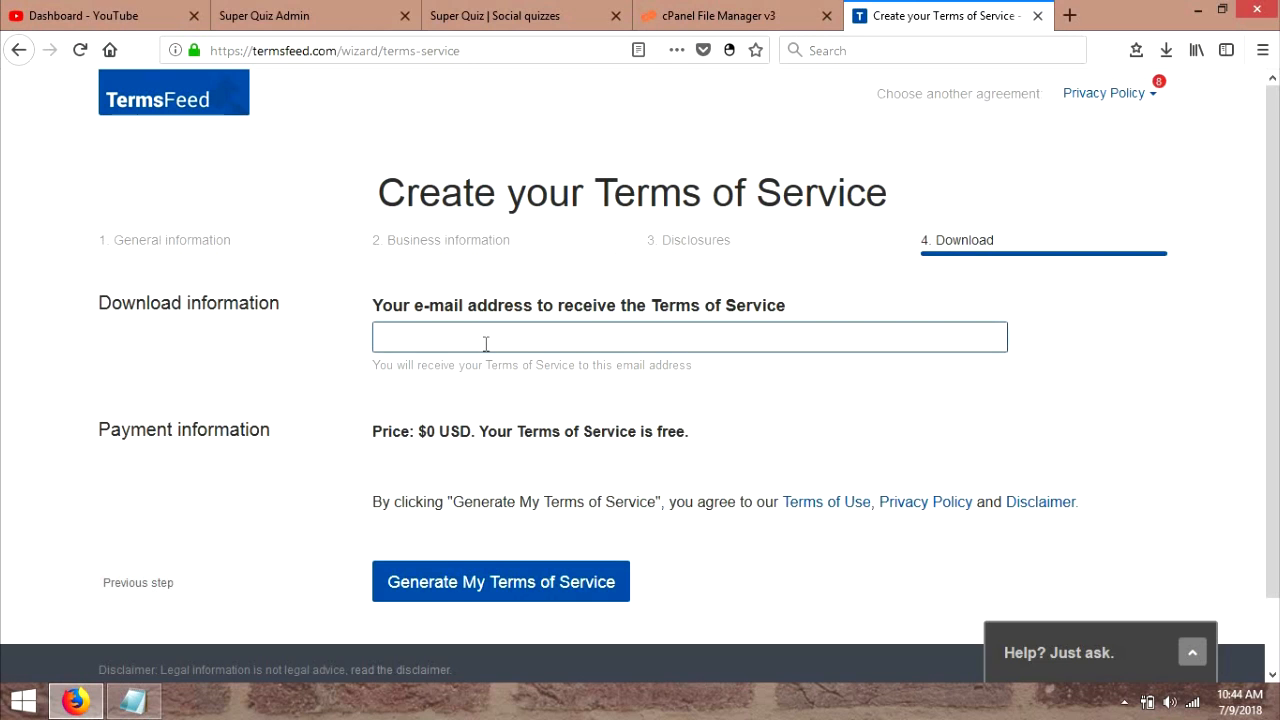
type("hind")
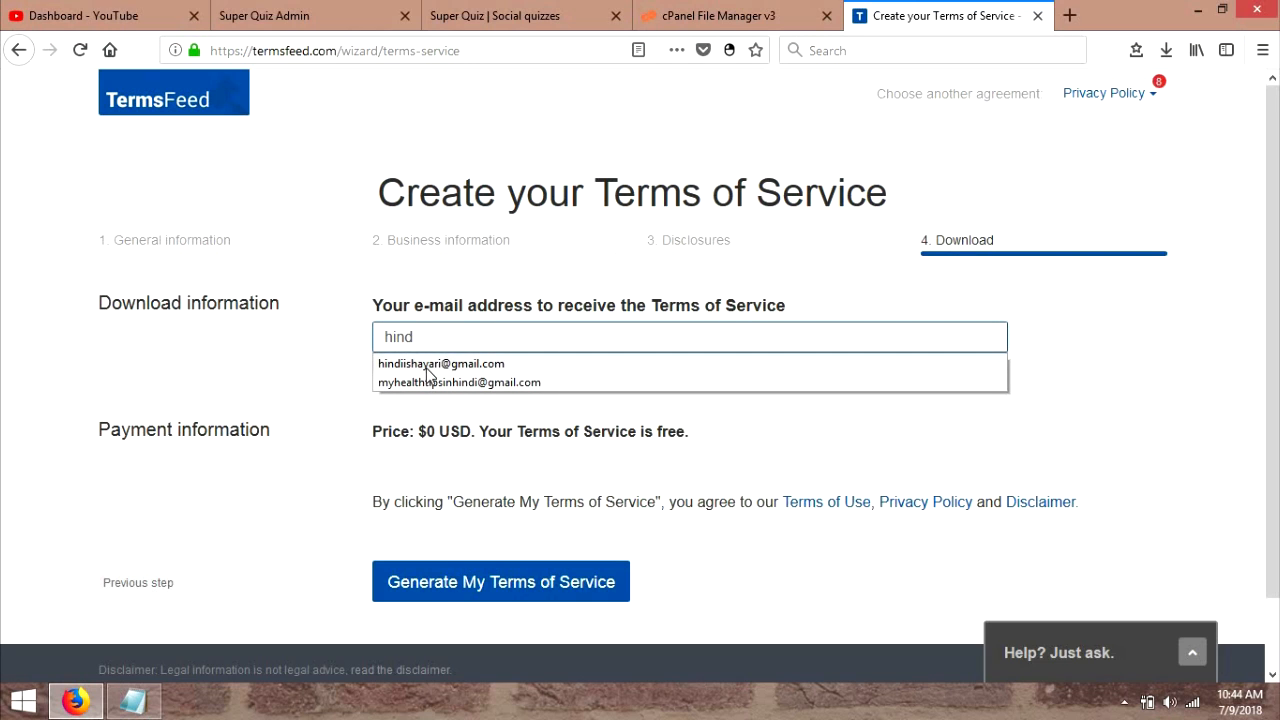
left_click(460, 364)
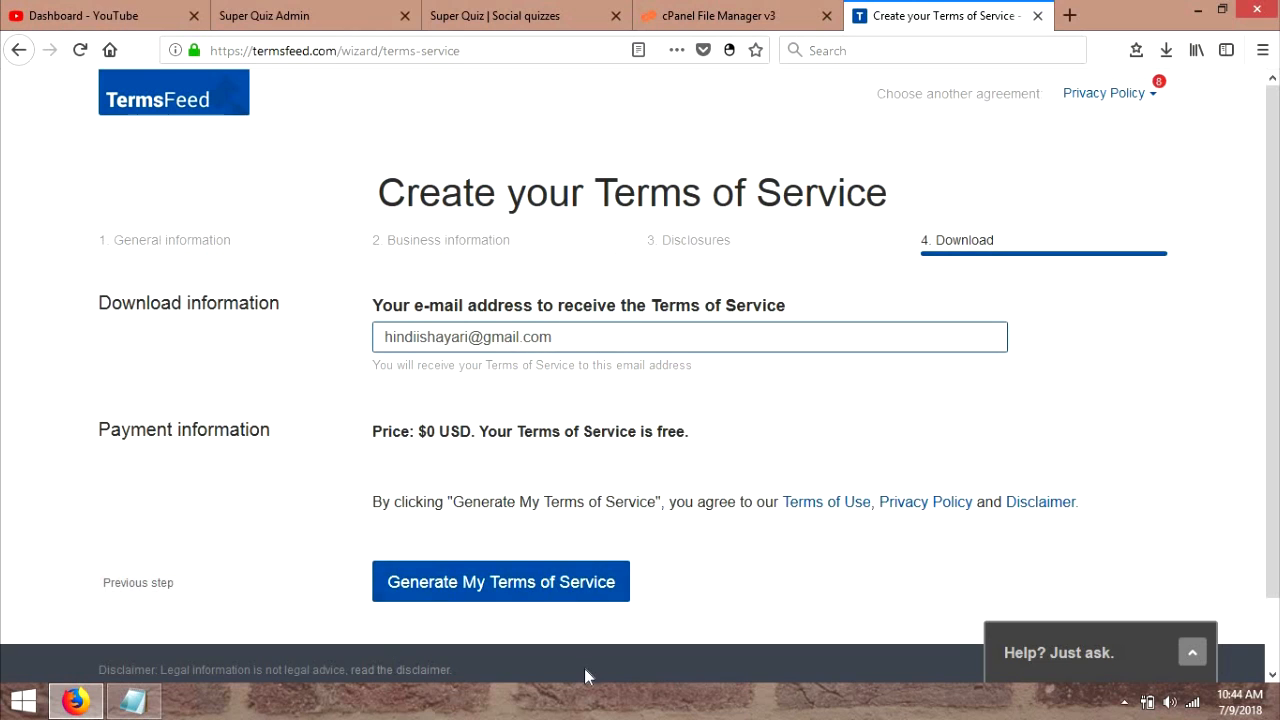
left_click(466, 586)
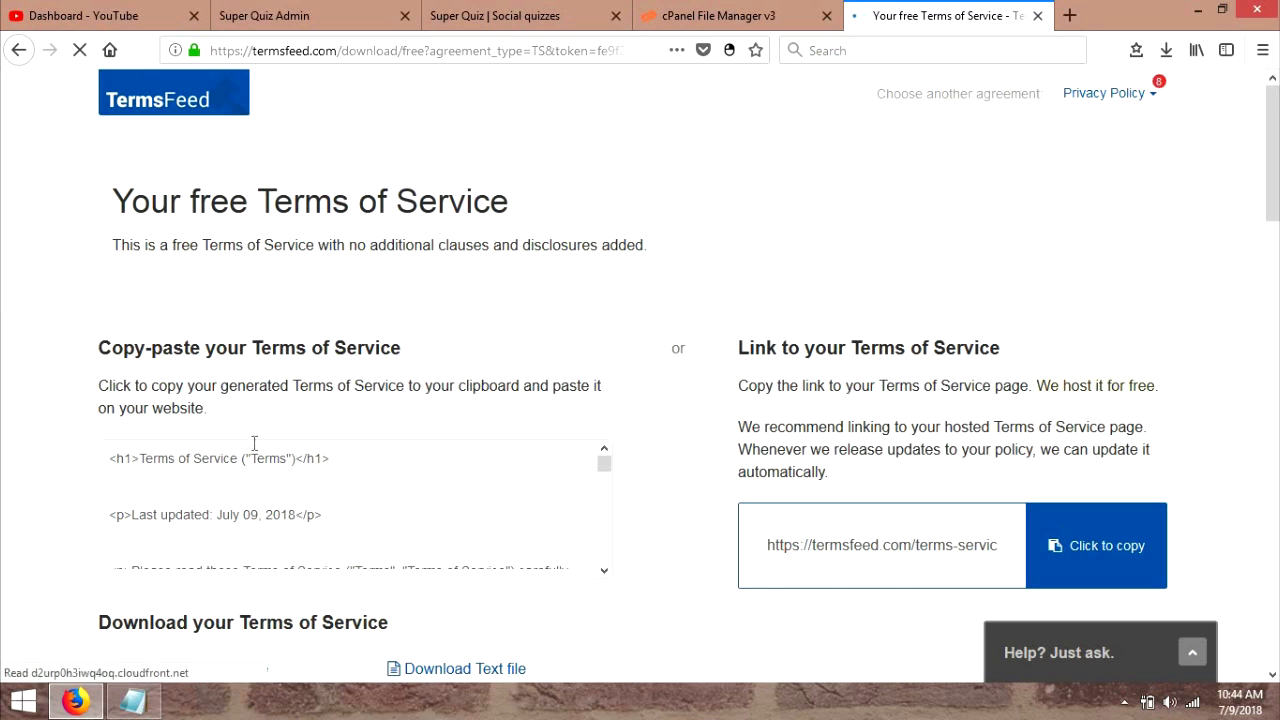
- Copy the complete generated Terms of Service HTML code and switch to the cPanel File Manager
left_click(295, 486)
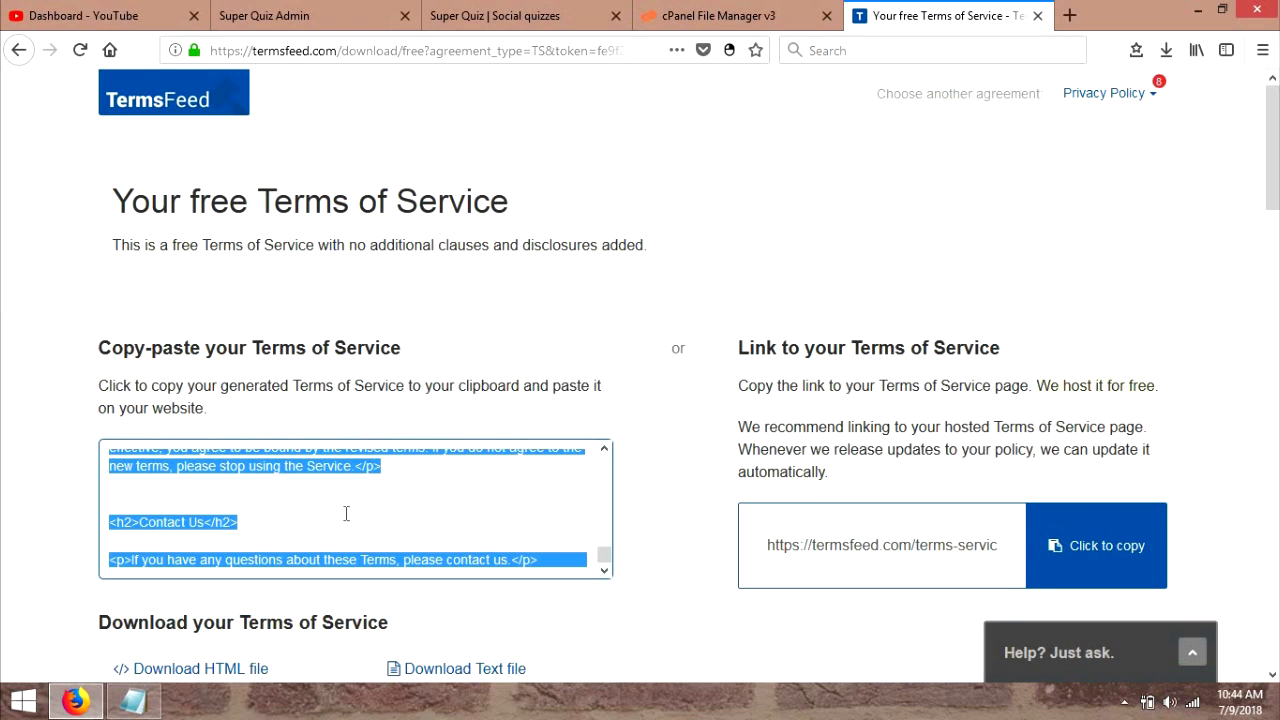
left_click(777, 16)
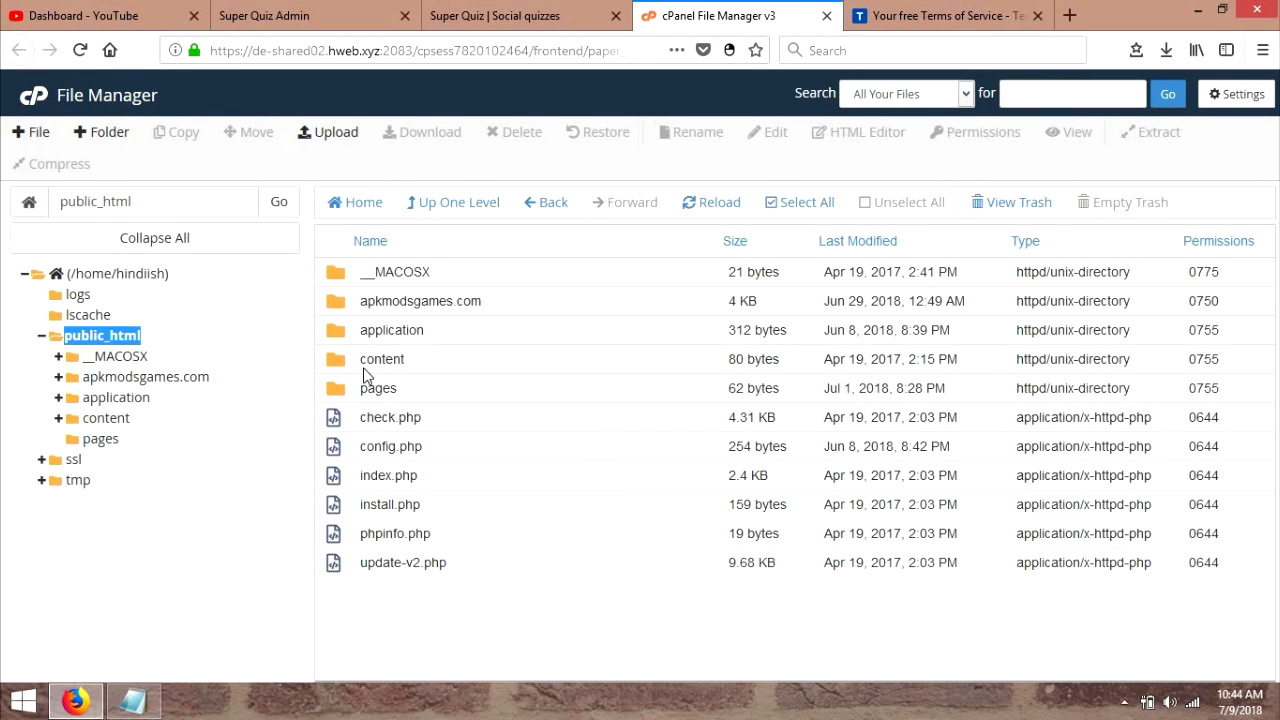
- Open terms-of-service.html from the public_html/pages folder in the code editor to check its HTML, and close it without saving
left_click(382, 388)
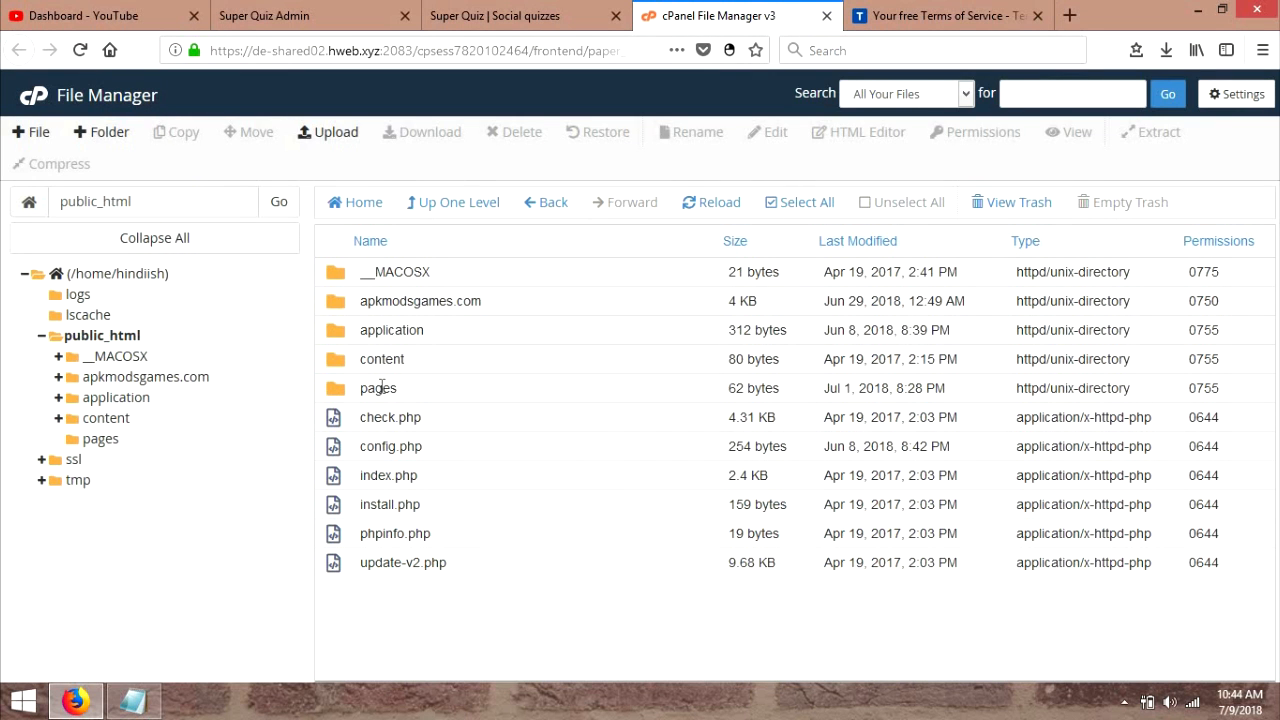
double_click(578, 395)
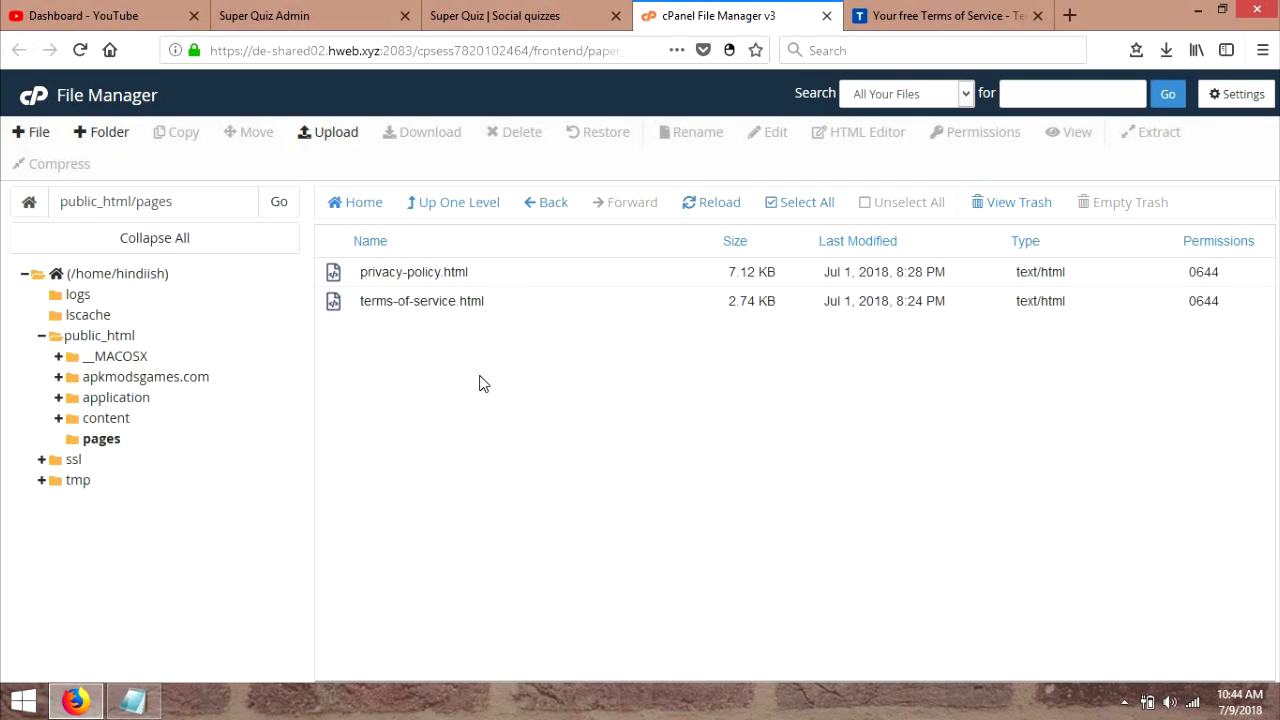
left_click(451, 306)
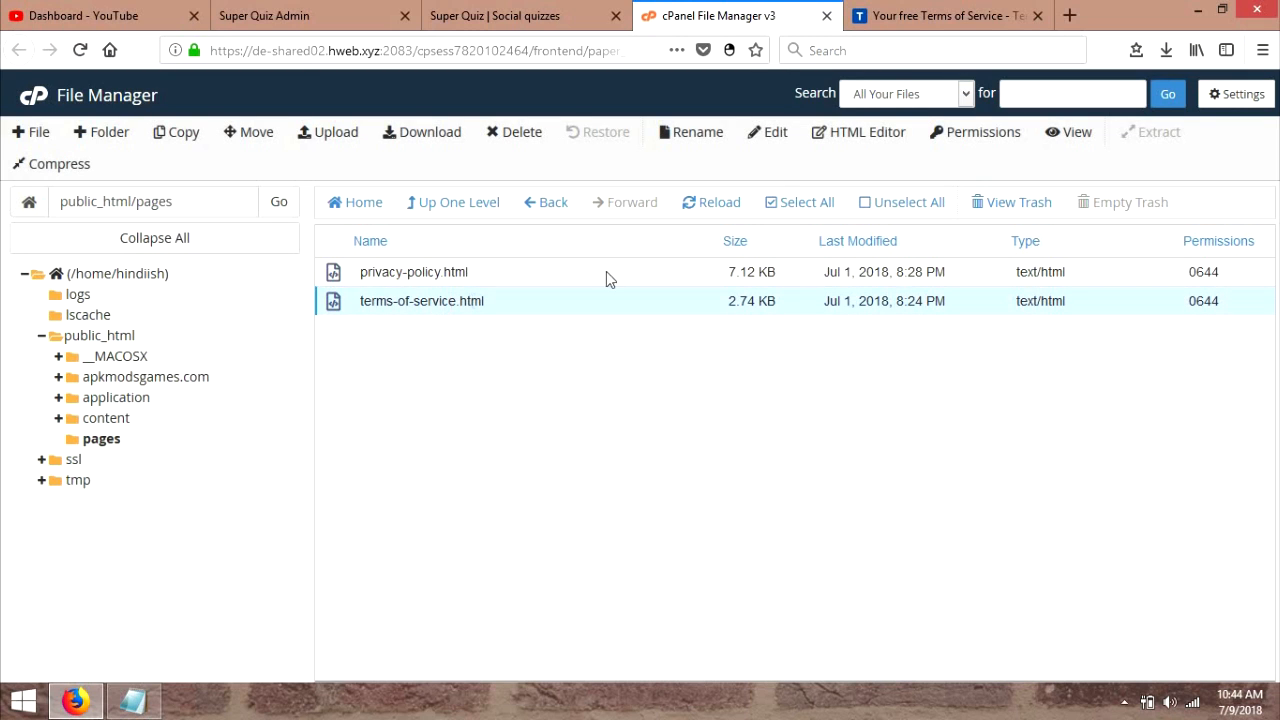
left_click(766, 137)
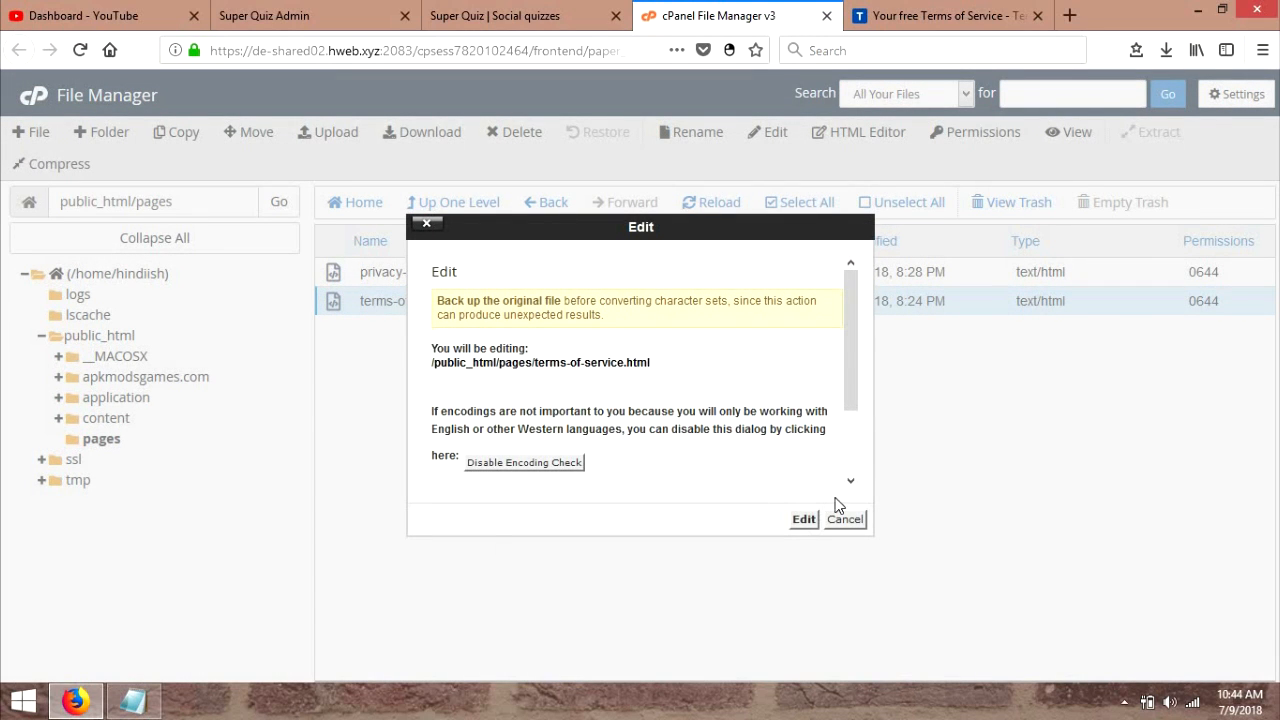
left_click(804, 519)
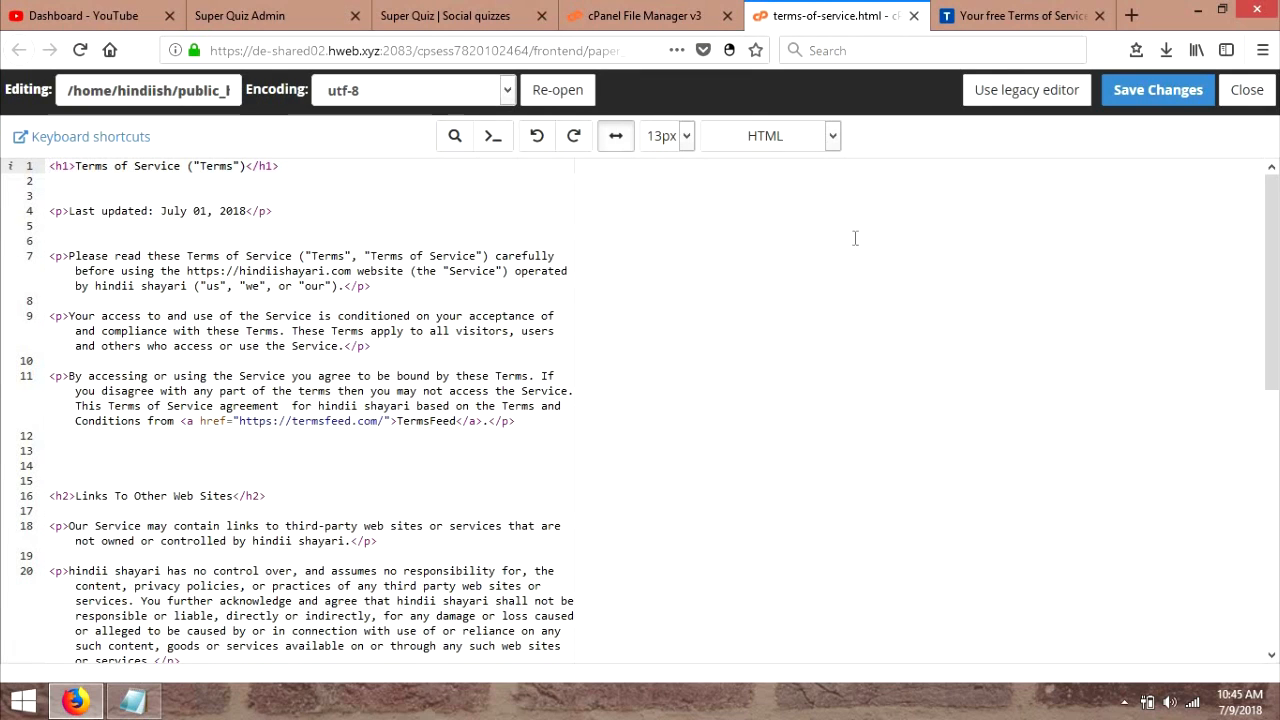
left_click(913, 16)
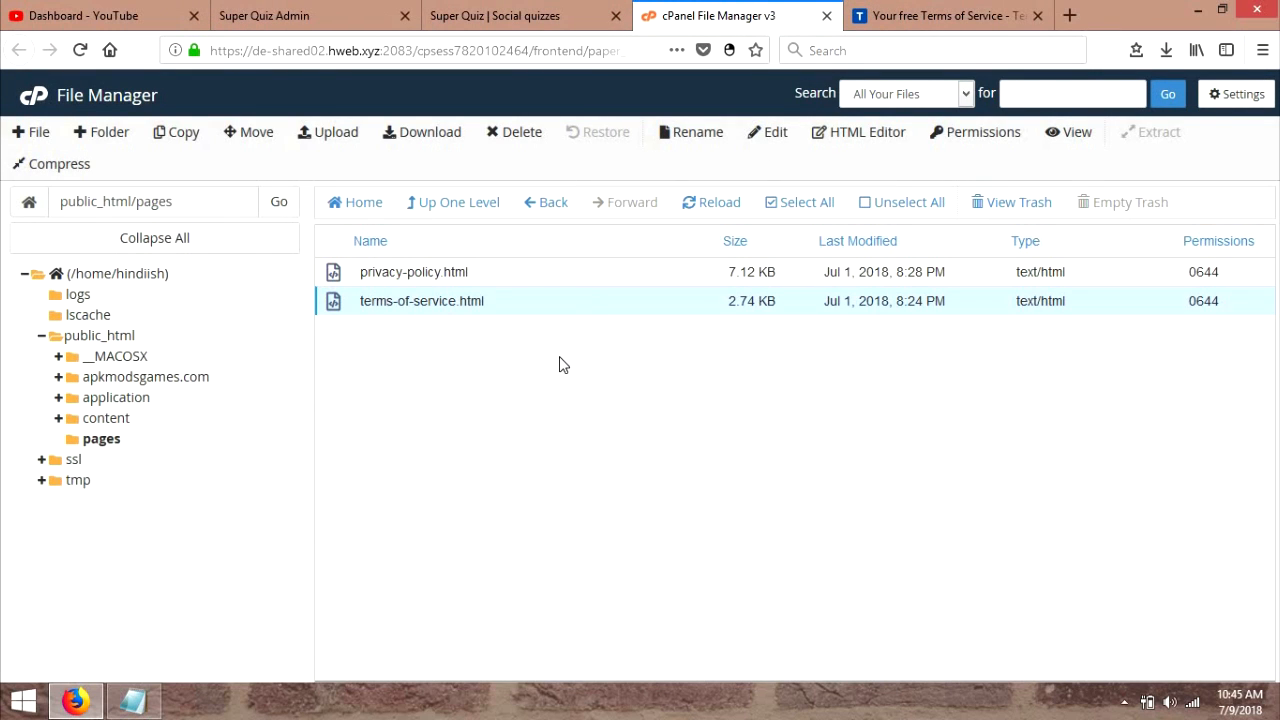
left_click(133, 700)
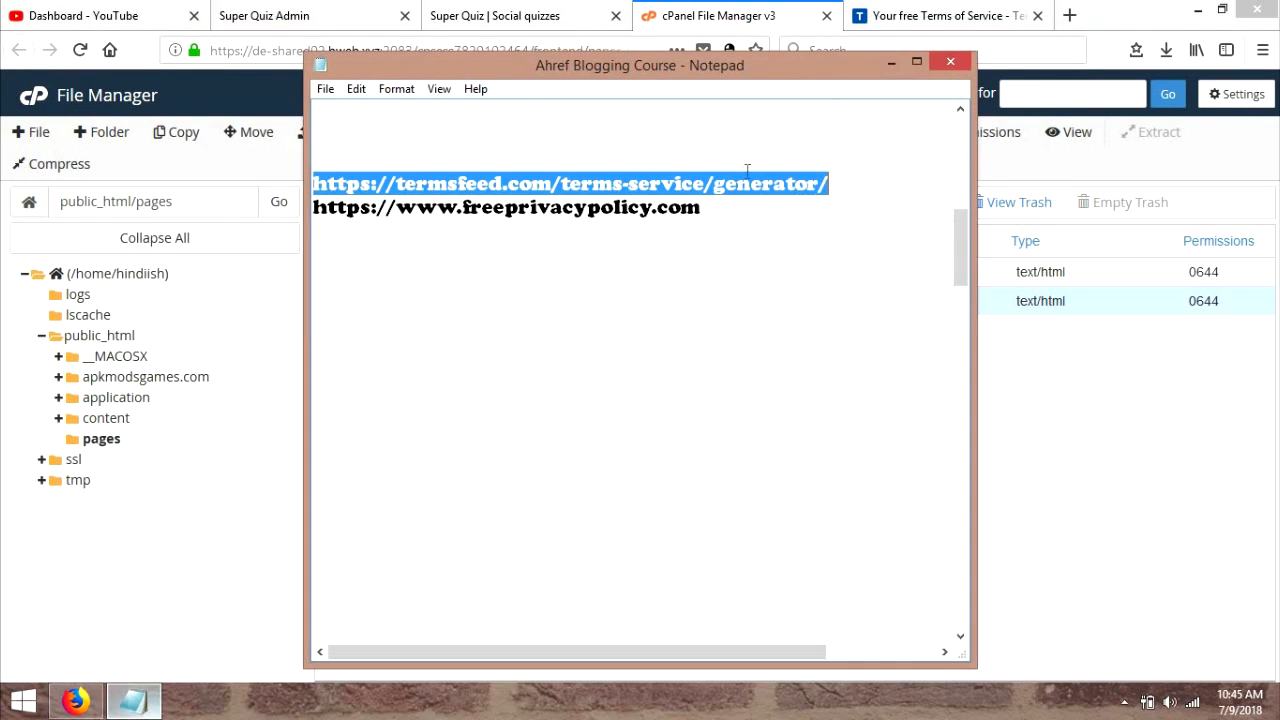
left_click_drag(711, 208, 315, 210)
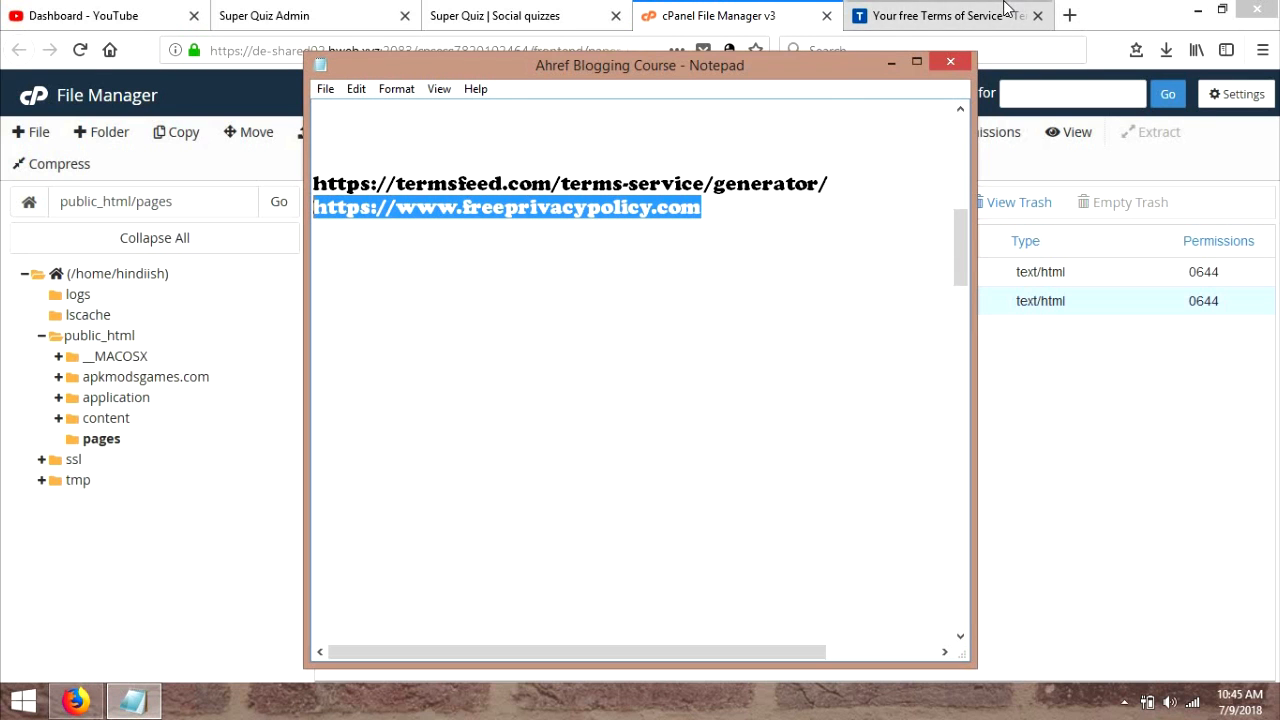
left_click(930, 15)
left_click(401, 54)
key("ctrl+v")
key("Return")
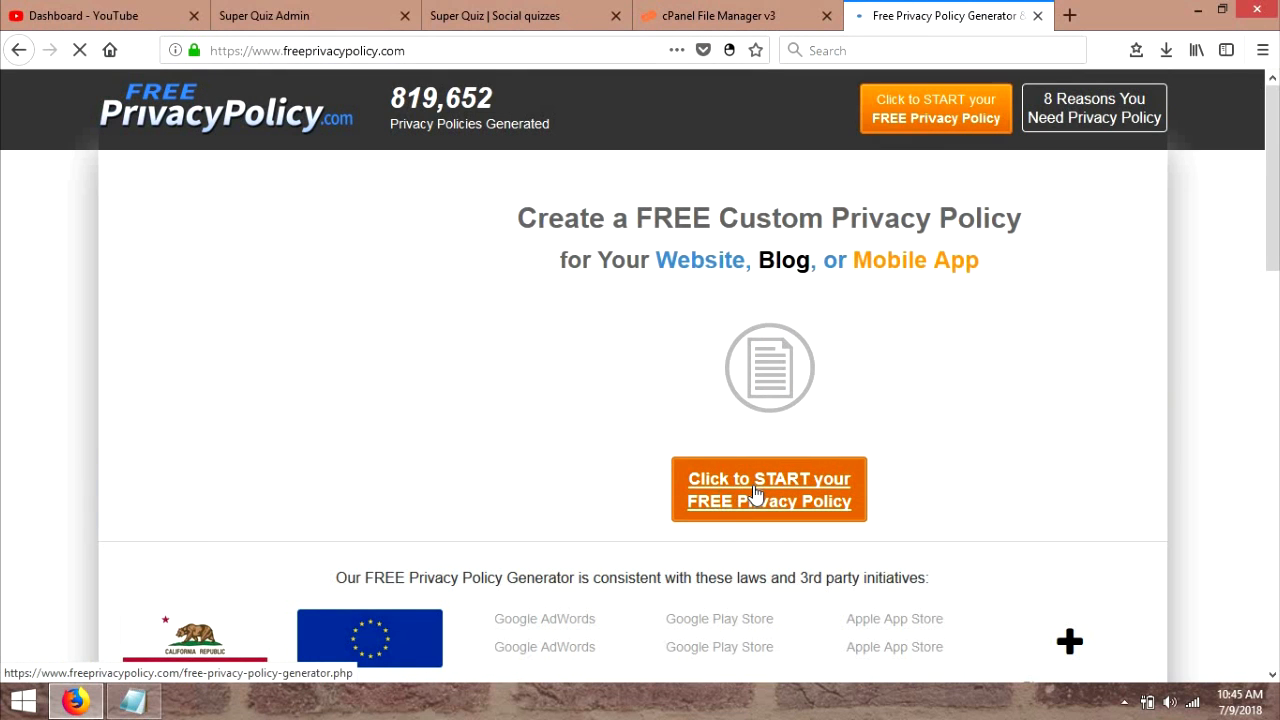
- Start the free privacy policy generator with Website as the only platform and continue to the business information
left_click(755, 492)
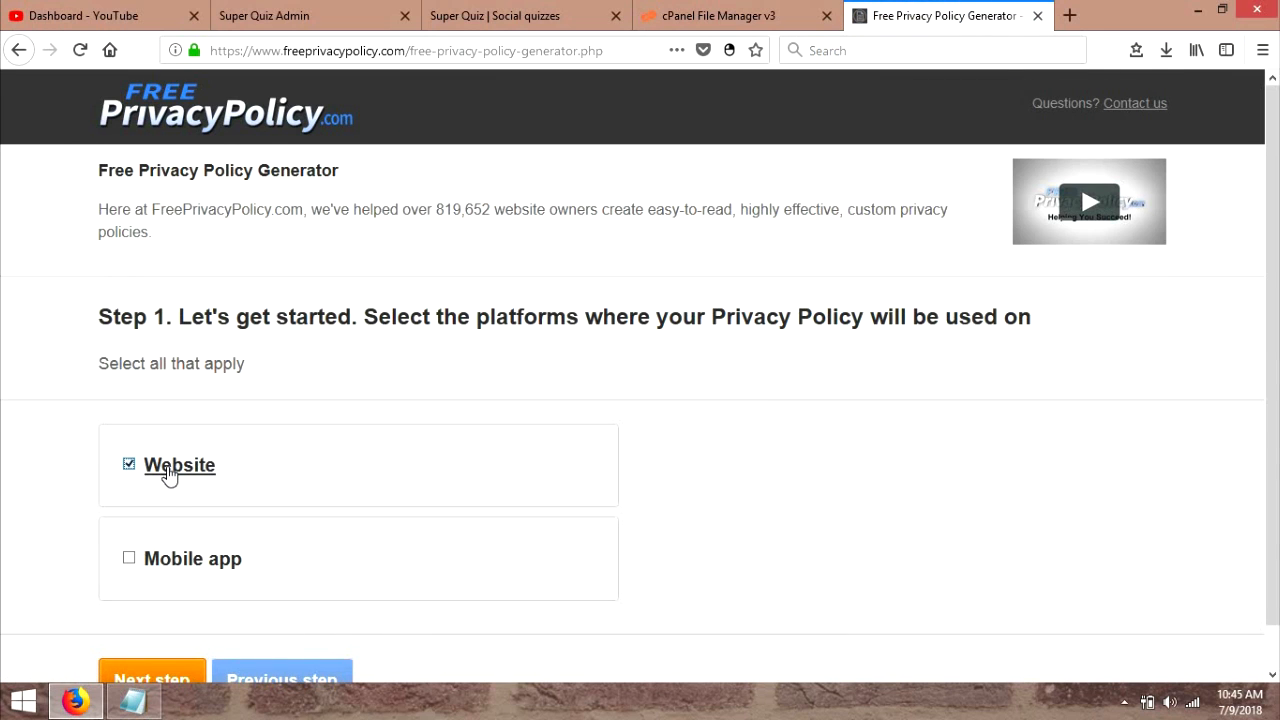
scroll(166, 500, "down", 1)
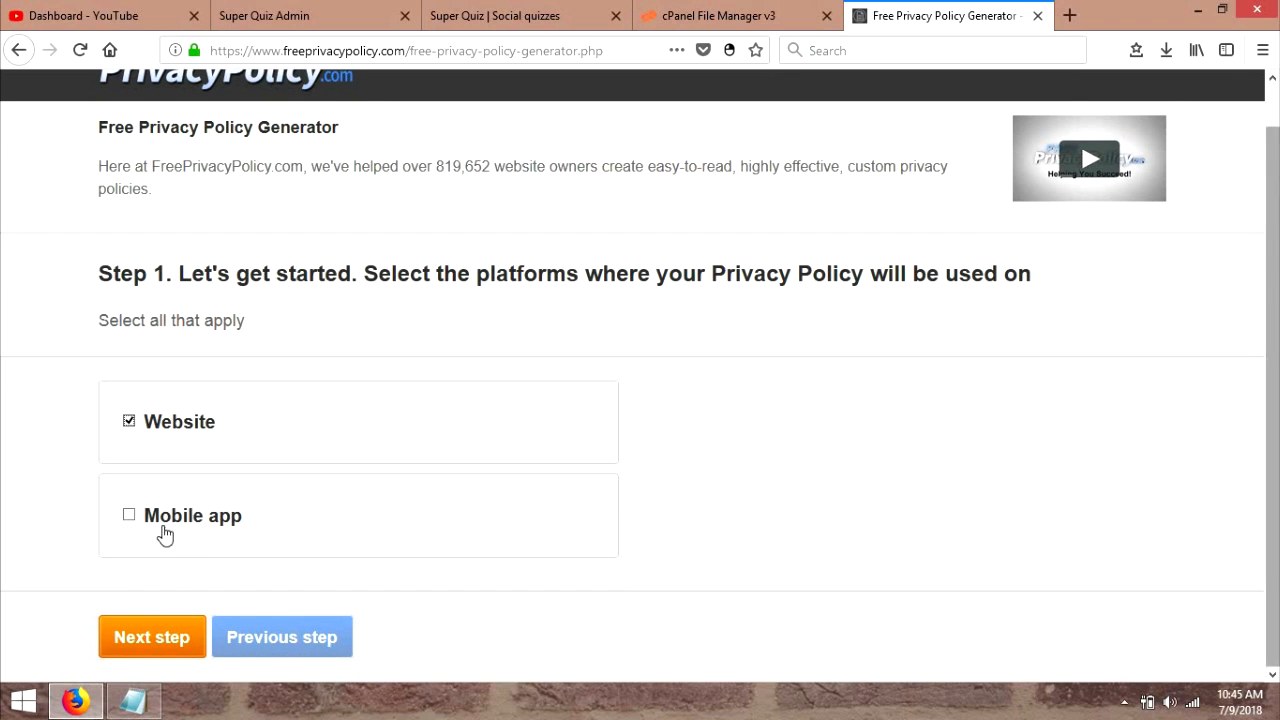
left_click(160, 643)
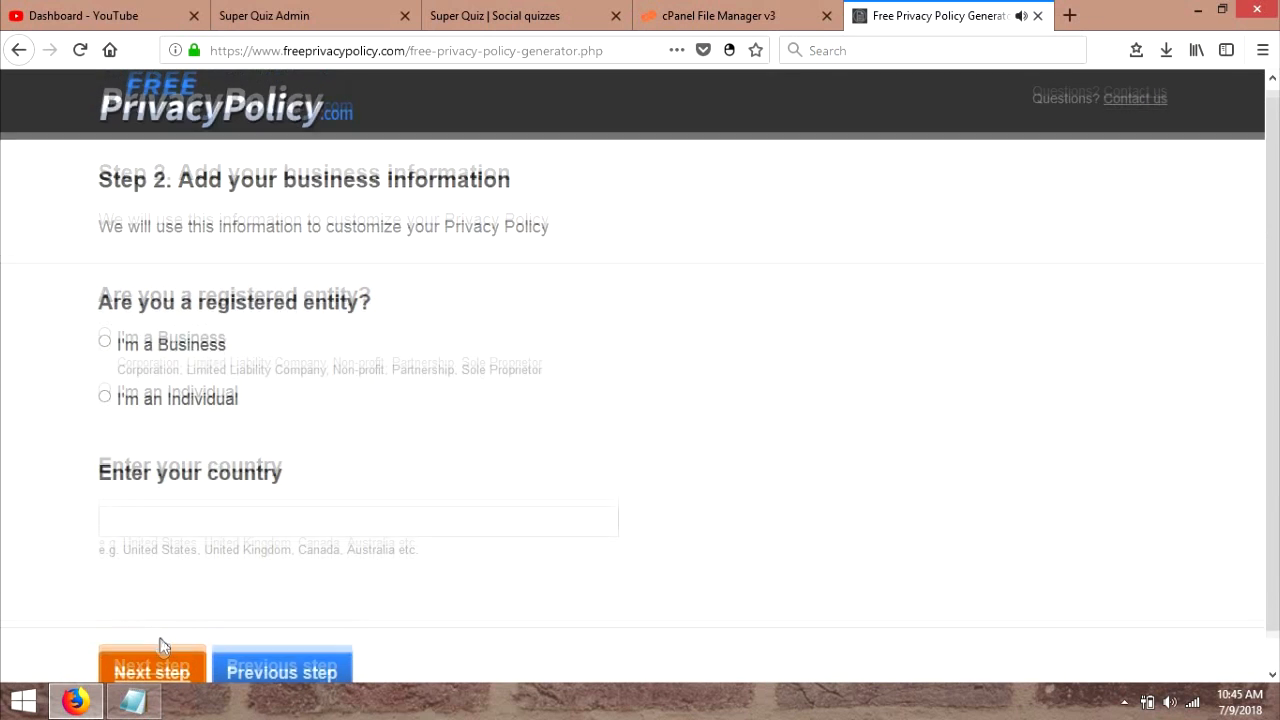
- Set the entity to an individual working from India, state West Bengal, and continue to the website information
left_click(112, 402)
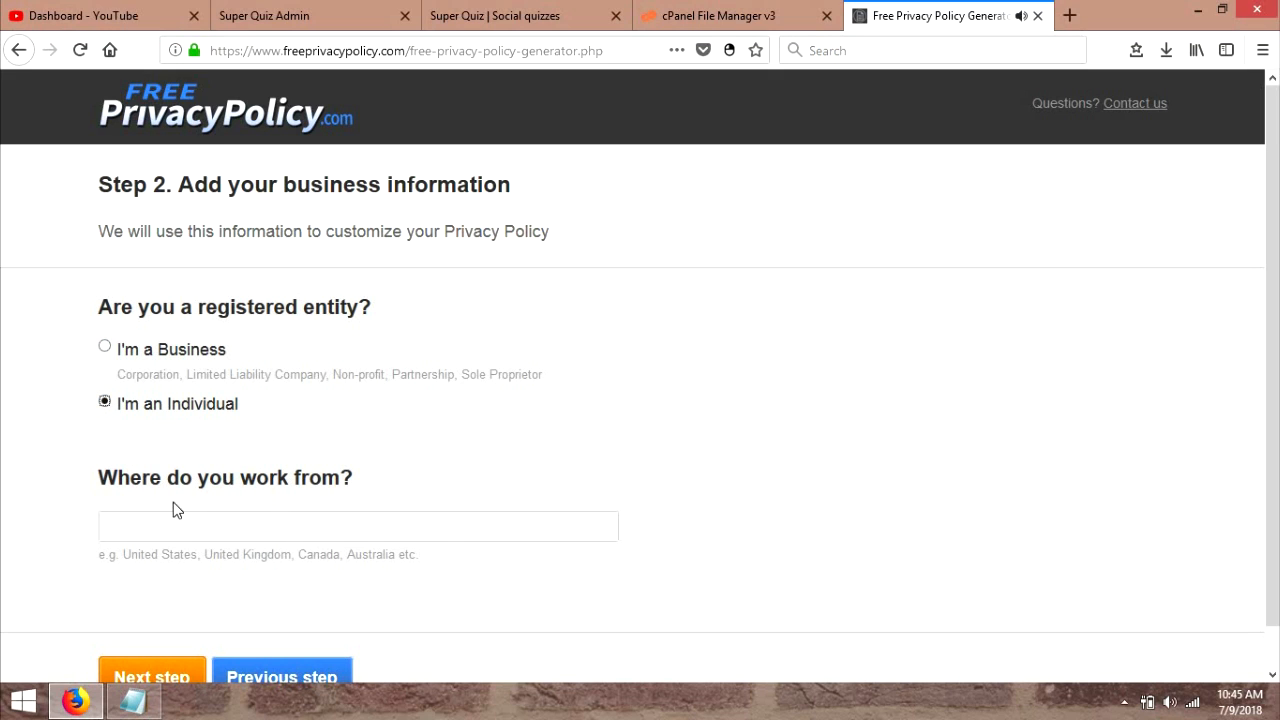
left_click(279, 527)
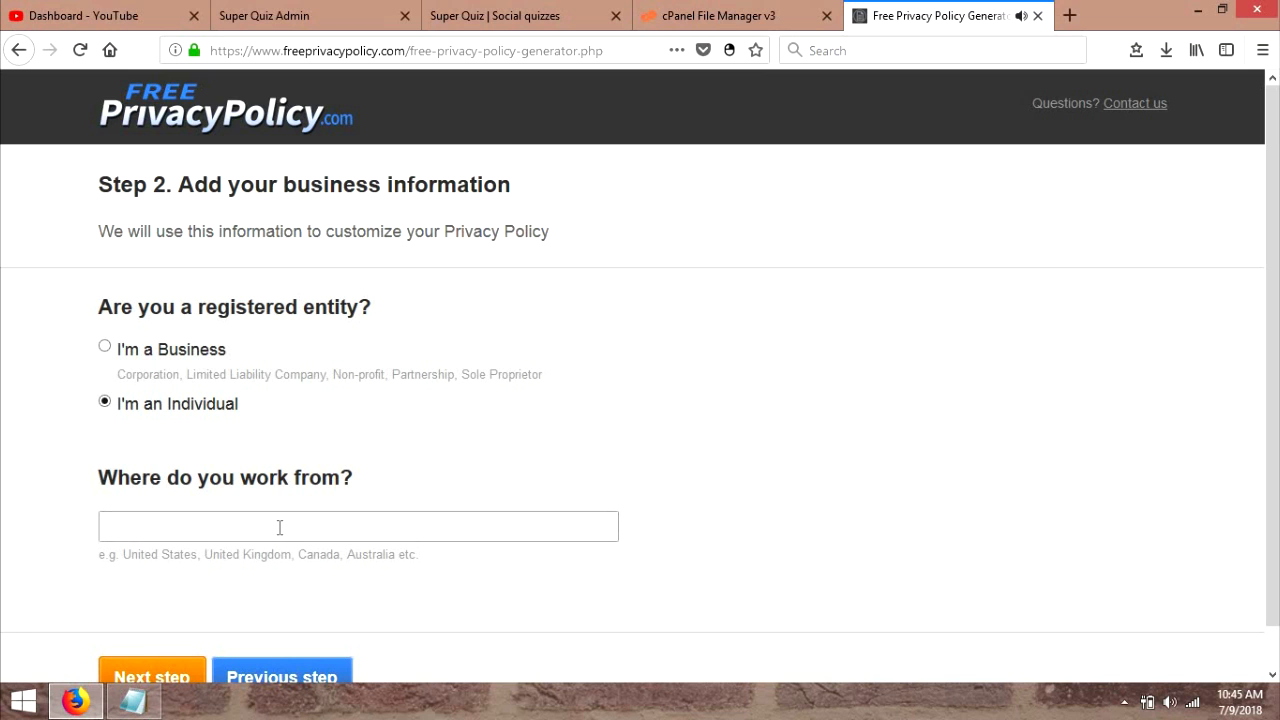
type("Indi")
left_click(171, 607)
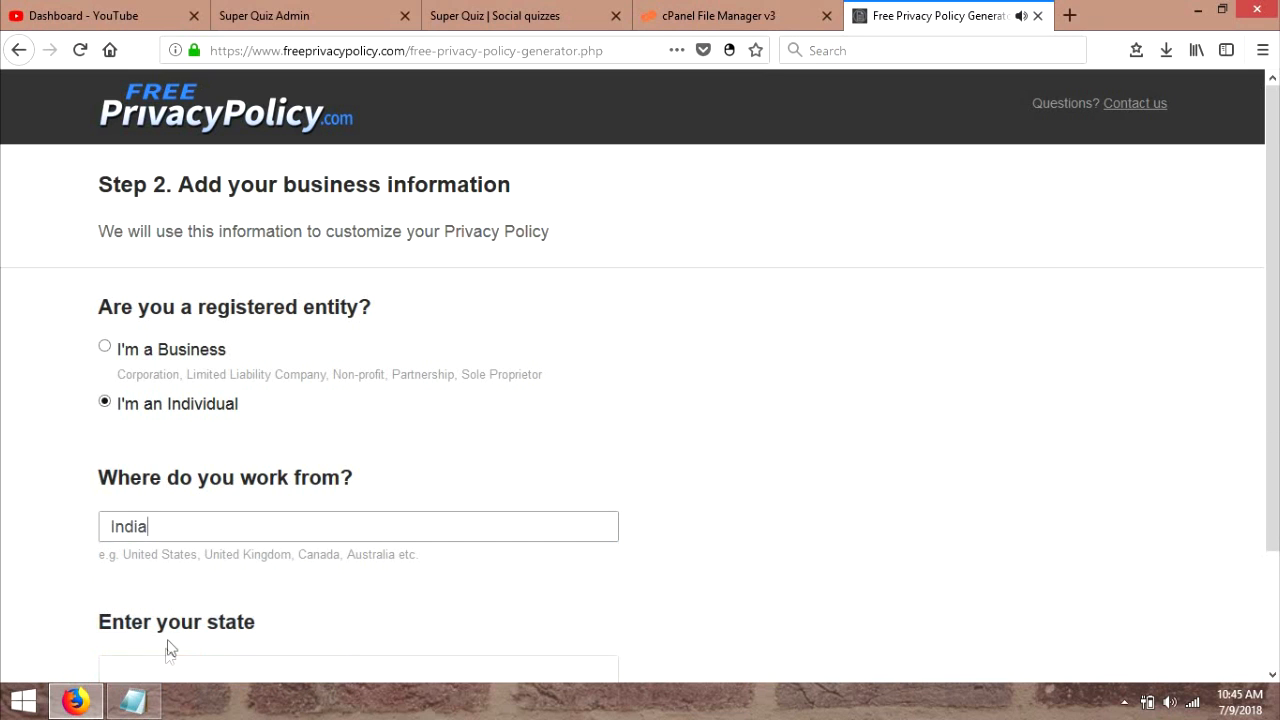
scroll(884, 545, "down", 2)
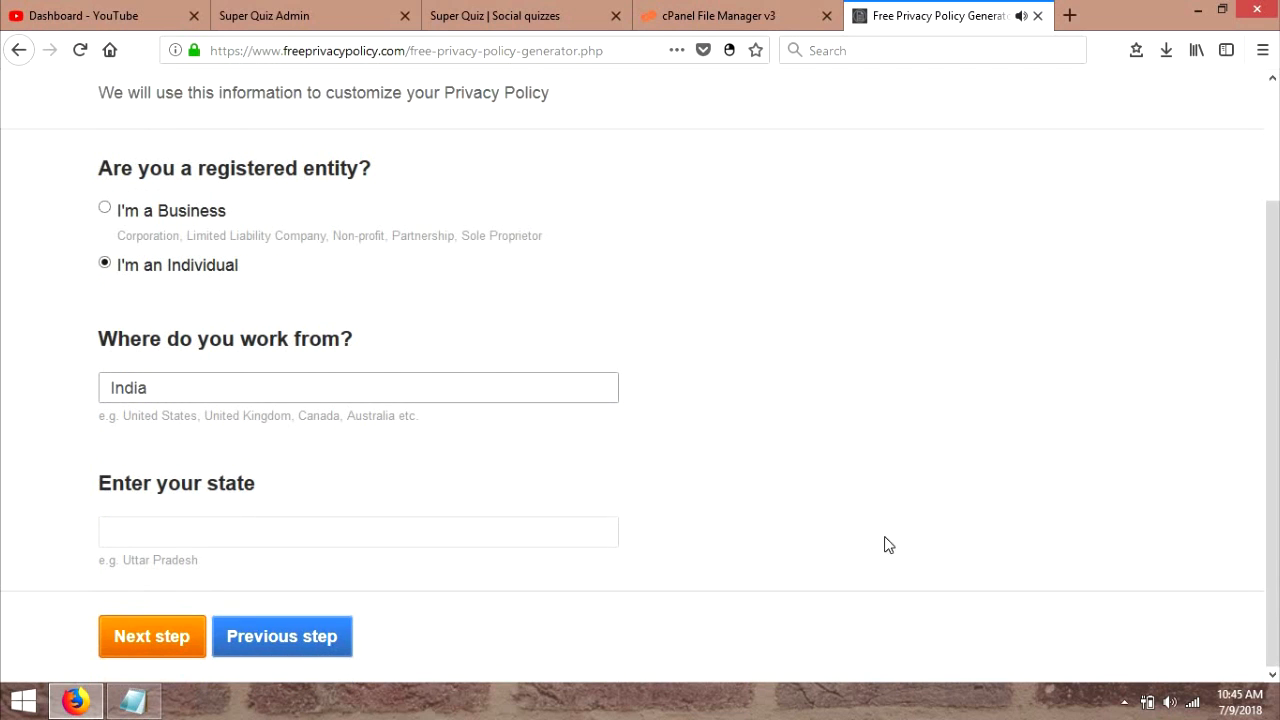
left_click(238, 528)
type("wes")
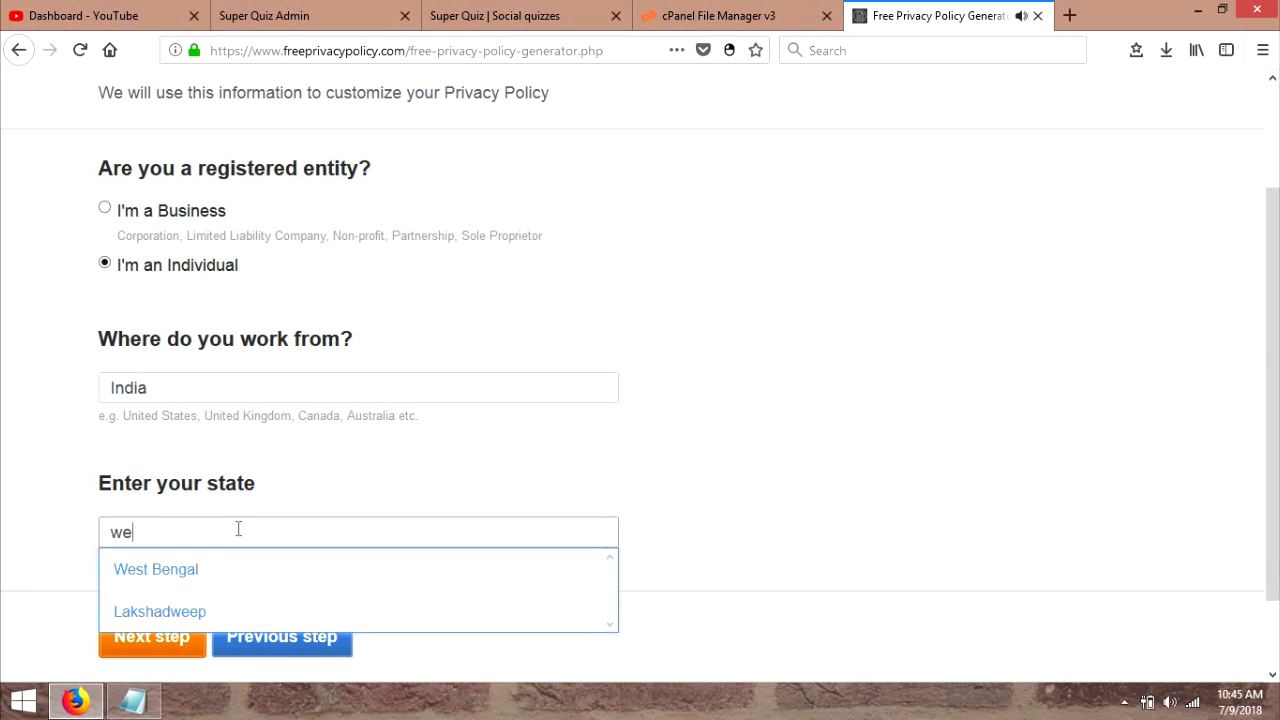
left_click(198, 568)
left_click(152, 638)
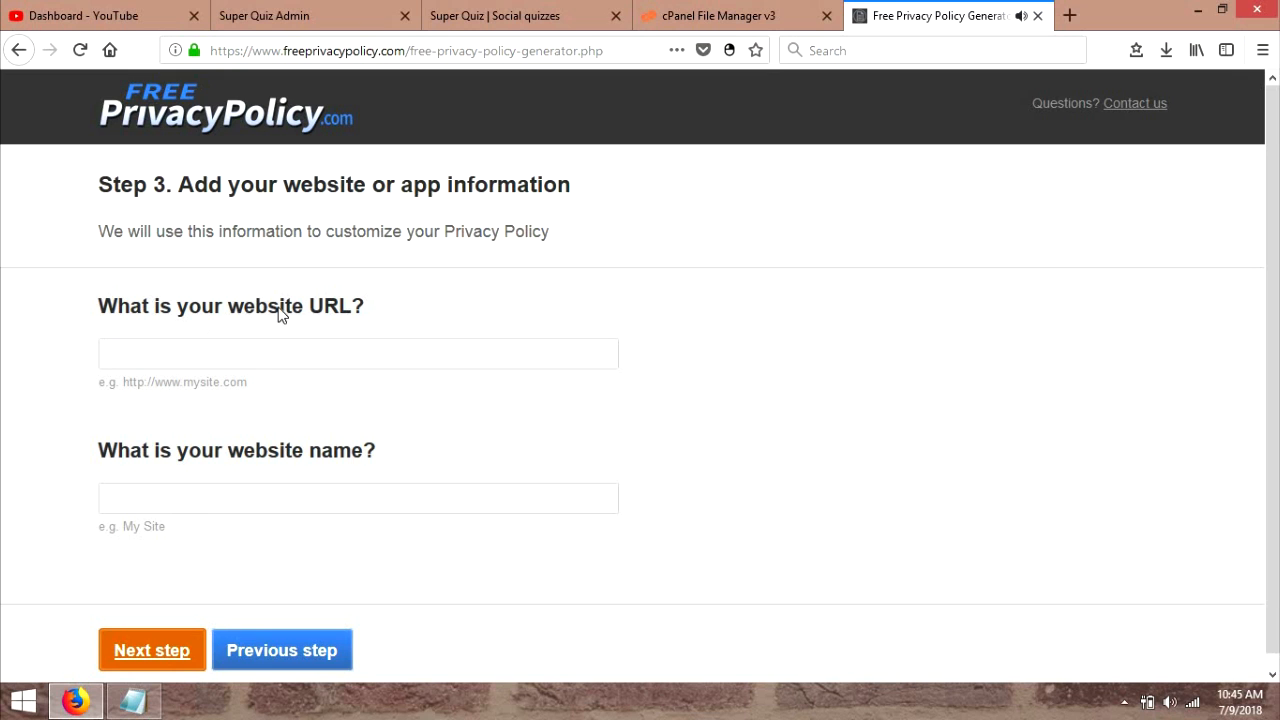
left_click(611, 8)
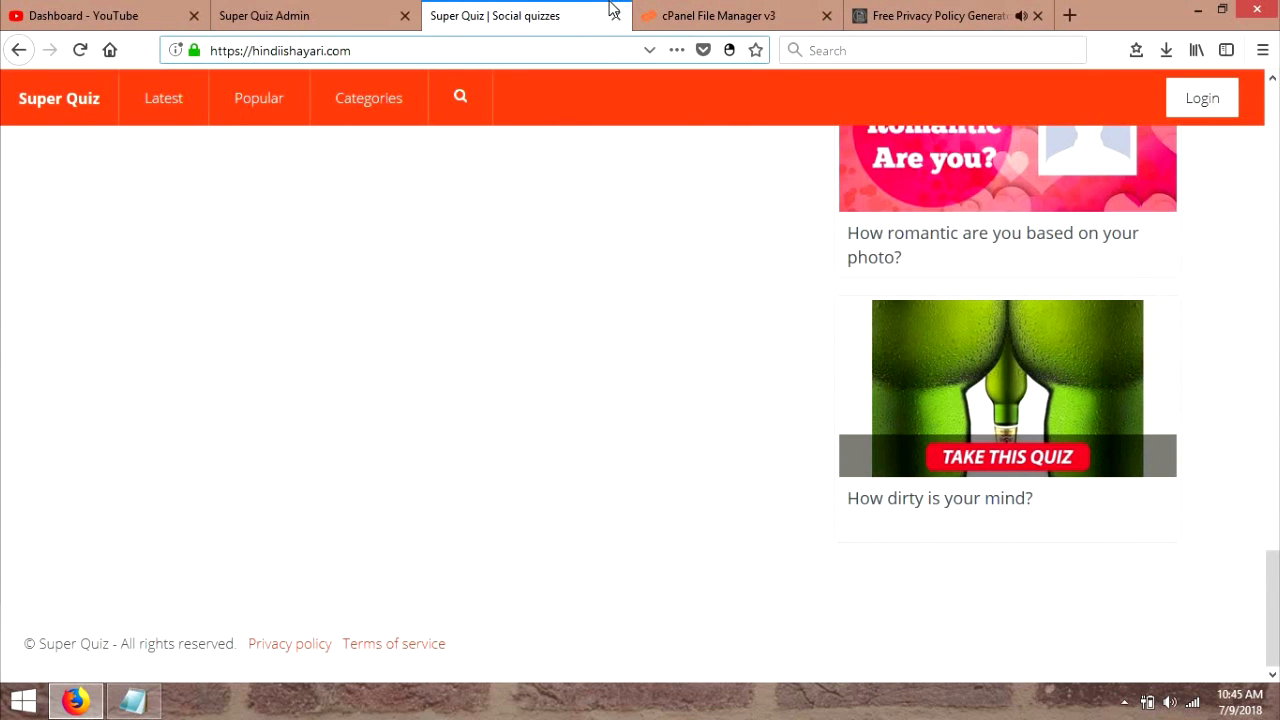
key("ctrl+l")
key("ctrl+c")
left_click(930, 15)
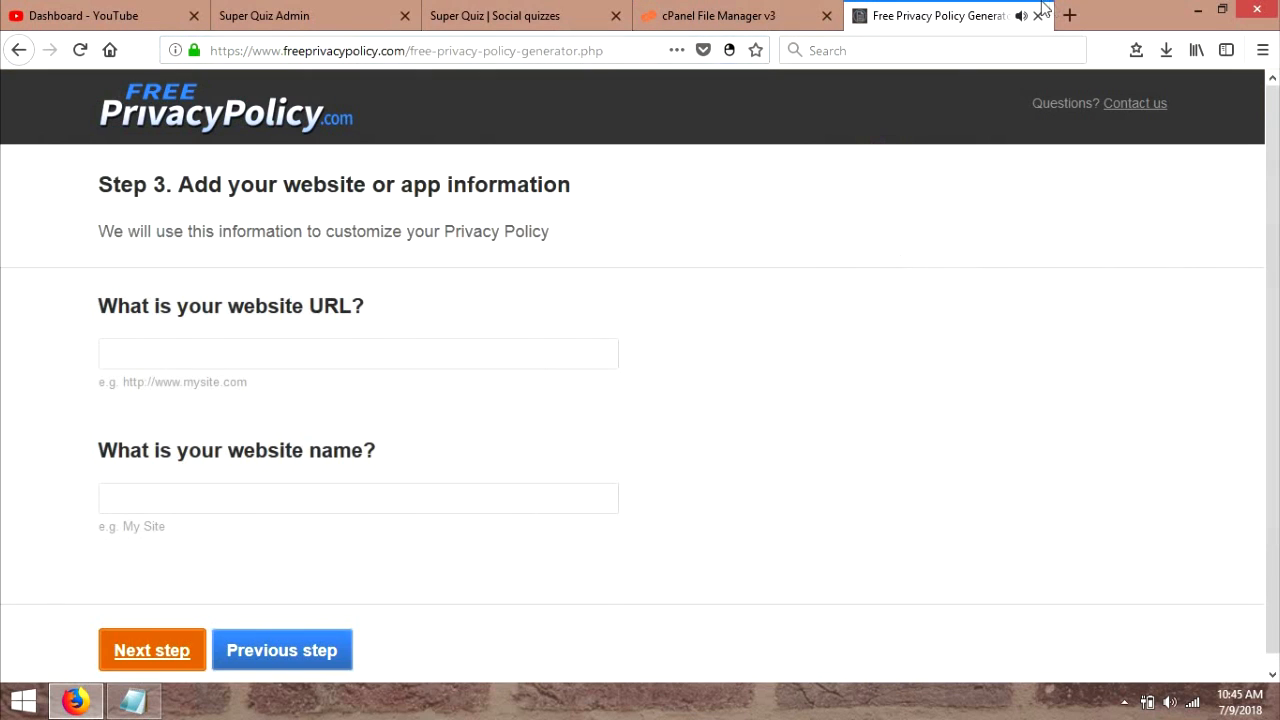
left_click(171, 356)
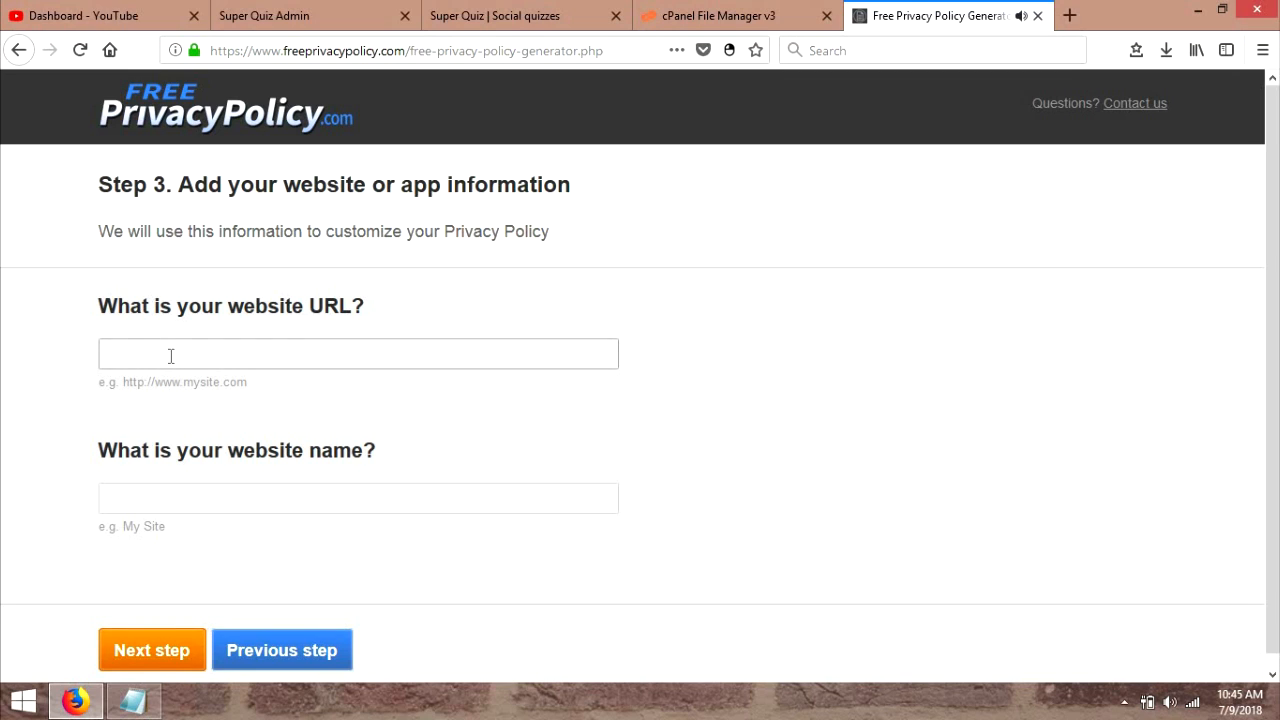
key("ctrl+v")
left_click(270, 503)
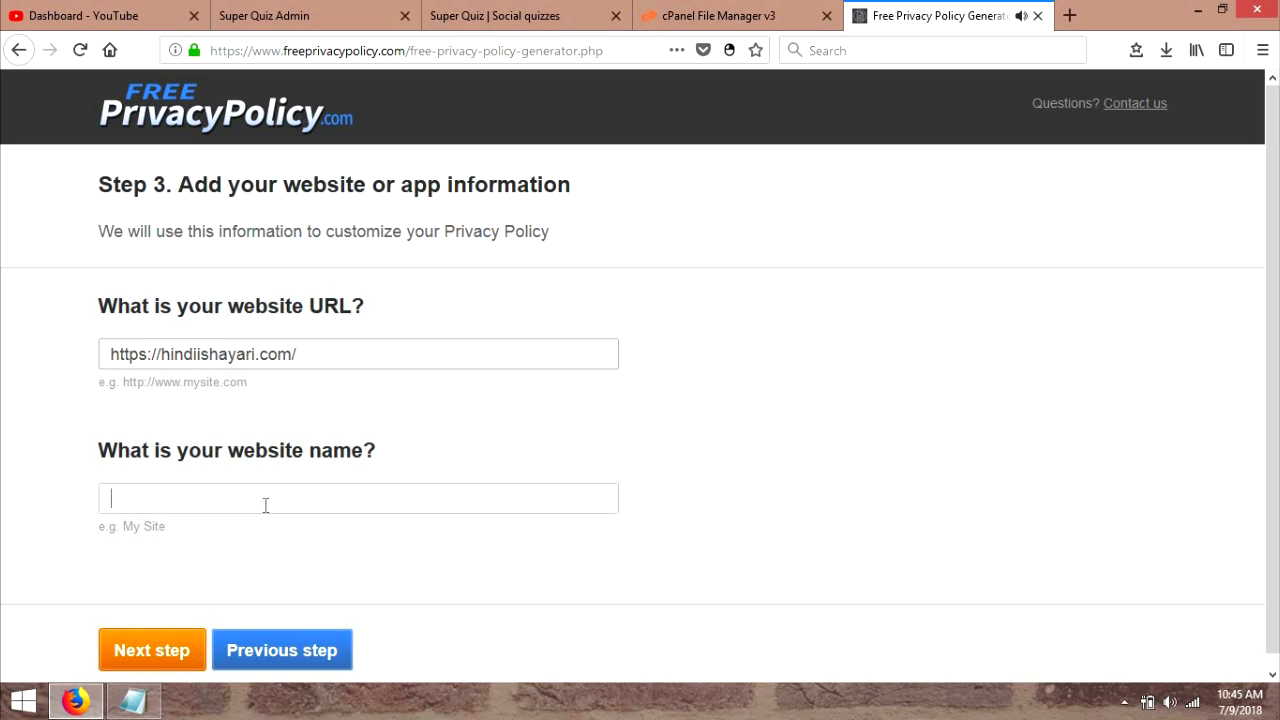
type("hind")
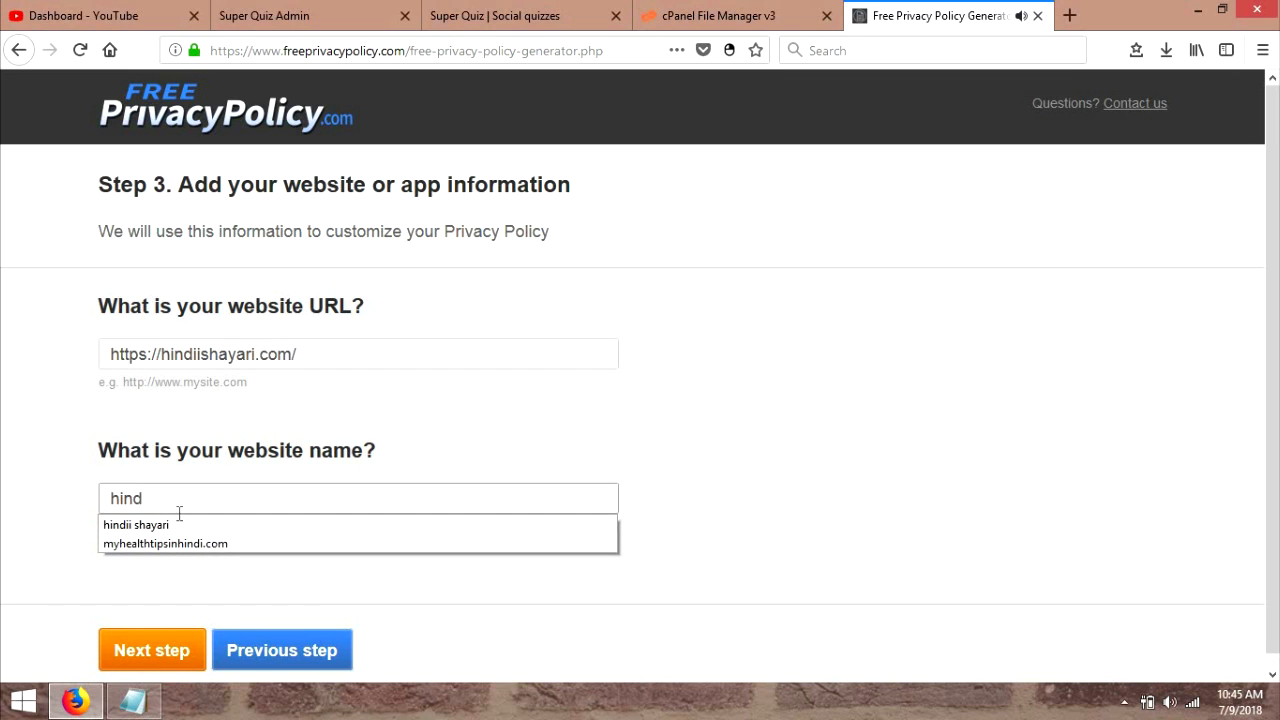
left_click(167, 525)
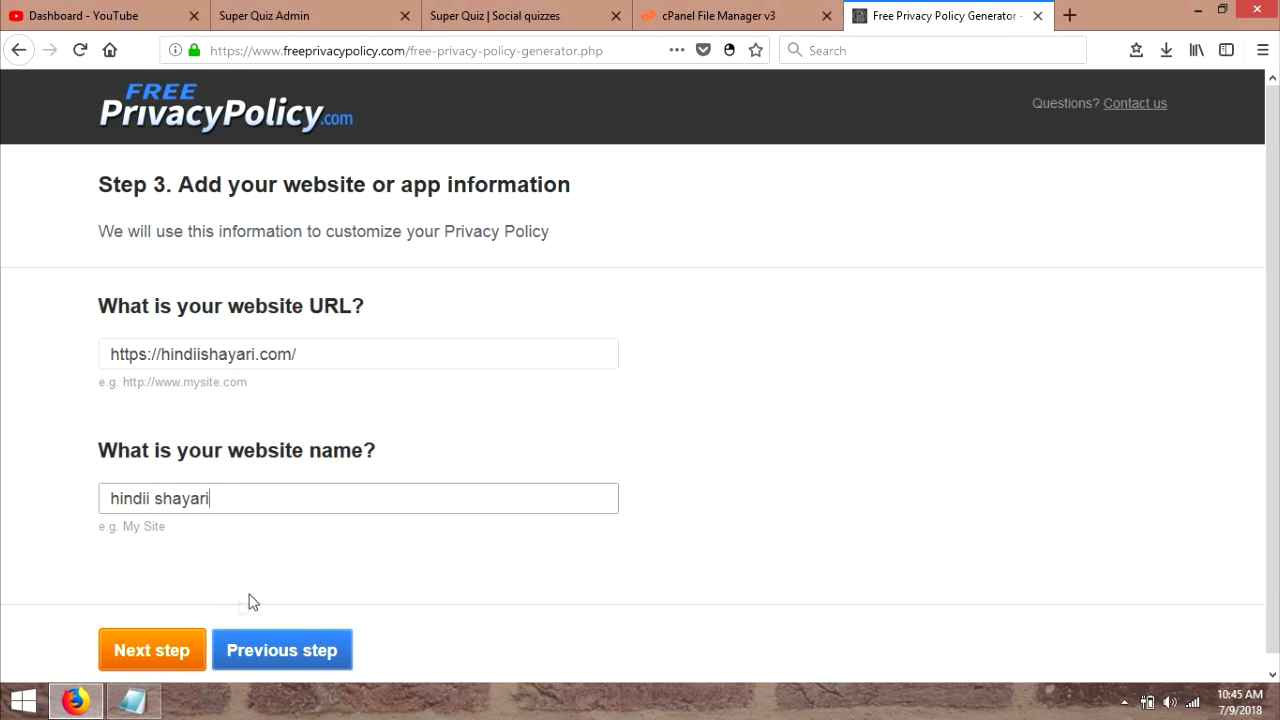
left_click(160, 652)
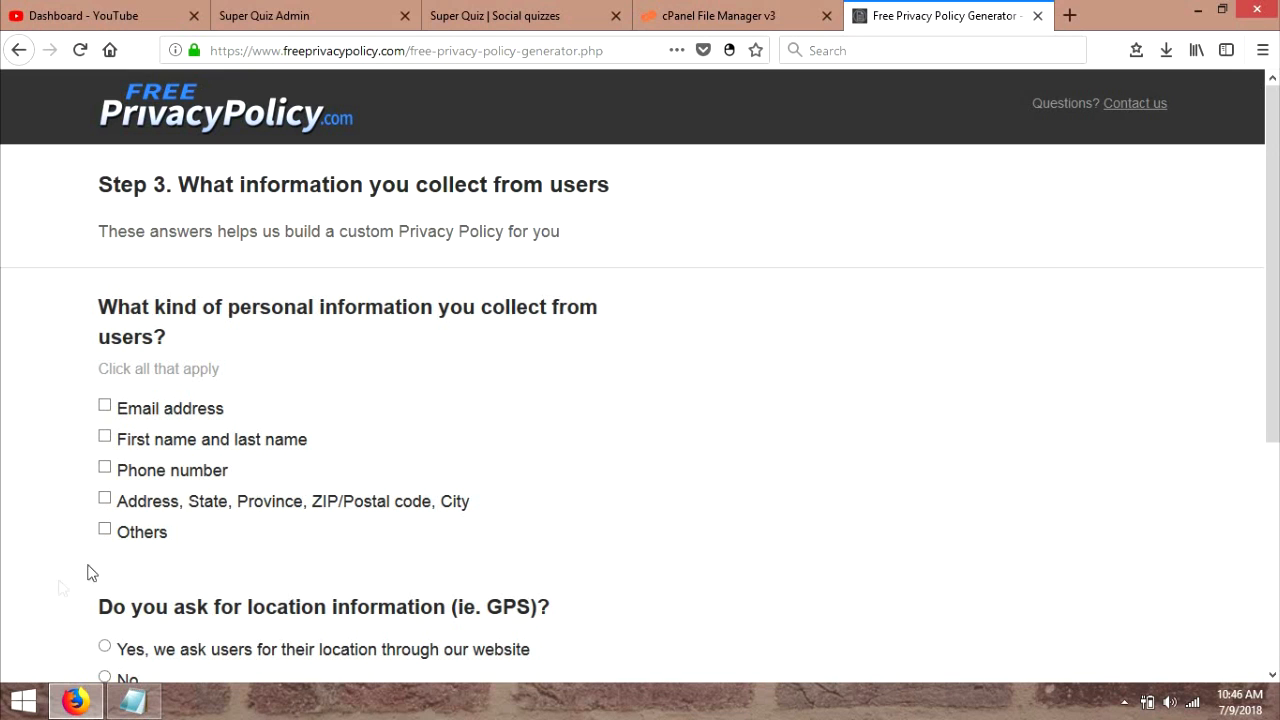
- Choose Others as the collected personal information, answer No to location information and to analytics tools, and continue
left_click(105, 529)
scroll(200, 330, "down", 3)
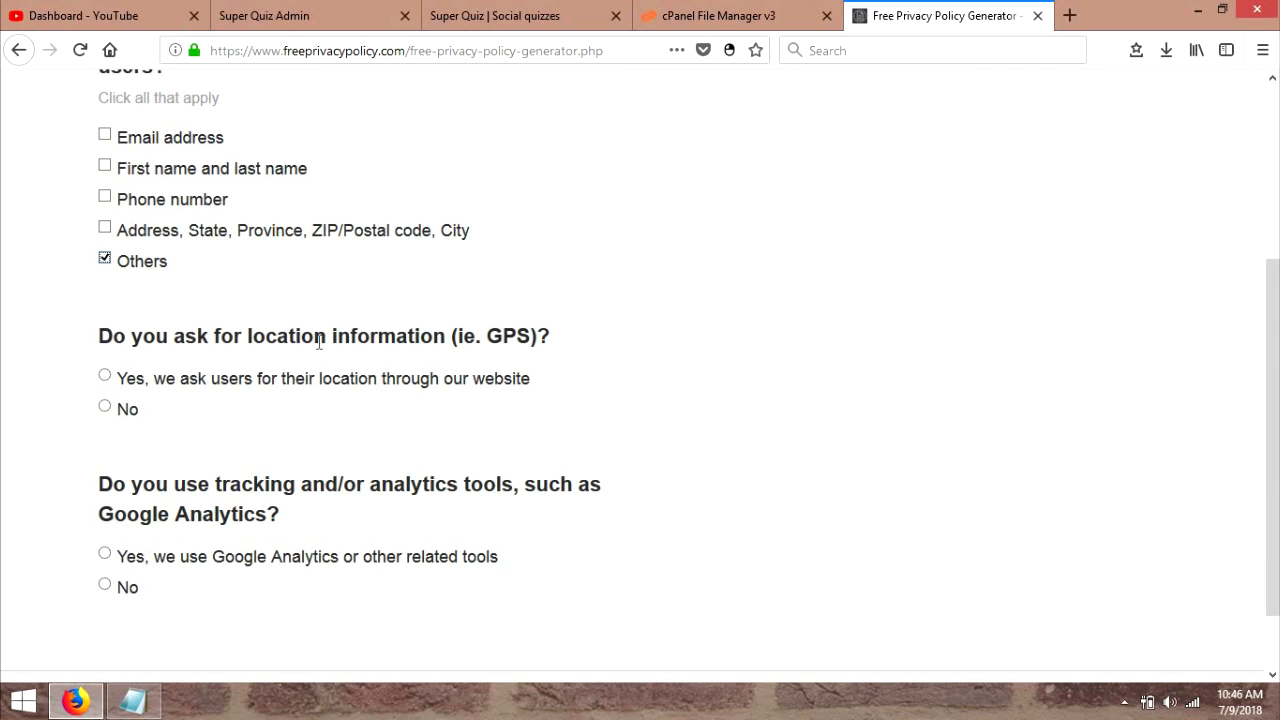
left_click(105, 409)
left_click(120, 592)
scroll(180, 620, "down", 2)
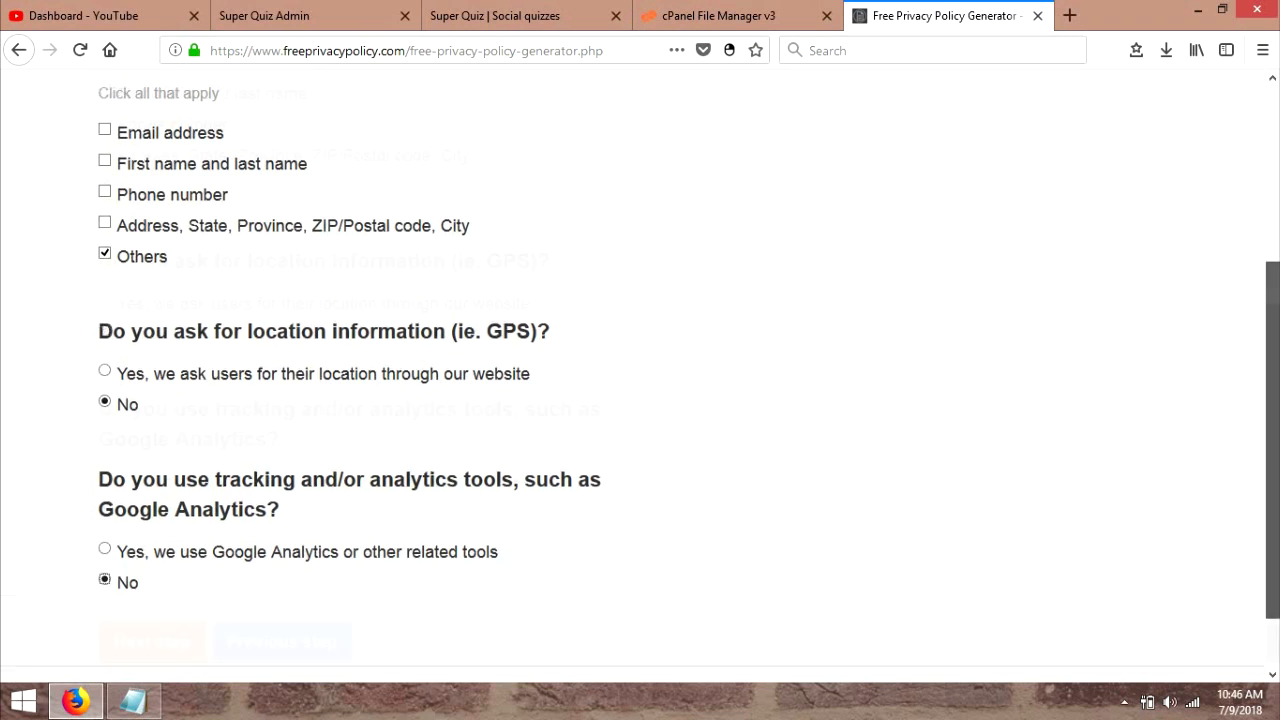
left_click(146, 640)
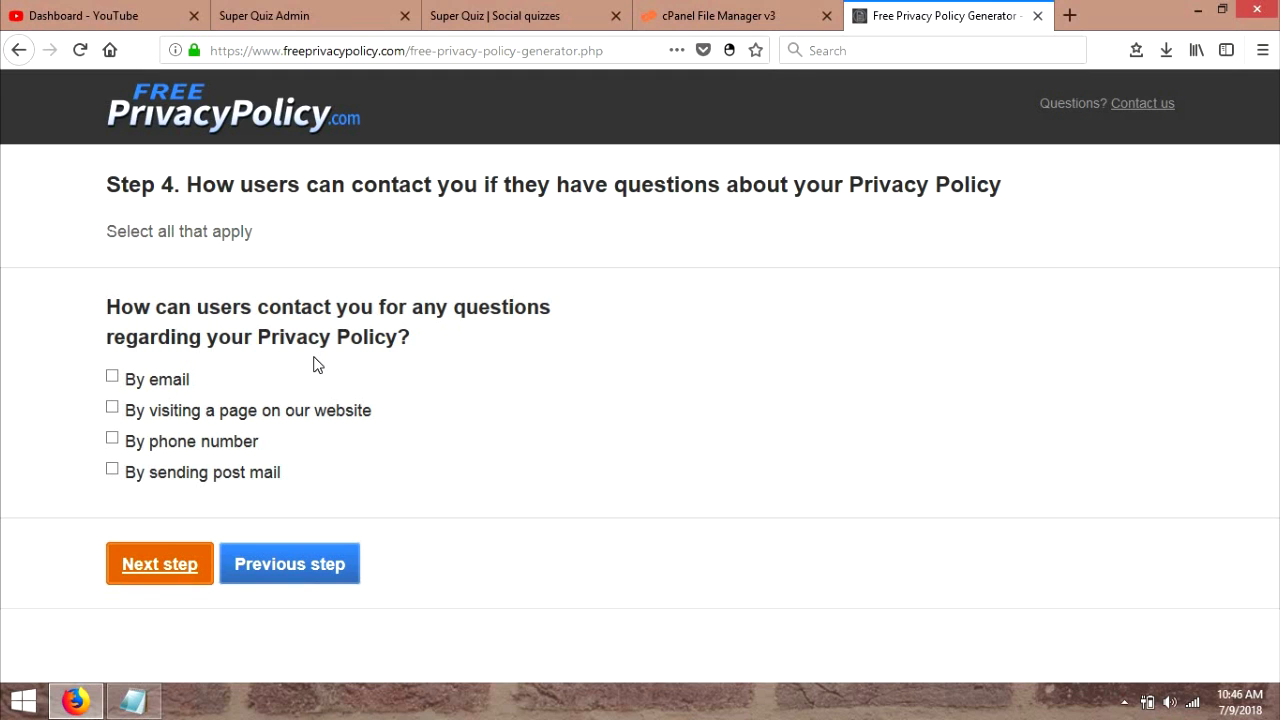
- Choose e-mail as the contact method for Privacy Policy questions, fill in the contact's e-mail address, and continue
left_click(153, 384)
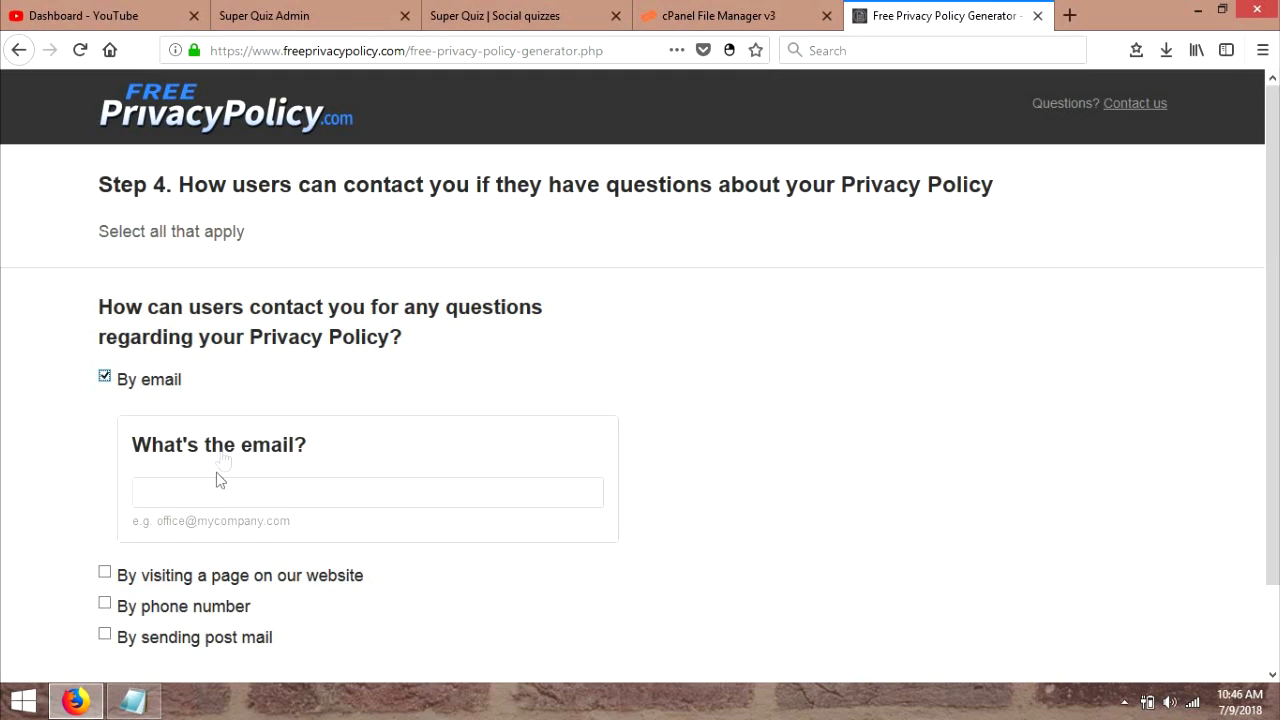
left_click(204, 497)
type("hin")
left_click(196, 519)
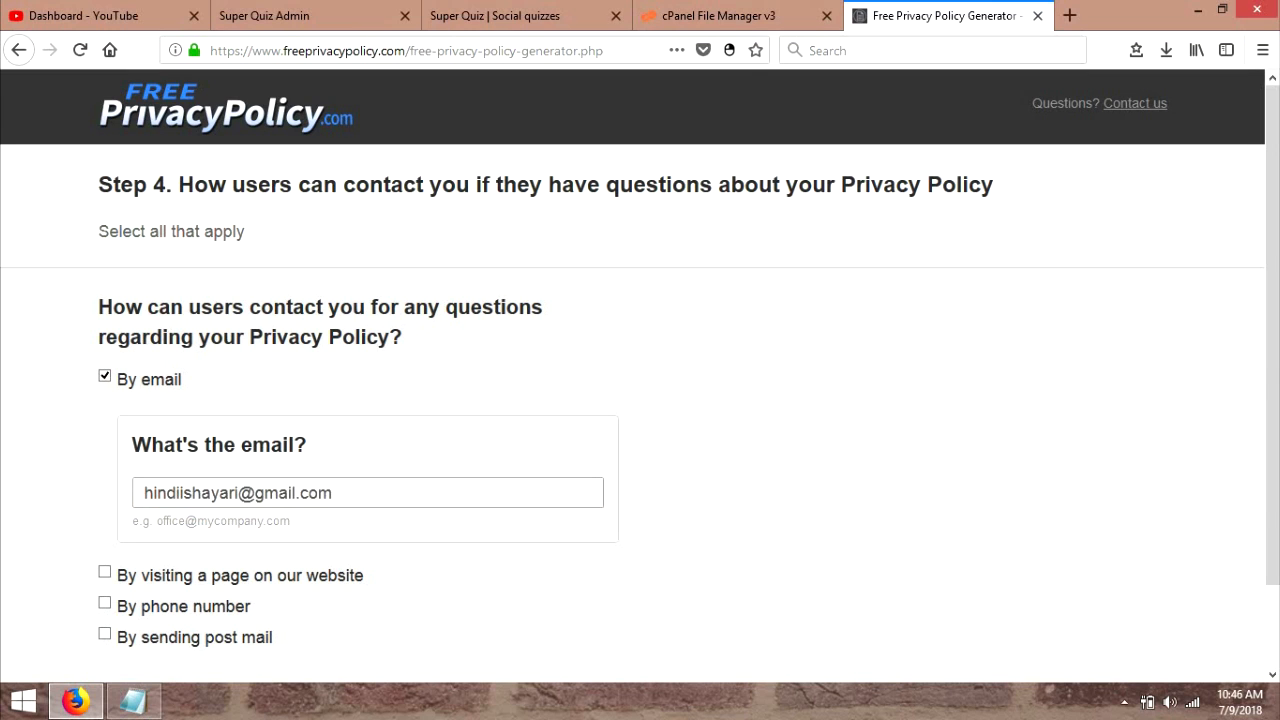
scroll(1272, 380, "down", 2)
left_click(155, 634)
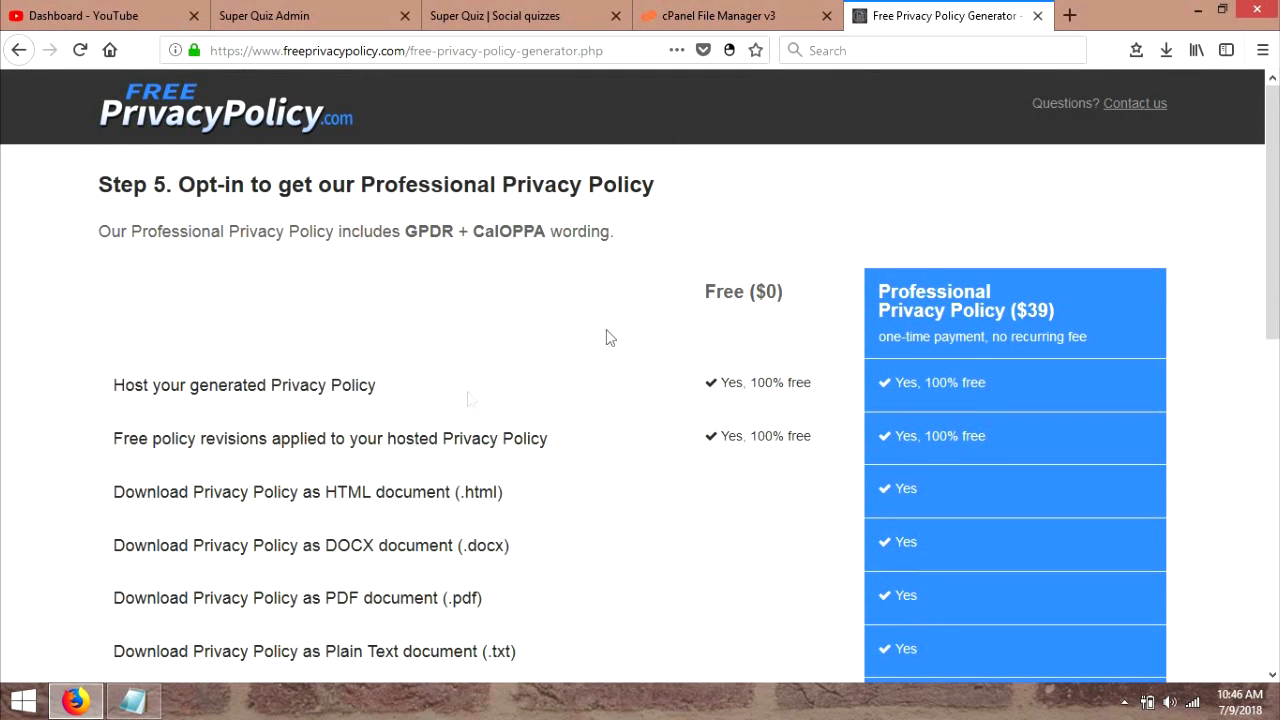
- Decline the Professional version by choosing to create a Free Privacy Policy, and continue to the final stage
left_click_drag(1272, 212, 1272, 538)
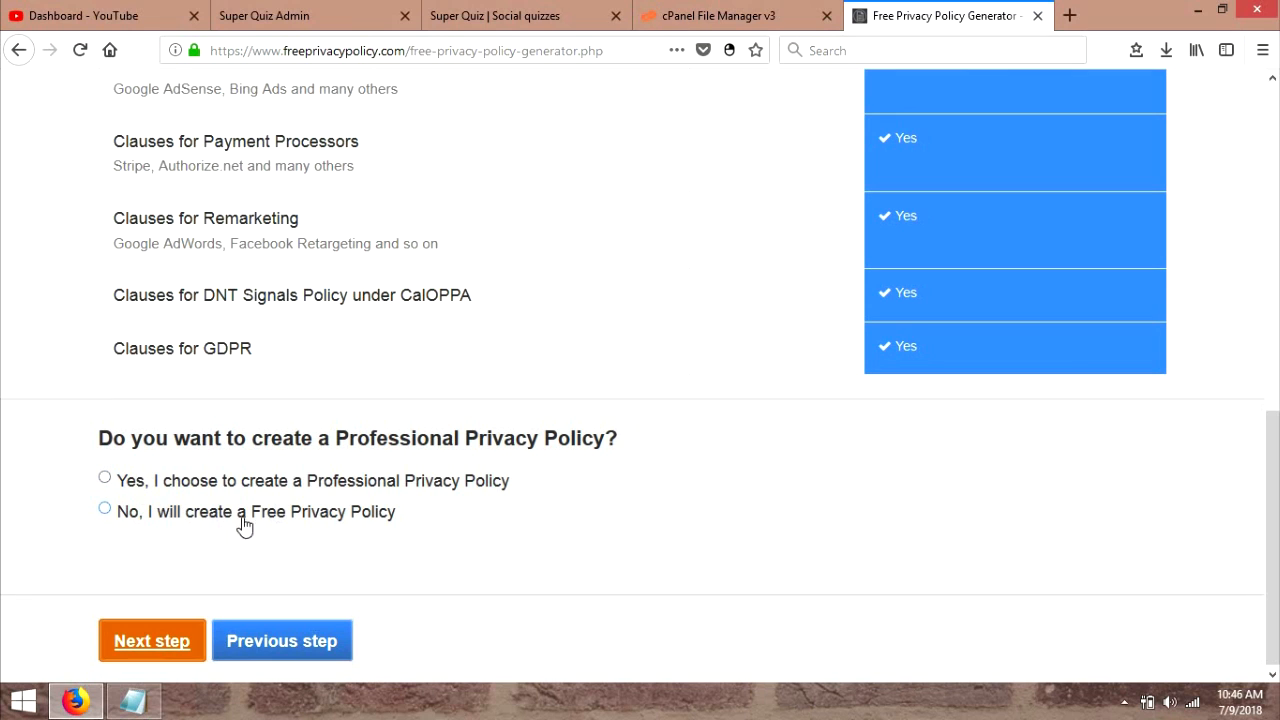
left_click(170, 515)
left_click(141, 648)
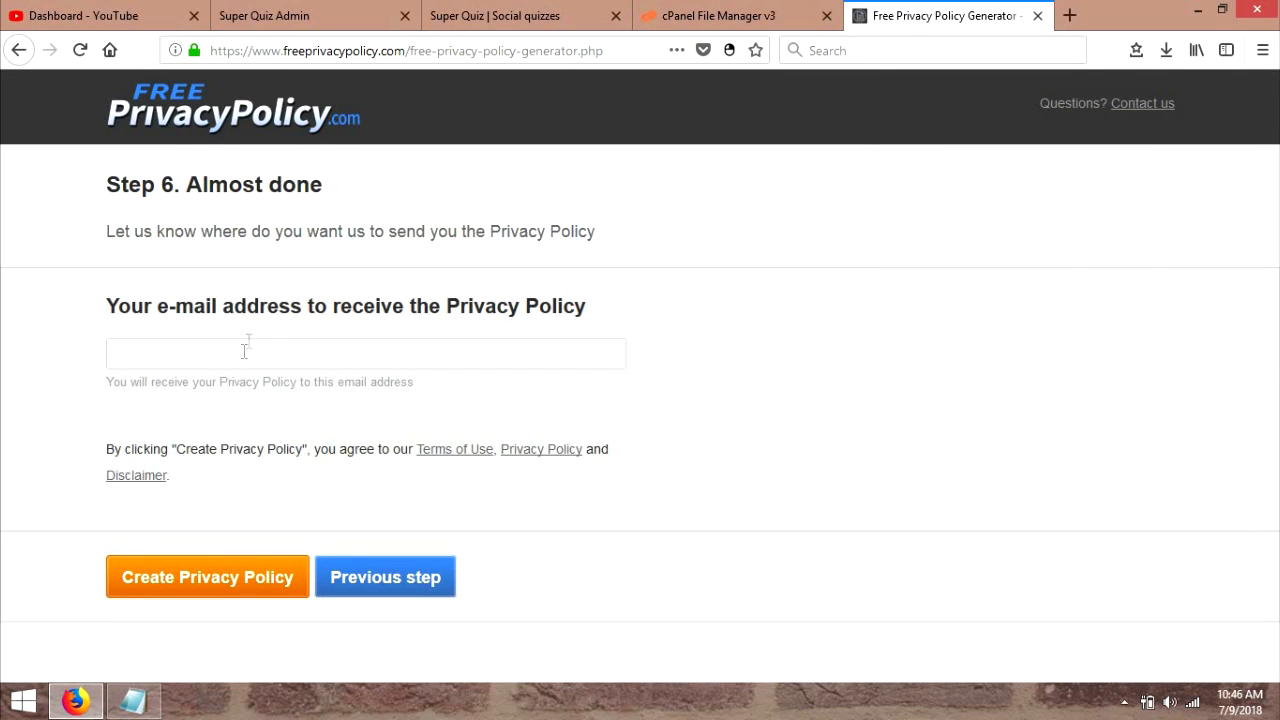
- Fill in the recipient e-mail address for receiving the Privacy Policy
left_click(235, 362)
type("hin")
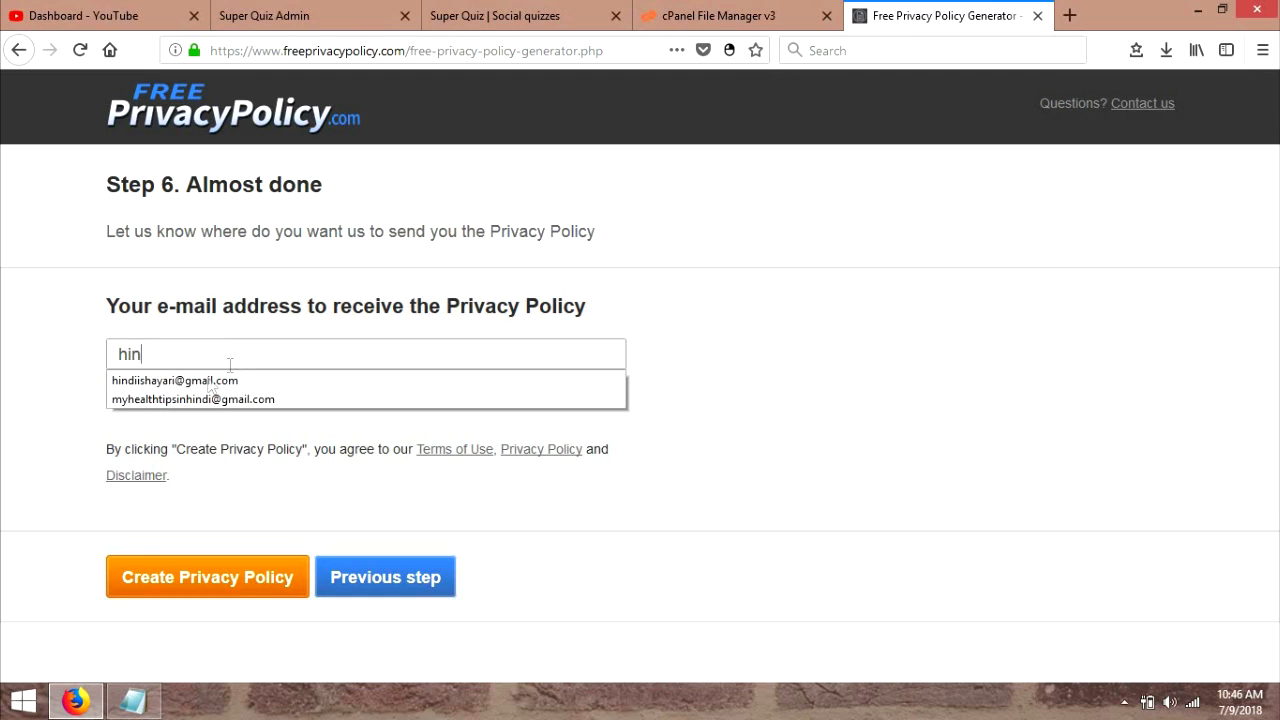
left_click(208, 388)
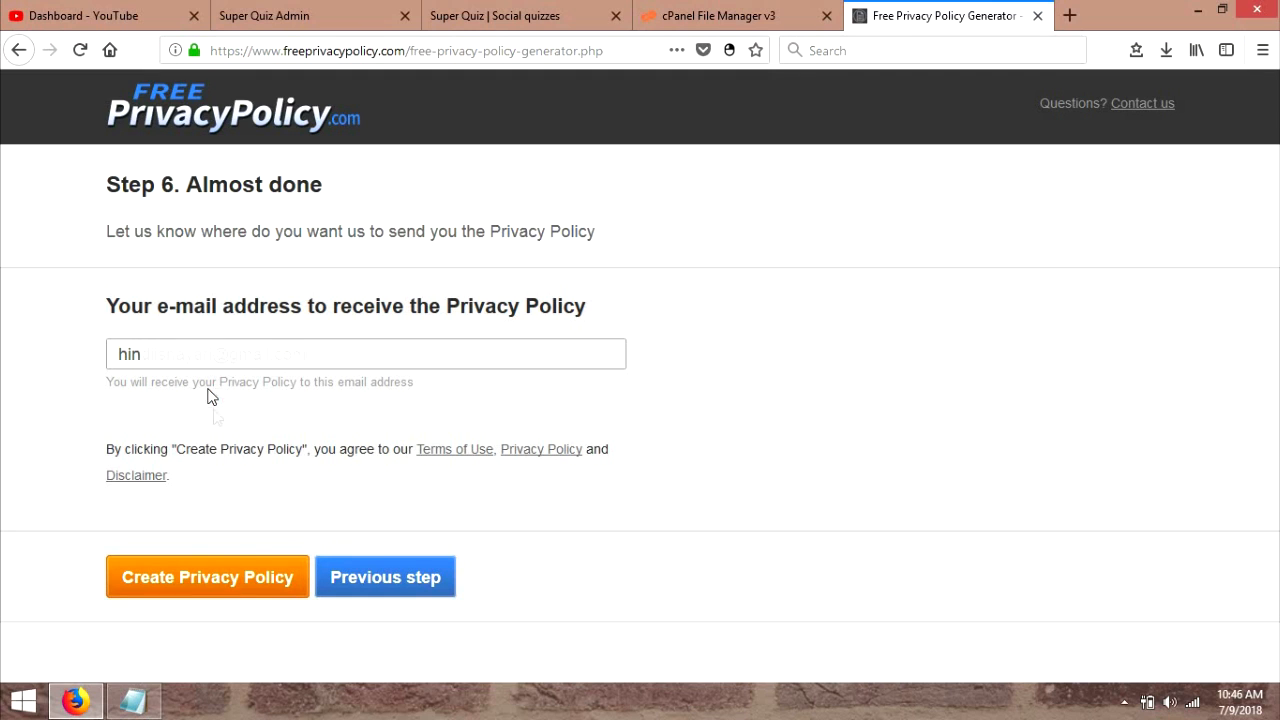
- Create the Privacy Policy and copy its generated HTML text to the clipboard
left_click(190, 585)
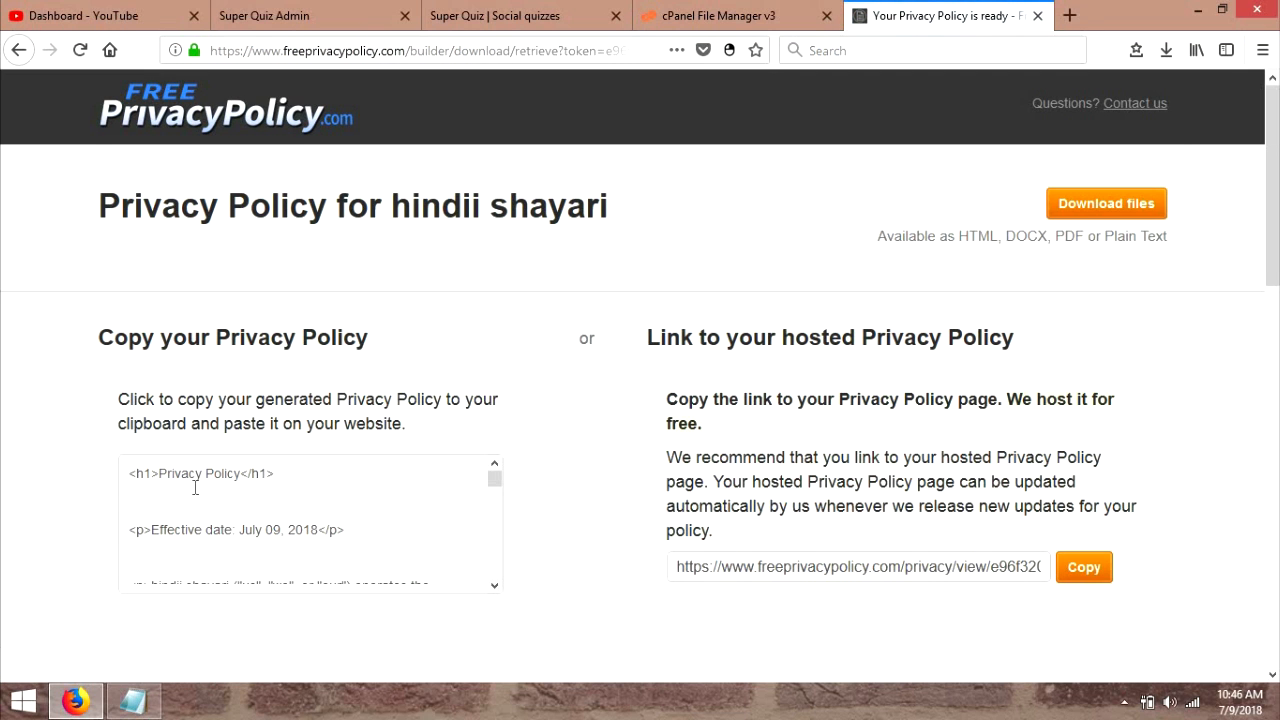
left_click(268, 504)
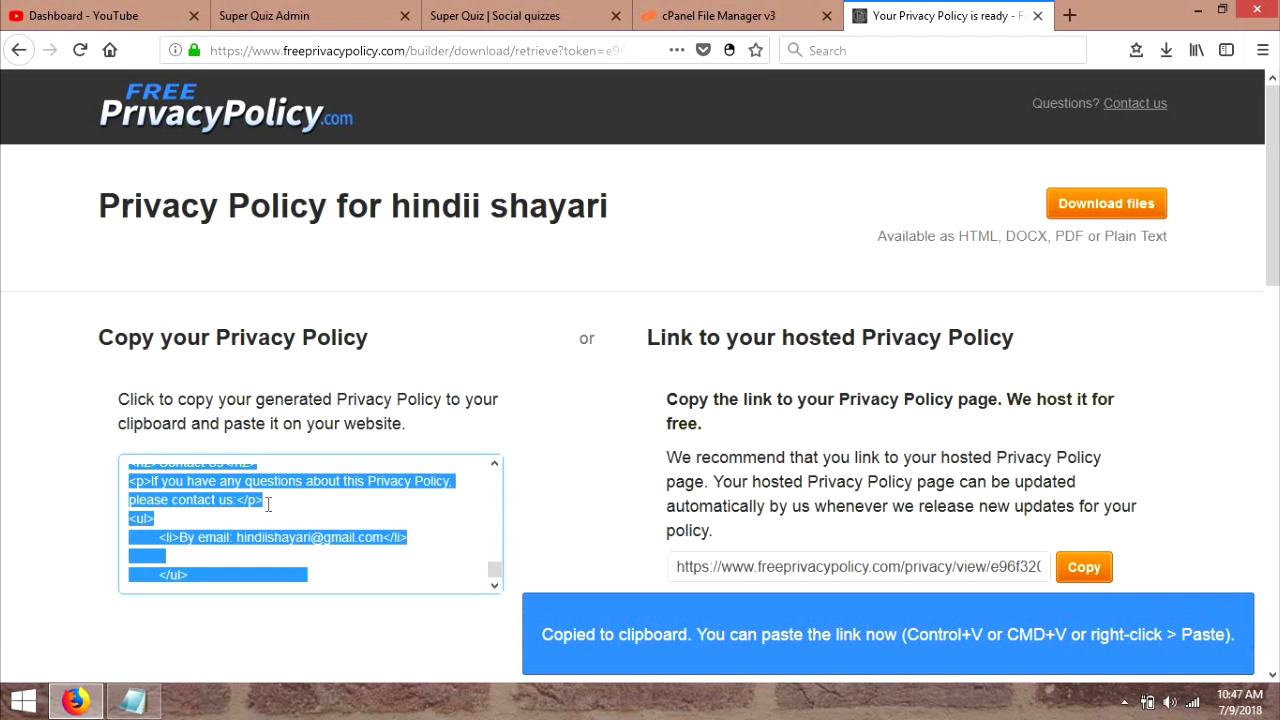
- Switch to cPanel File Manager and open privacy-policy.html from public_html/pages for editing
left_click(681, 8)
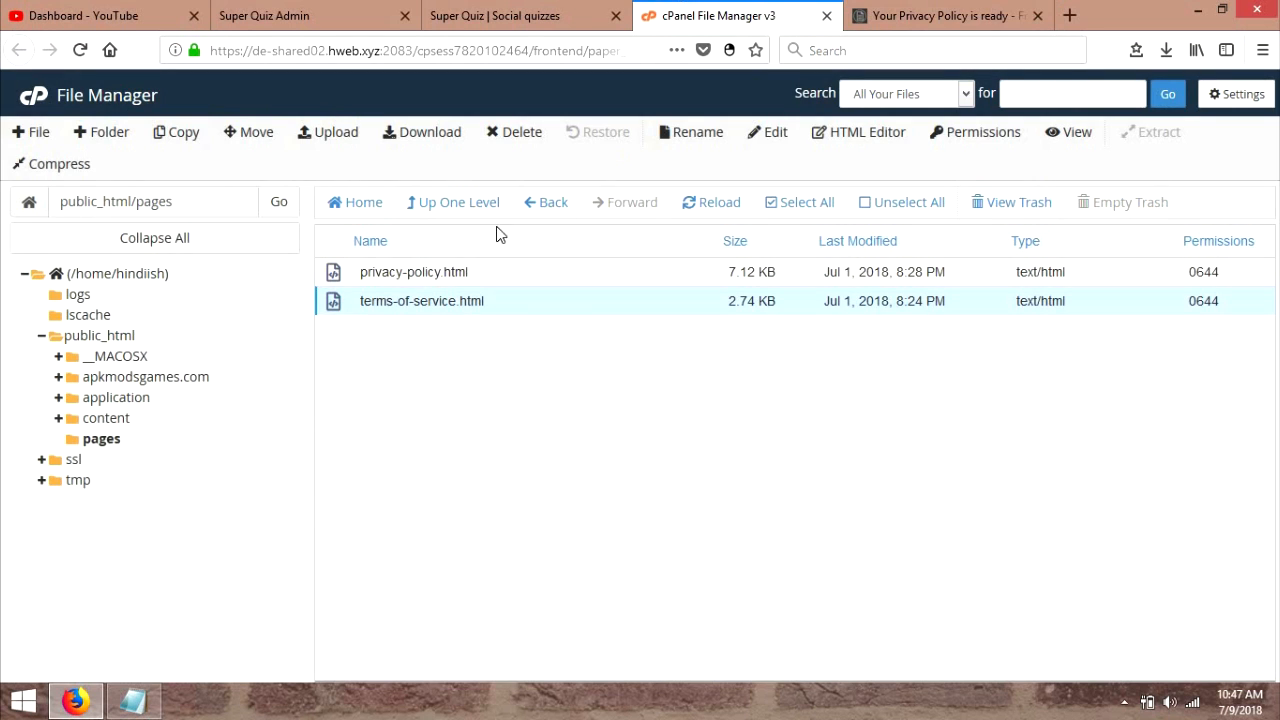
left_click(459, 271)
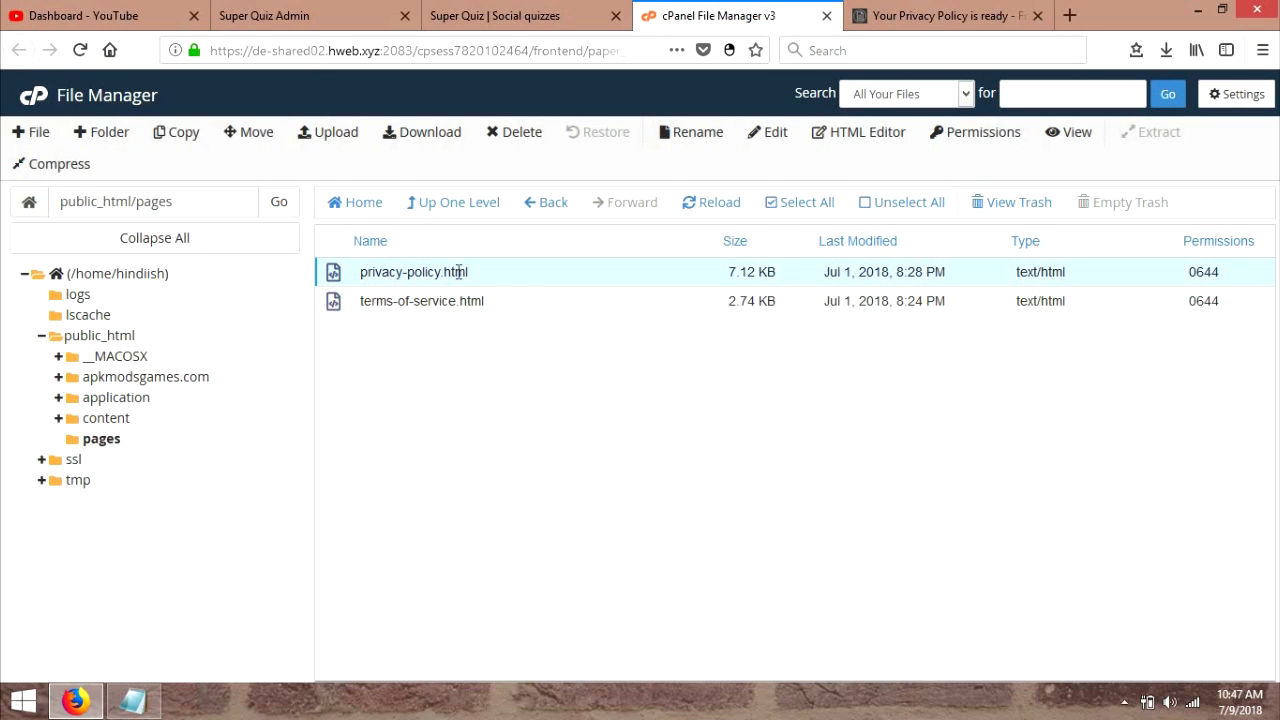
left_click(775, 133)
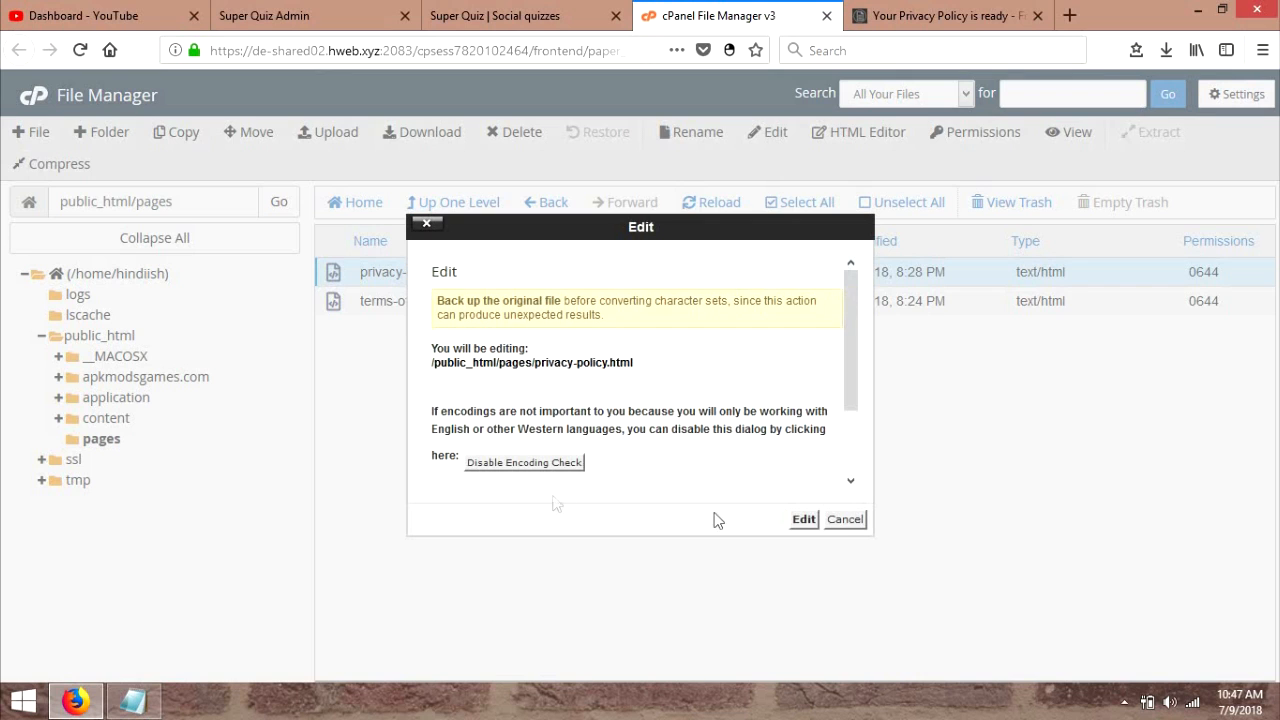
left_click(804, 519)
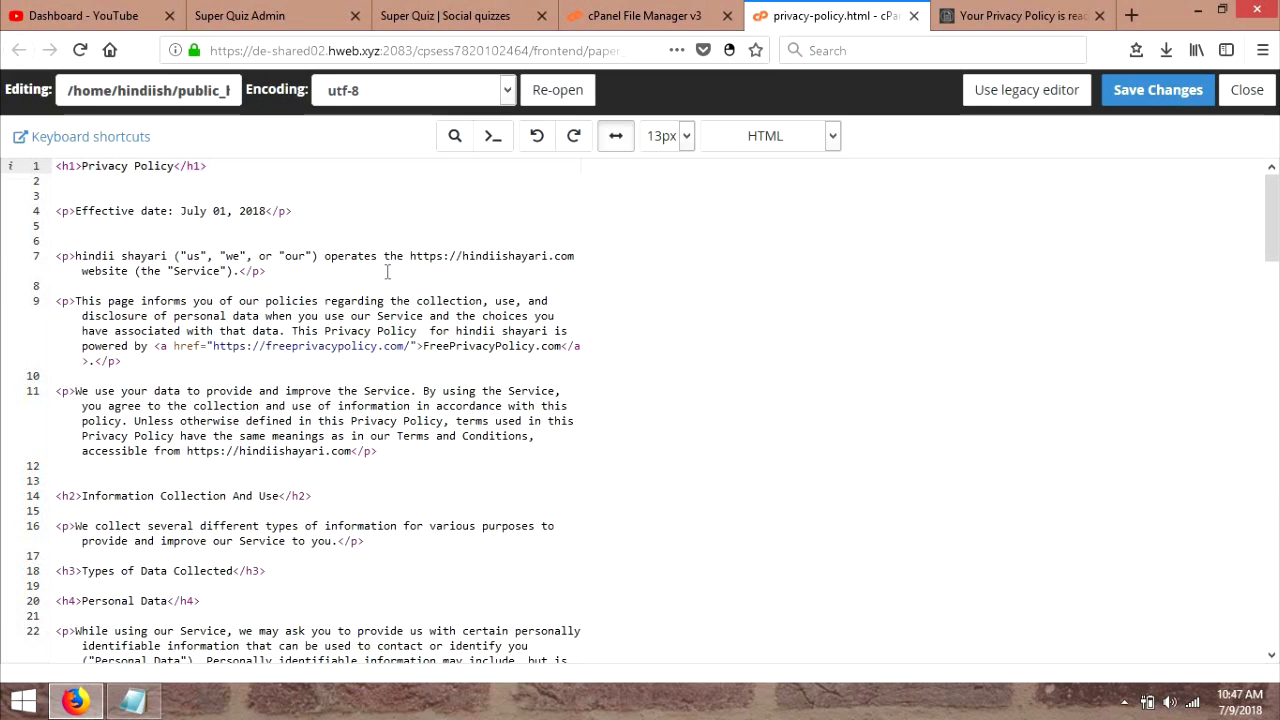
- Open the site footer's Terms of service and Privacy policy links in separate tabs, review the Terms of Service page, and close both
left_click(430, 12)
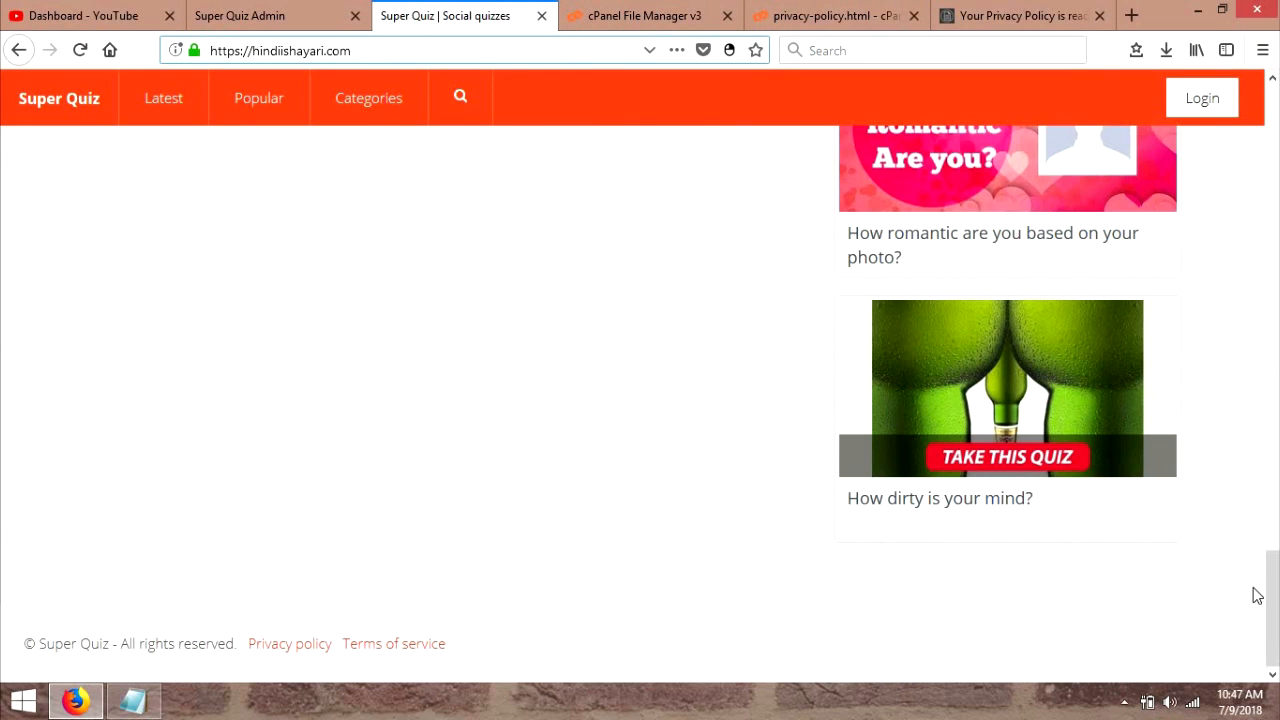
right_click(395, 643)
left_click(477, 429)
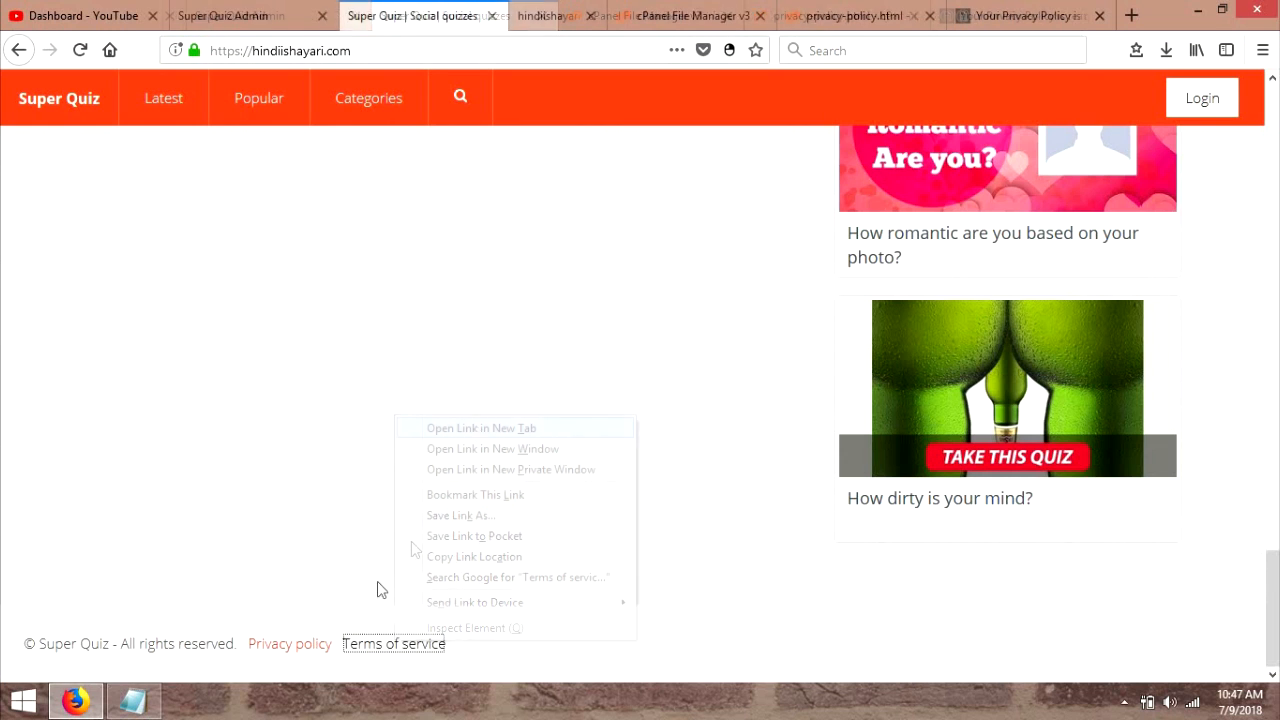
right_click(293, 646)
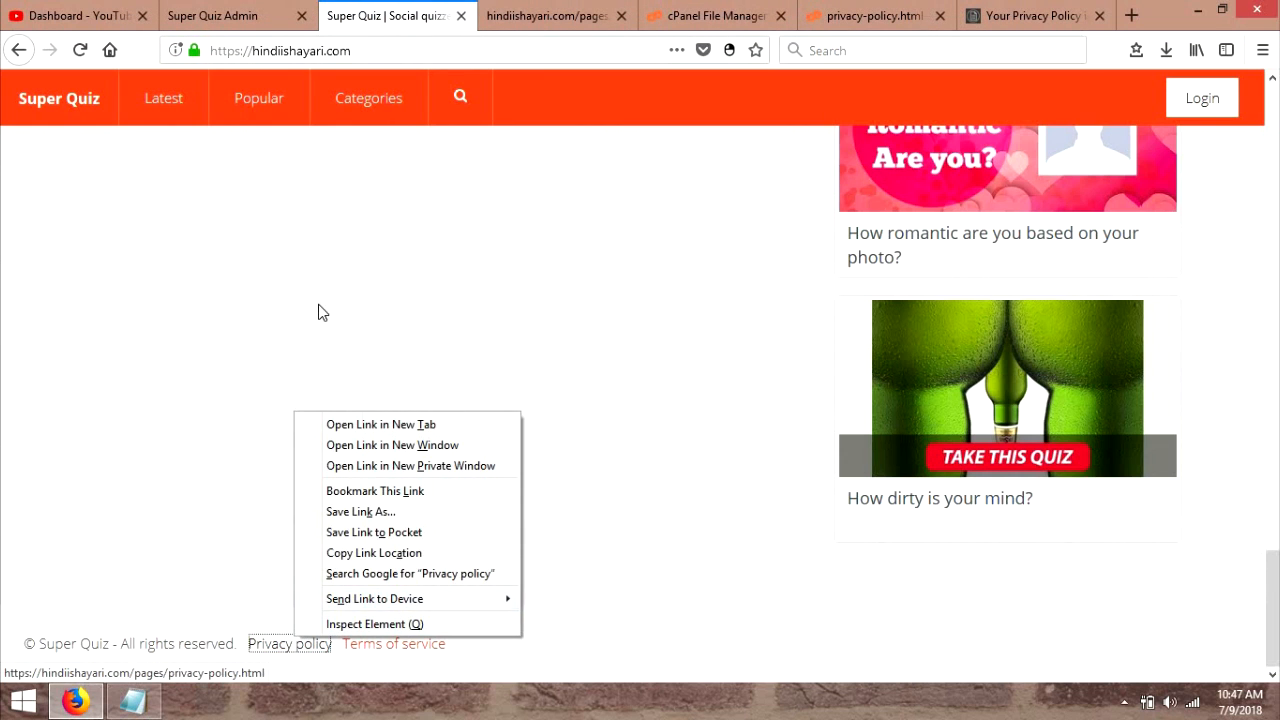
left_click(376, 426)
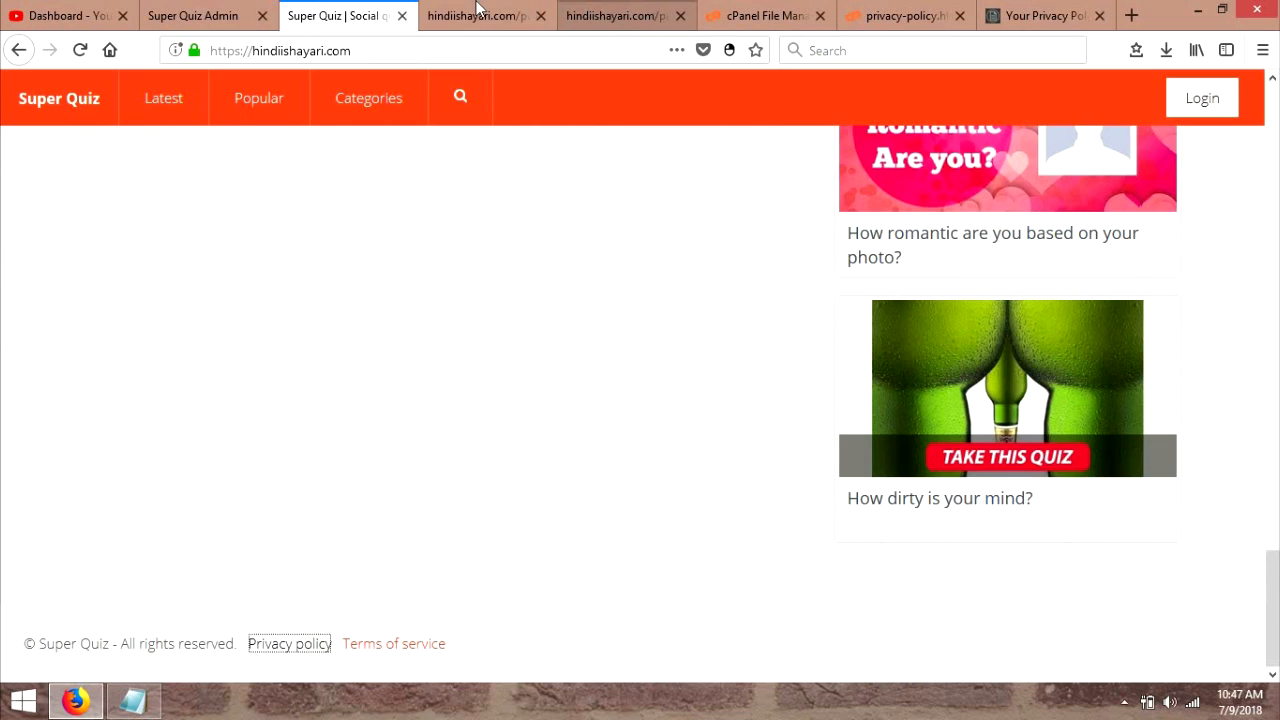
left_click(477, 15)
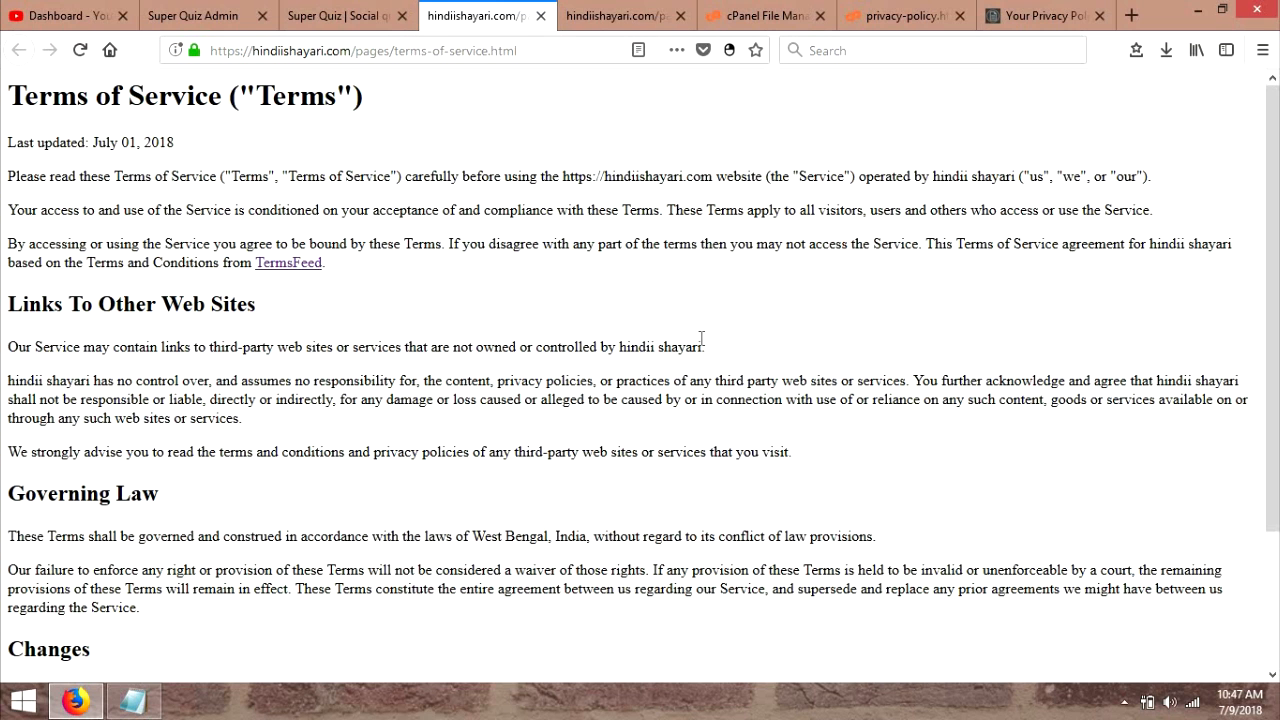
left_click(541, 16)
left_click(541, 16)
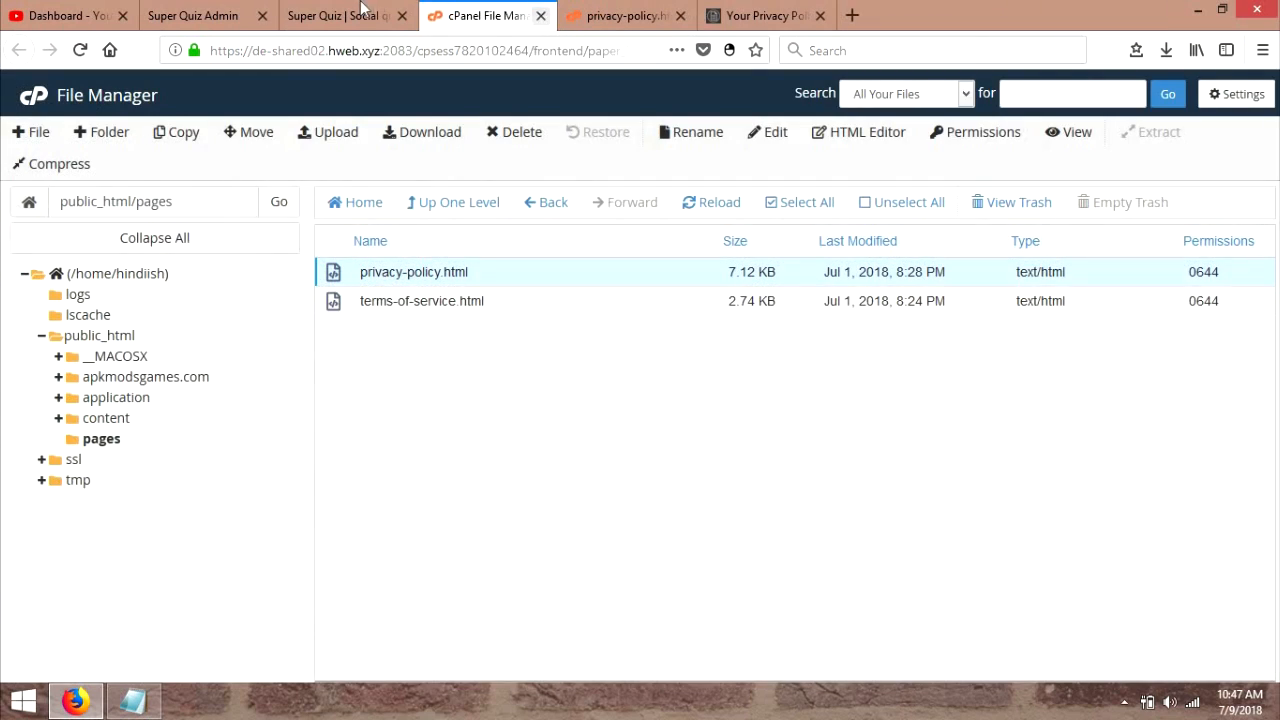
left_click(358, 8)
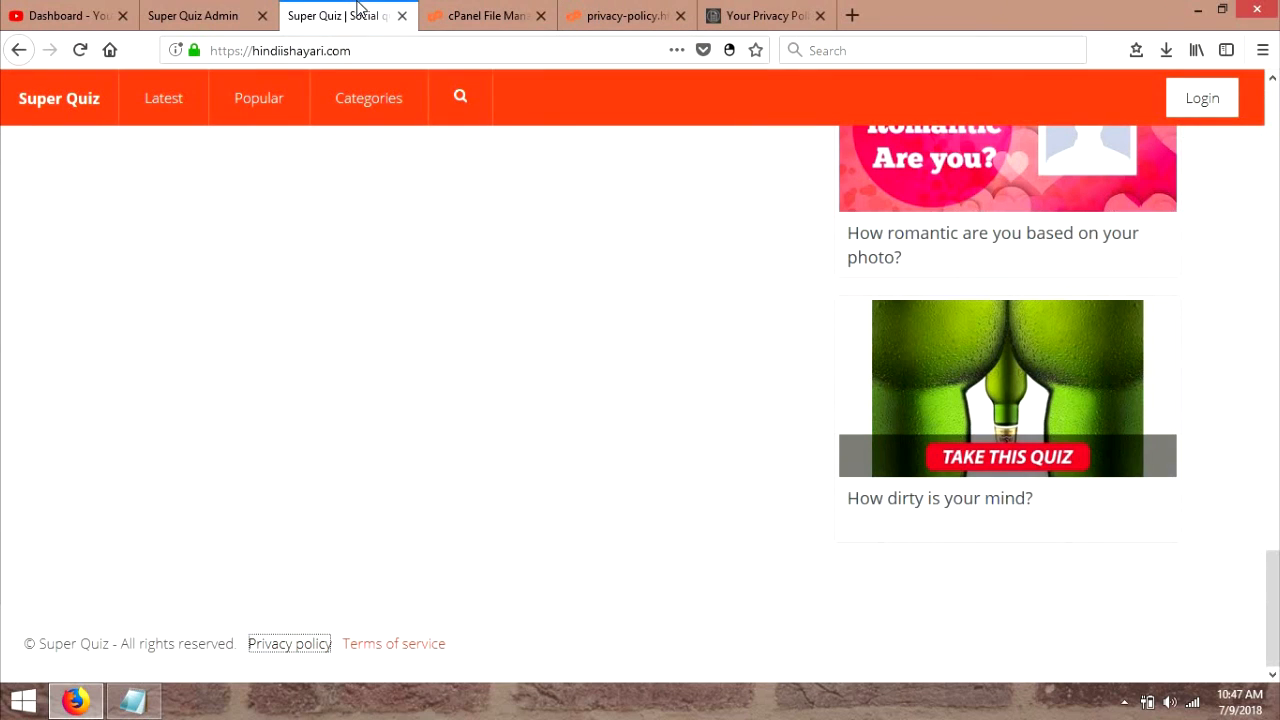
- Close the generated Privacy Policy page, save privacy-policy.html in the file editor, and close the editor
left_click(440, 14)
left_click(765, 15)
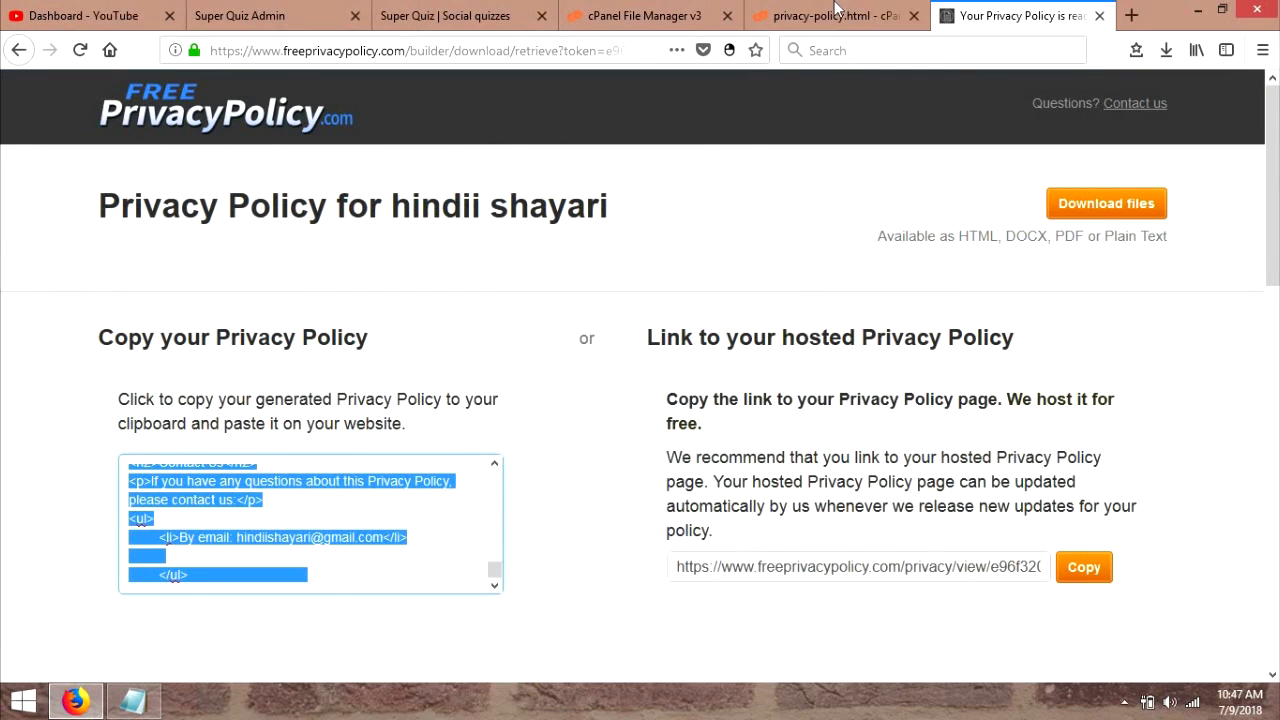
left_click(1100, 17)
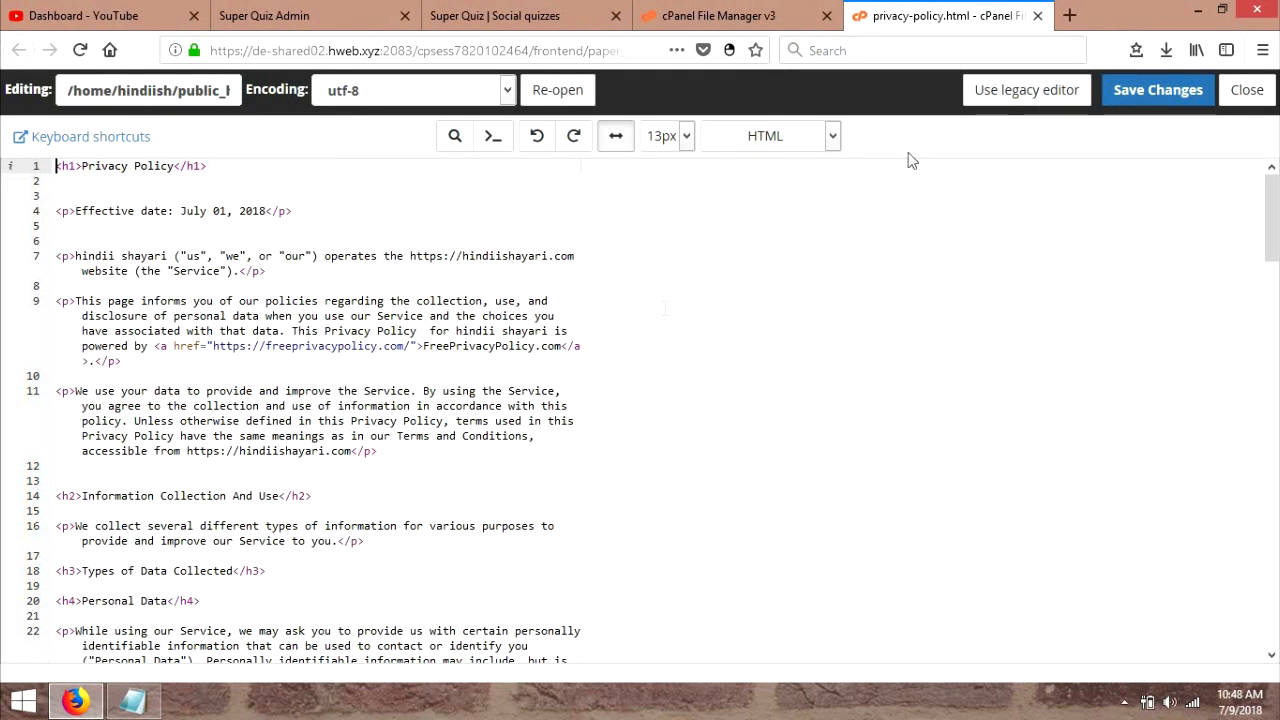
left_click(1142, 92)
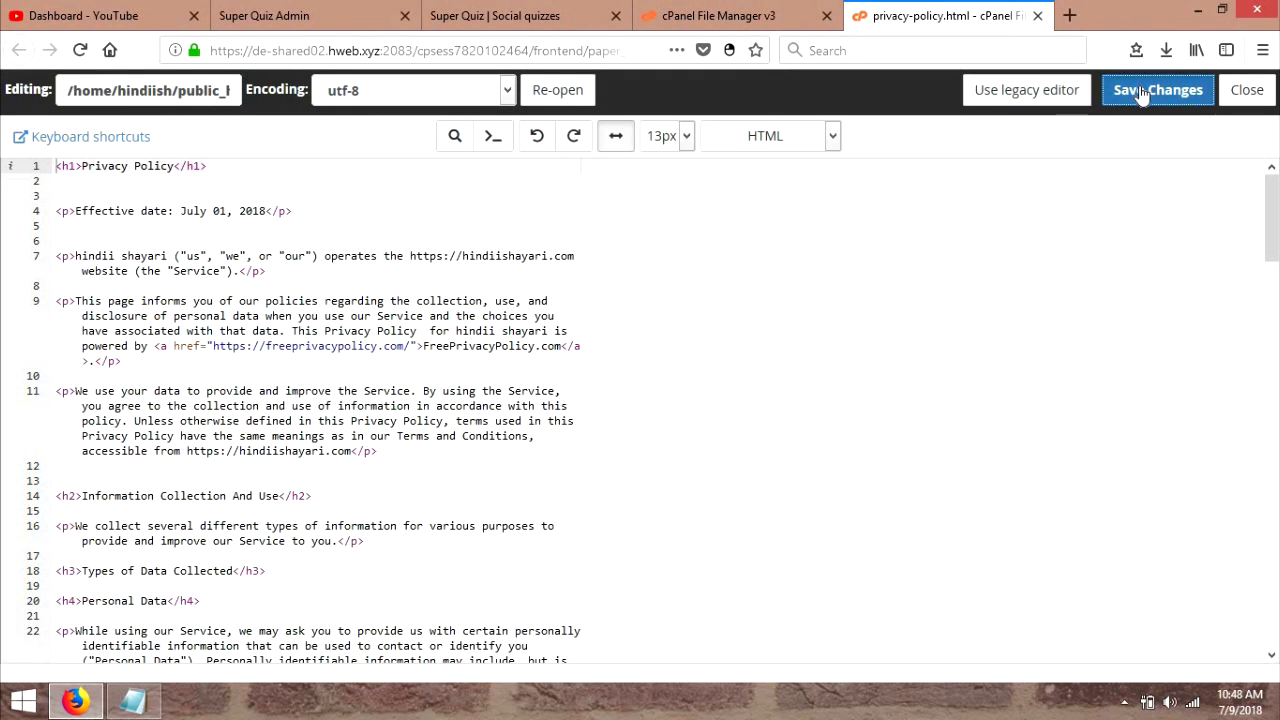
left_click(1037, 15)
- Return to the hindiishayari.com home page and log in with Facebook
left_click(462, 8)
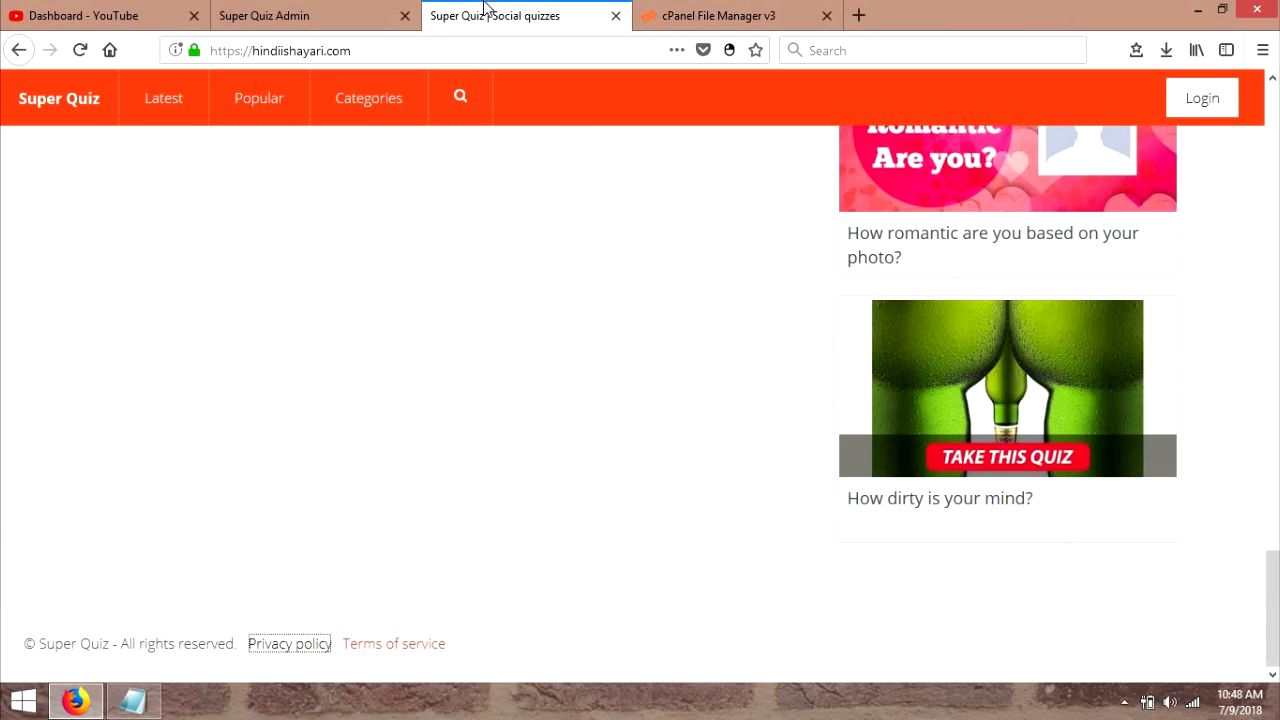
left_click_drag(1272, 610, 1267, 95)
left_click(1213, 101)
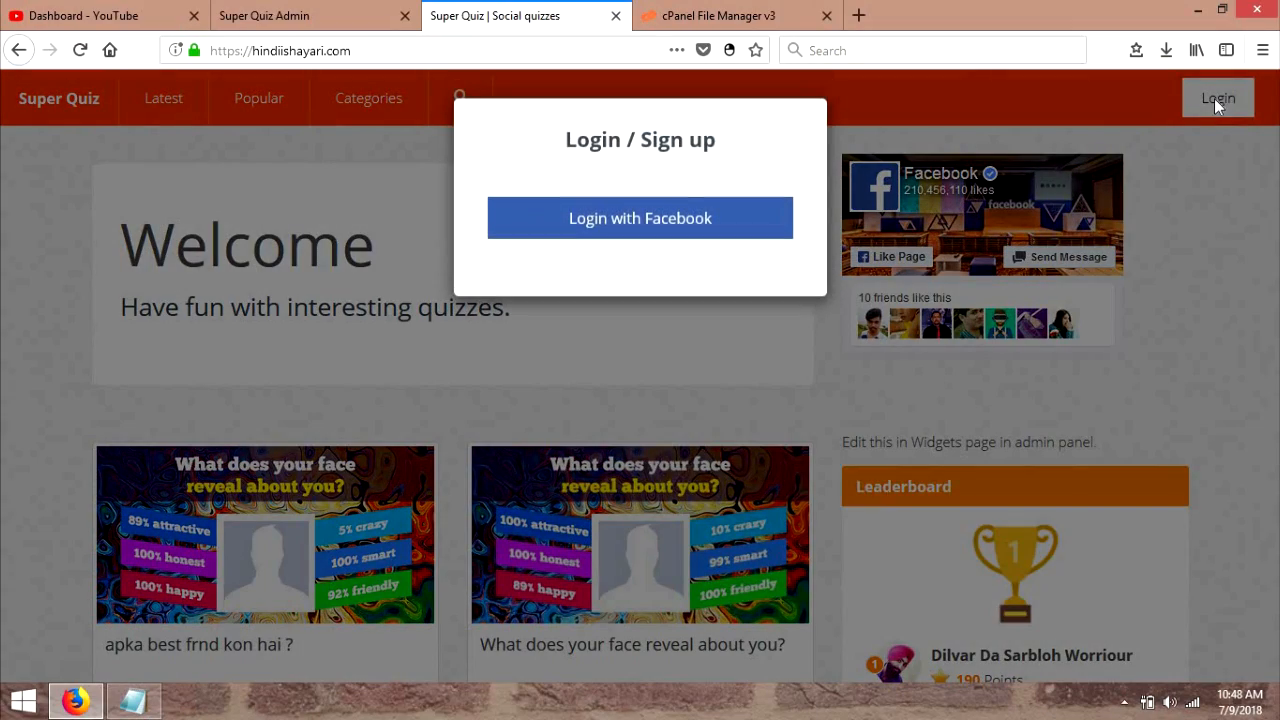
left_click(596, 219)
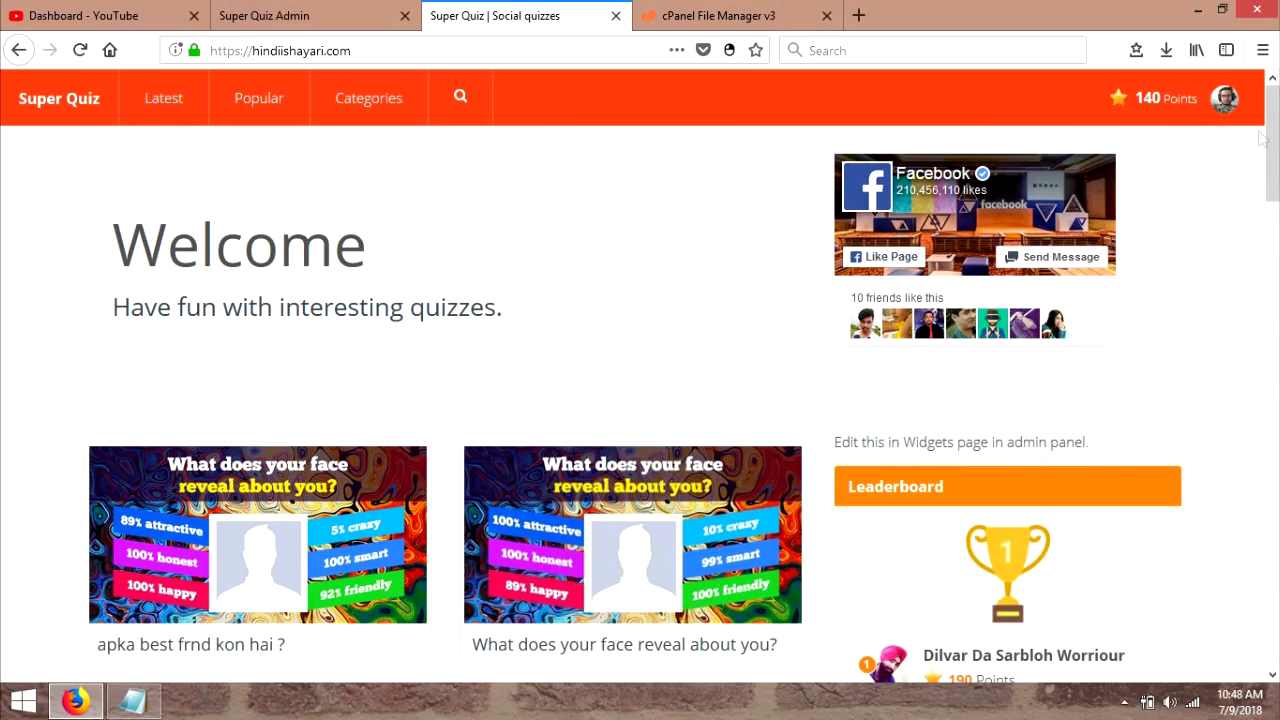
- Look over the logged-in account area, the leaderboard, and the quiz listings on the home page
mouse_move(1210, 118)
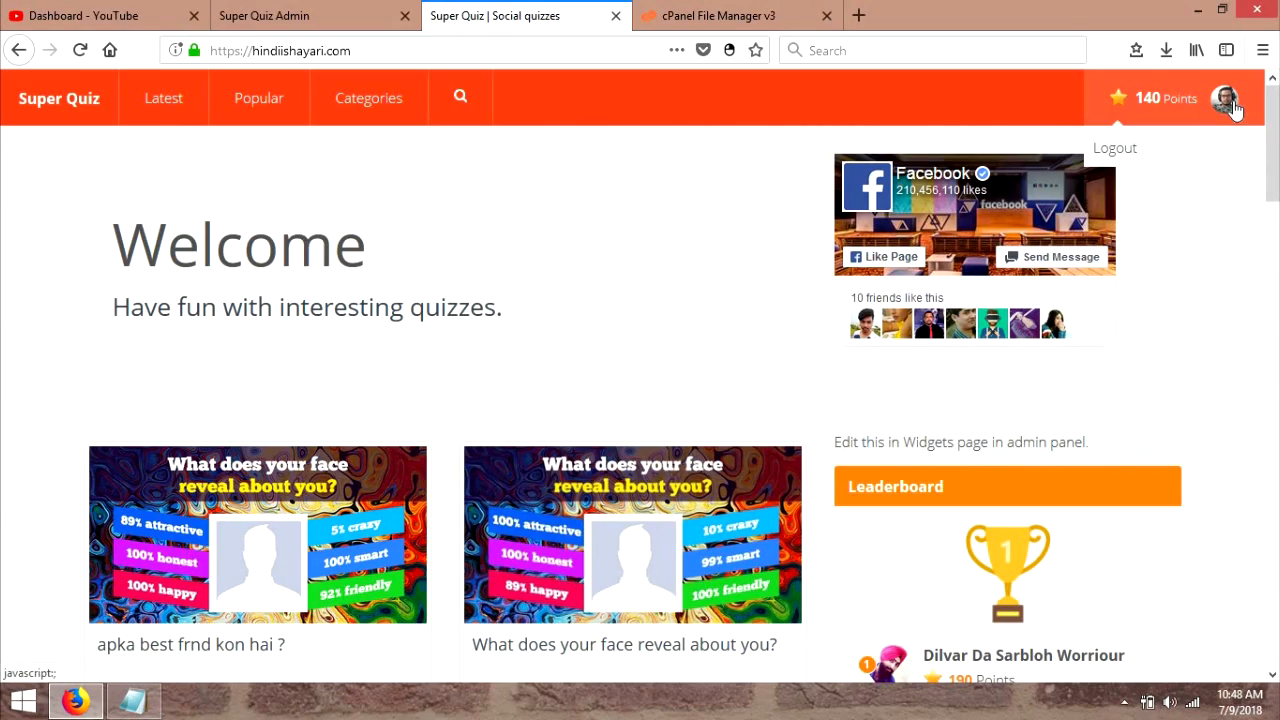
key("End")
left_click_drag(1273, 600, 1273, 200)
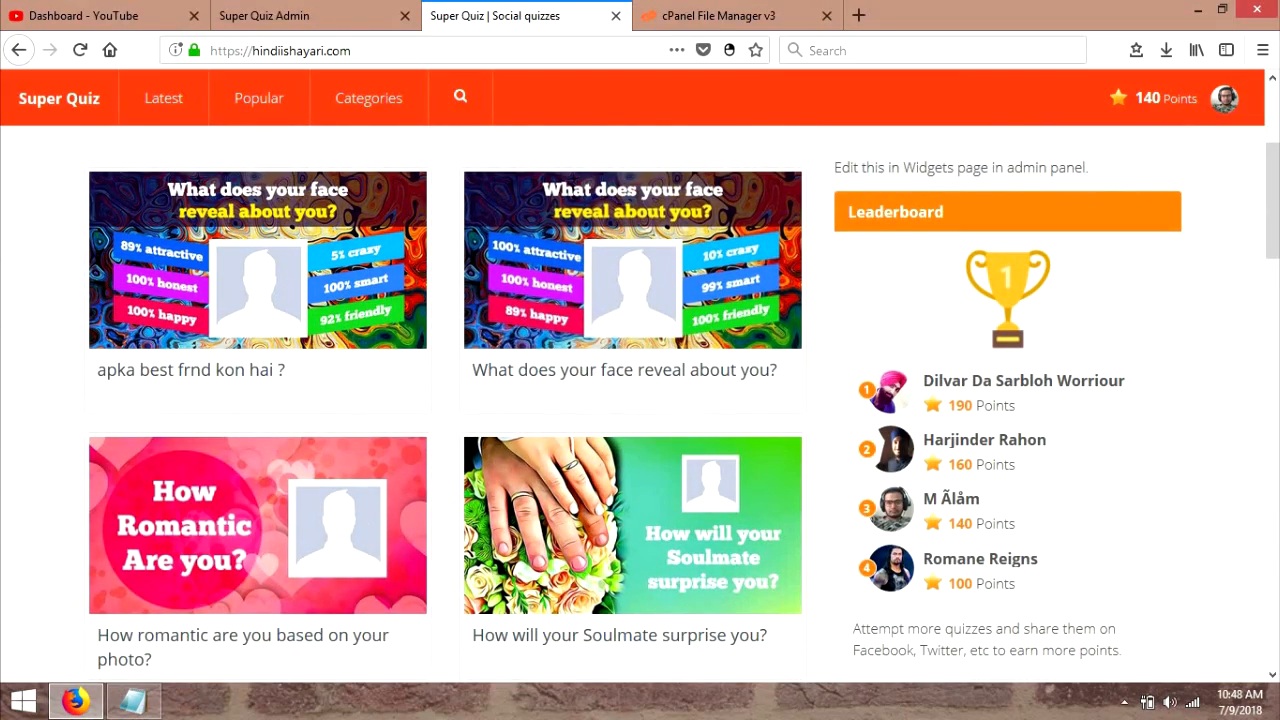
left_click_drag(1270, 202, 1268, 142)
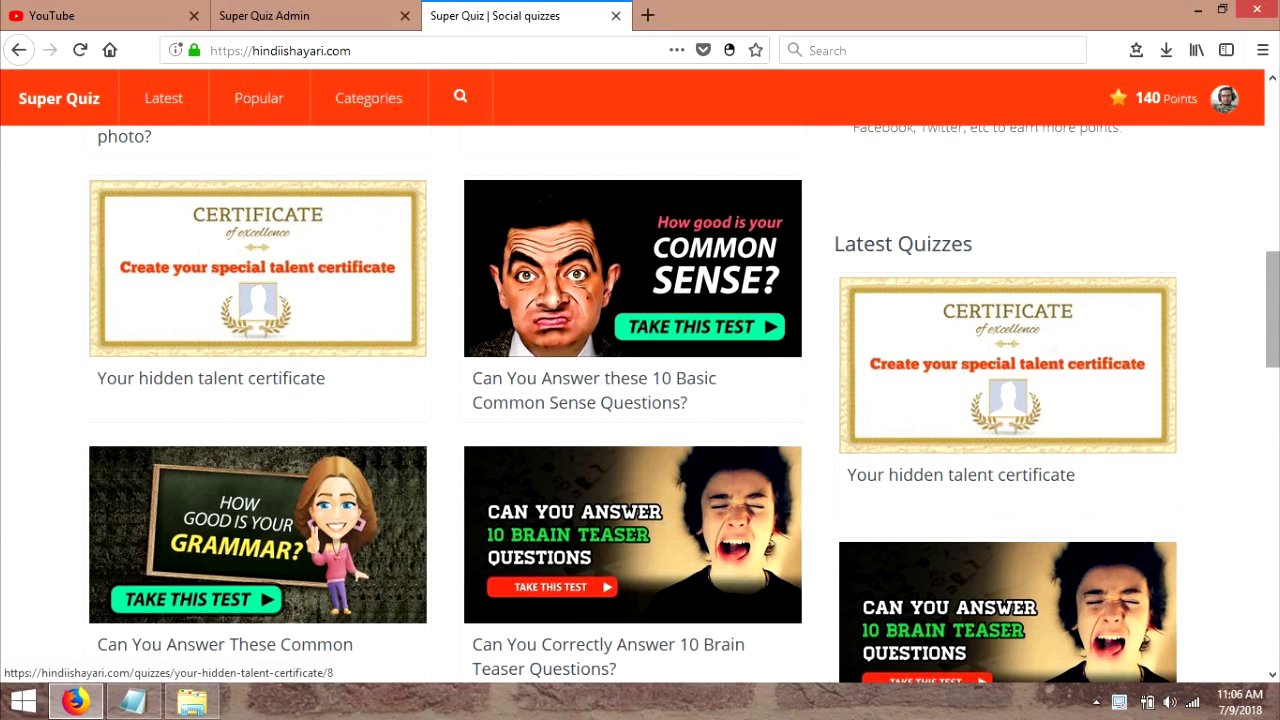
scroll(1166, 310, "down", 5)
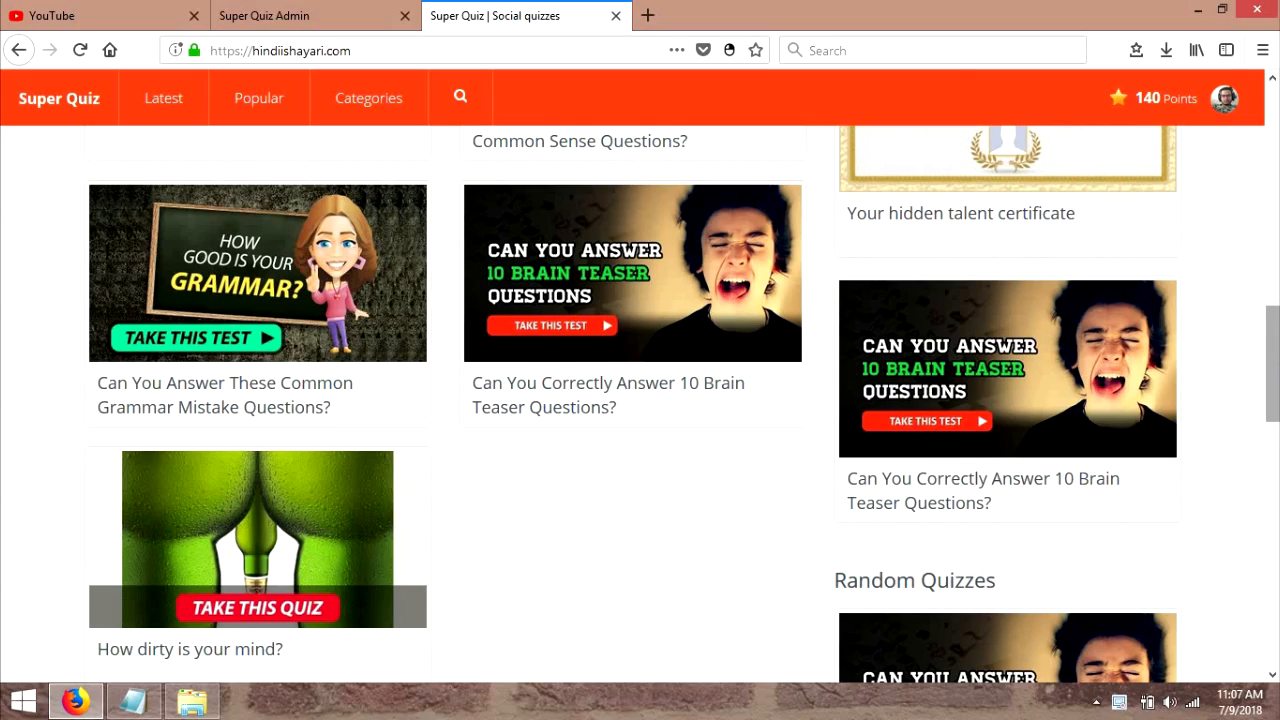
left_click_drag(1272, 362, 1268, 180)
scroll(640, 400, "up", 1)
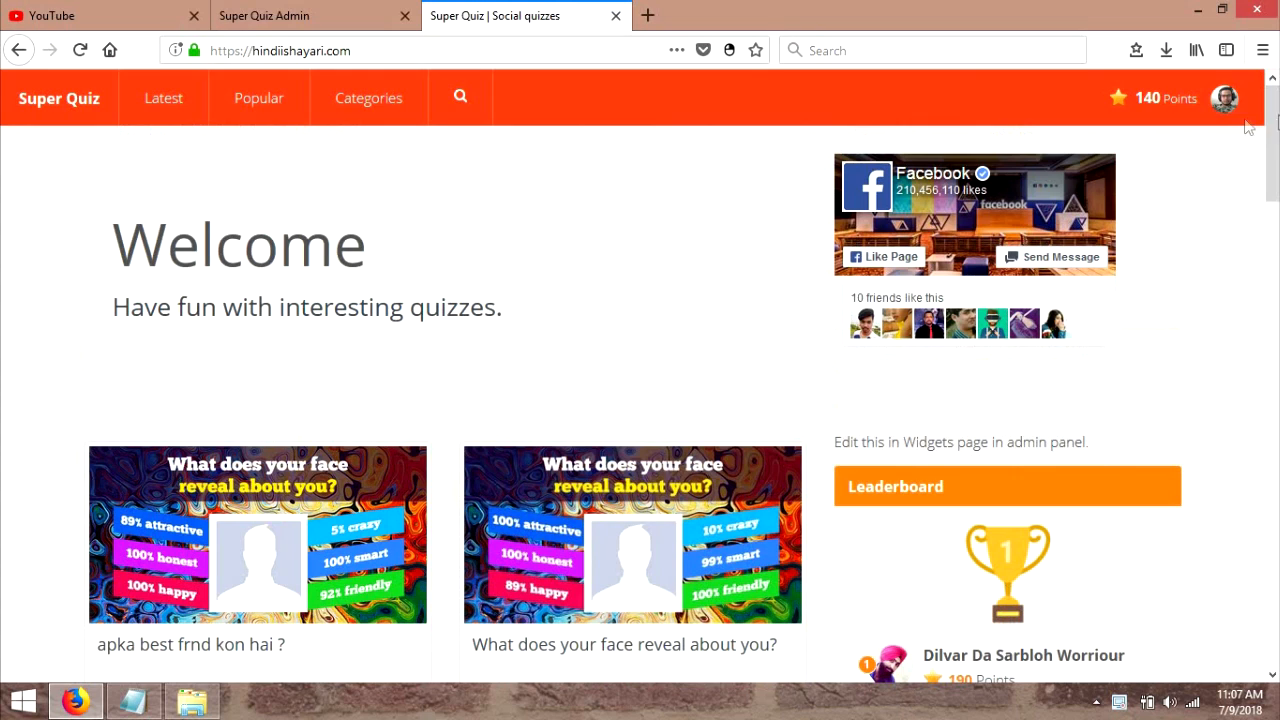
- Open the Widgets page in the Super Quiz admin panel and expand the sidebar's FB like widget for editing
left_click(240, 17)
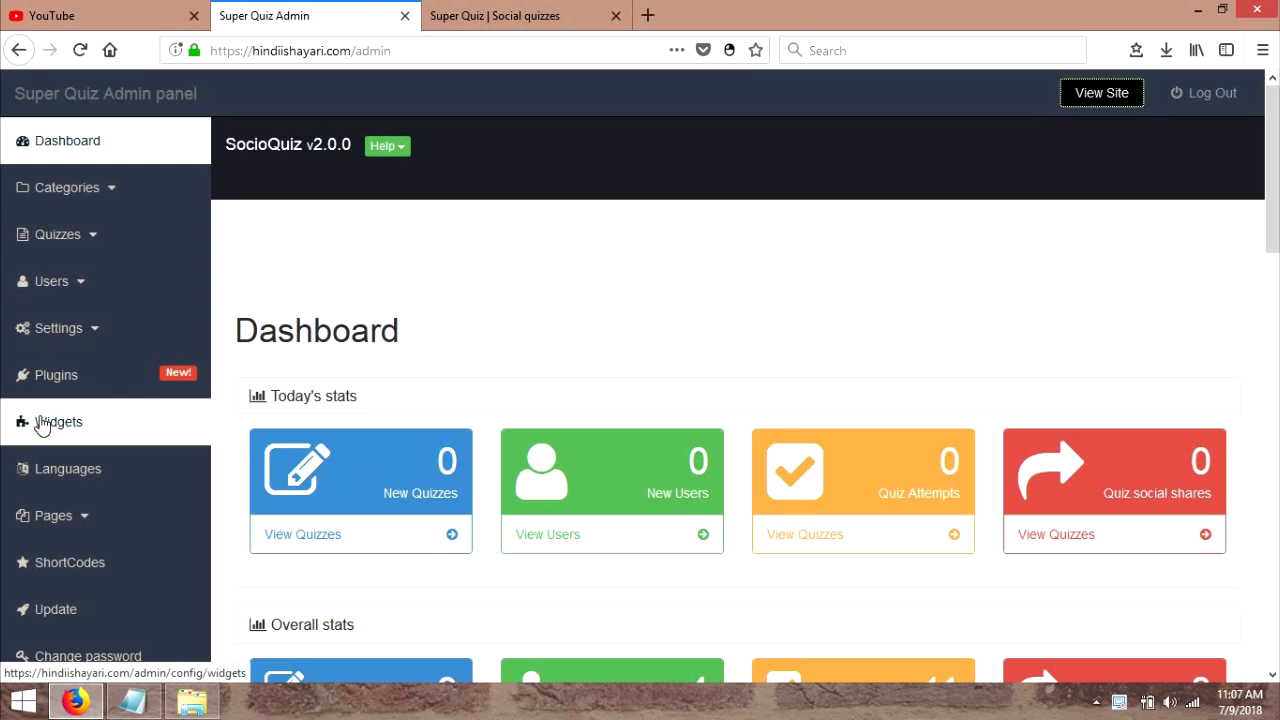
left_click(1102, 92)
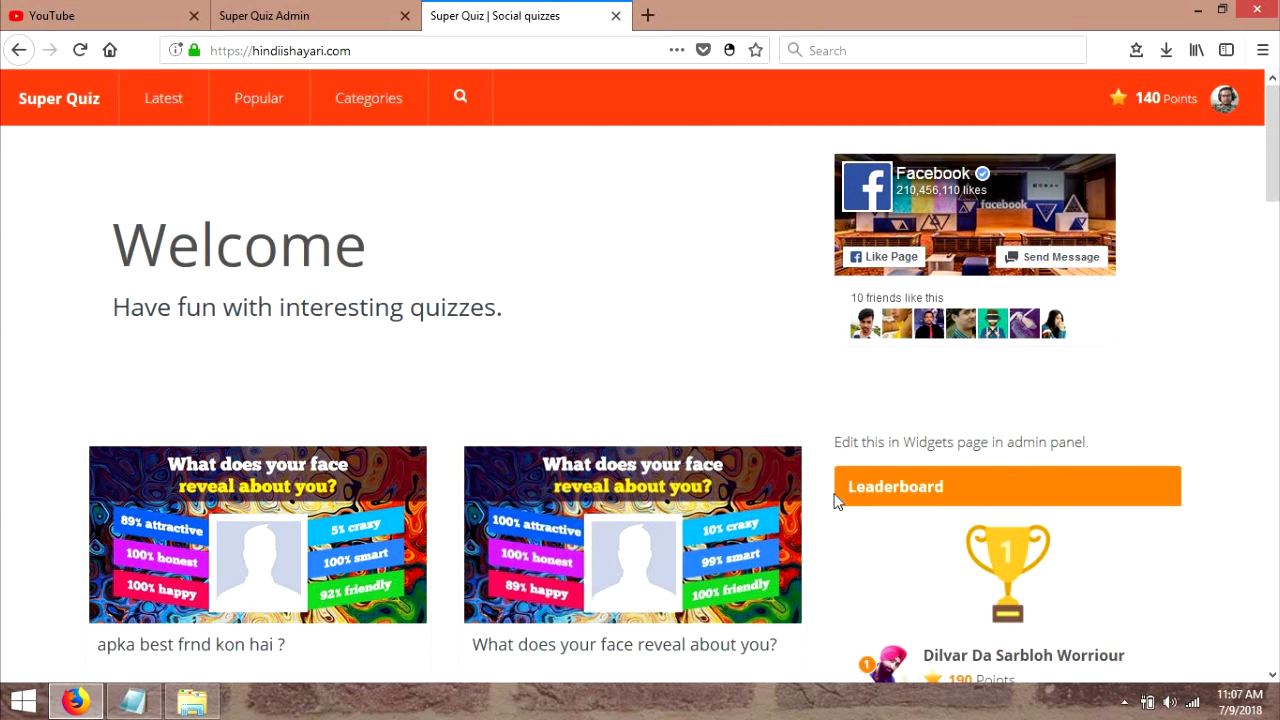
left_click(264, 15)
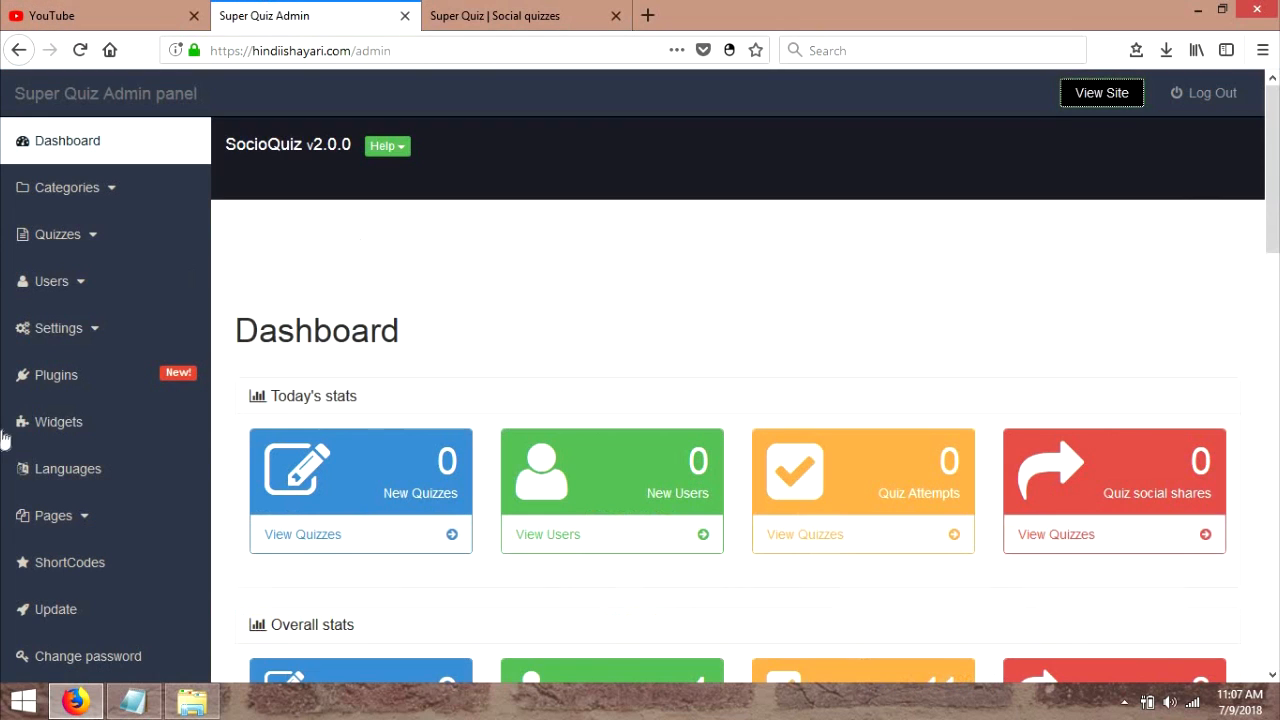
left_click(77, 437)
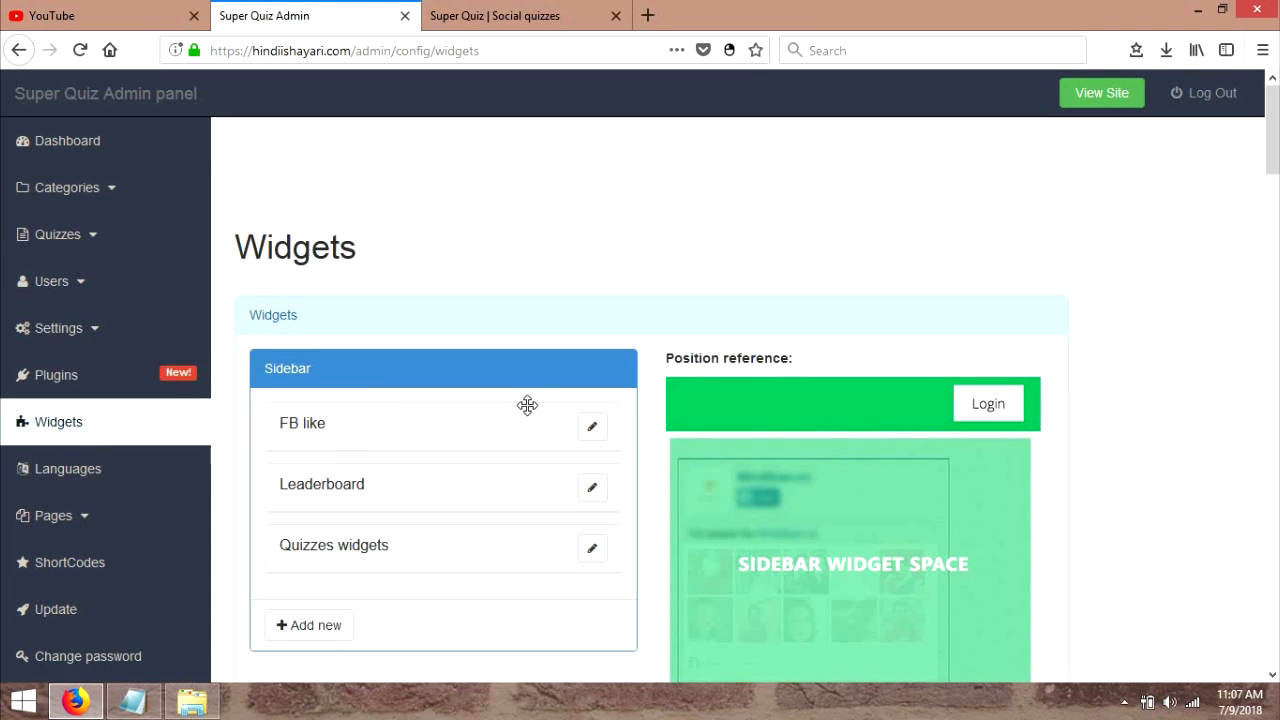
left_click(593, 428)
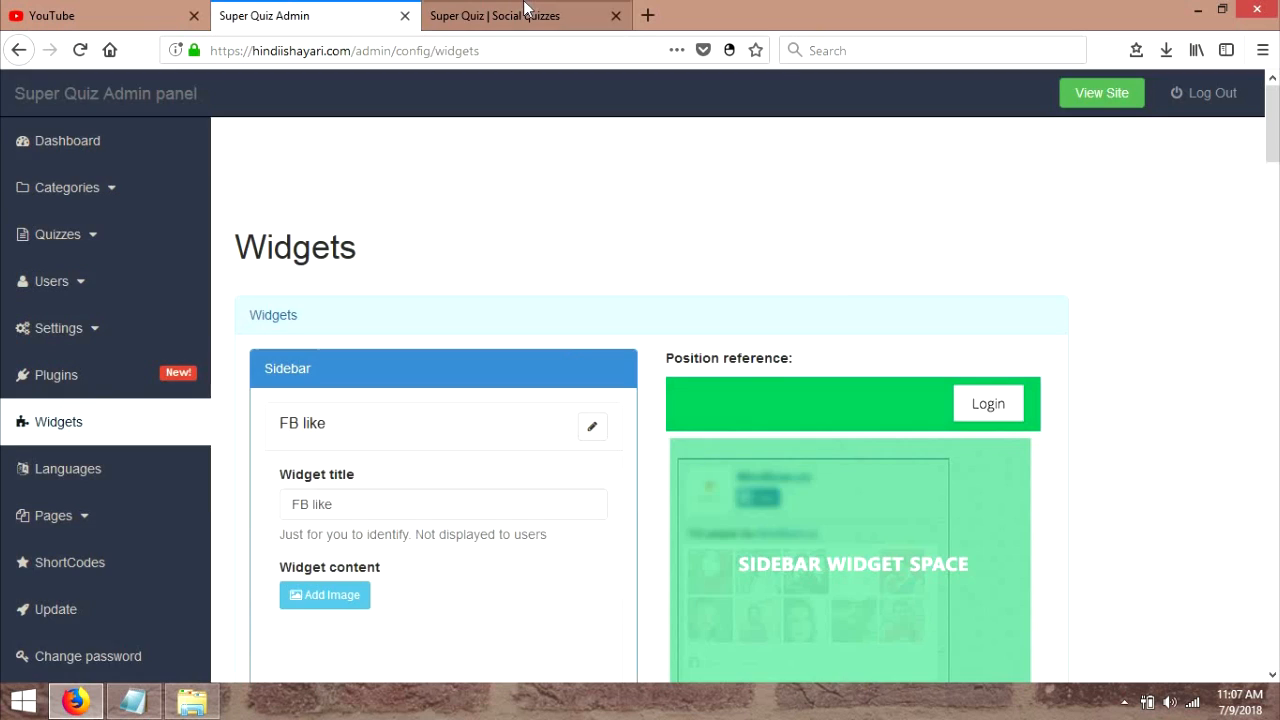
- Compare the FB like widget with the live site and delete it from the Sidebar widgets
left_click(495, 15)
left_click(333, 16)
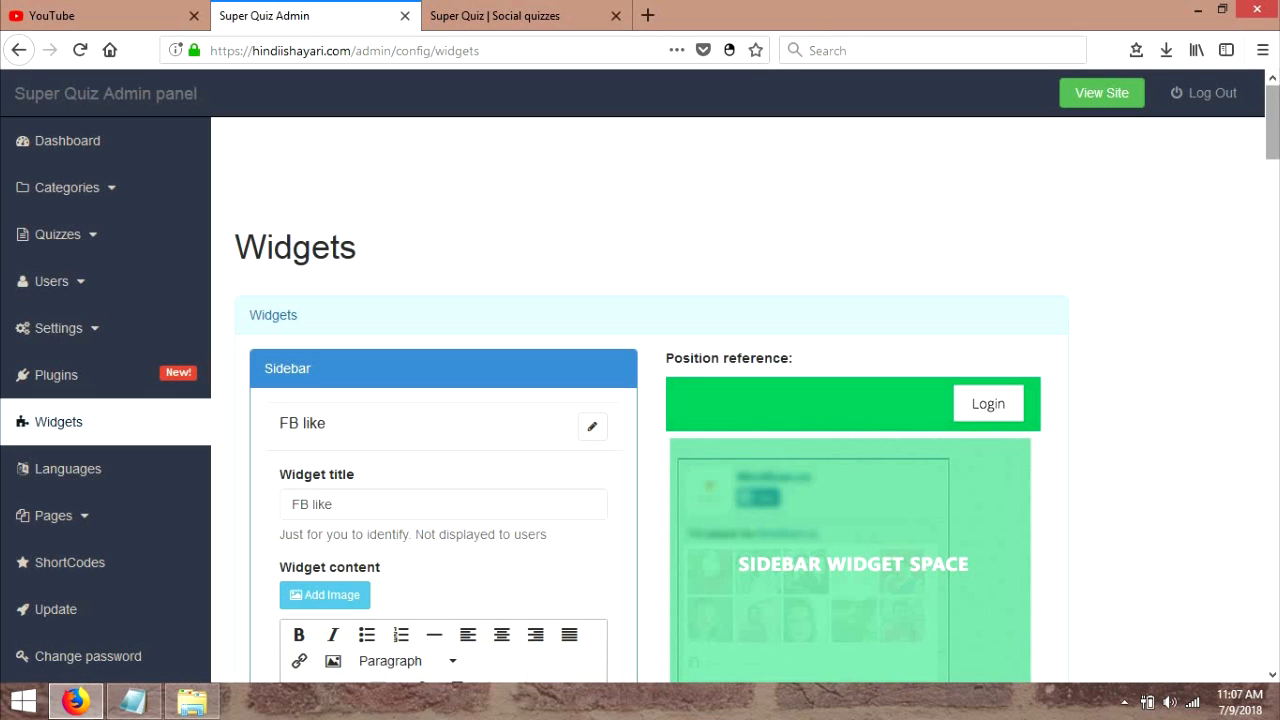
scroll(1272, 200, "down", 7)
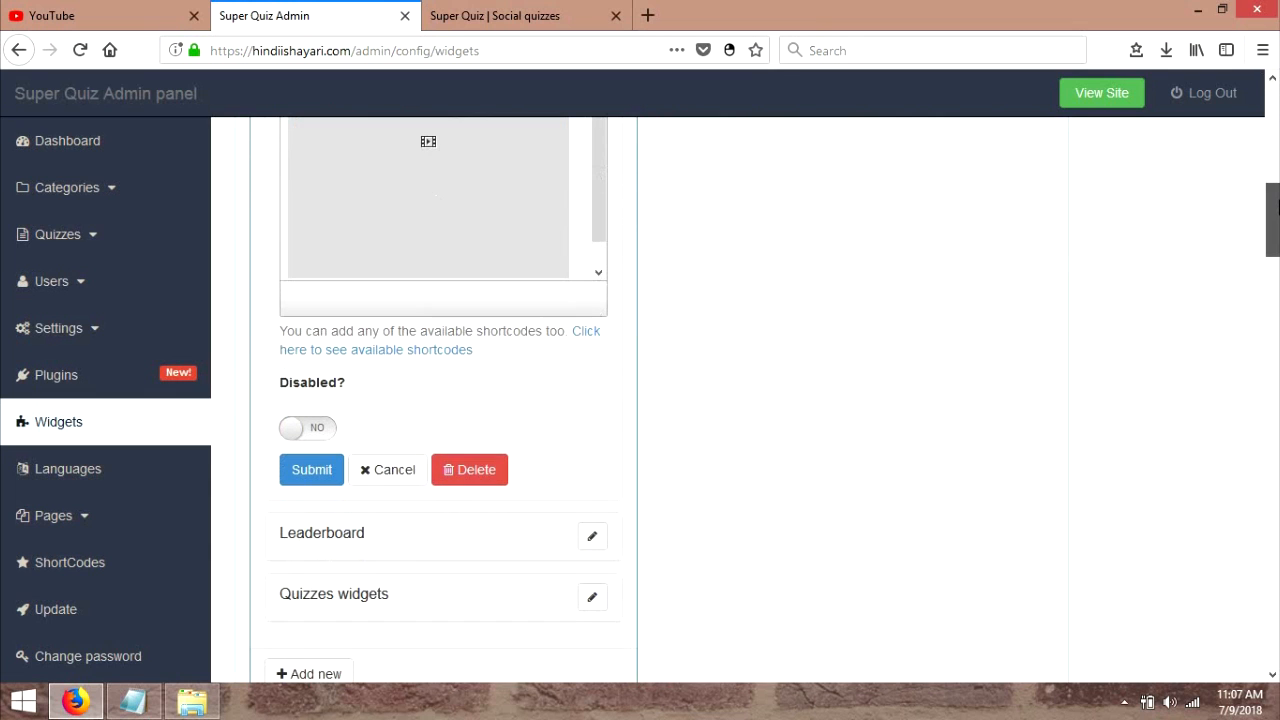
left_click(495, 473)
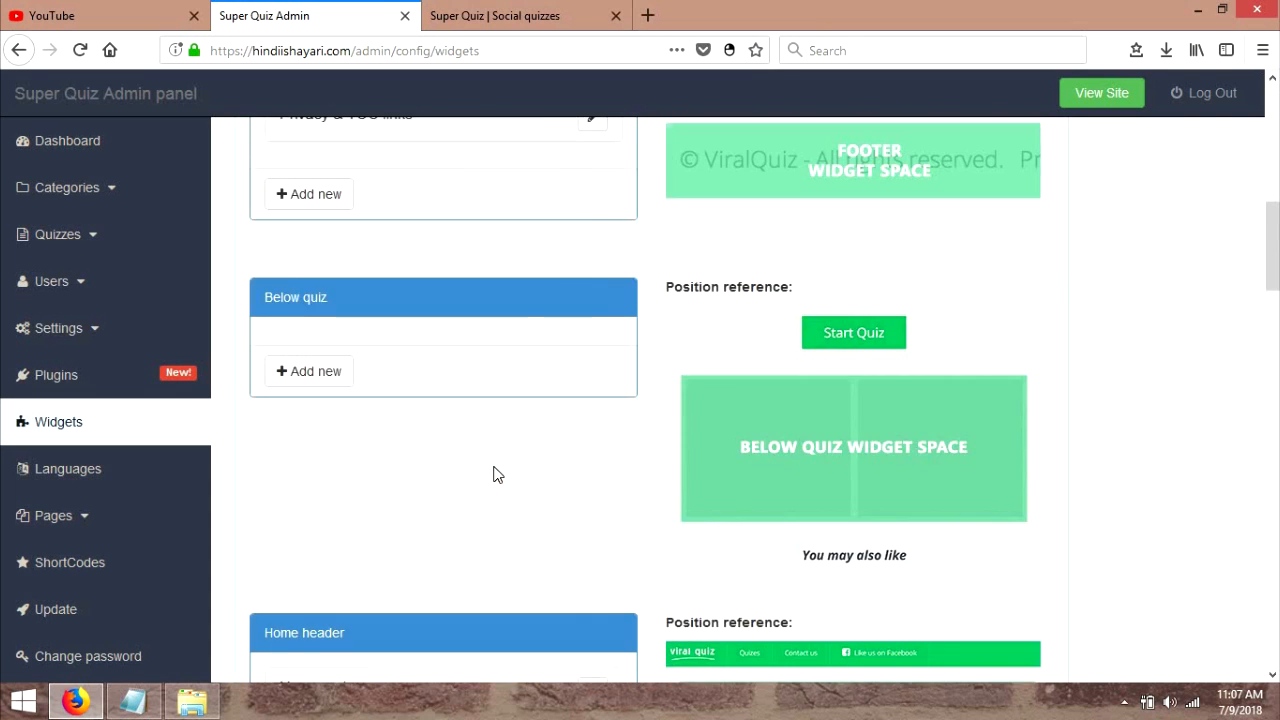
- Save the widget changes and return to the quiz site's home page
left_click_drag(1272, 245, 1258, 120)
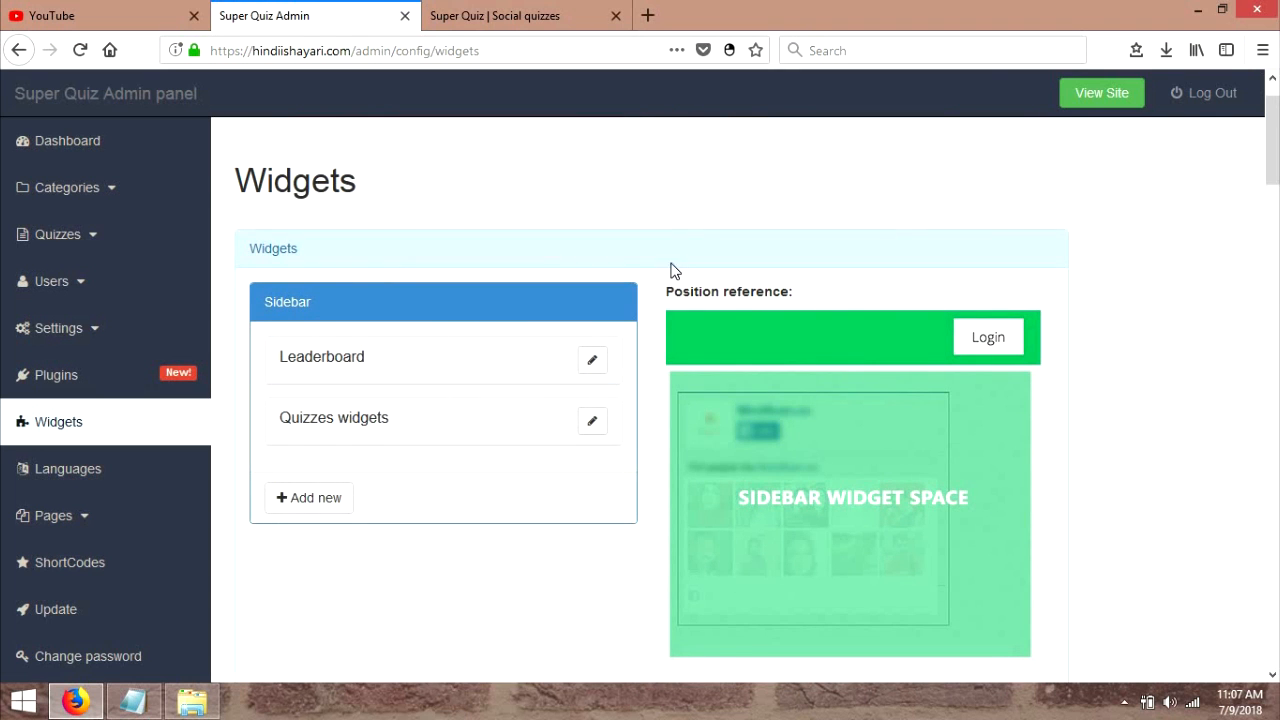
left_click_drag(1271, 140, 1271, 621)
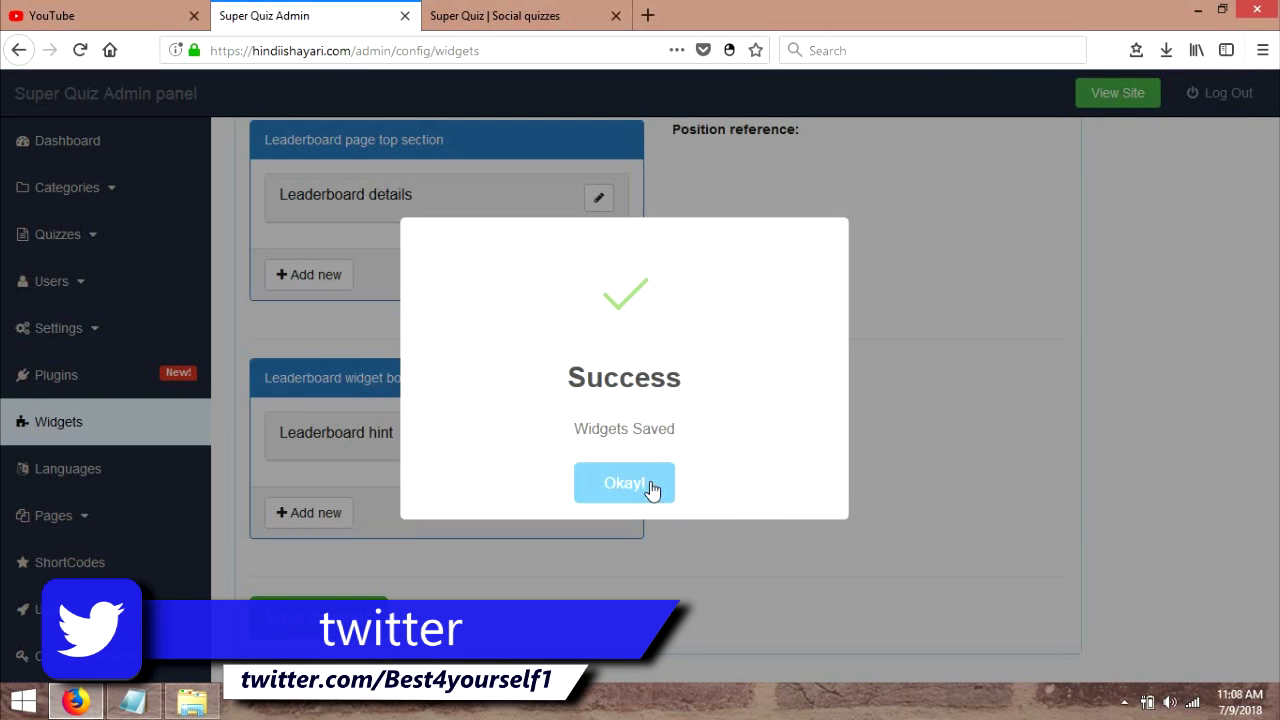
left_click(654, 488)
left_click(572, 10)
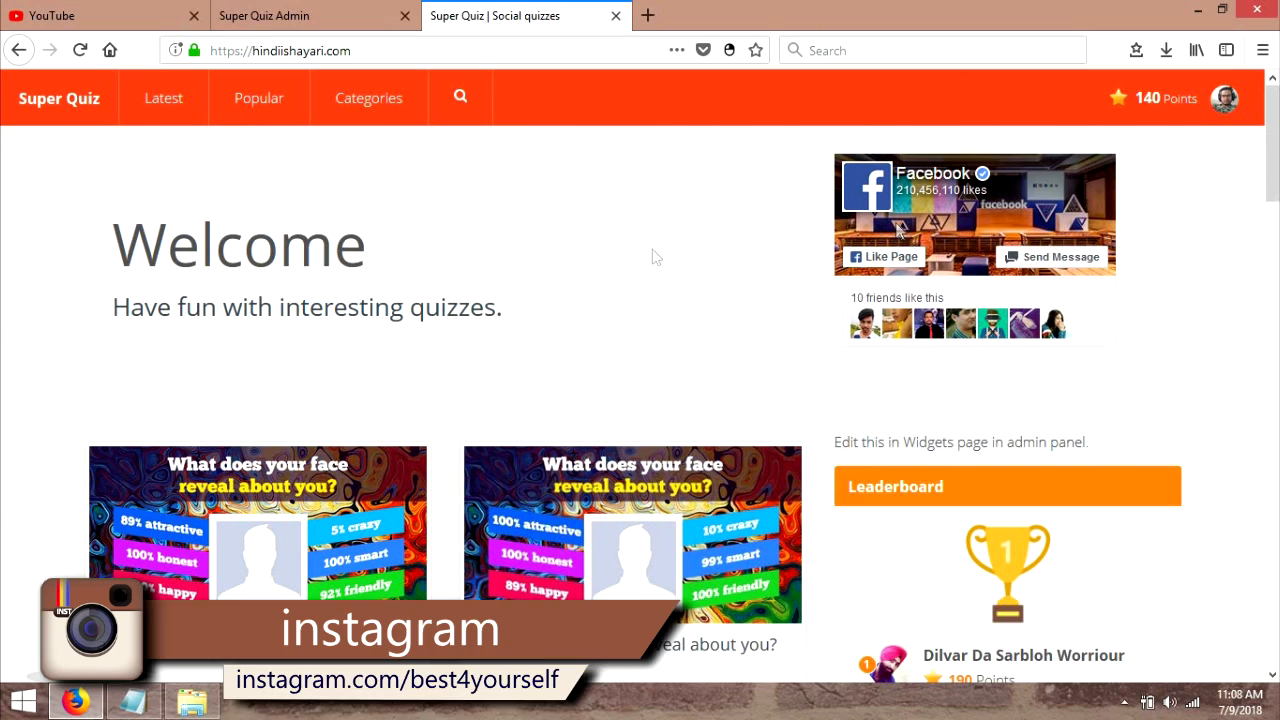
- Reload the quiz site's home page, locate the Home header widget in the admin panel, and compare it with the live welcome text
left_click(80, 50)
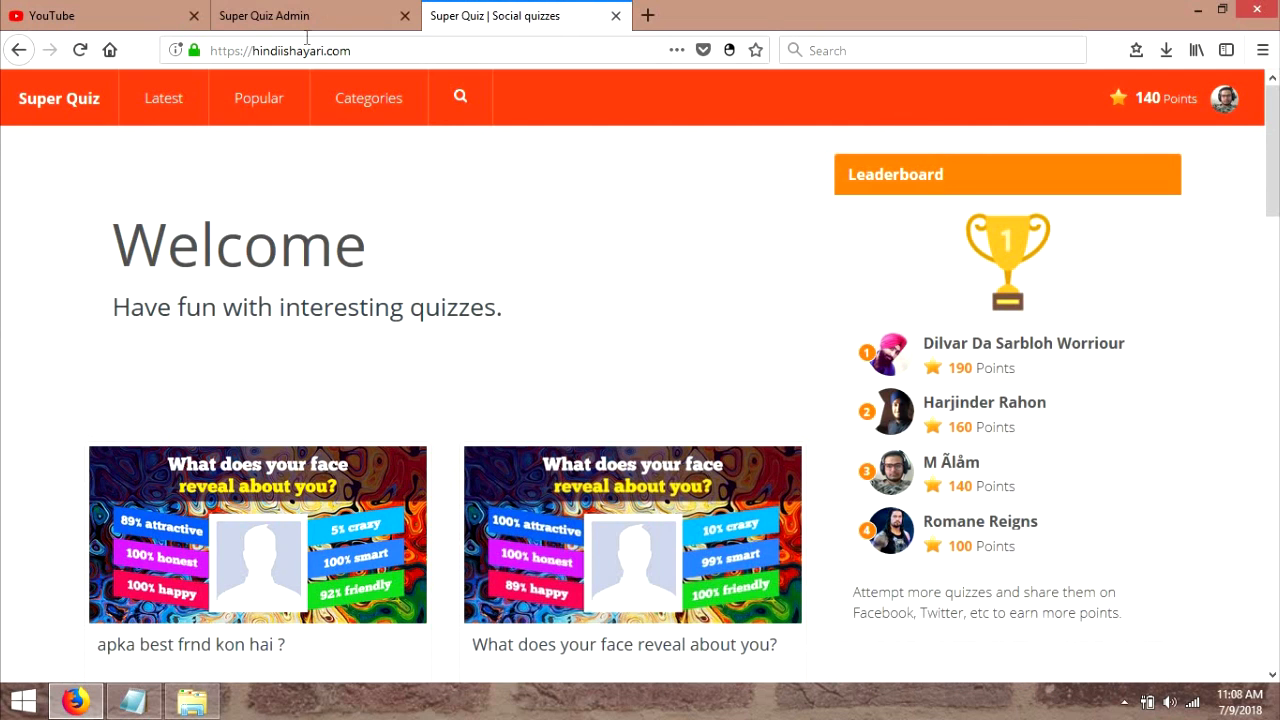
left_click(326, 12)
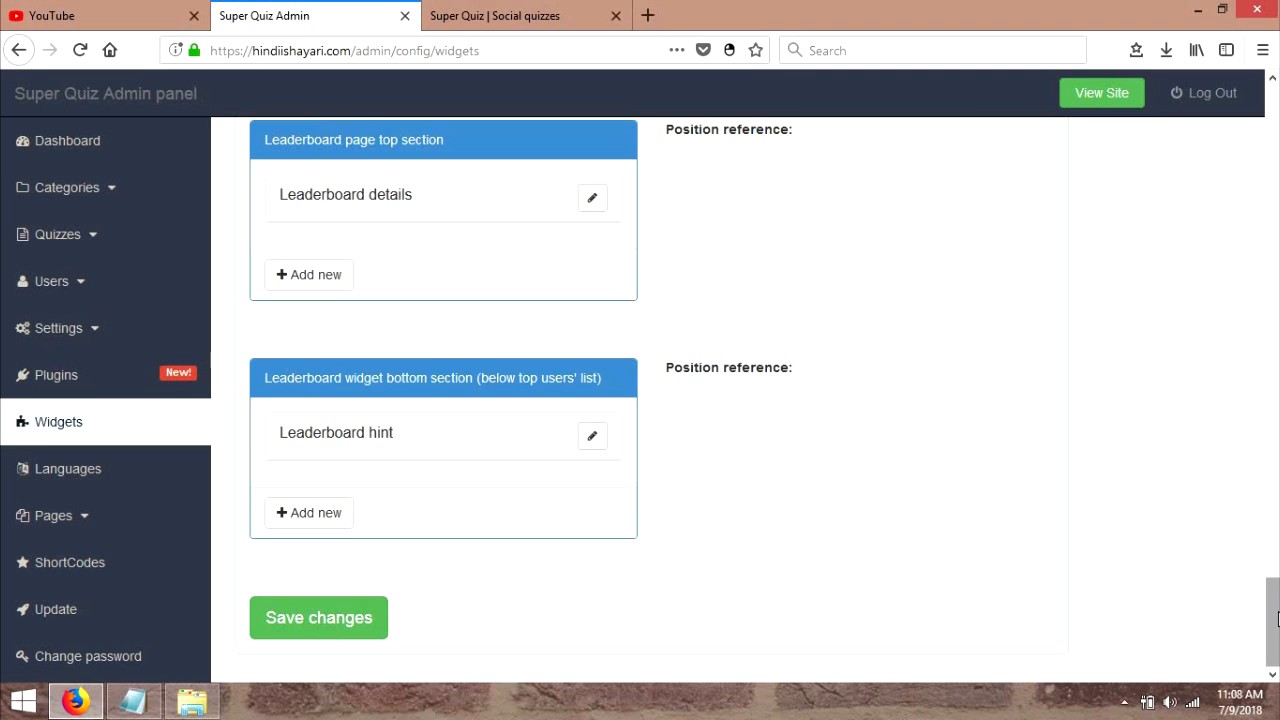
left_click_drag(1268, 571, 1240, 457)
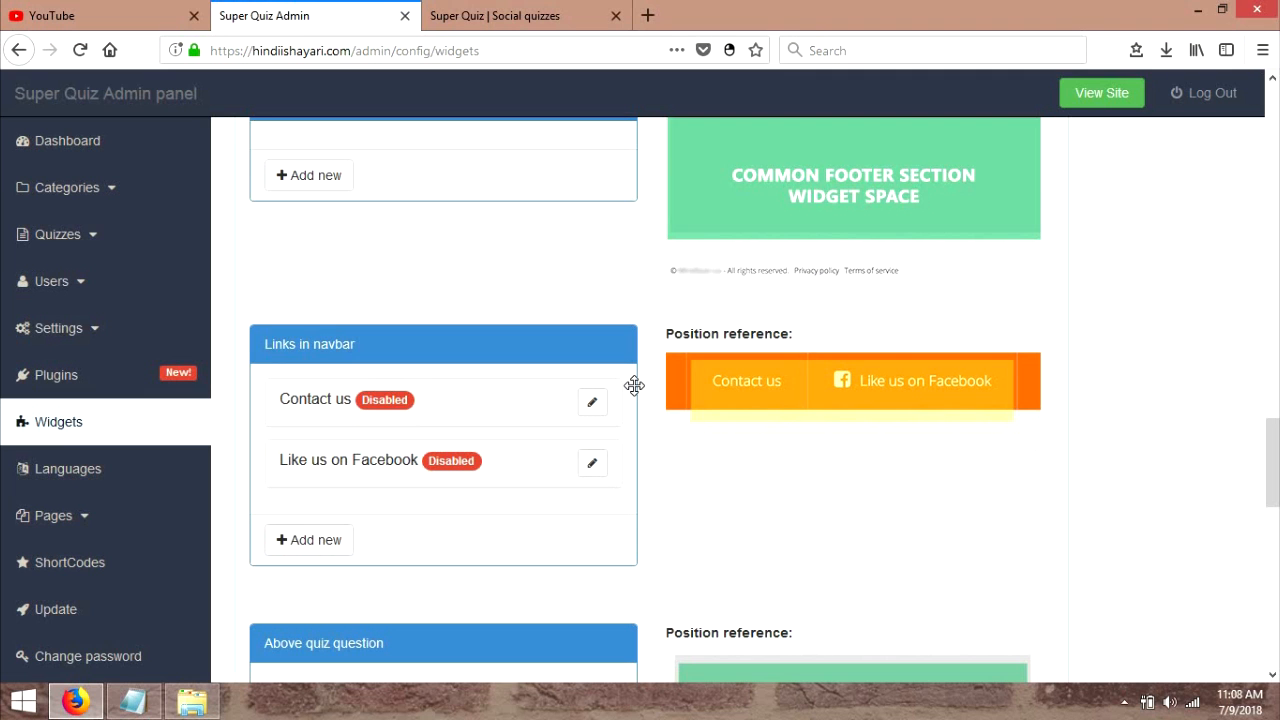
left_click_drag(1275, 475, 1237, 298)
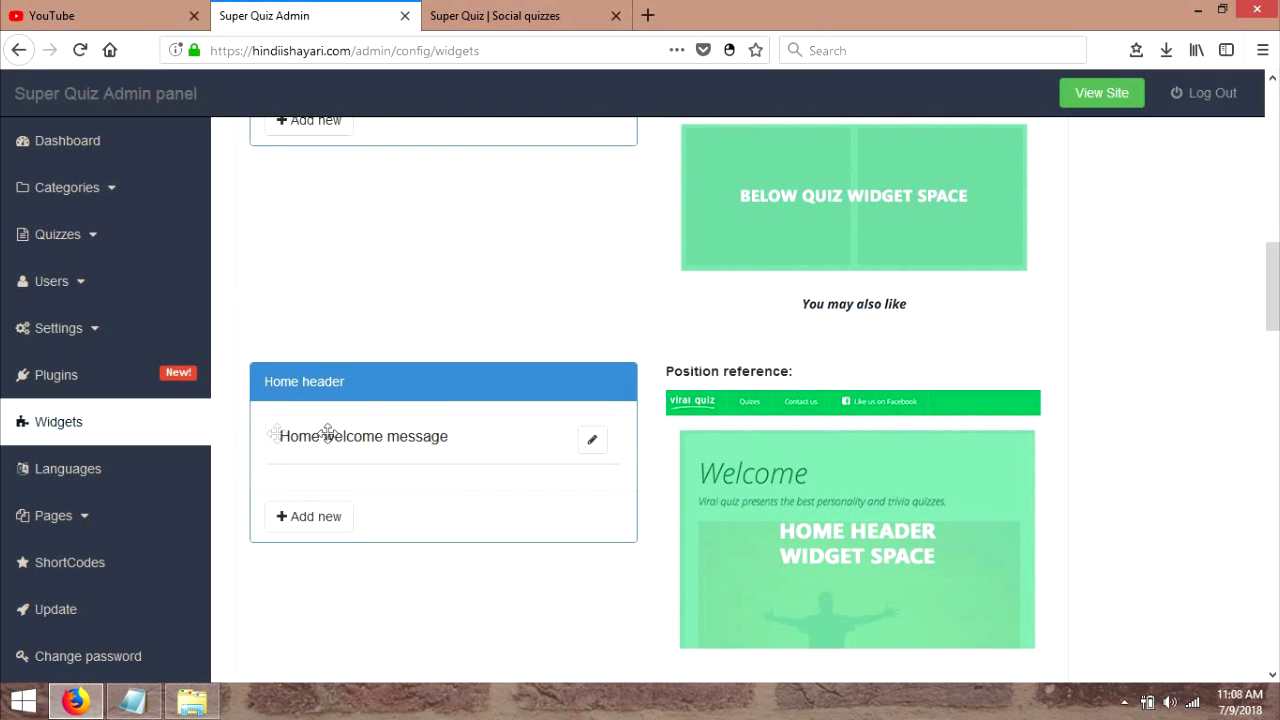
left_click(557, 8)
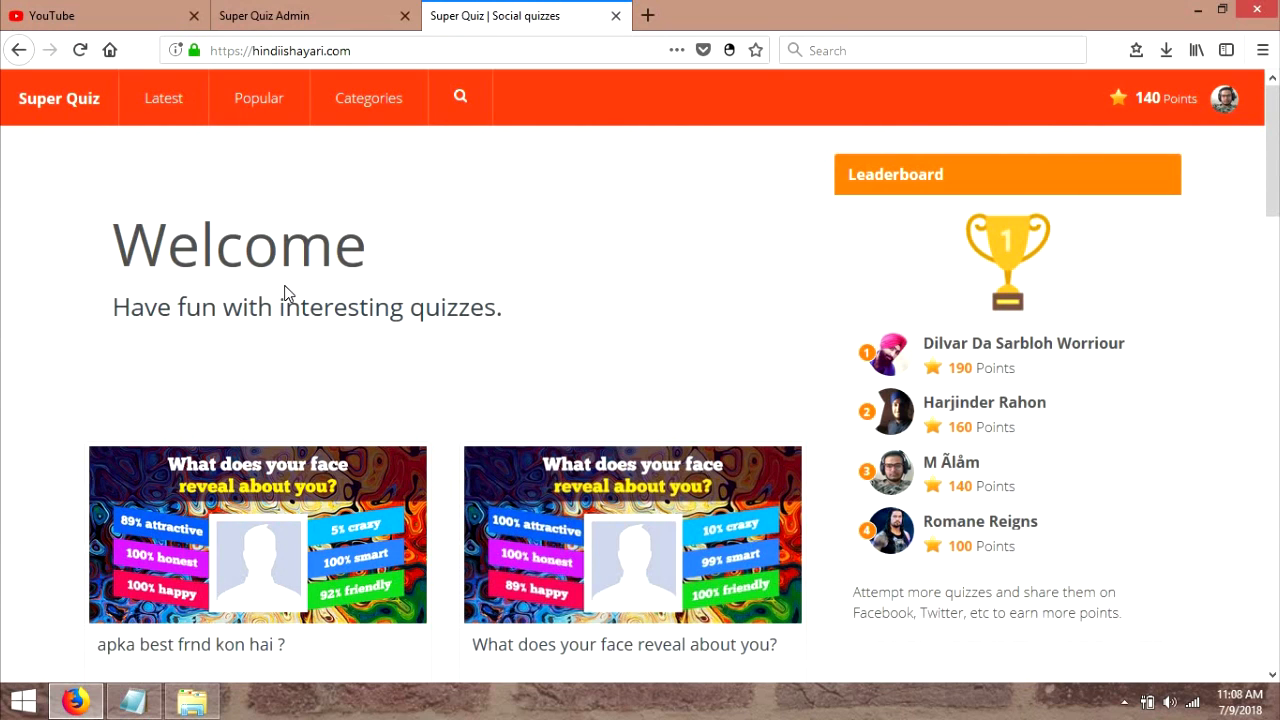
left_click(263, 10)
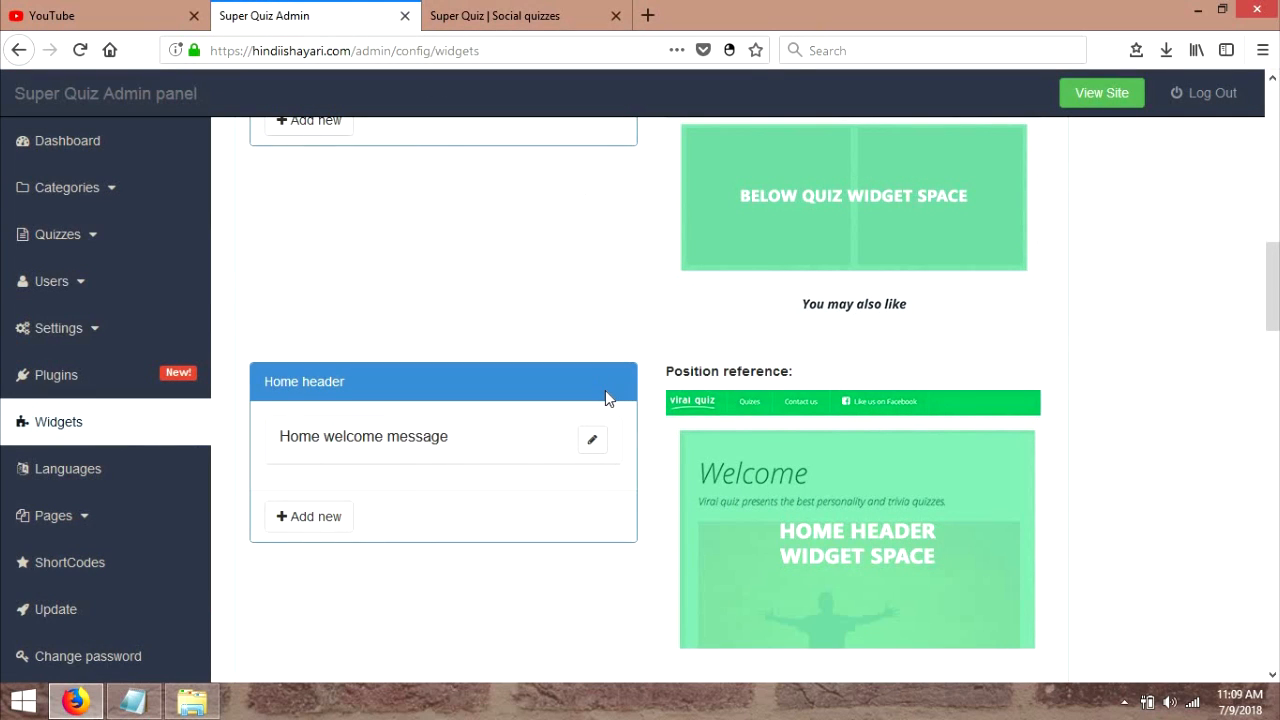
- Edit the Home welcome message widget, replacing the text after "Have" in its second line with a person's name, and submit it
left_click(590, 445)
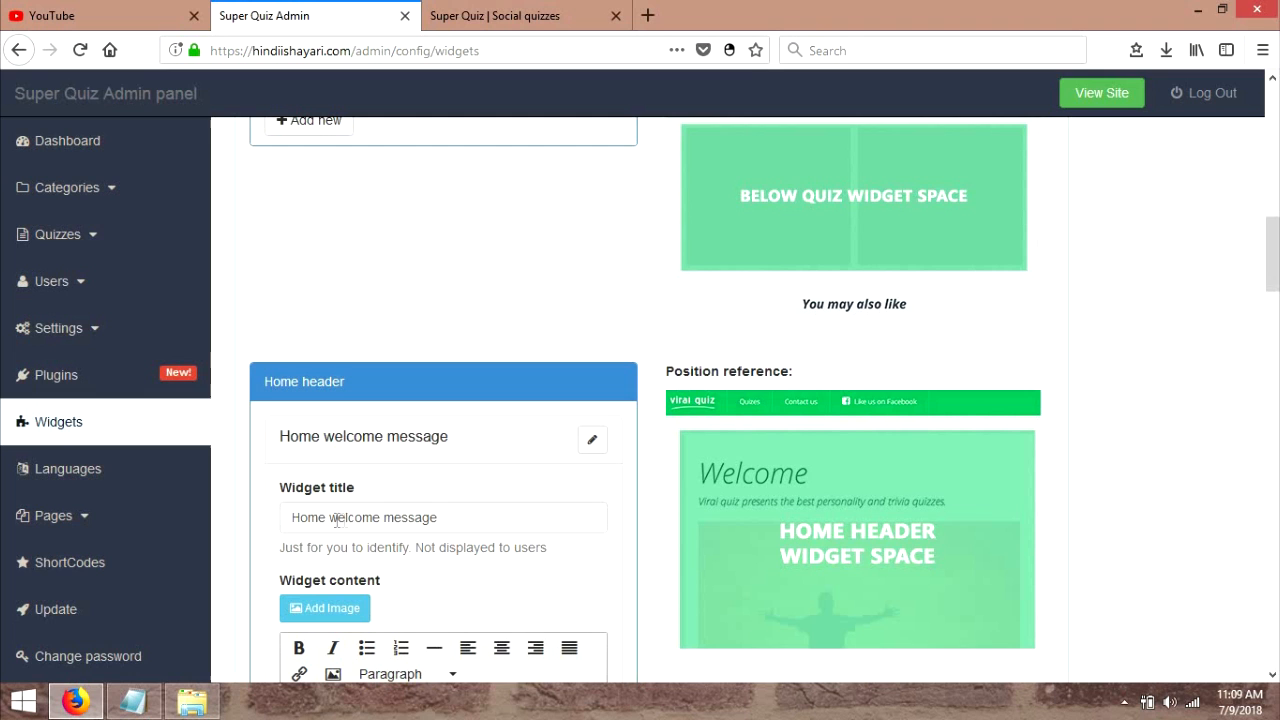
left_click_drag(1275, 248, 1275, 297)
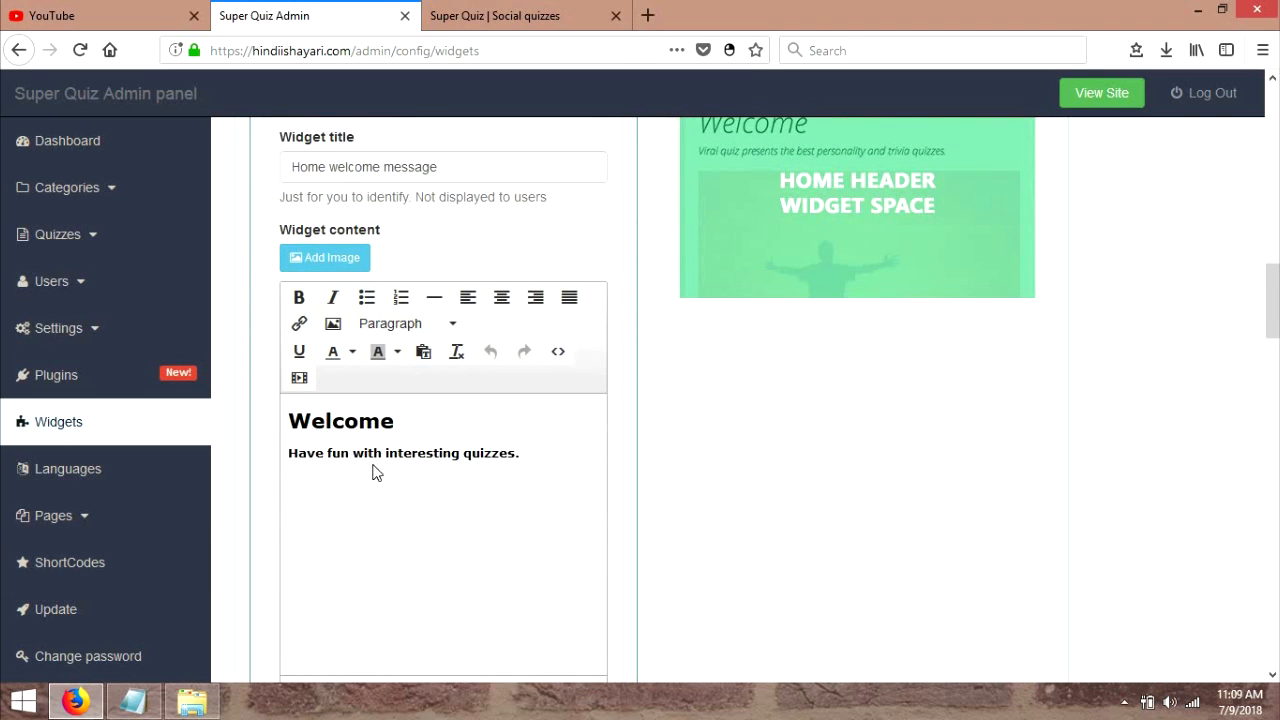
left_click(533, 470, "shift")
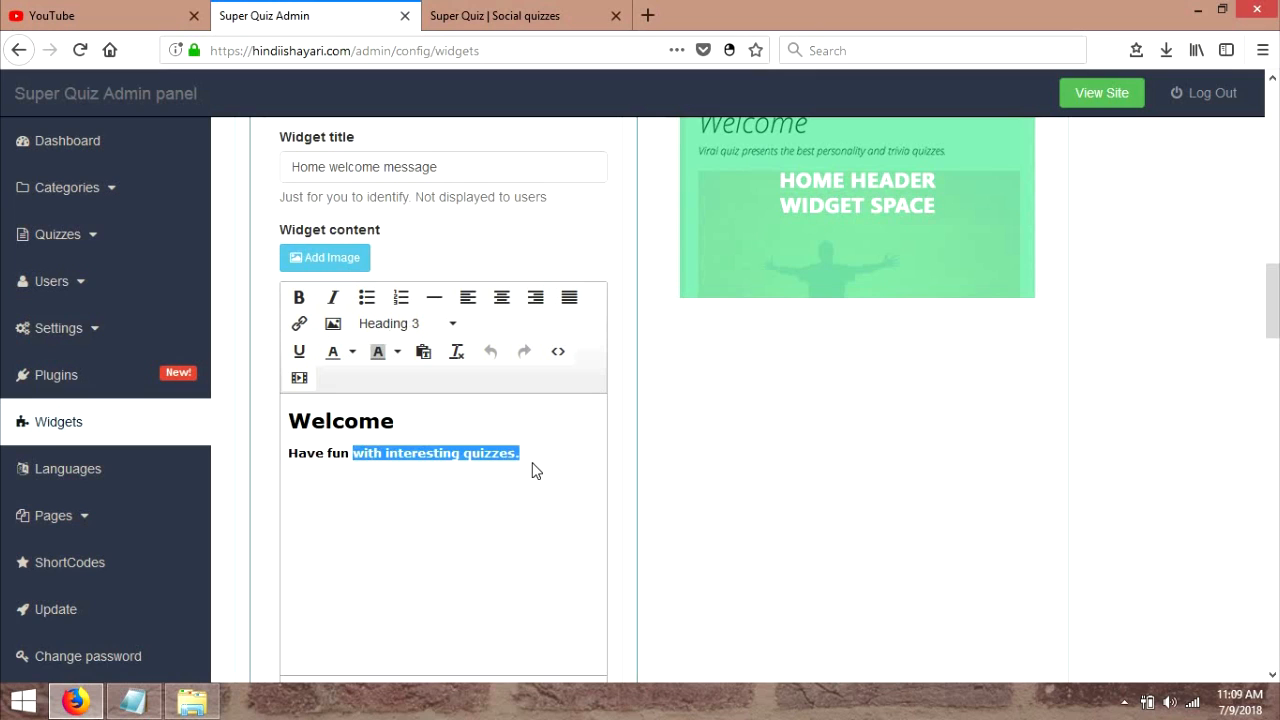
type("ma")
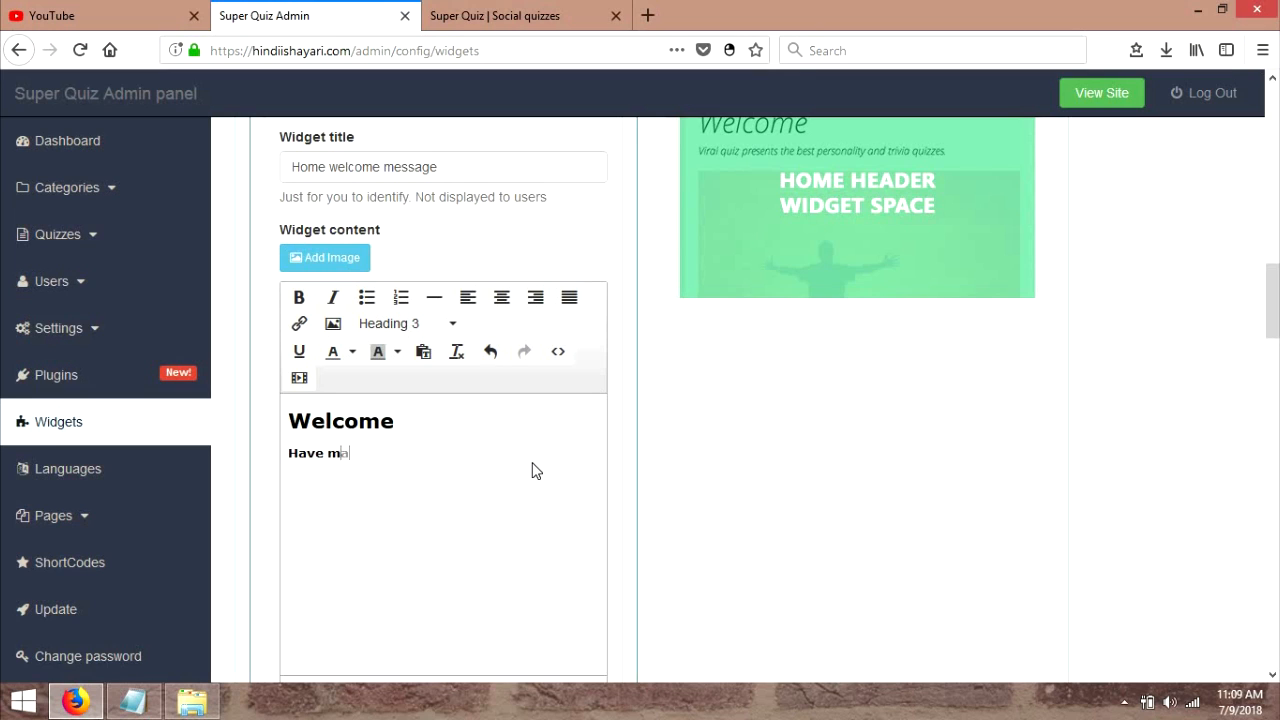
type("hboob")
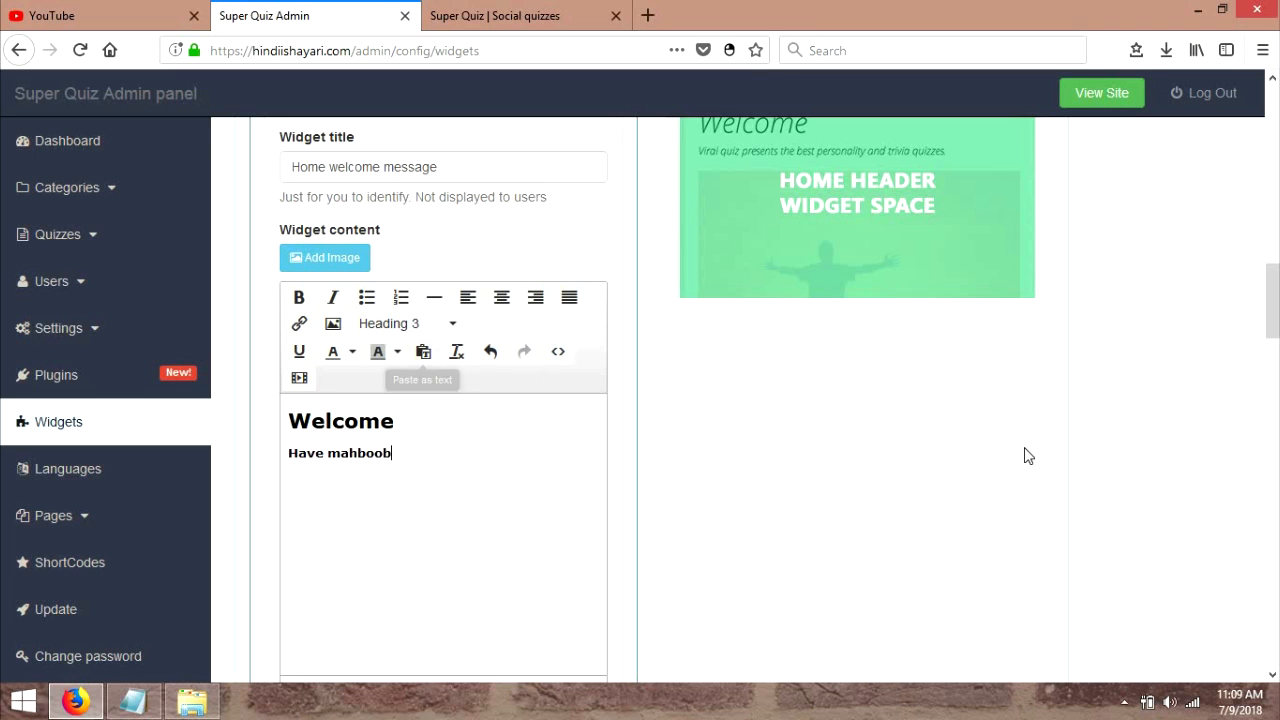
scroll(320, 340, "down", 5)
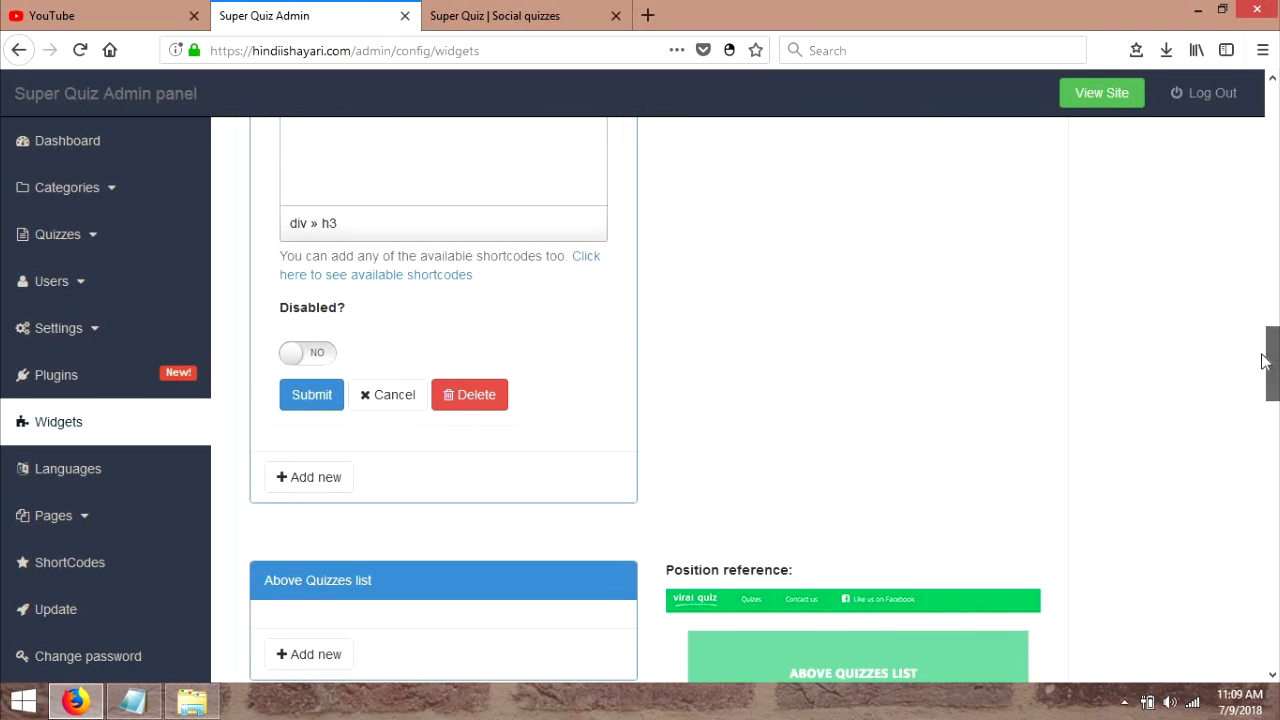
left_click(308, 396)
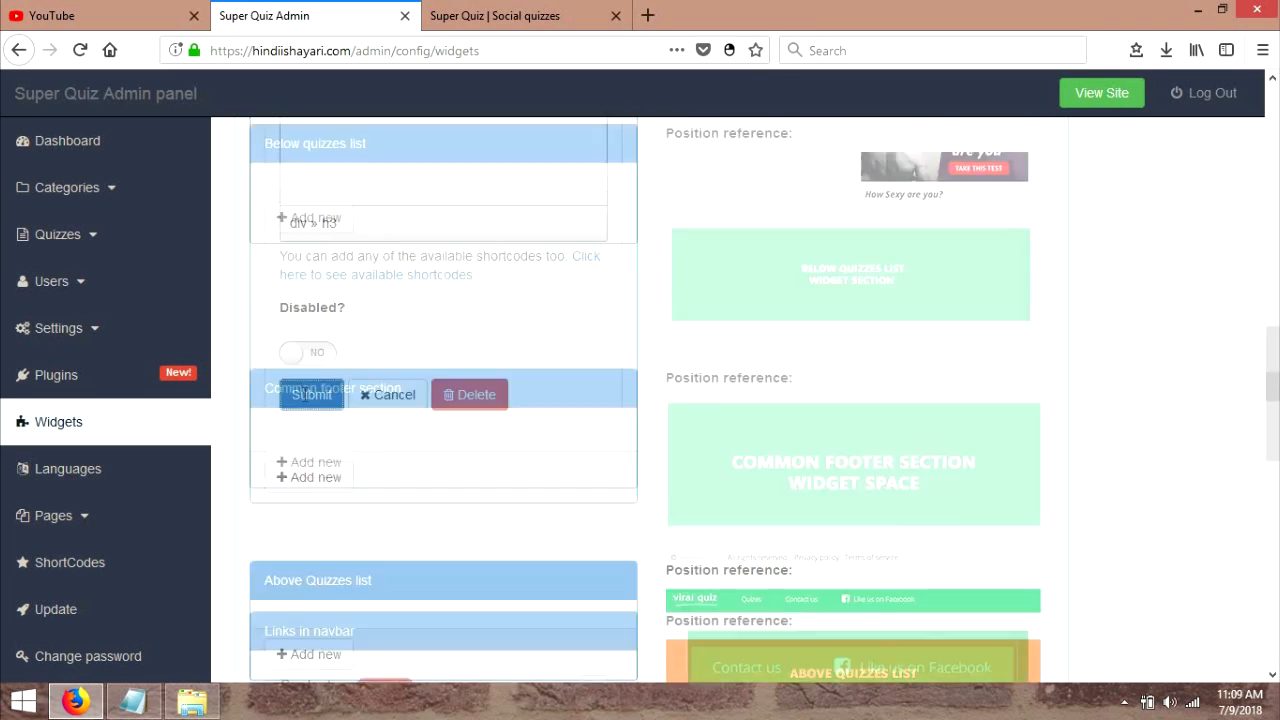
- Save the widget changes and reload the live home page to check the welcome message
scroll(1277, 527, "down", 10)
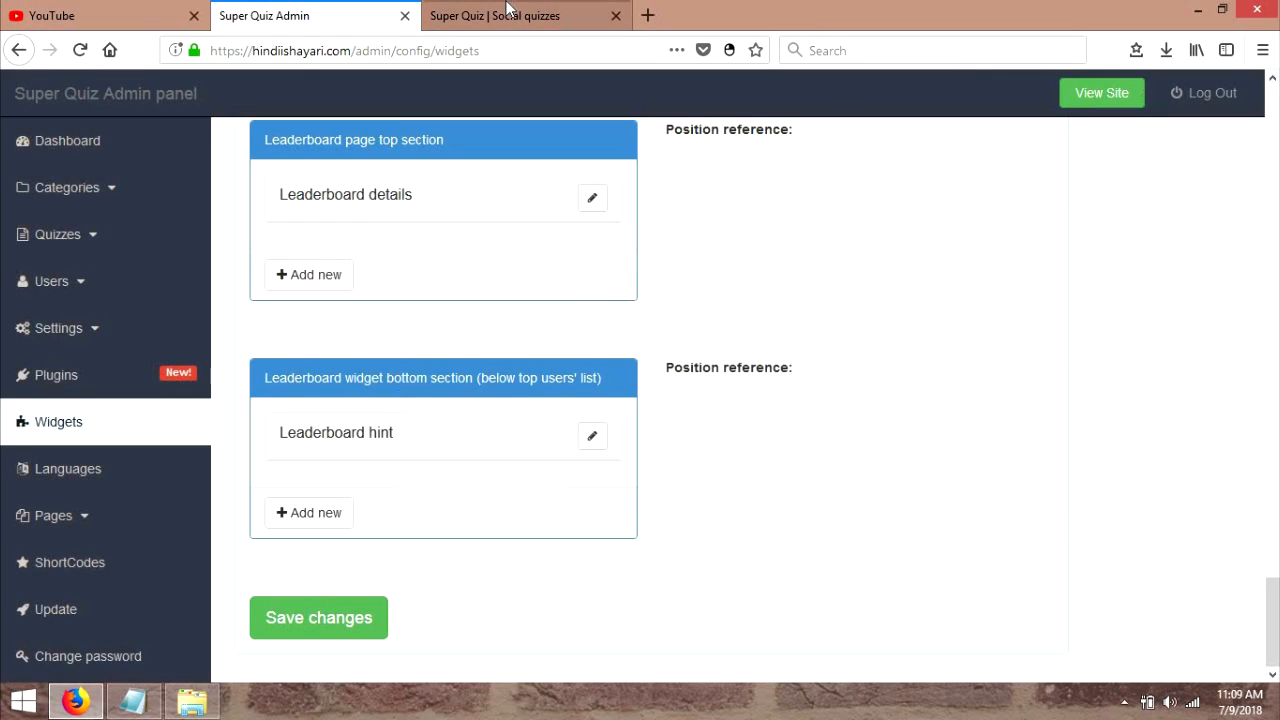
left_click(490, 15)
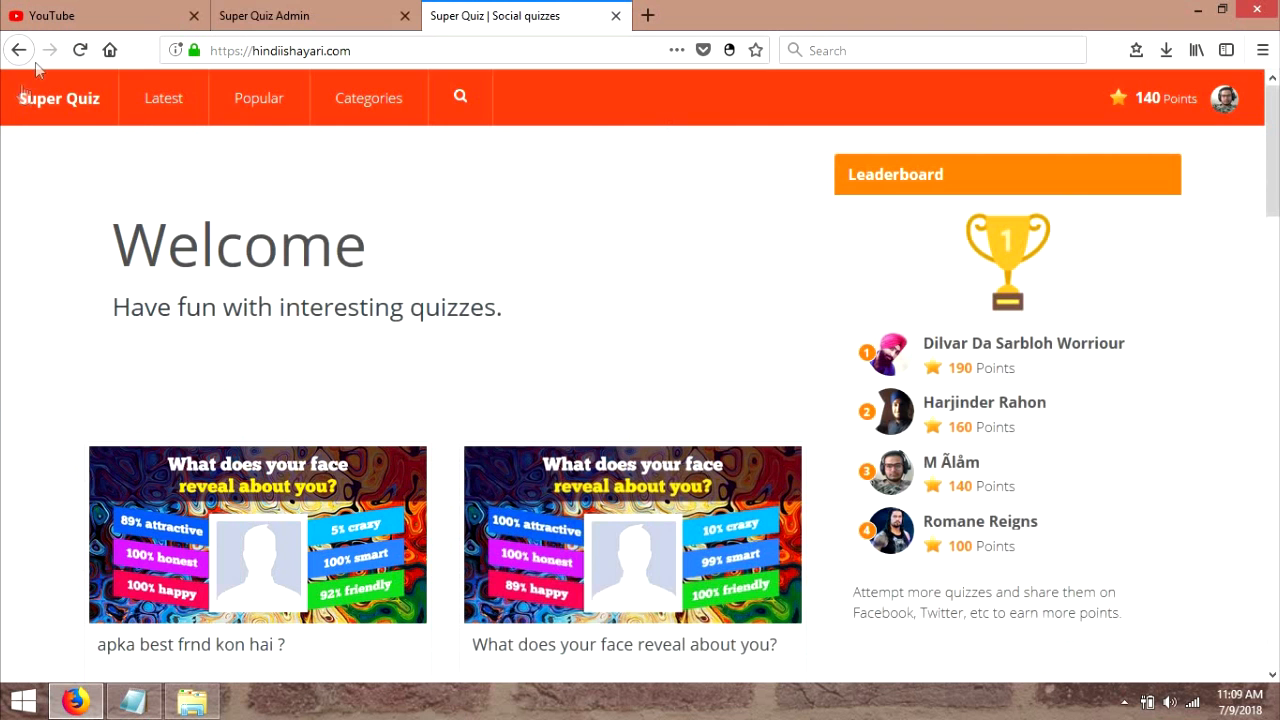
left_click(84, 52)
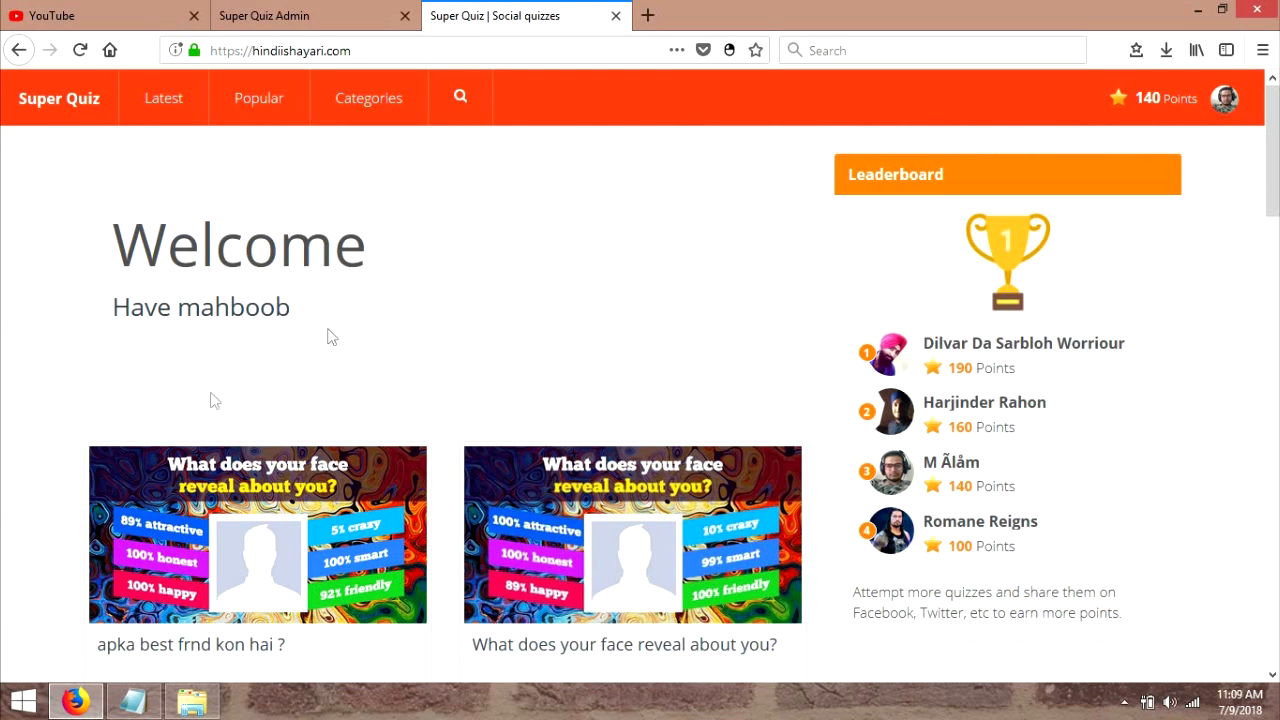
- Review the widget sections from the leaderboard sections up to Sidebar, and compare the Sidebar widgets with the live home page
left_click(229, 16)
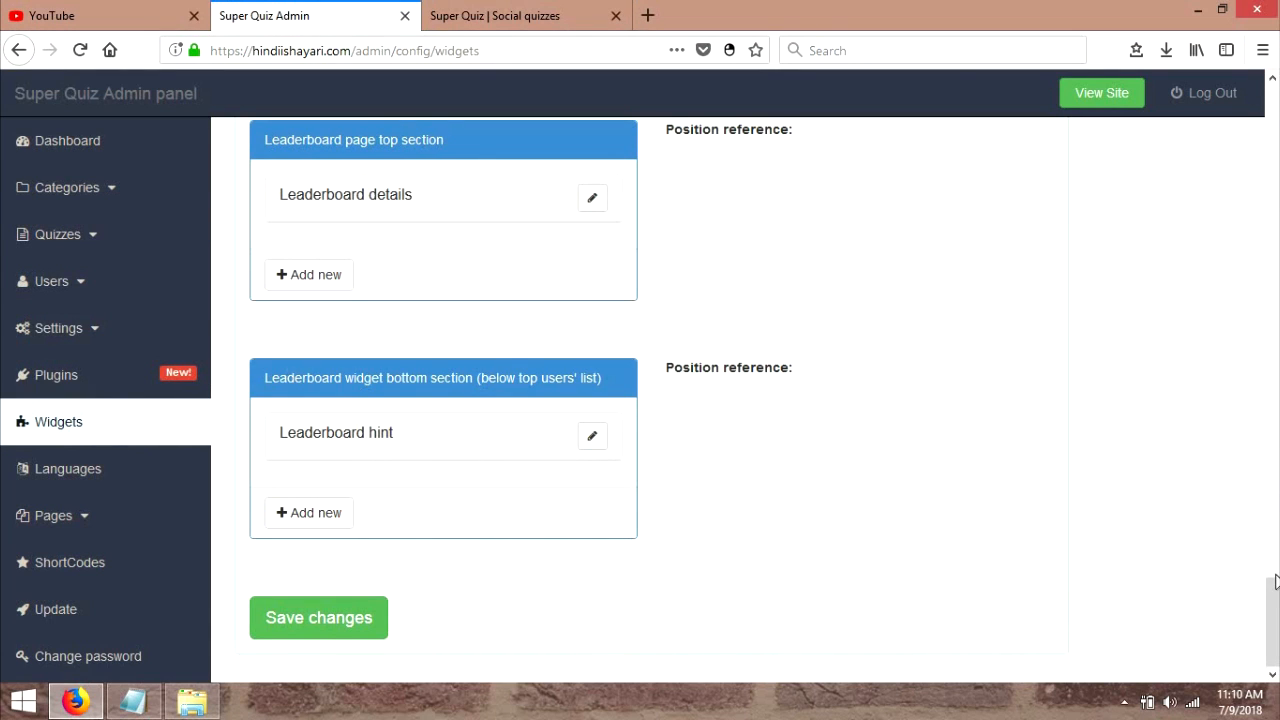
scroll(1275, 583, "up", 10)
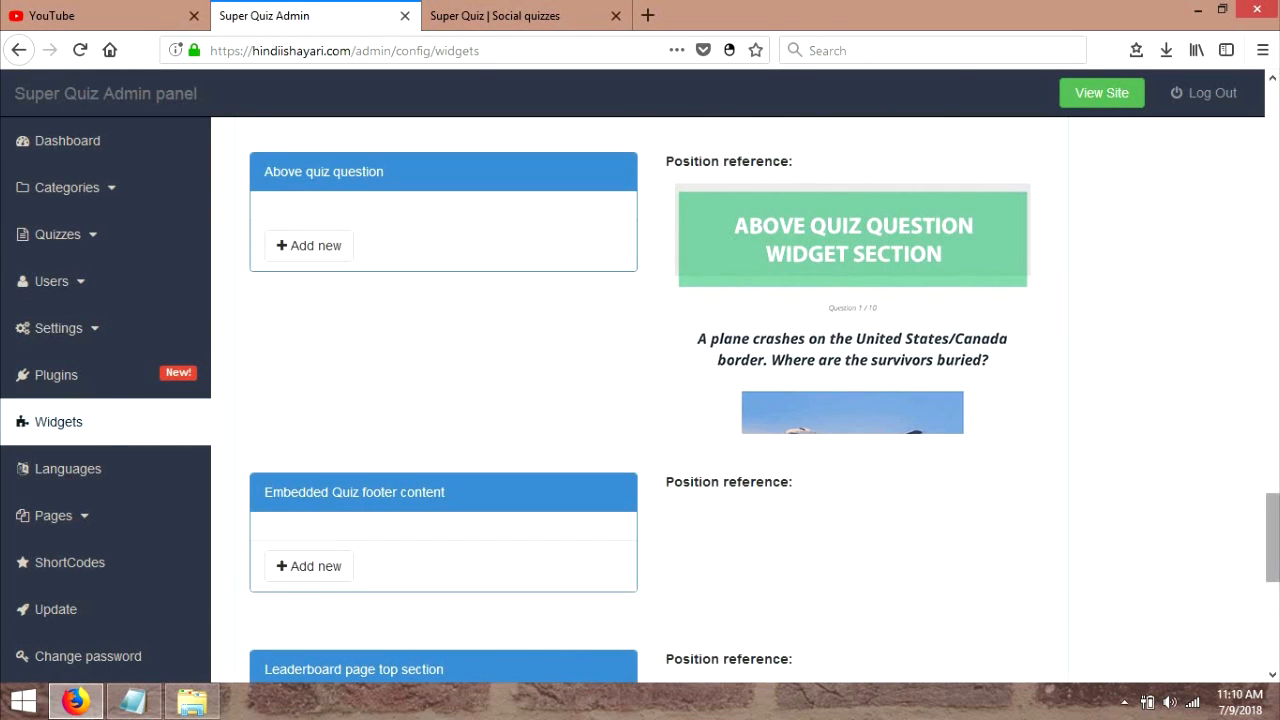
scroll(1277, 462, "up", 7)
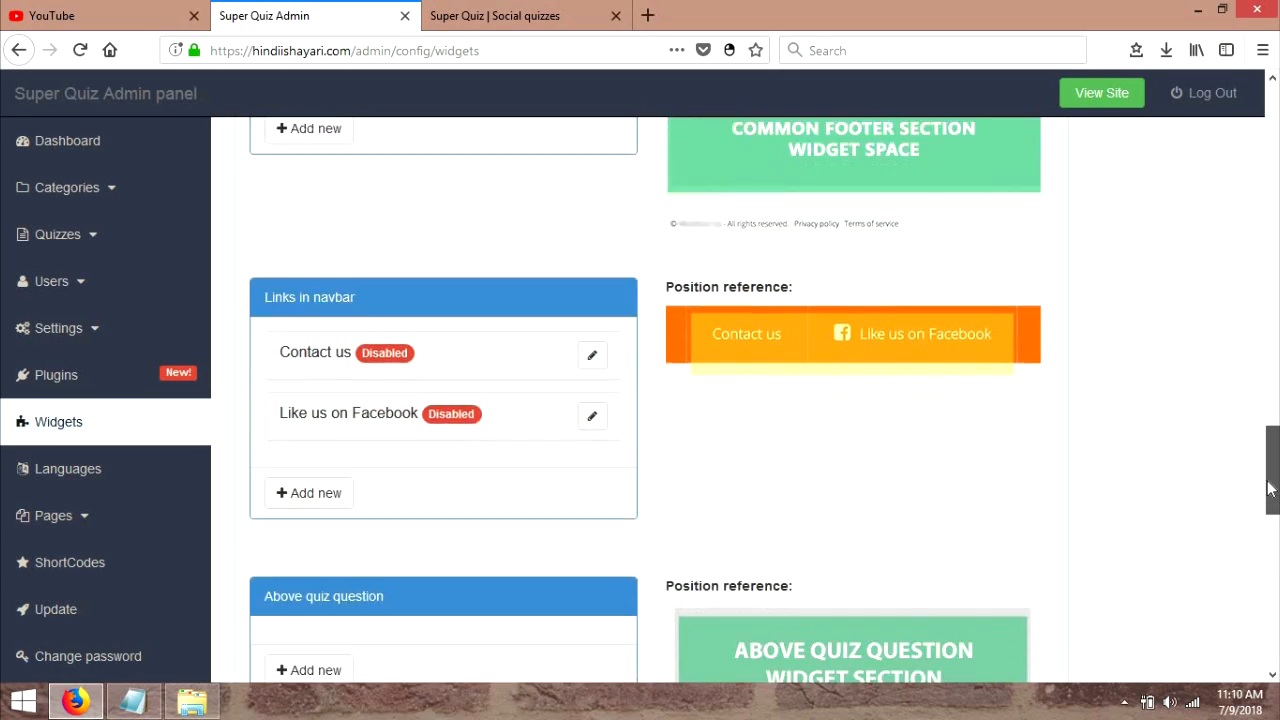
scroll(1268, 465, "up", 10)
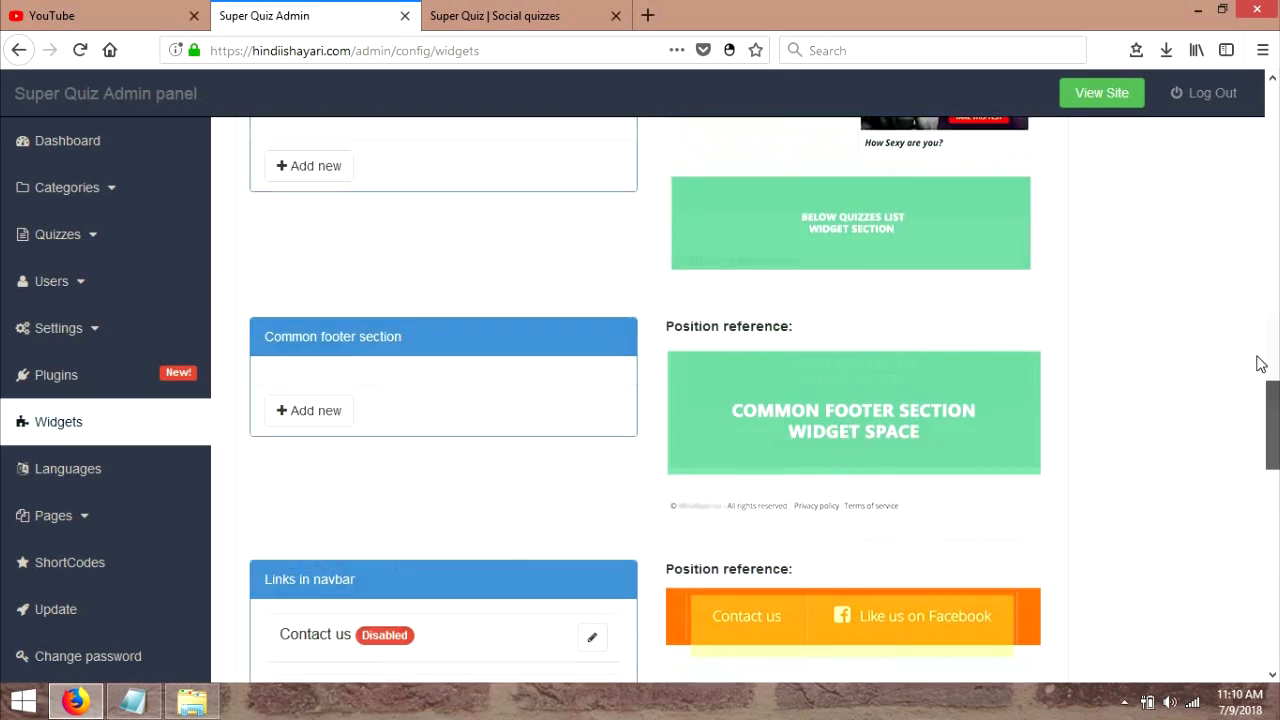
scroll(1262, 300, "up", 12)
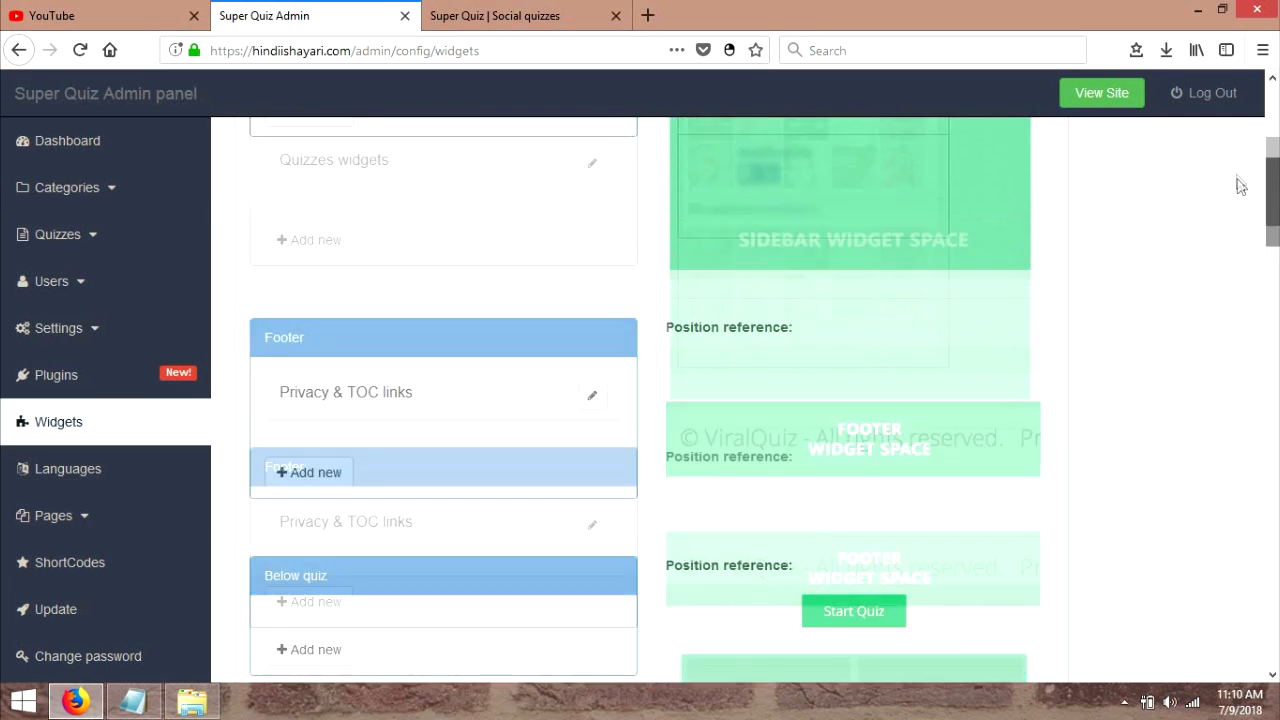
scroll(1227, 144, "up", 2)
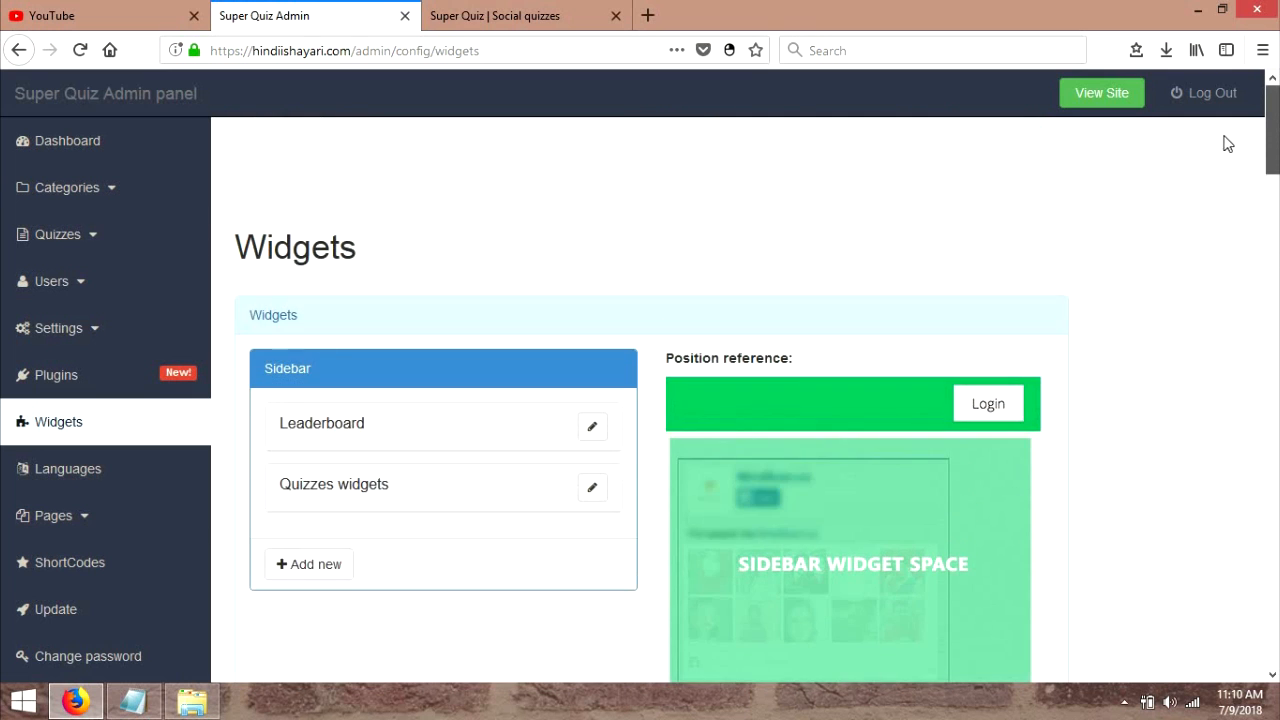
scroll(1218, 152, "down", 3)
scroll(1218, 152, "up", 1)
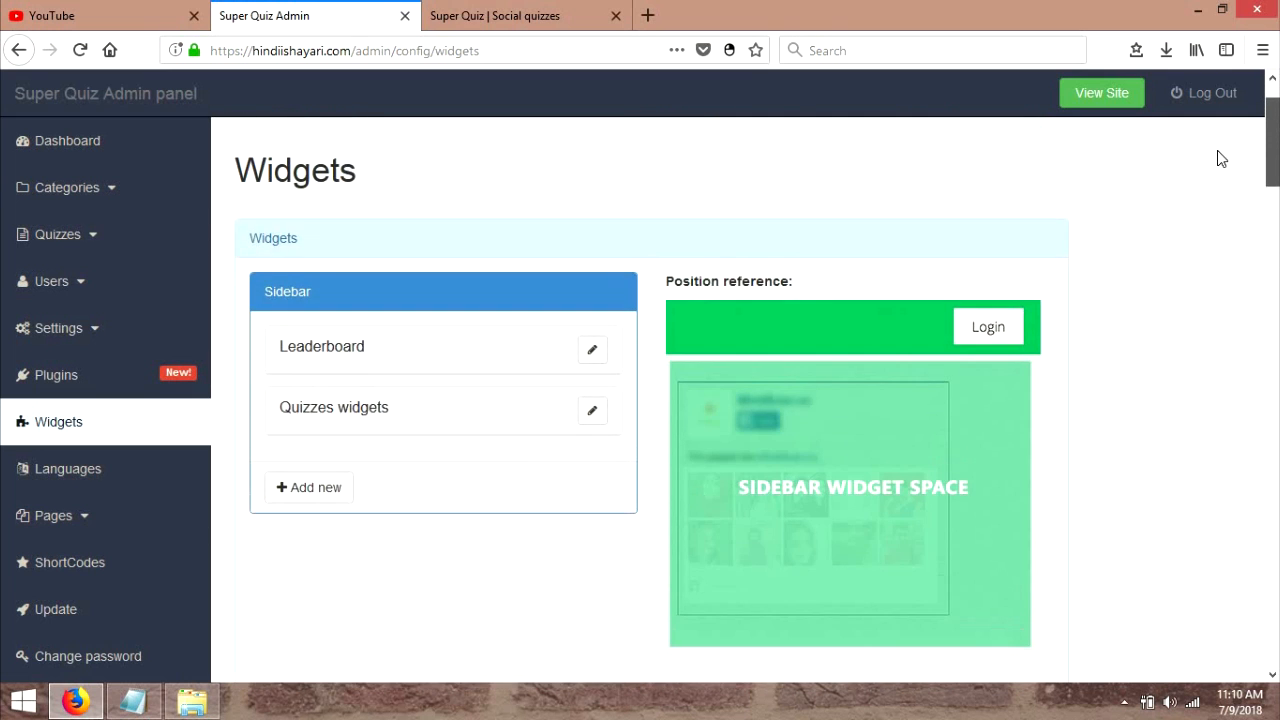
left_click(564, 8)
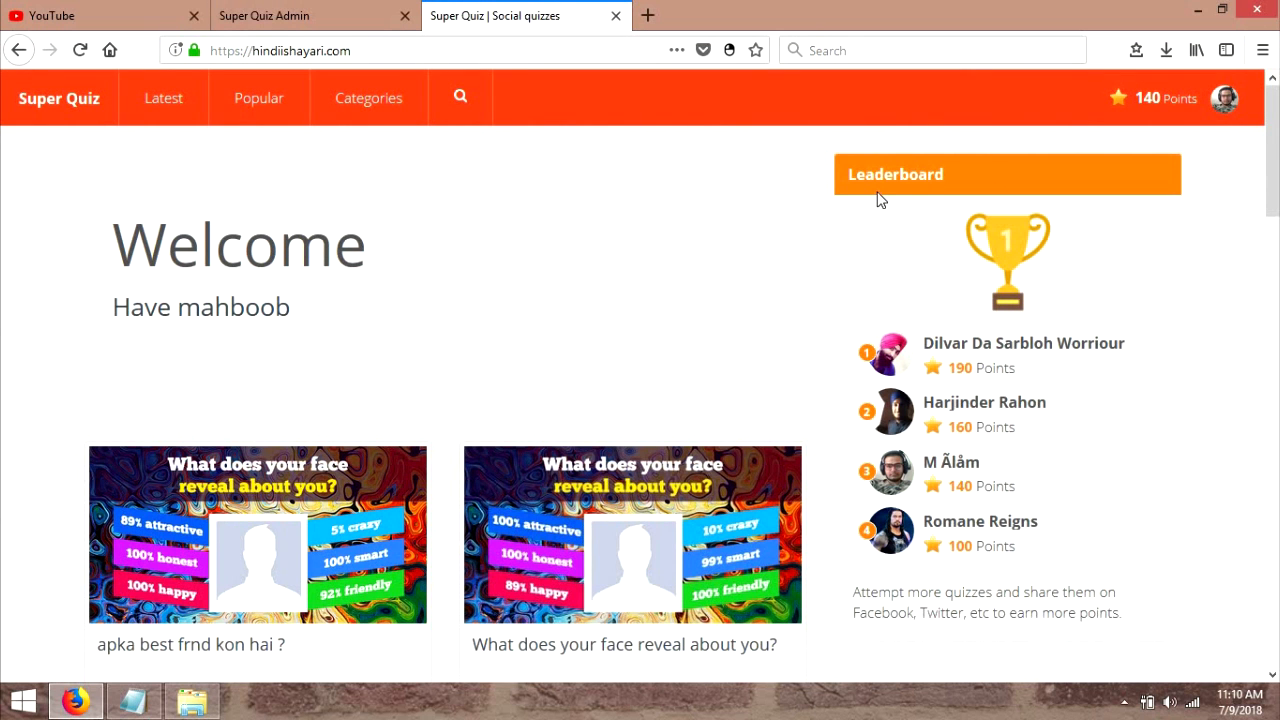
left_click(268, 15)
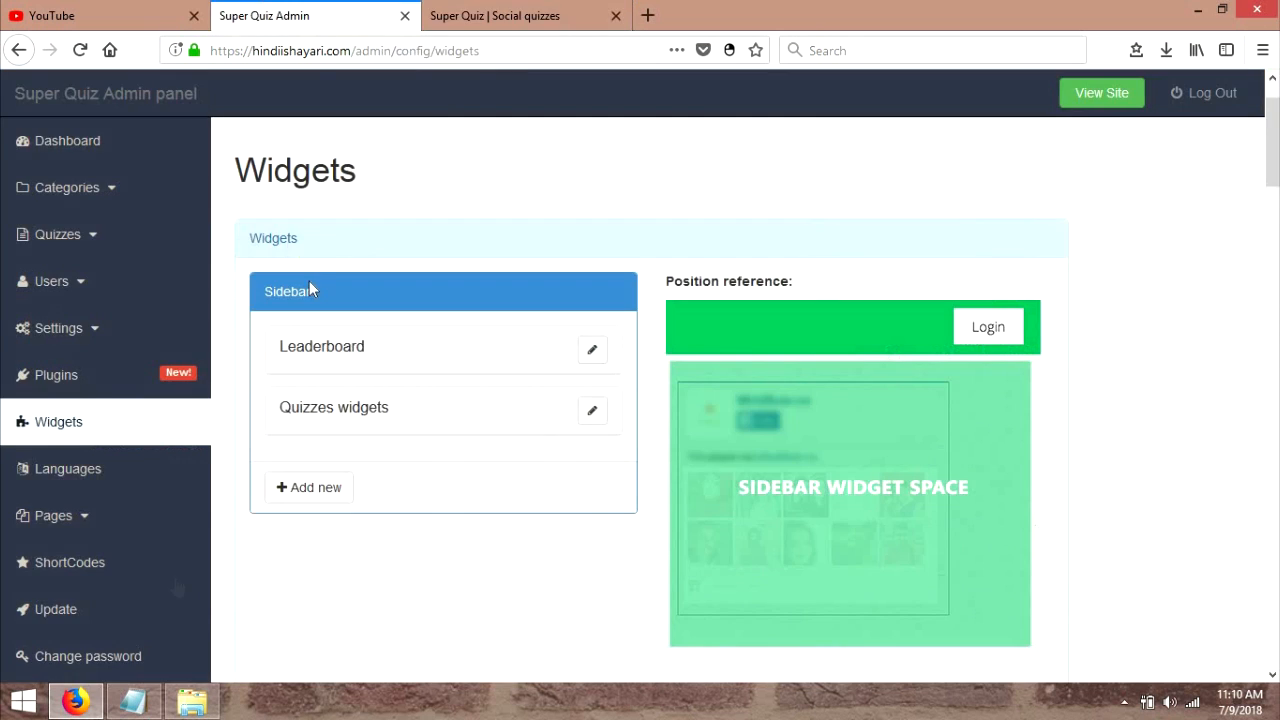
- Add a new widget to the Sidebar section and open its source code editor, accepting it with the code left empty
left_click(333, 490)
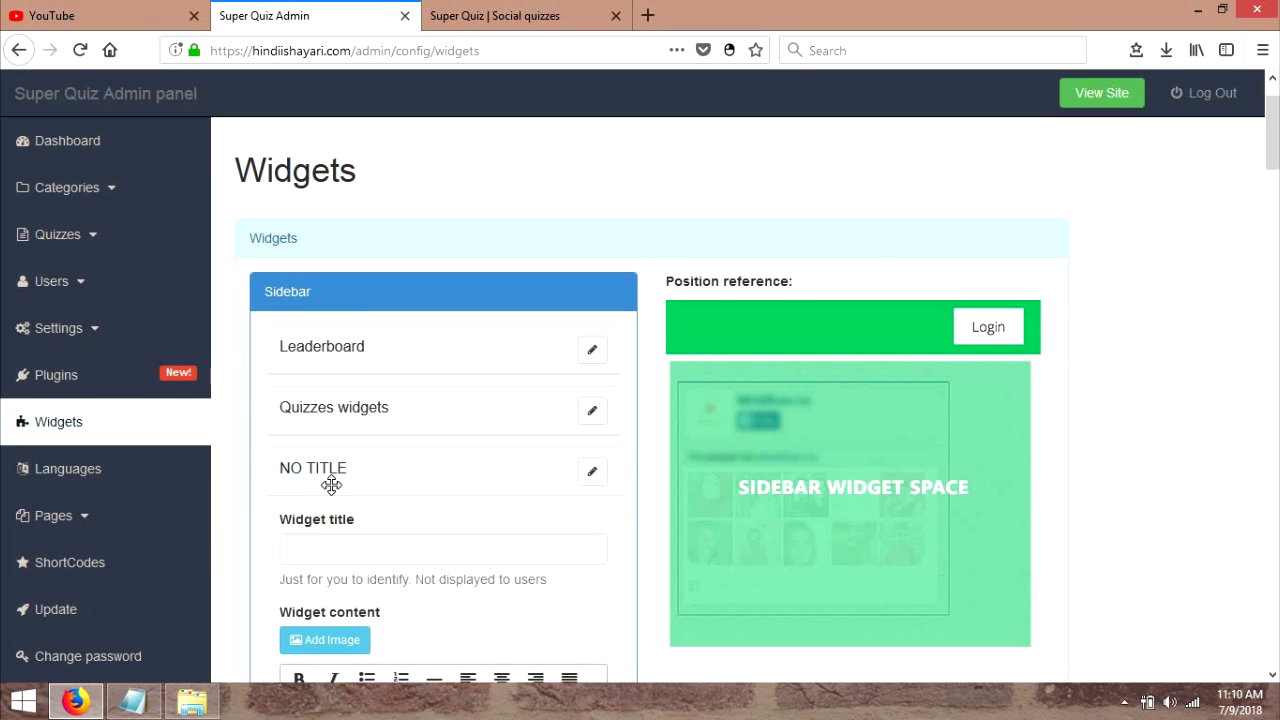
left_click_drag(1268, 121, 1265, 188)
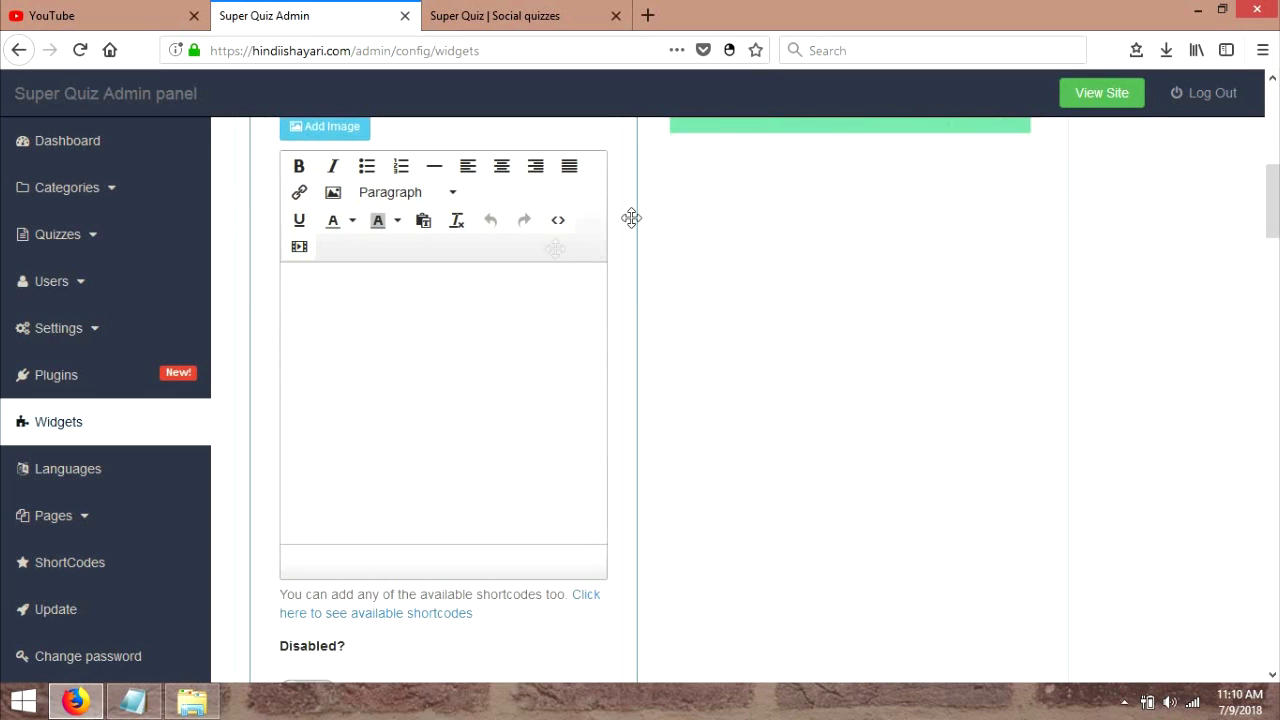
left_click(557, 222)
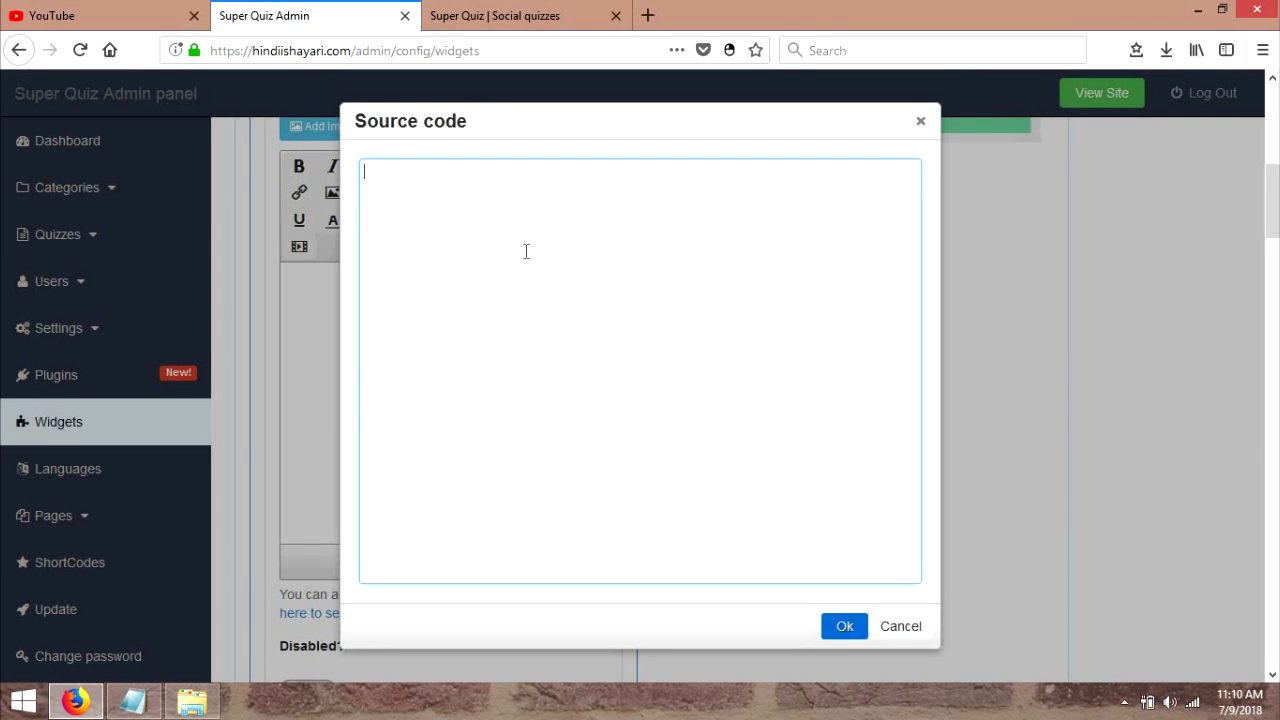
left_click(843, 625)
left_click_drag(1272, 228, 1272, 262)
left_click(311, 488)
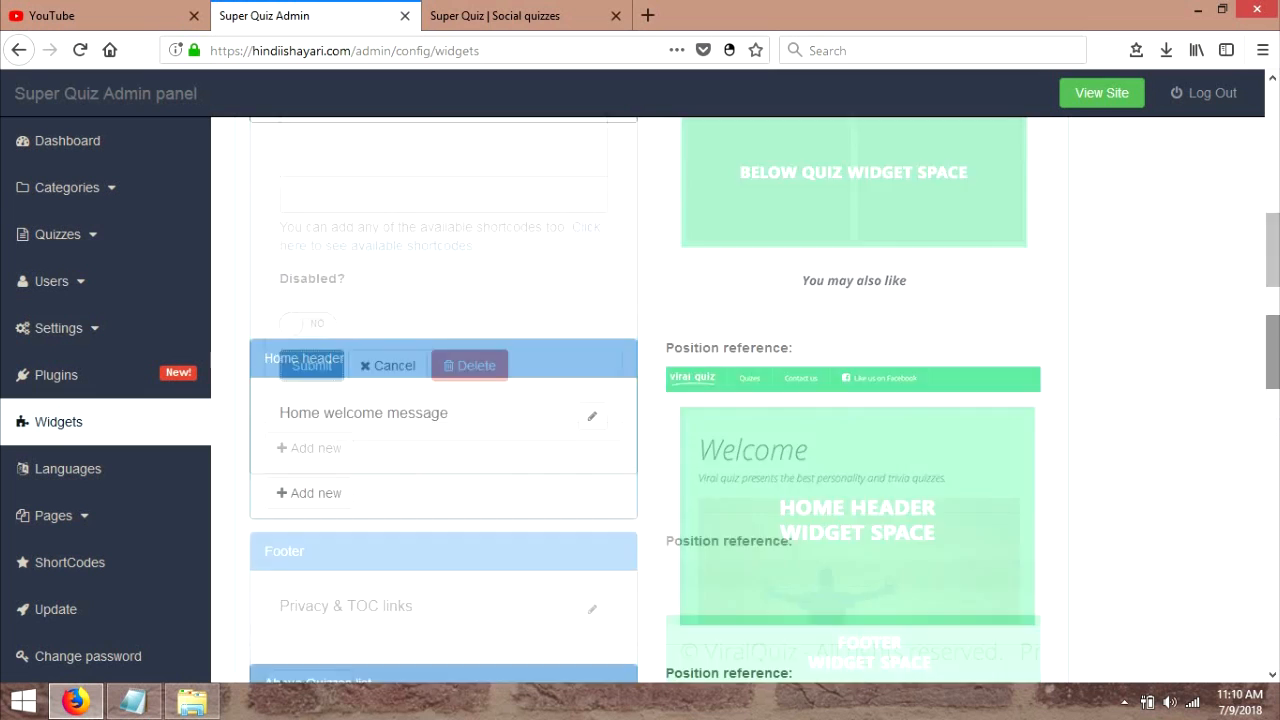
scroll(728, 595, "down", 15)
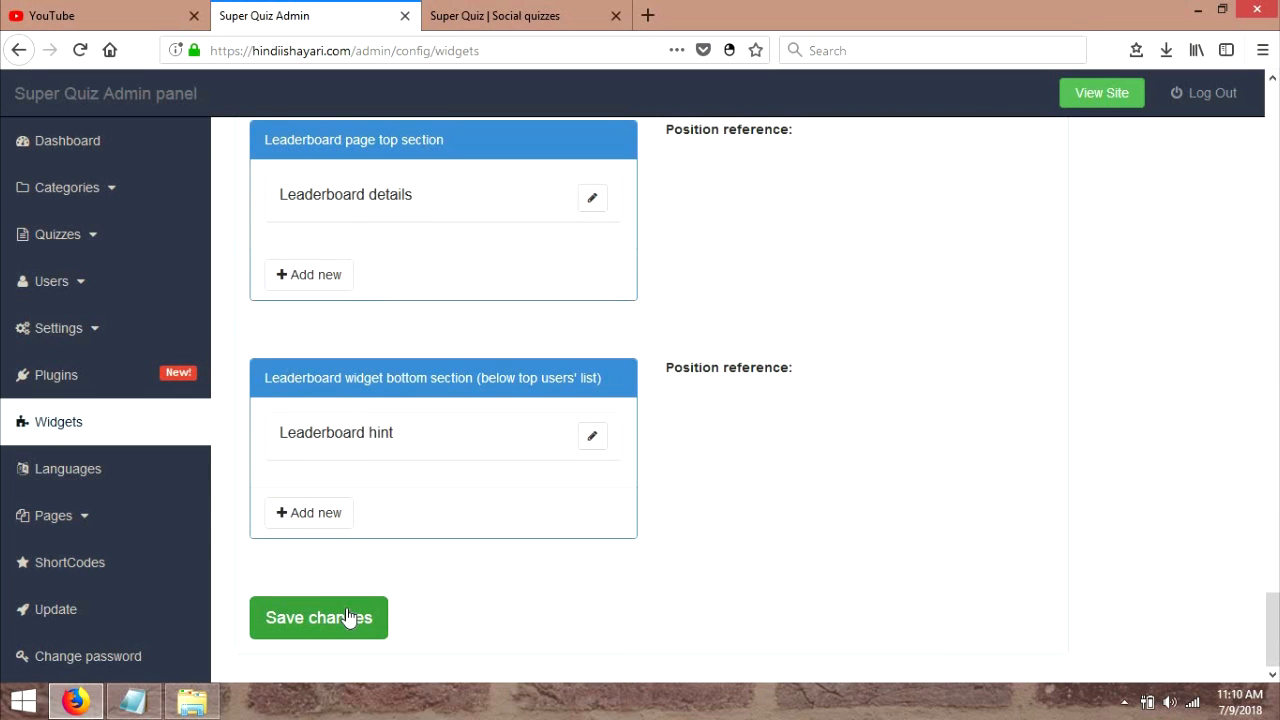
- Look over the live home page and the "What does your face reveal about you?" quiz, and return to the Widgets page
left_click(492, 15)
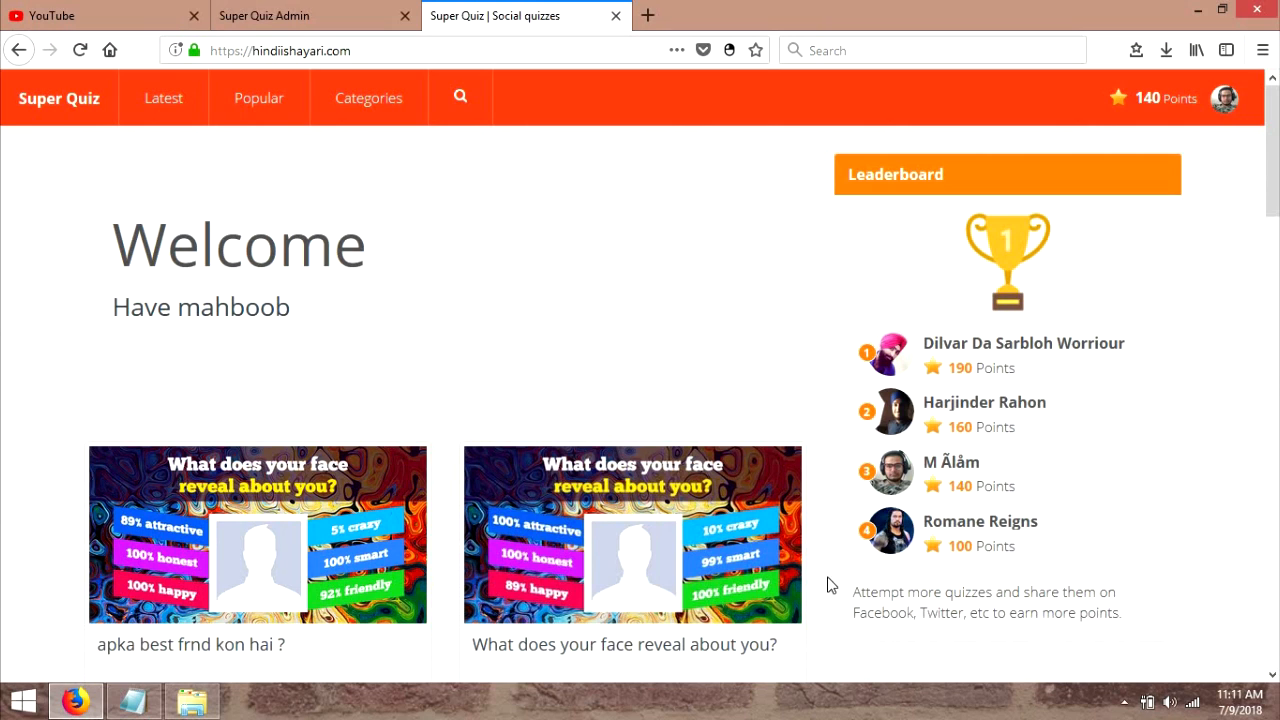
scroll(550, 383, "down", 3)
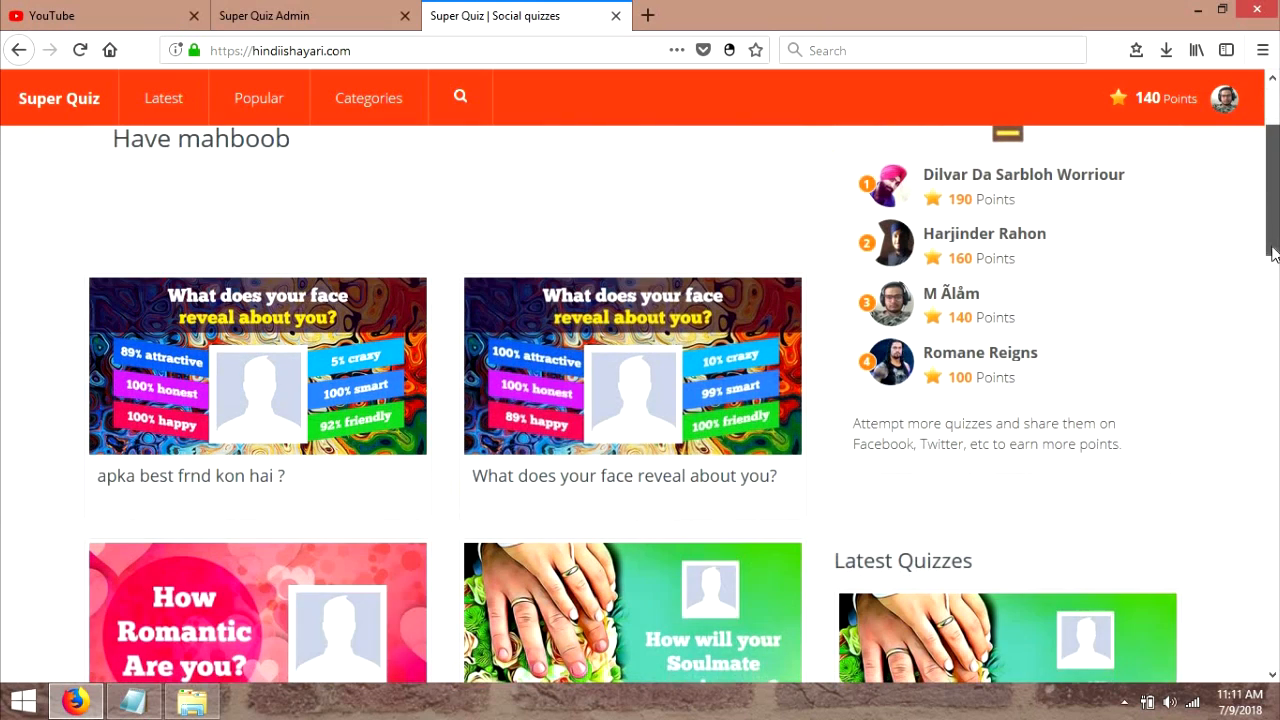
left_click(635, 402)
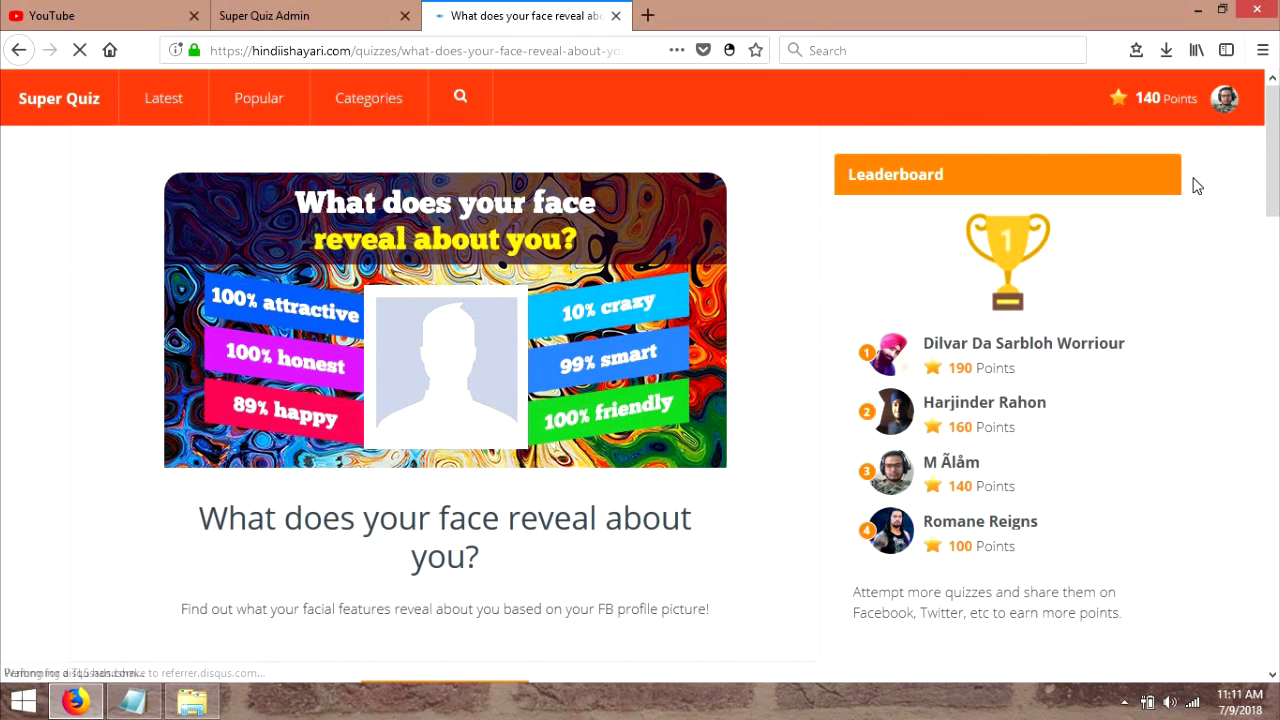
left_click_drag(1271, 176, 1265, 133)
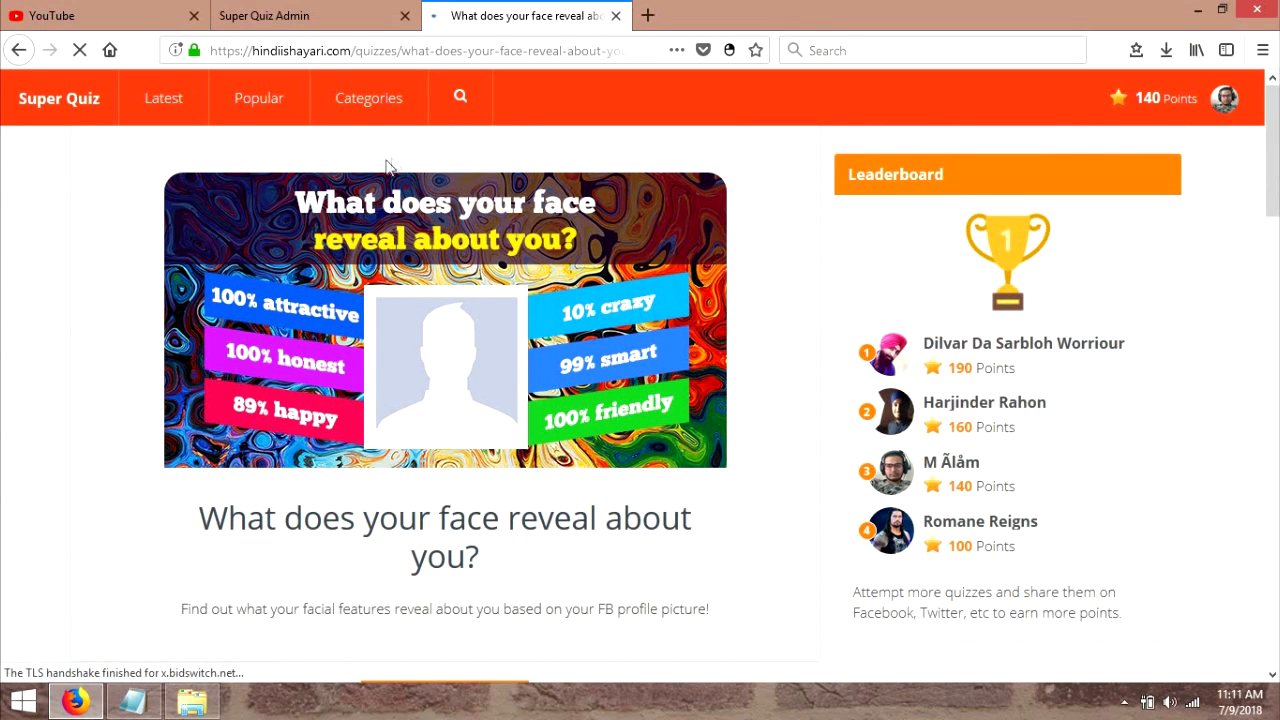
left_click(335, 8)
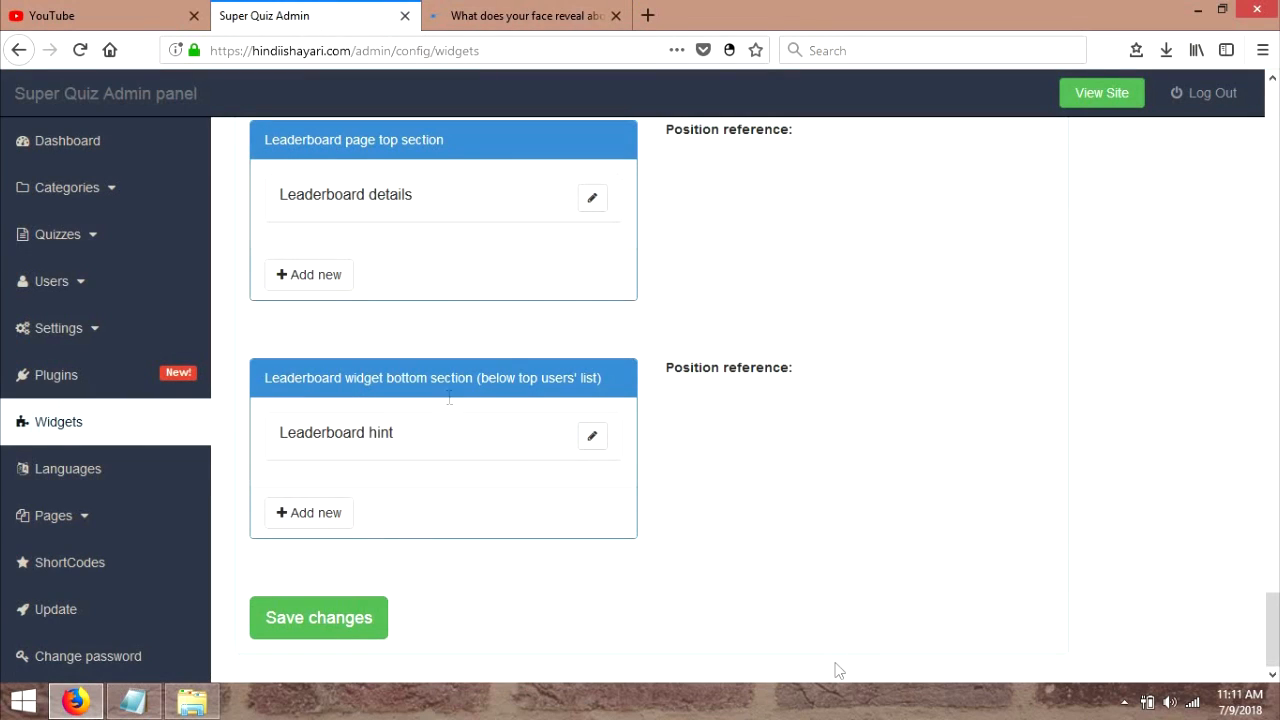
- Add a new widget to the Above quiz question section with the content "google adsense code here"
left_click_drag(1272, 625, 1259, 521)
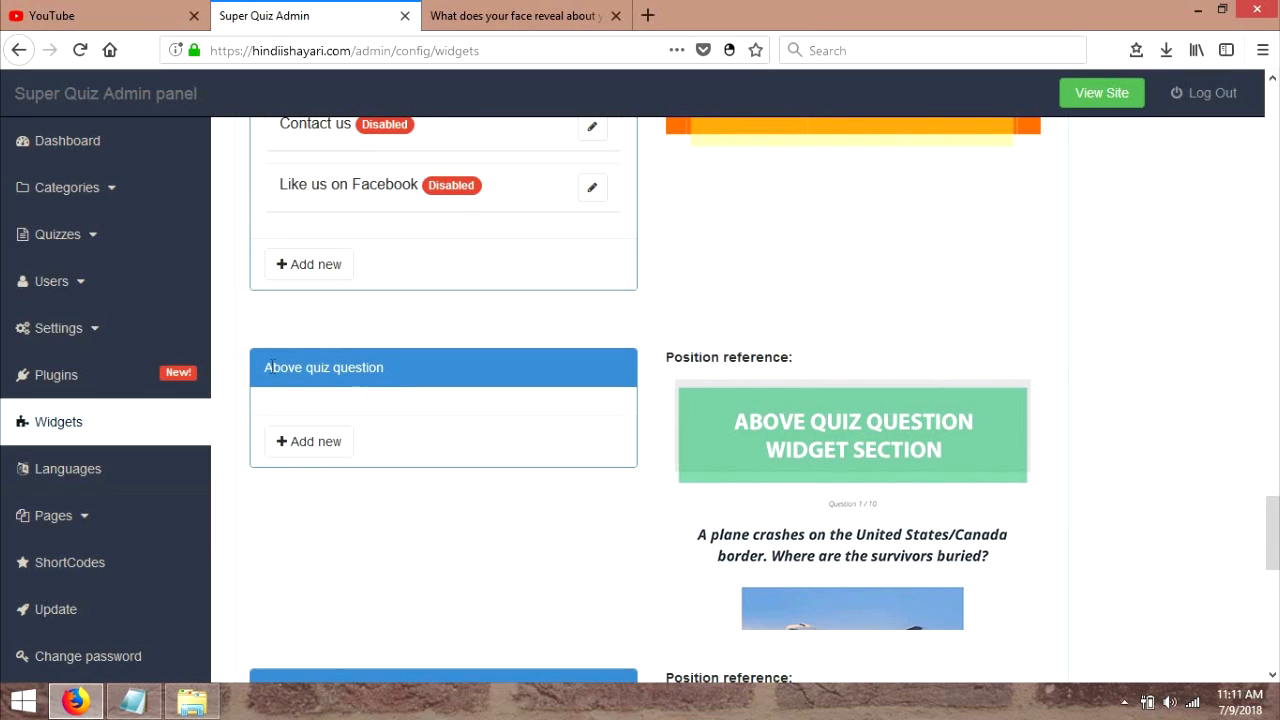
left_click(316, 445)
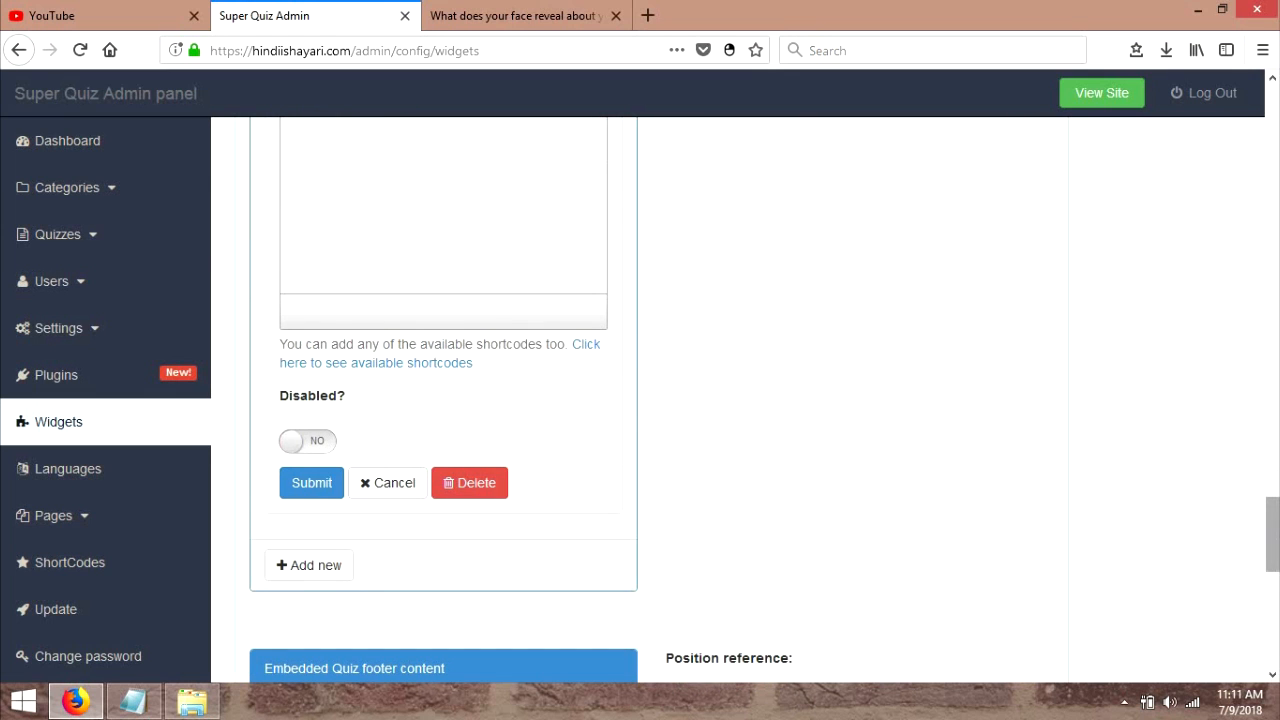
left_click(1270, 462)
scroll(1270, 462, "down", 3)
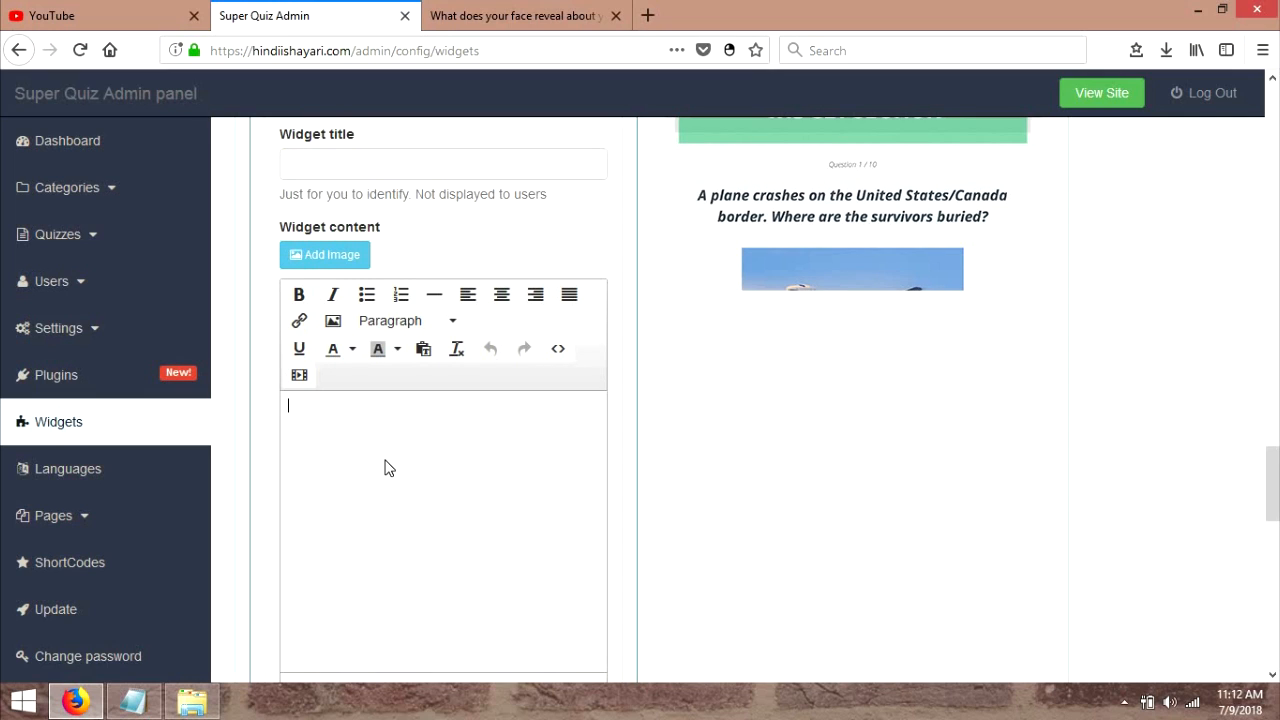
type("adsense code h")
type("ere")
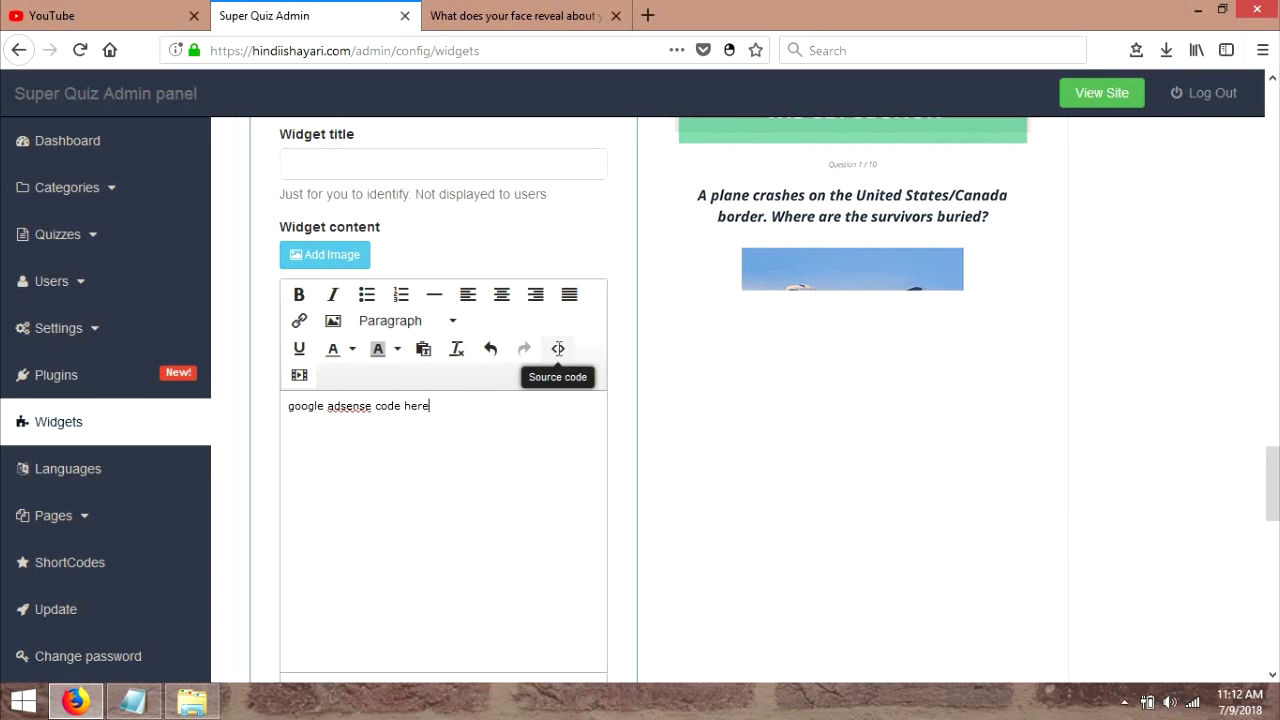
- Check and accept the new widget's source code, and submit and save the widget
left_click(558, 352)
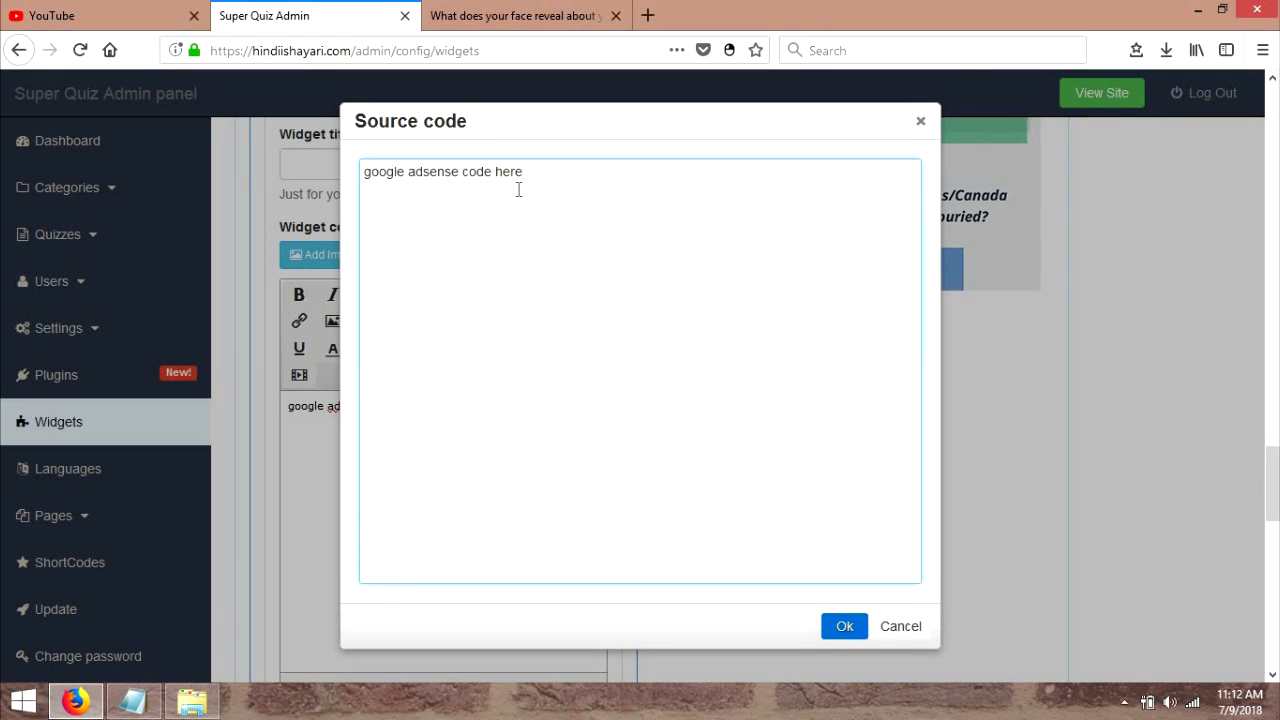
left_click(843, 626)
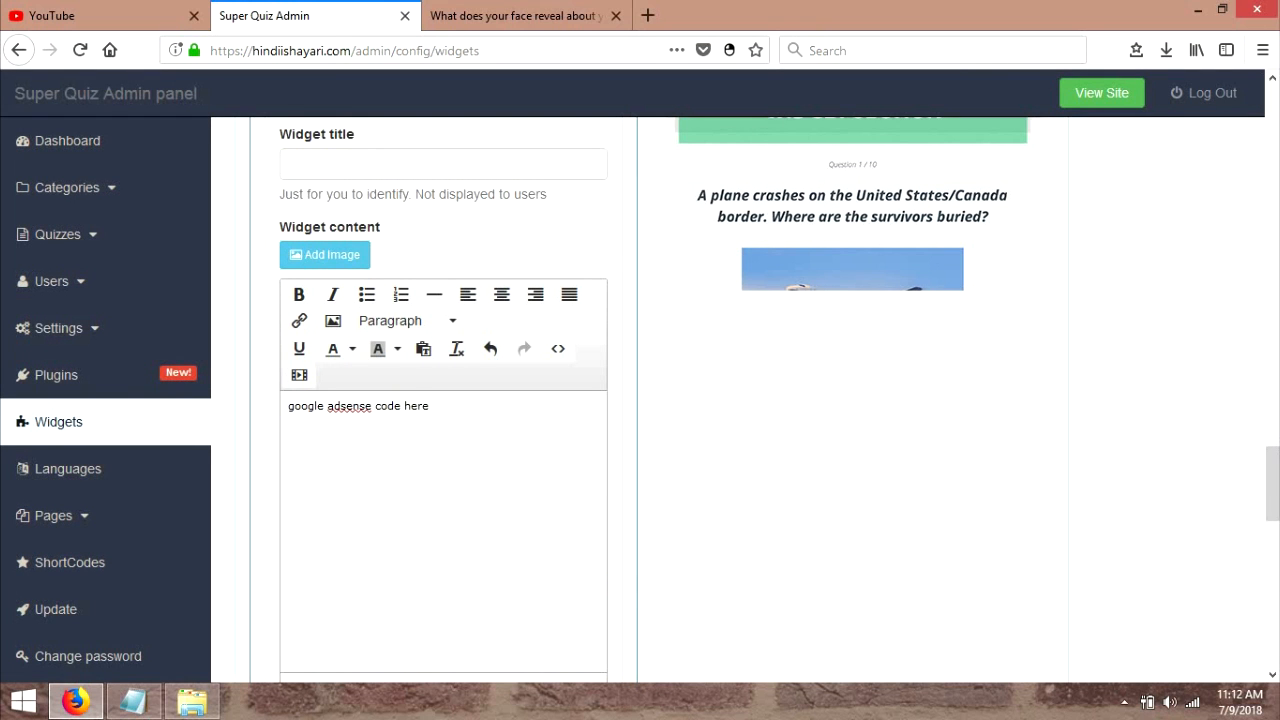
scroll(1262, 490, "down", 5)
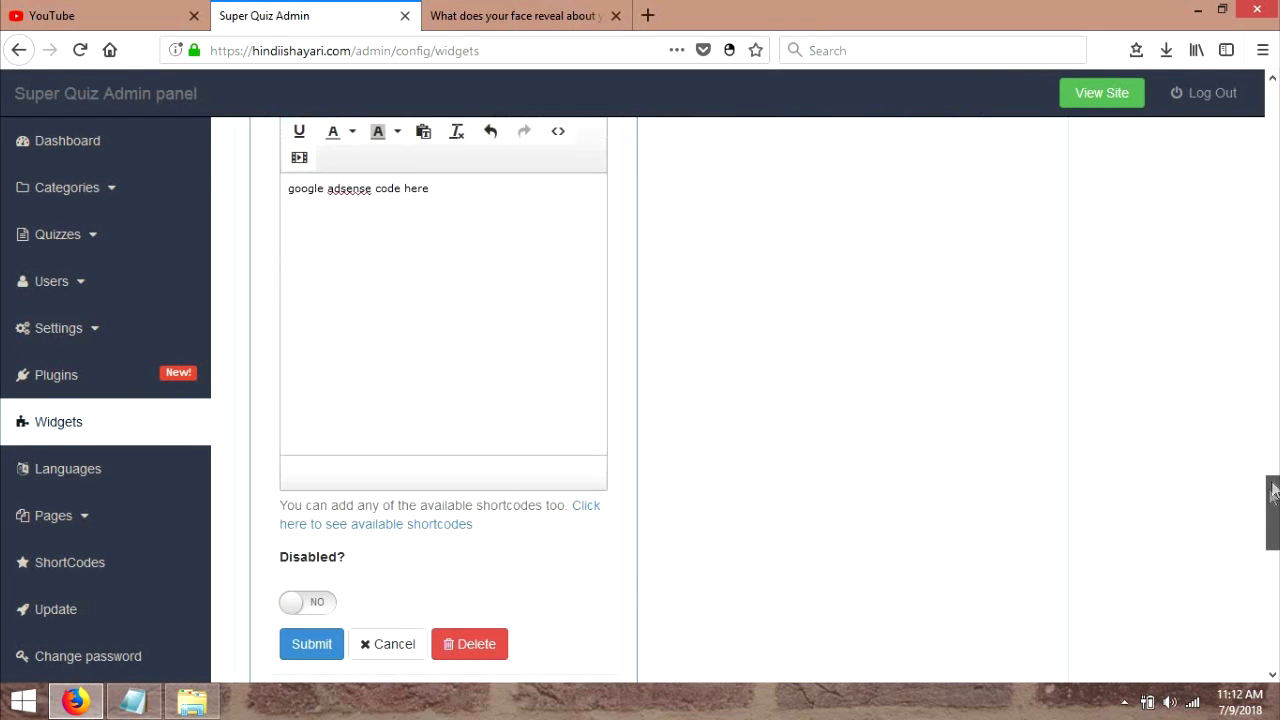
left_click(318, 573)
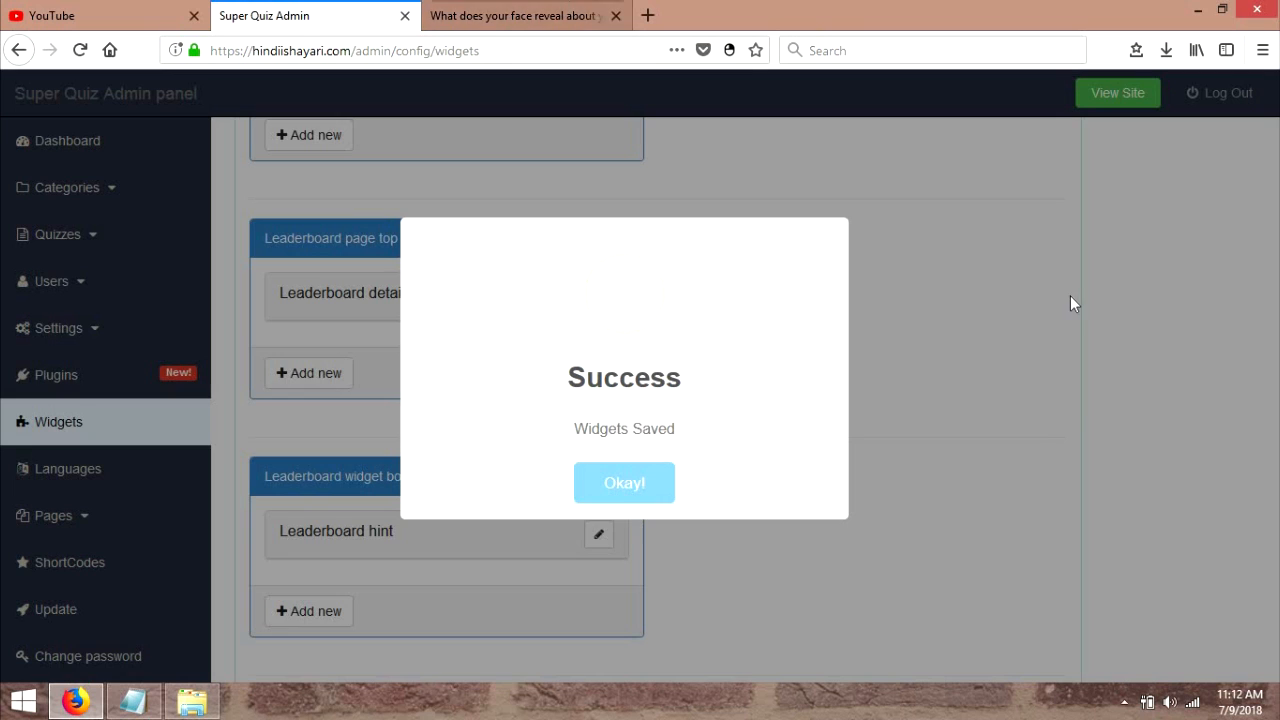
left_click(624, 483)
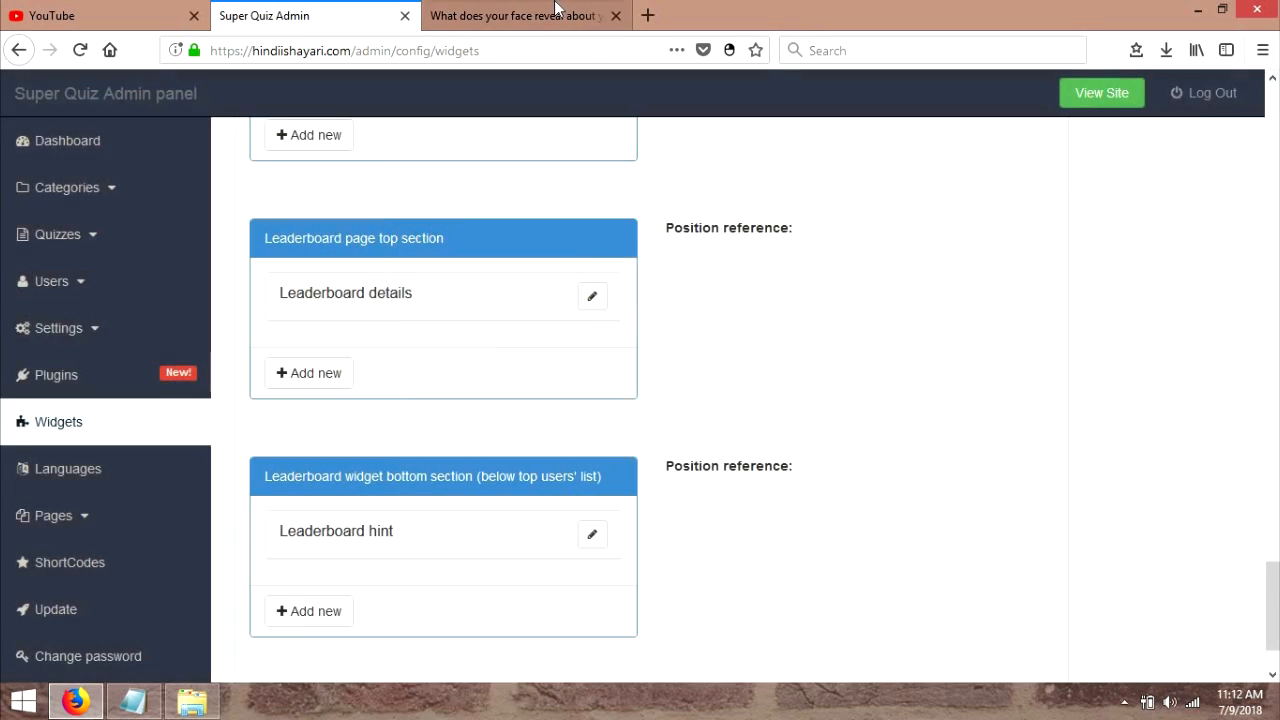
- Reload the live "What does your face reveal about you?" quiz page and check the new ad widget's placement
left_click(540, 15)
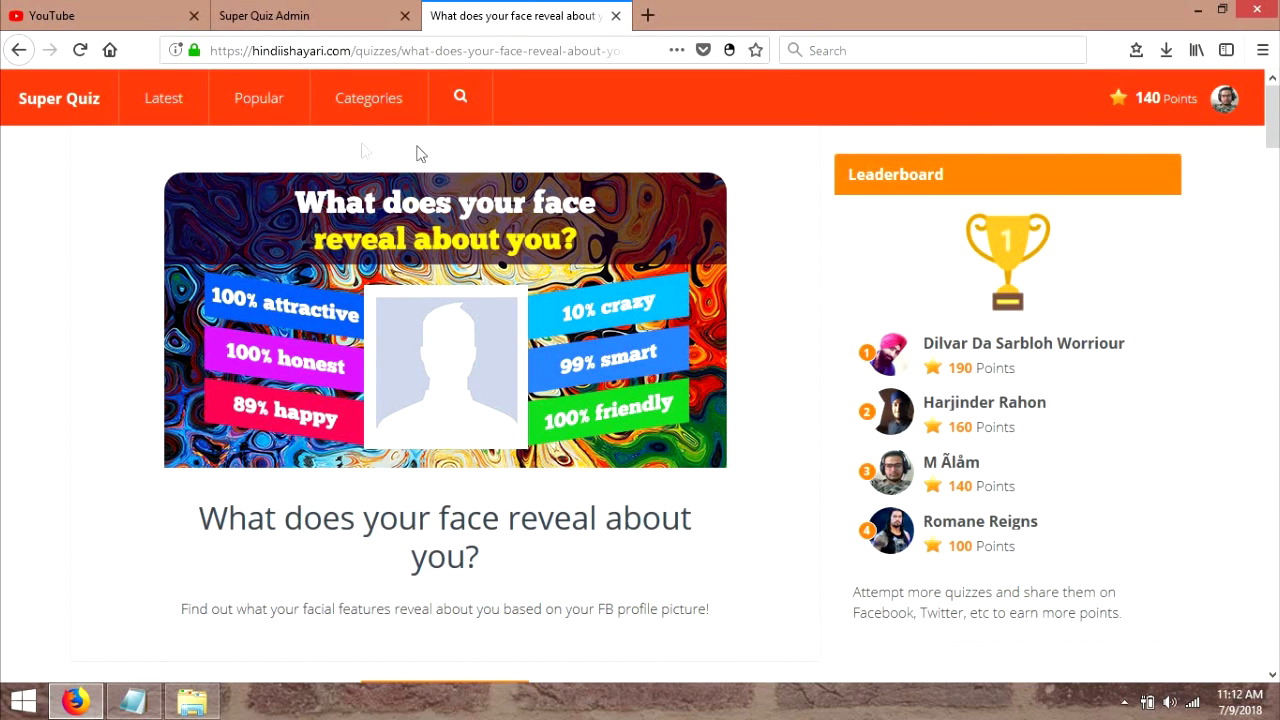
left_click(80, 52)
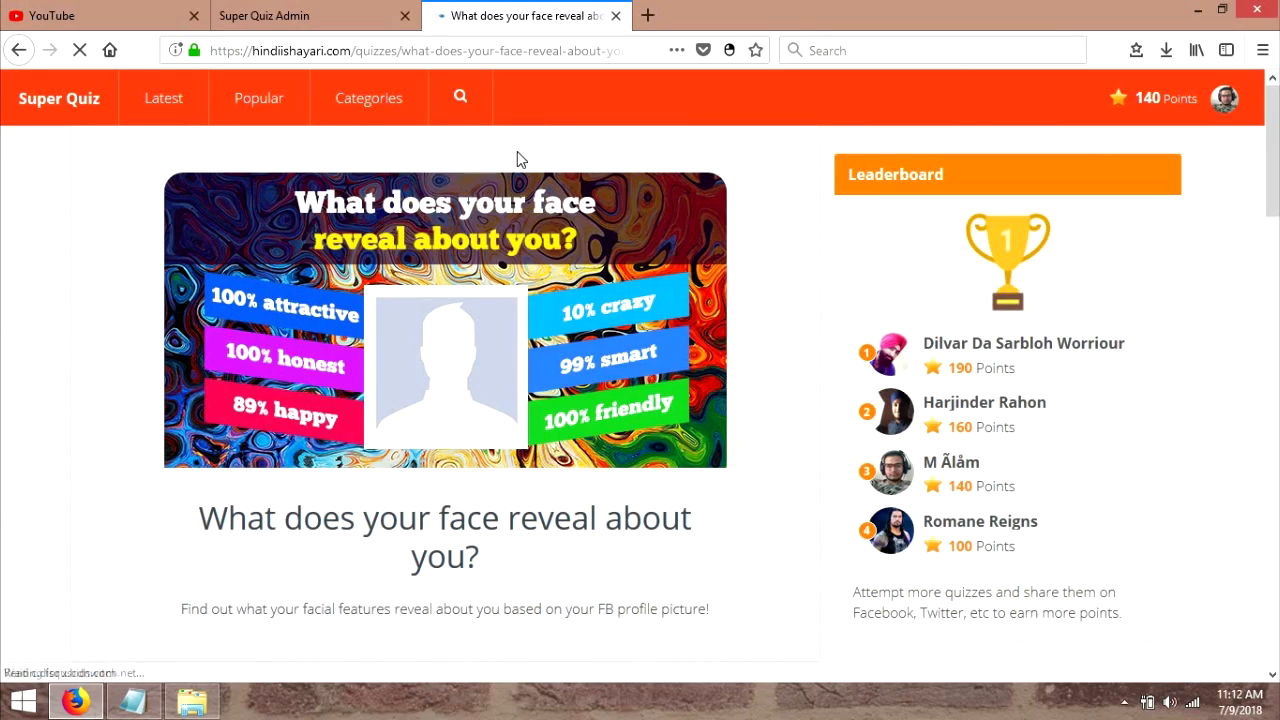
left_click_drag(1277, 165, 1236, 10)
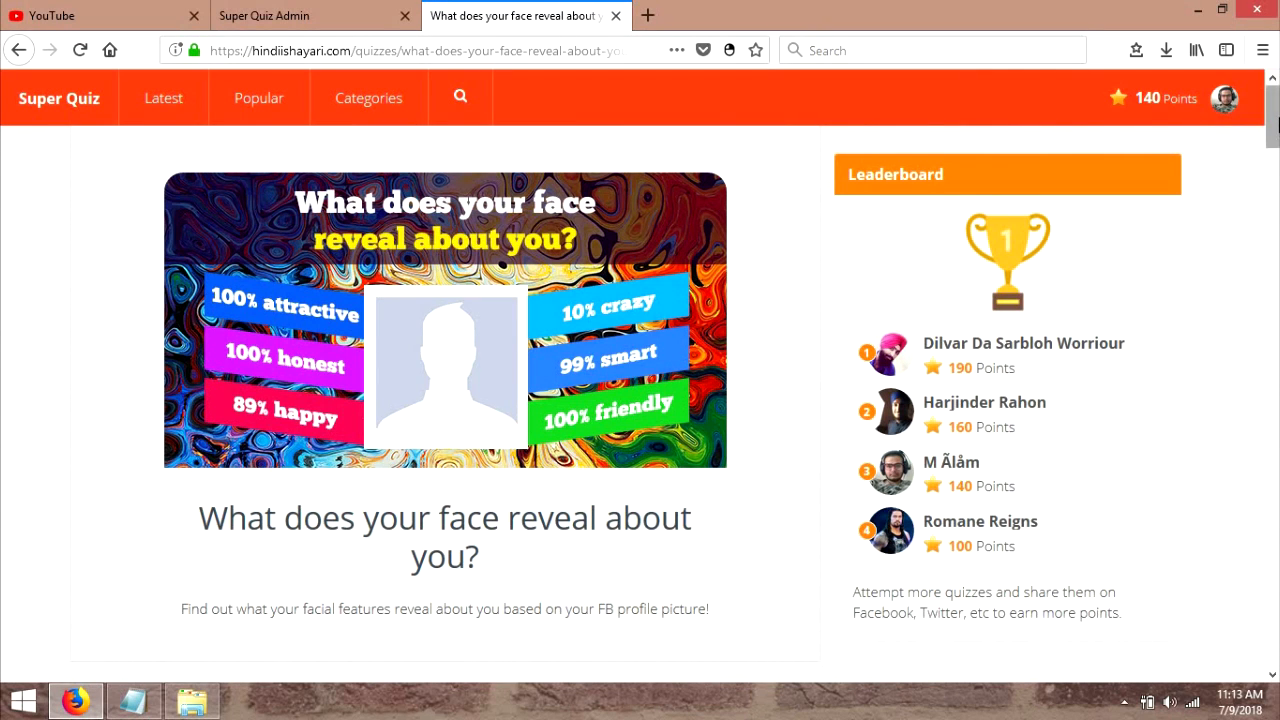
scroll(100, 449, "down", 5)
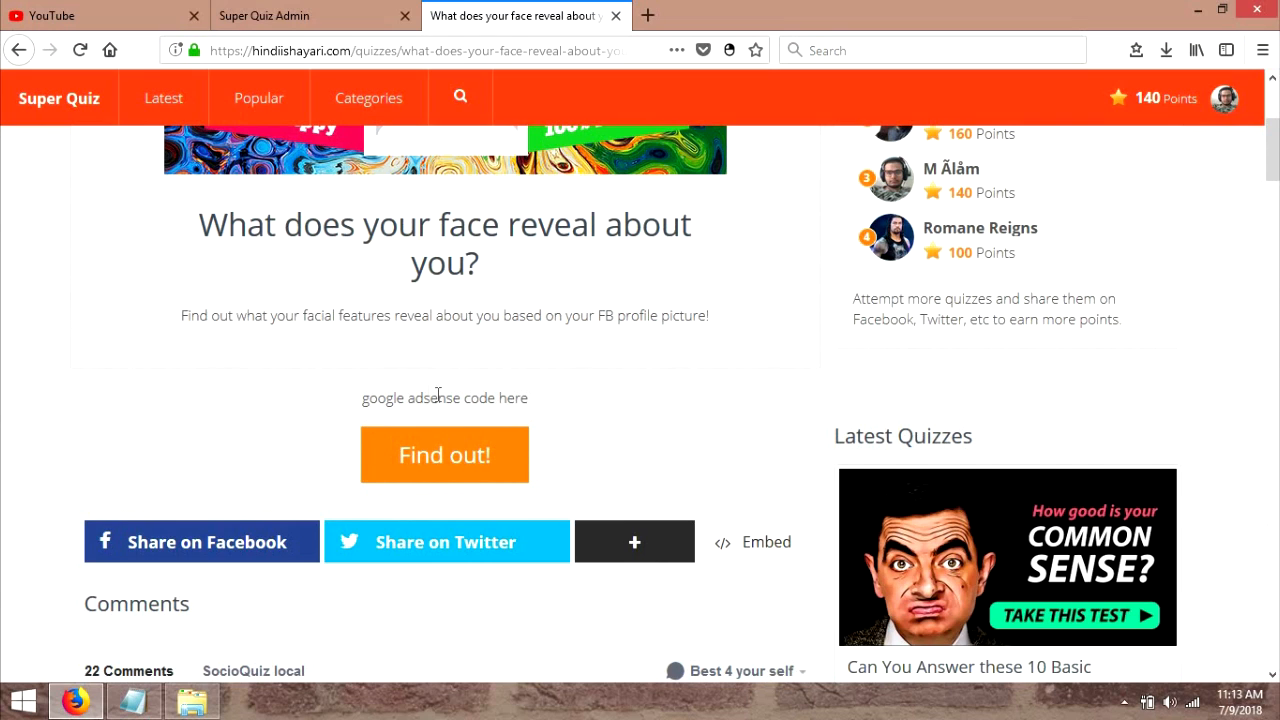
- Reopen the Above quiz question widget and view its source code, accepting it without changes
left_click(325, 12)
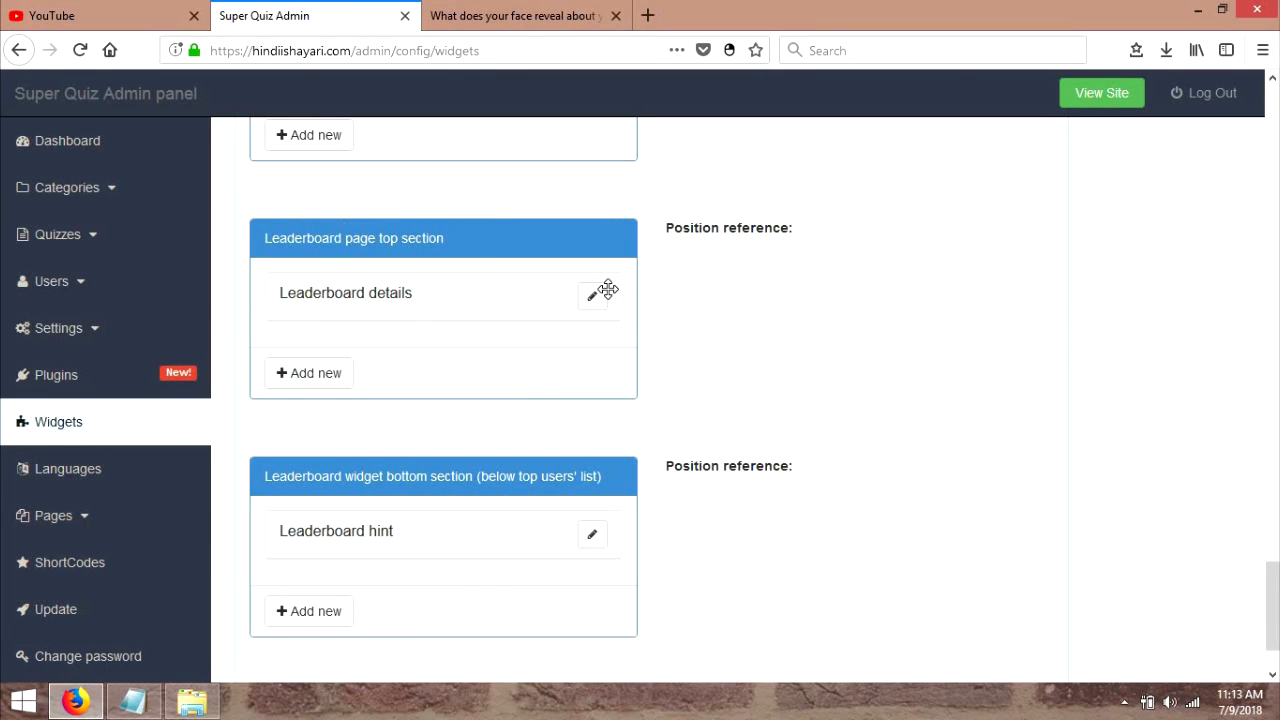
left_click_drag(1270, 595, 1243, 510)
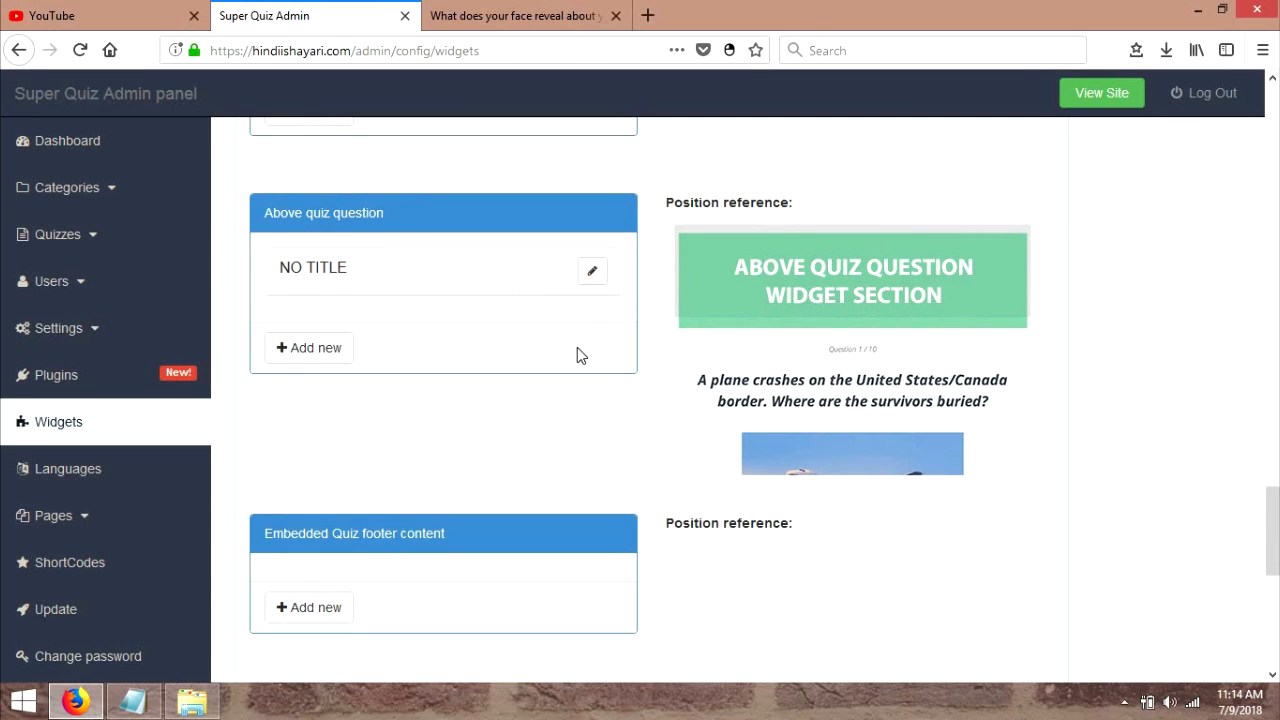
left_click(592, 272)
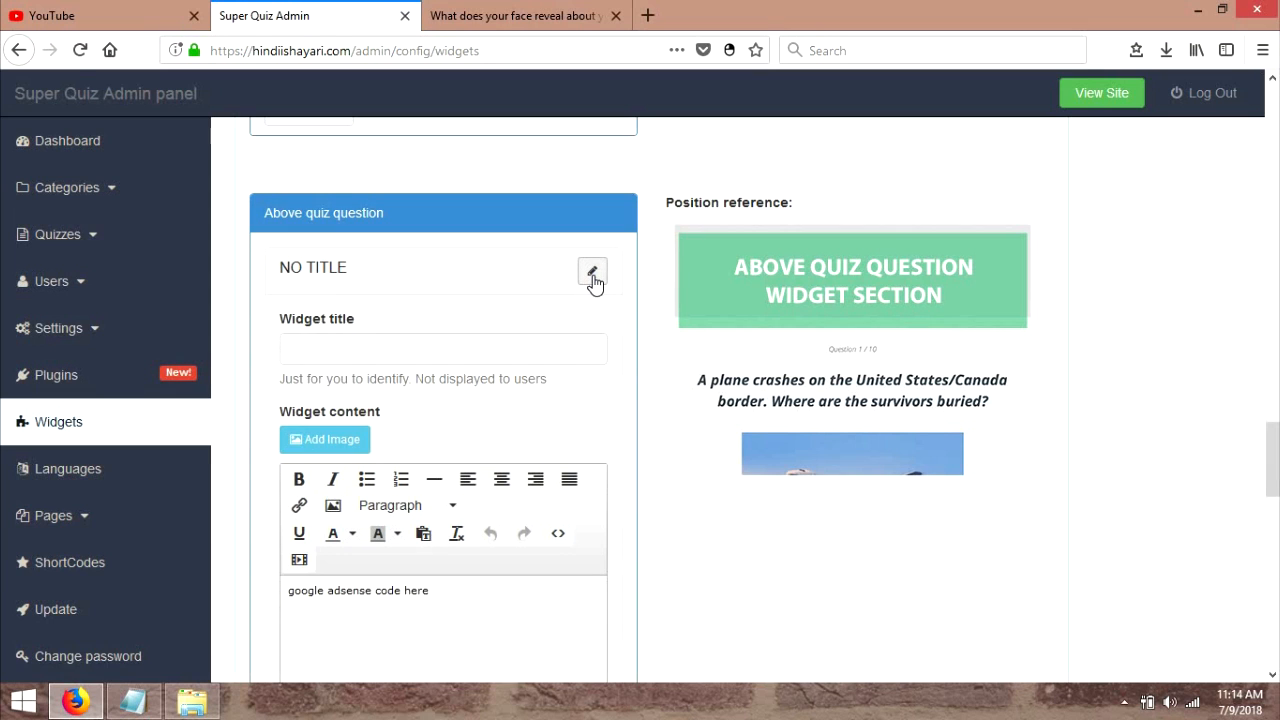
left_click(558, 538)
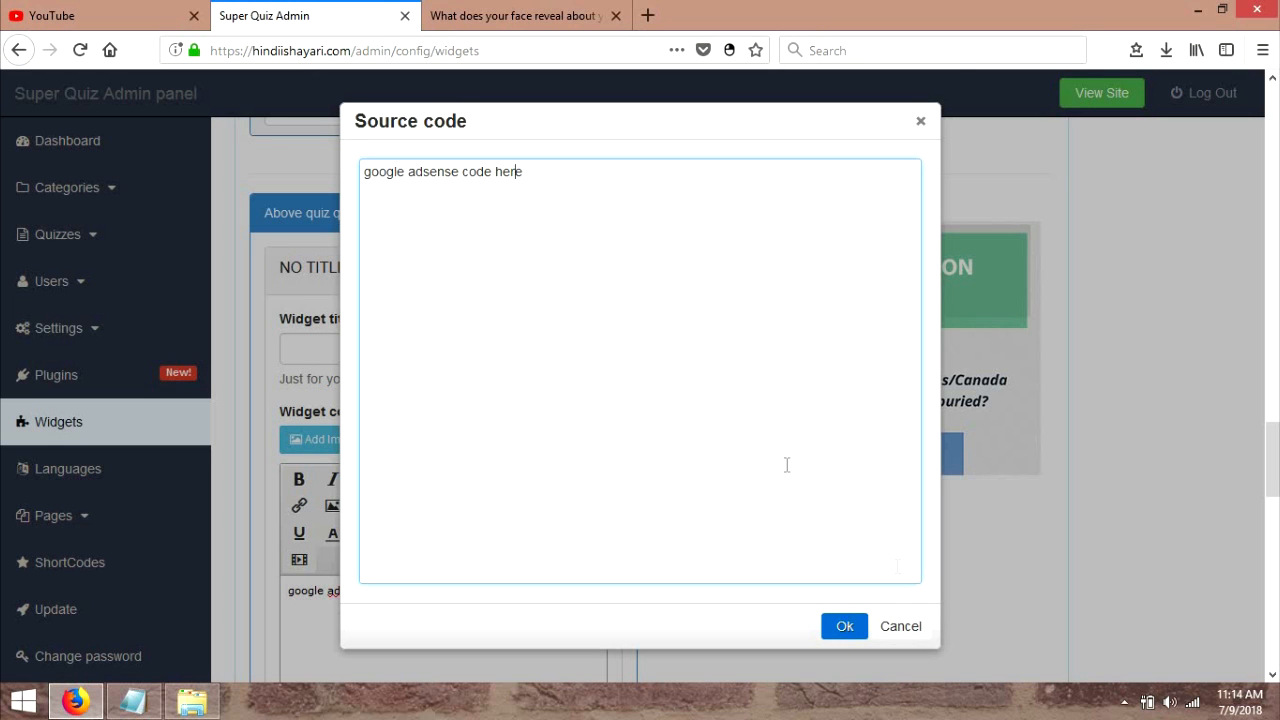
left_click(845, 626)
- Compare the live quiz page with the widget sections from Above quiz question up to Sidebar
left_click(530, 10)
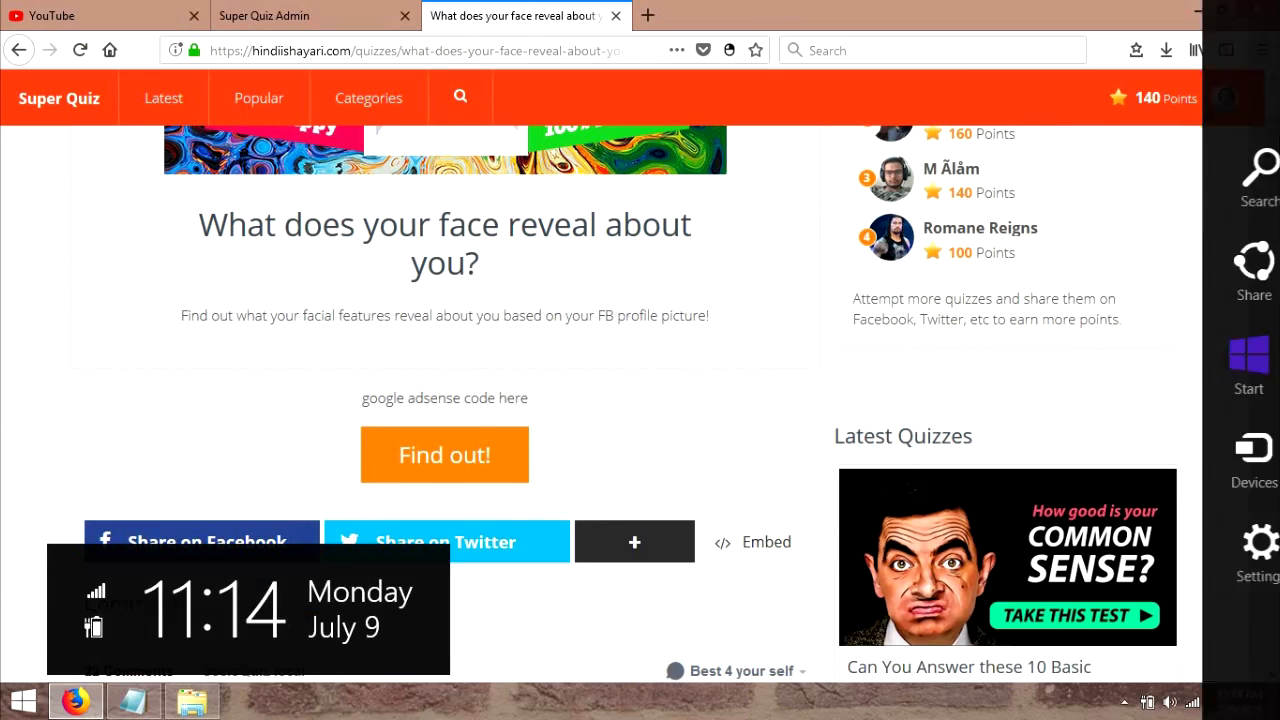
scroll(640, 400, "up", 3)
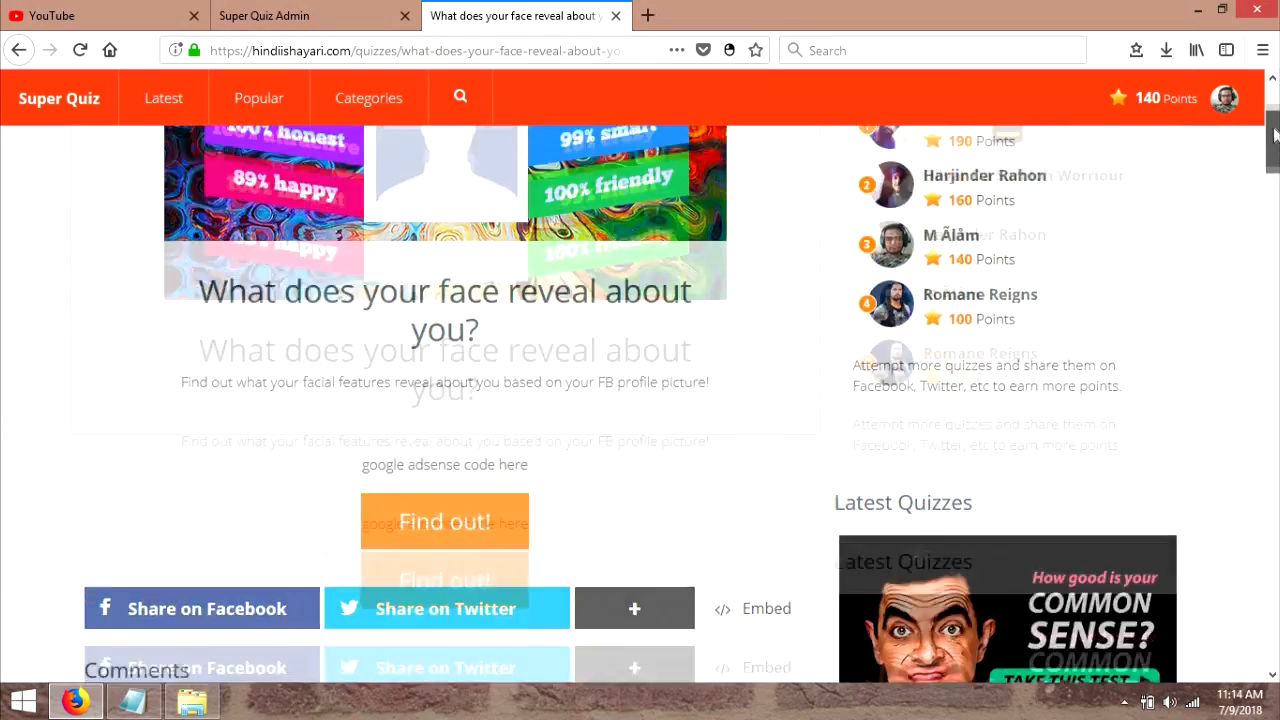
scroll(640, 400, "down", 6)
scroll(1015, 312, "down", 2)
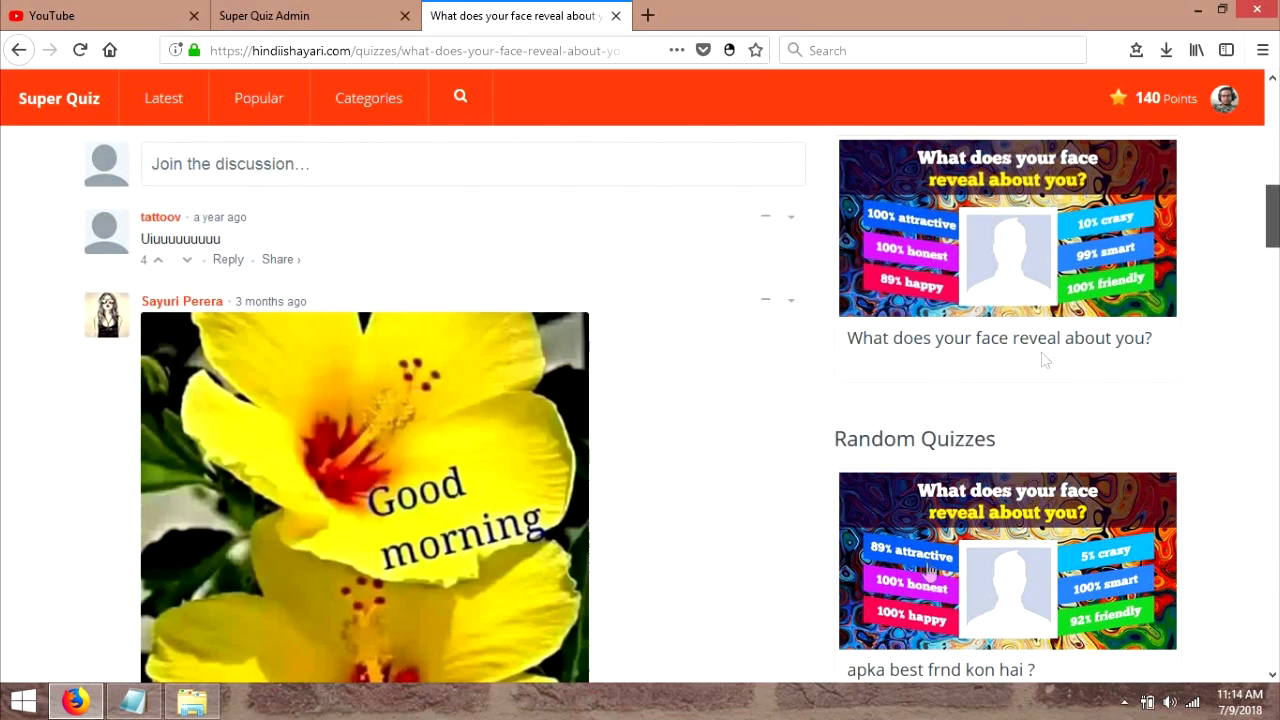
left_click(307, 12)
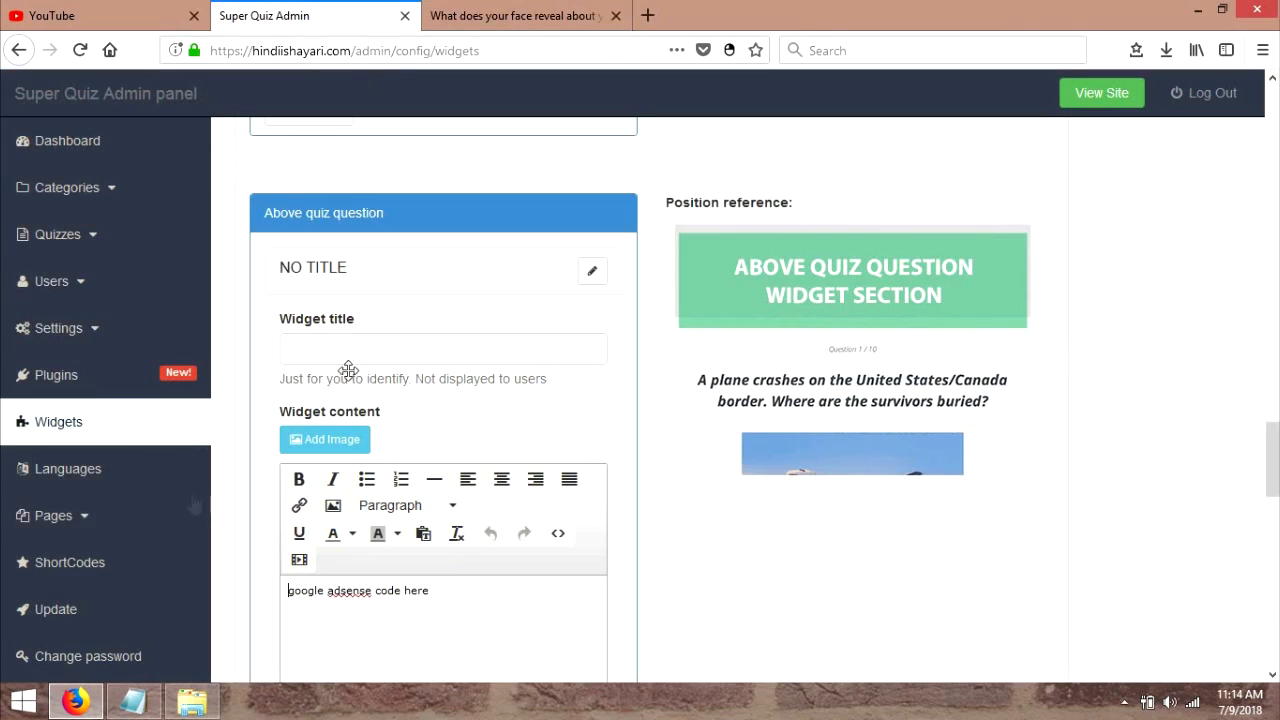
left_click_drag(1272, 460, 1208, 125)
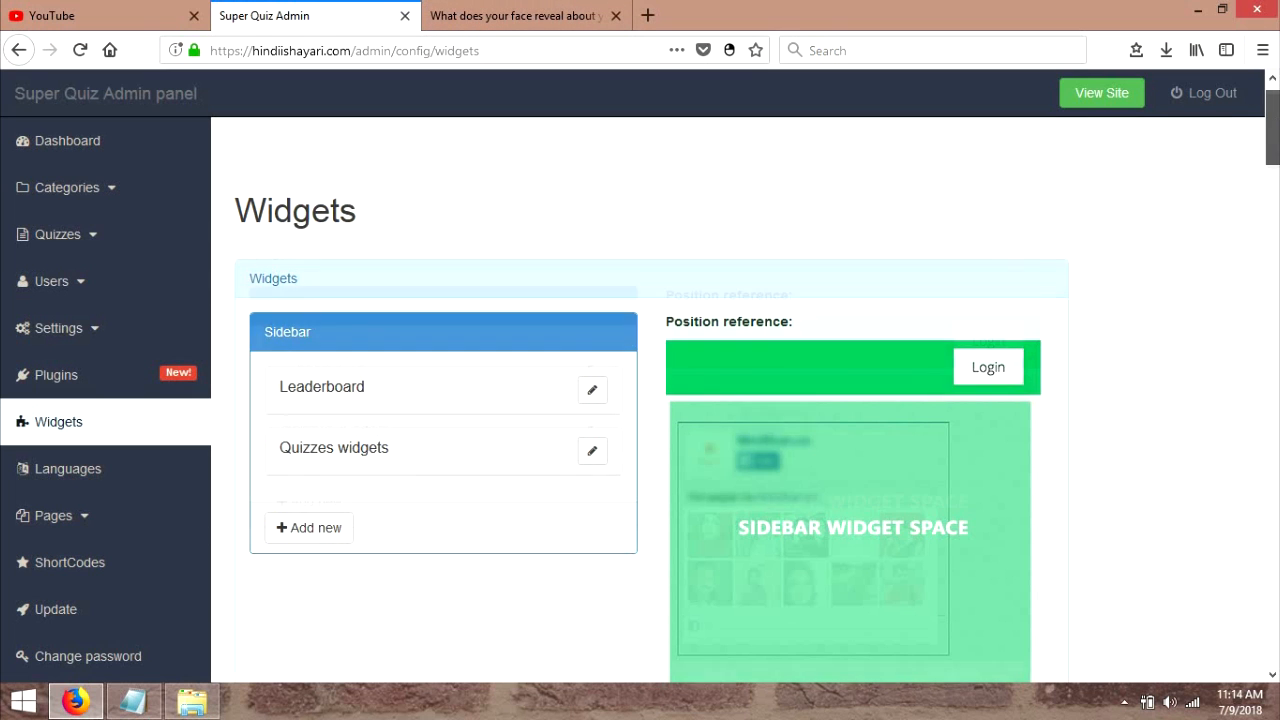
scroll(764, 401, "down", 5)
- Review the whole live quiz page from the comments down to the footer and back up to the quiz heading
left_click(515, 15)
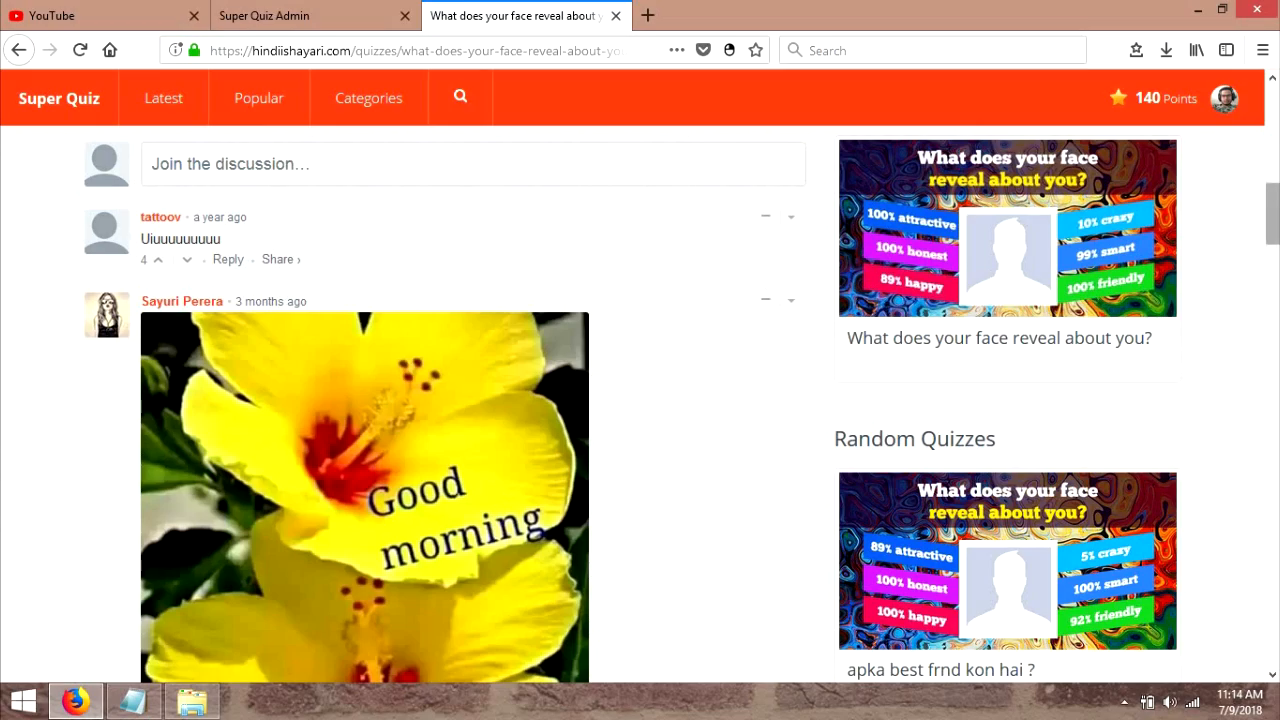
scroll(1272, 237, "down", 15)
scroll(1265, 160, "up", 15)
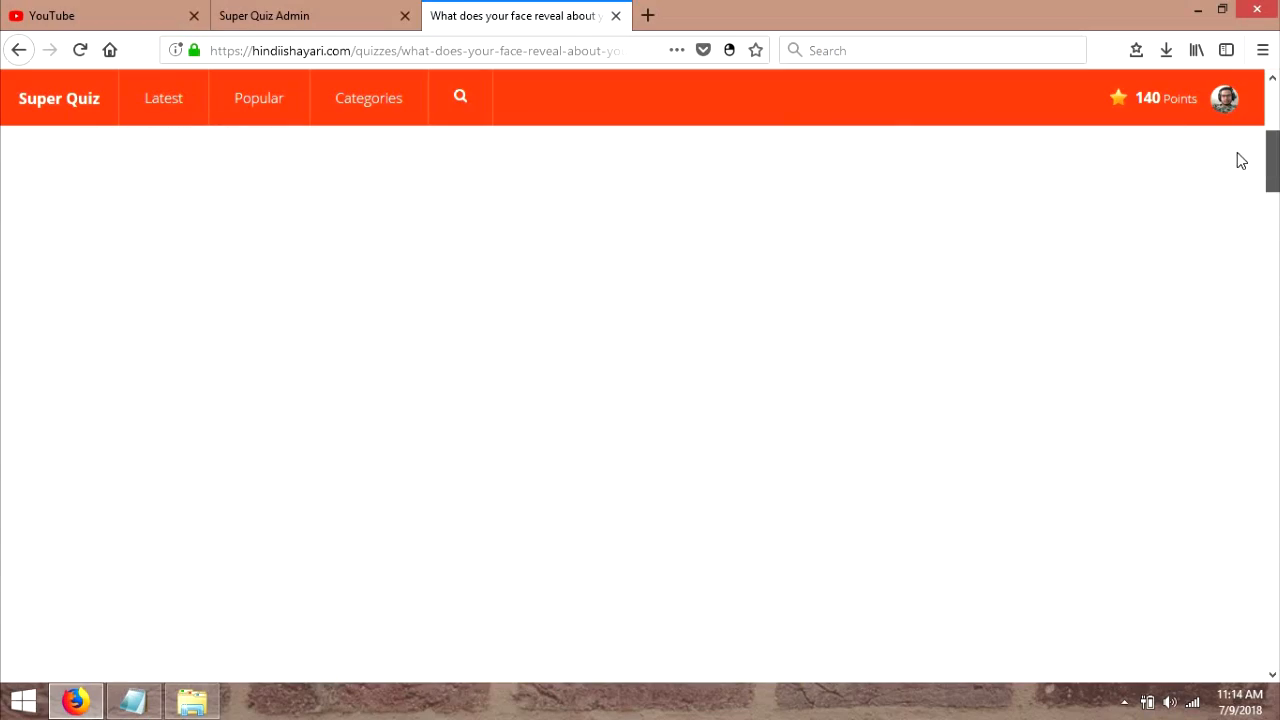
scroll(1263, 122, "up", 4)
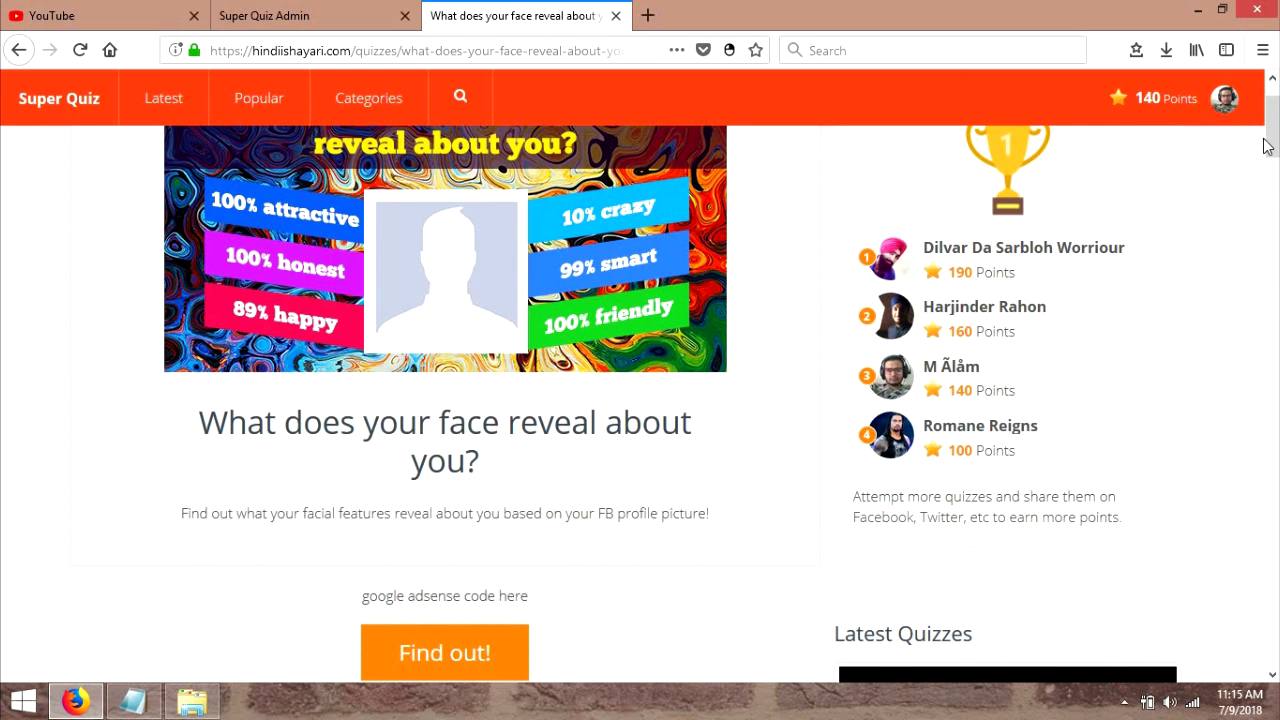
left_click_drag(1272, 127, 1272, 620)
left_click_drag(1277, 690, 308, 555)
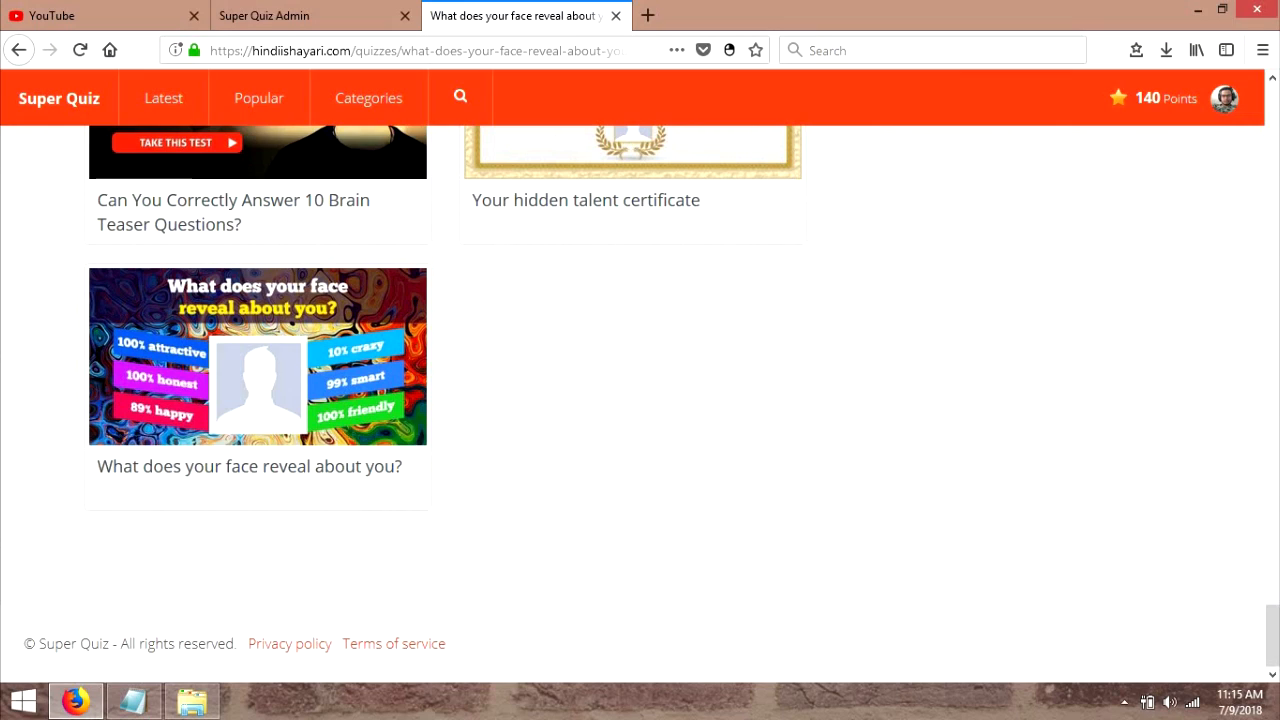
left_click_drag(1271, 635, 1268, 82)
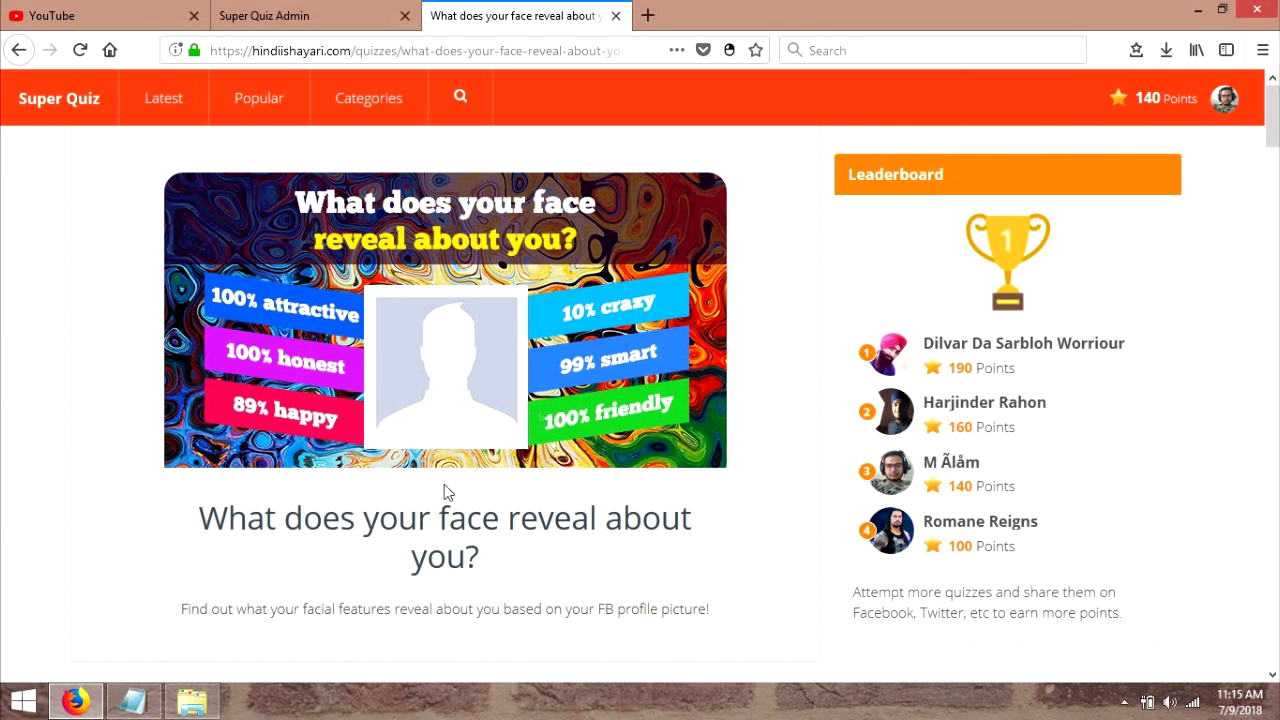
- View the Sidebar's Leaderboard widget settings, cancel the edit, and compare with the live quiz page
left_click(300, 15)
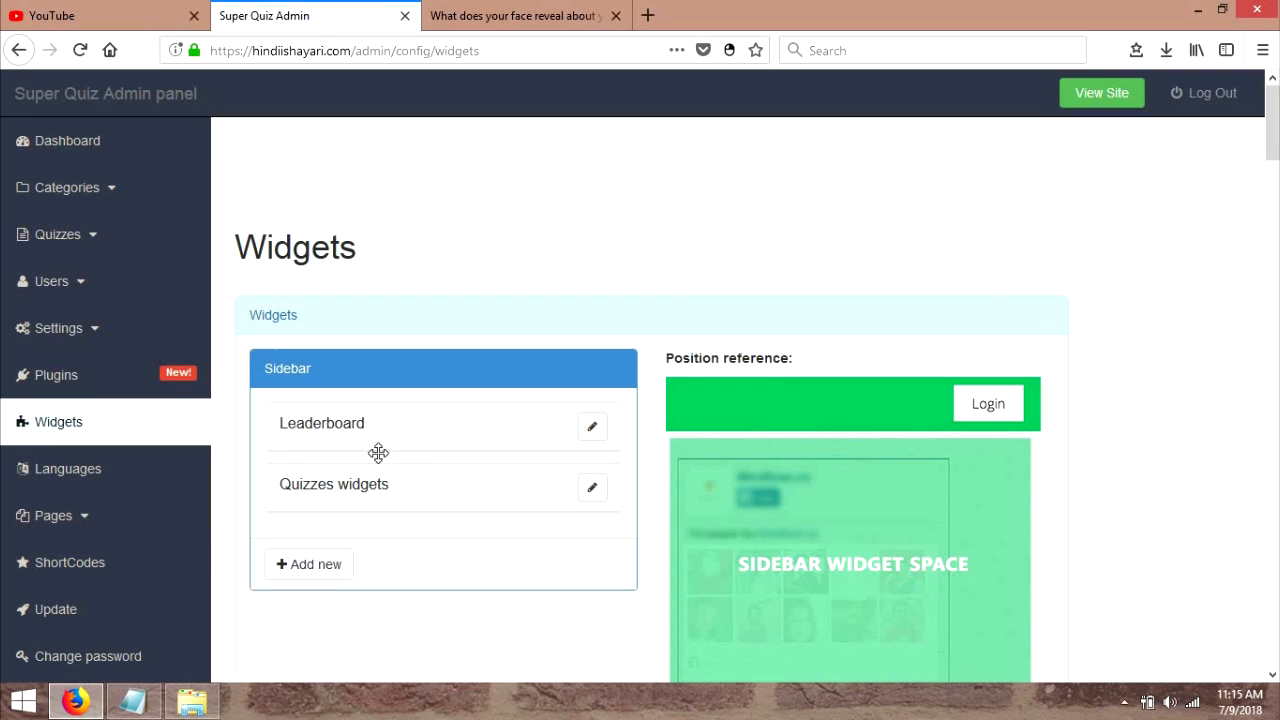
left_click(593, 429)
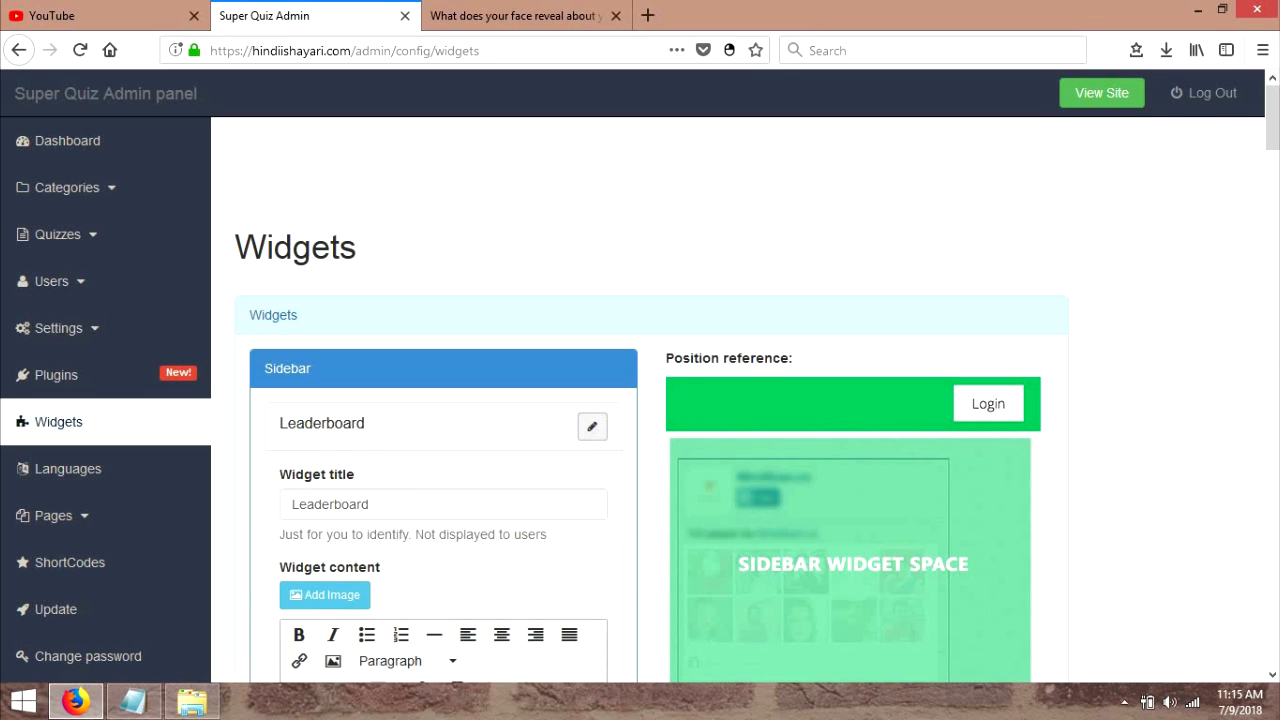
left_click_drag(1275, 90, 1276, 188)
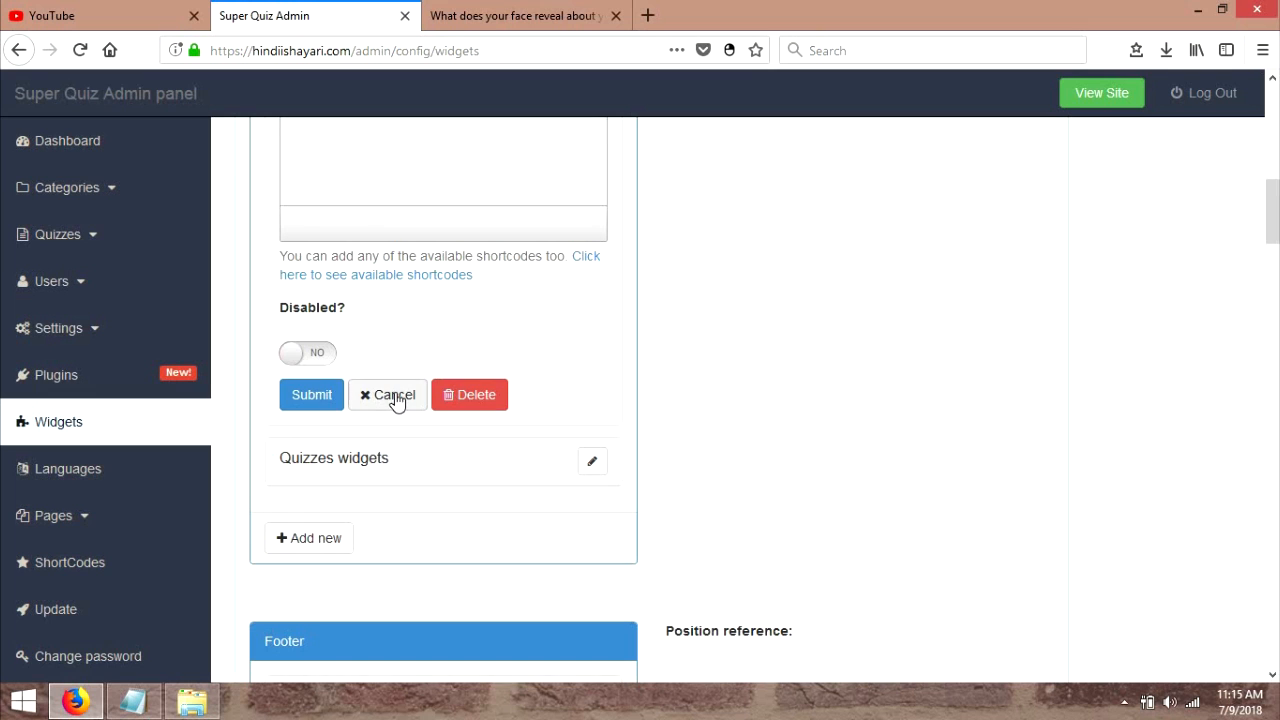
left_click(398, 395)
left_click(515, 15)
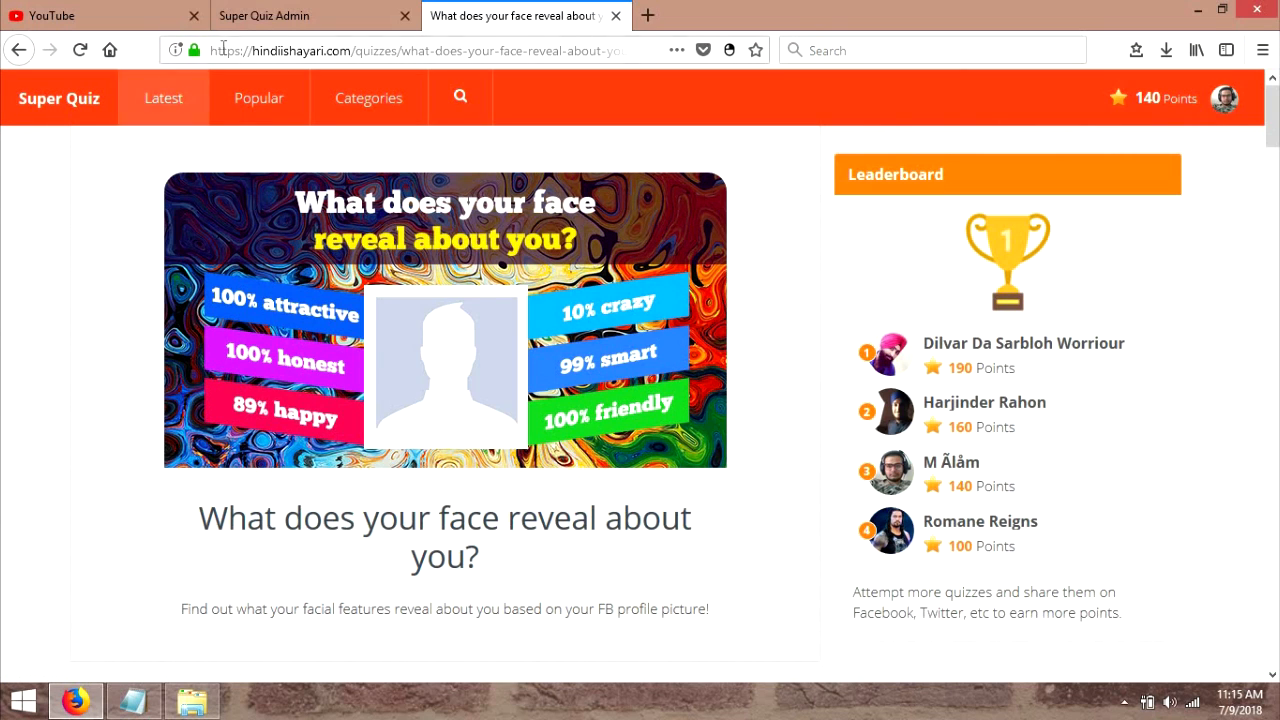
left_click(336, 10)
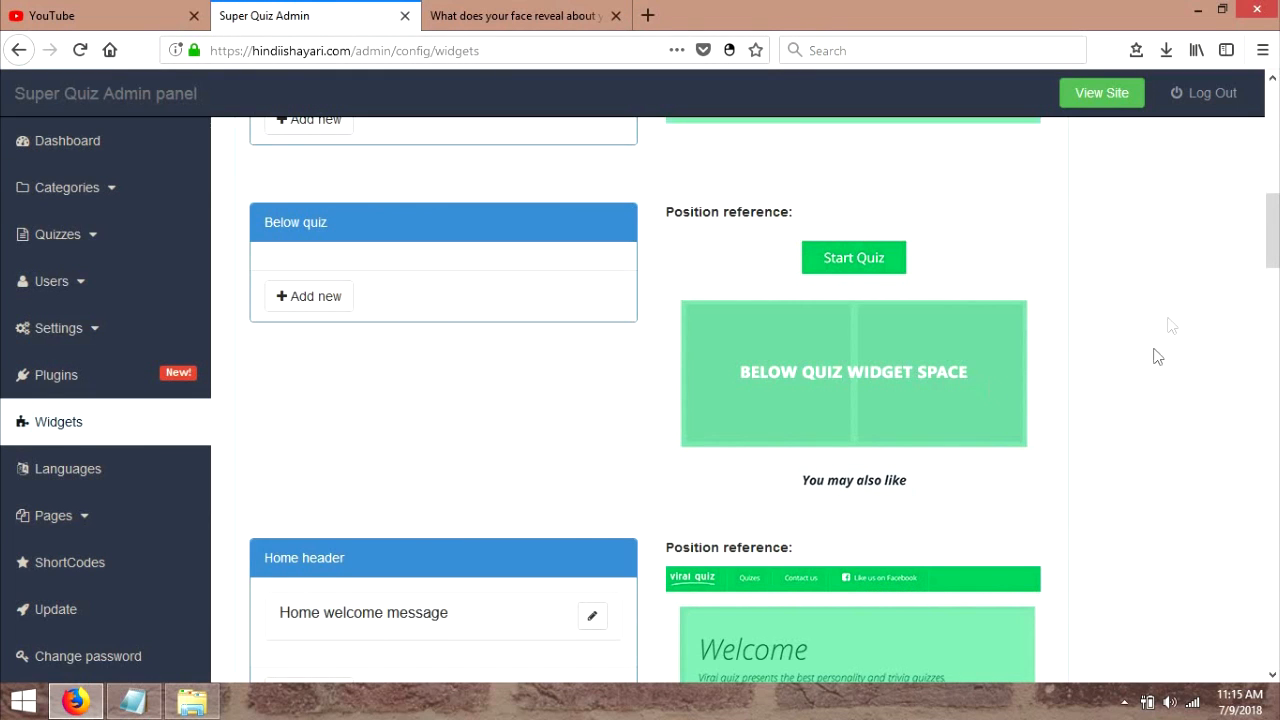
- Open the Main Settings page, leaving the widgets page without saving
left_click_drag(1271, 232, 1255, 125)
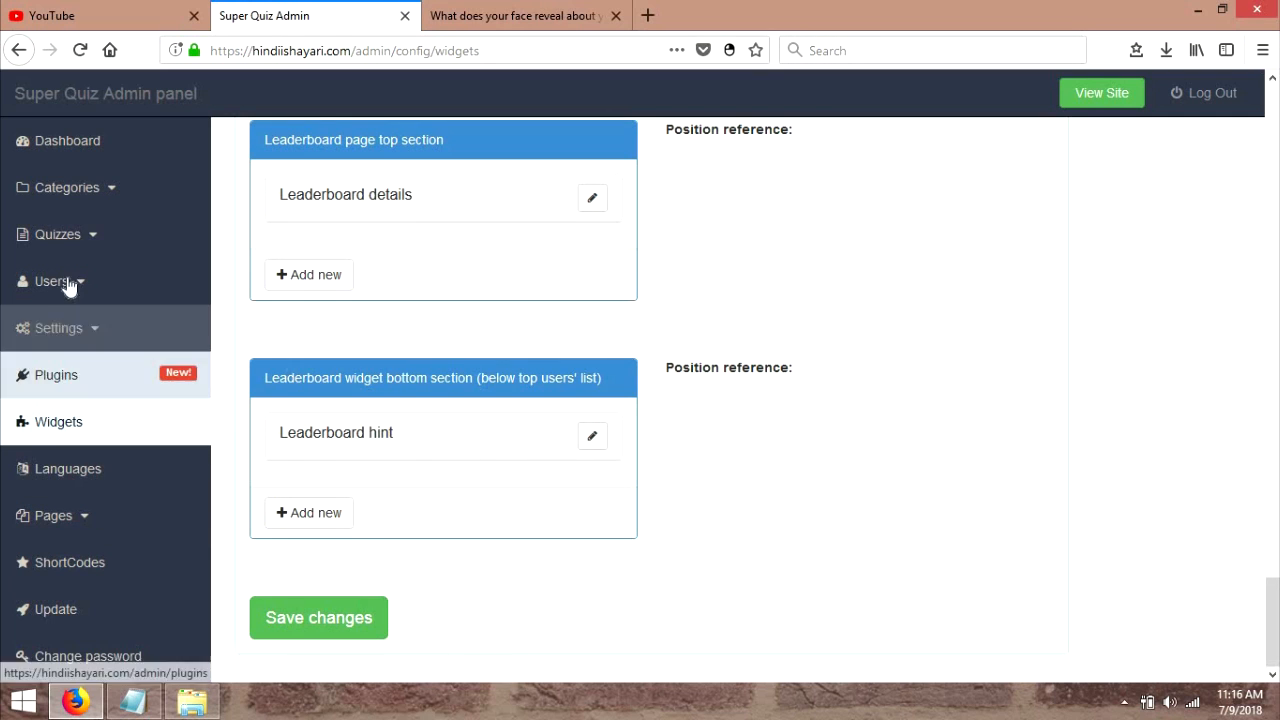
left_click(80, 333)
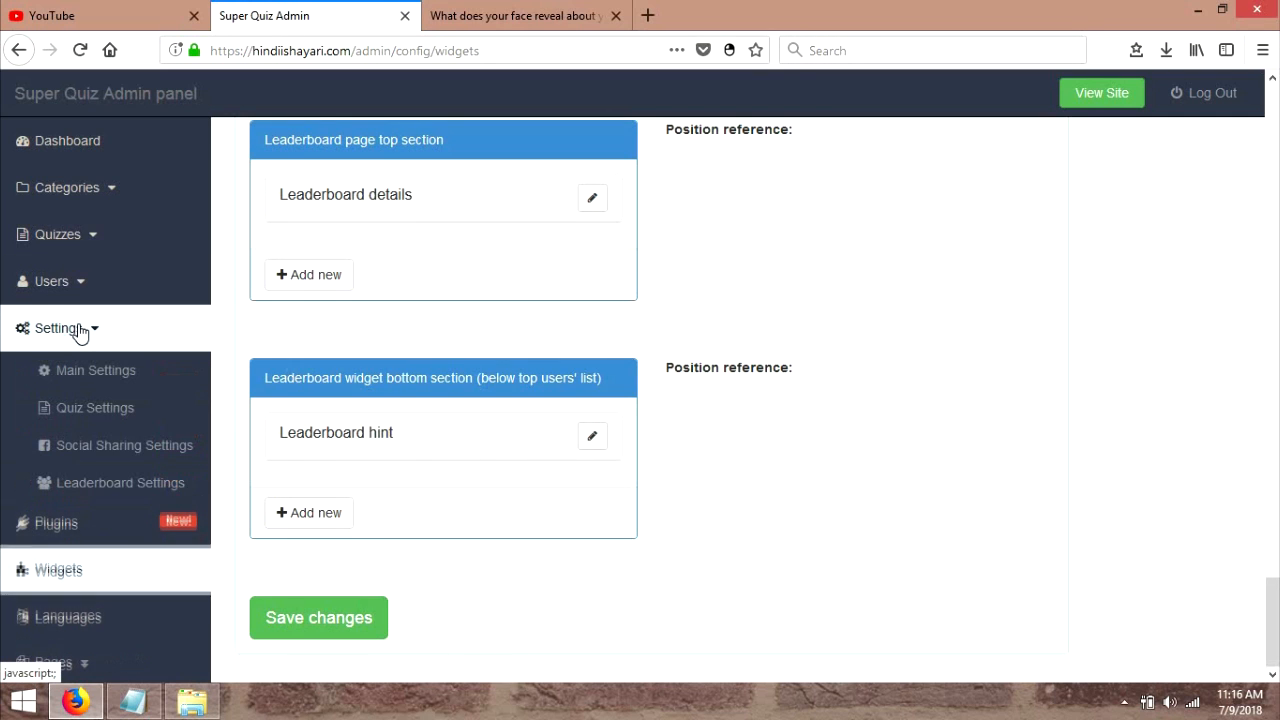
left_click(137, 374)
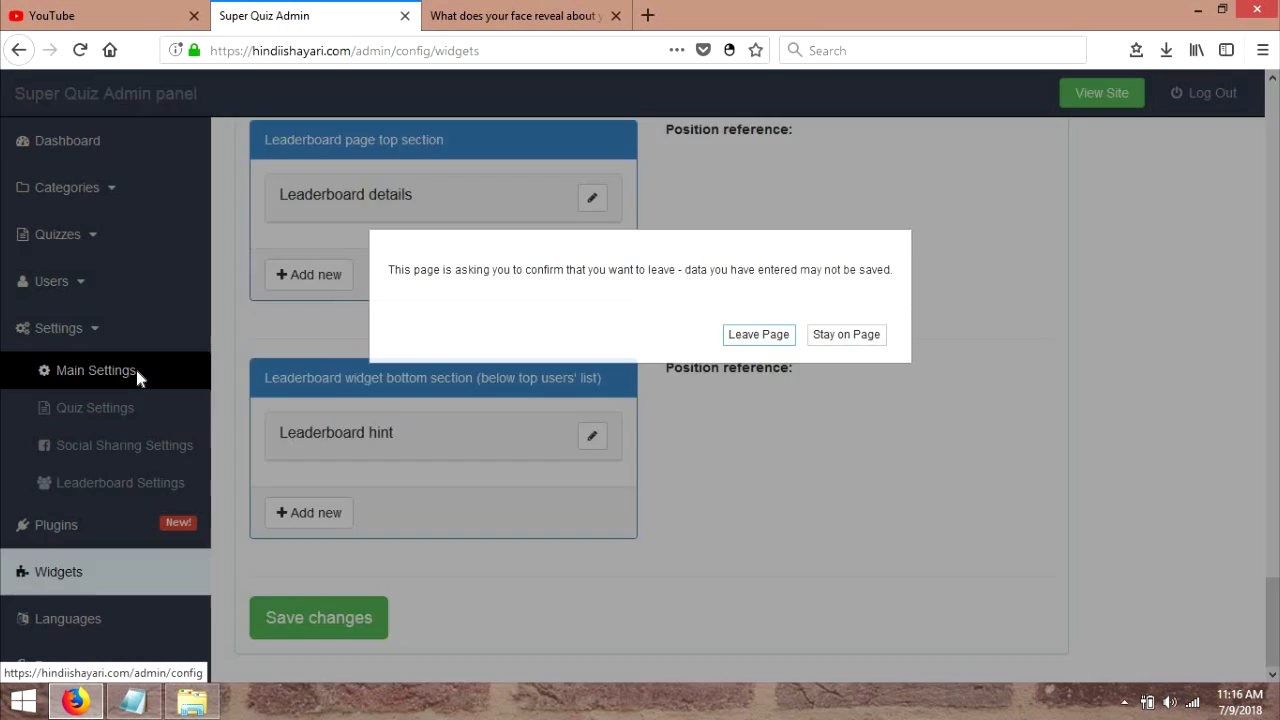
left_click(757, 334)
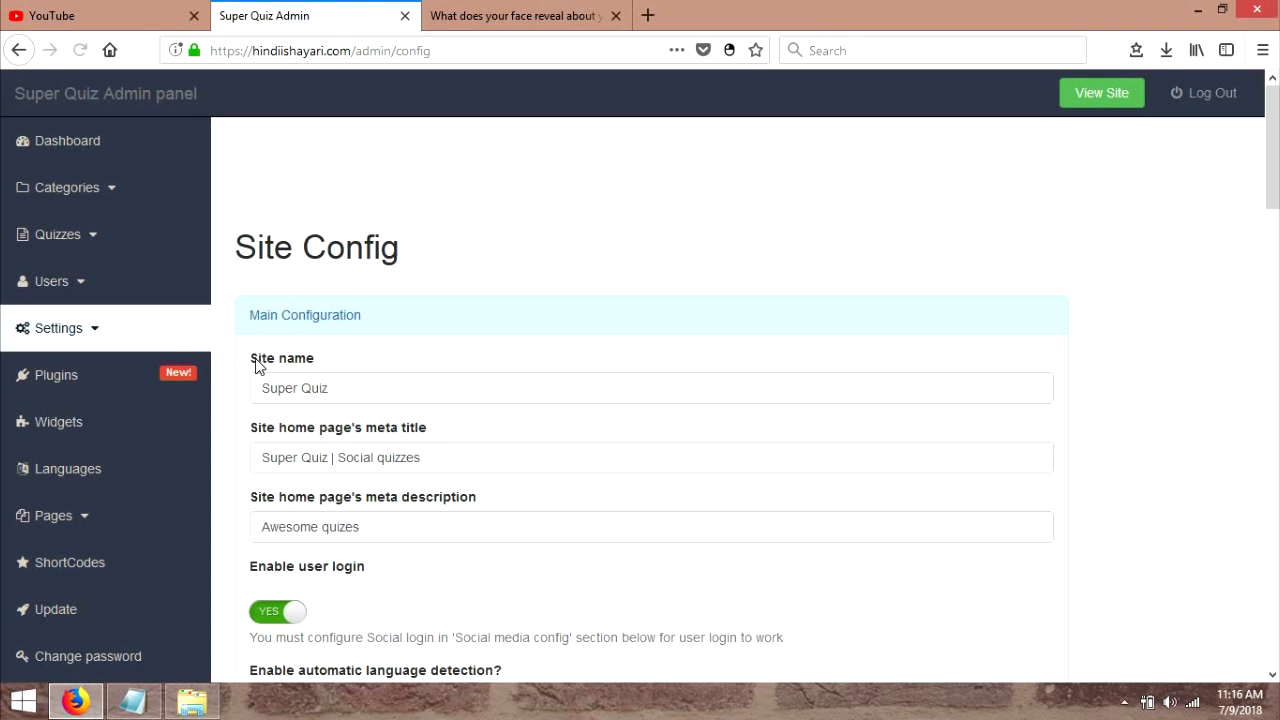
- Set the site name to "hindi shayari", comparing the field with the name in the live quiz page's header
left_click(493, 12)
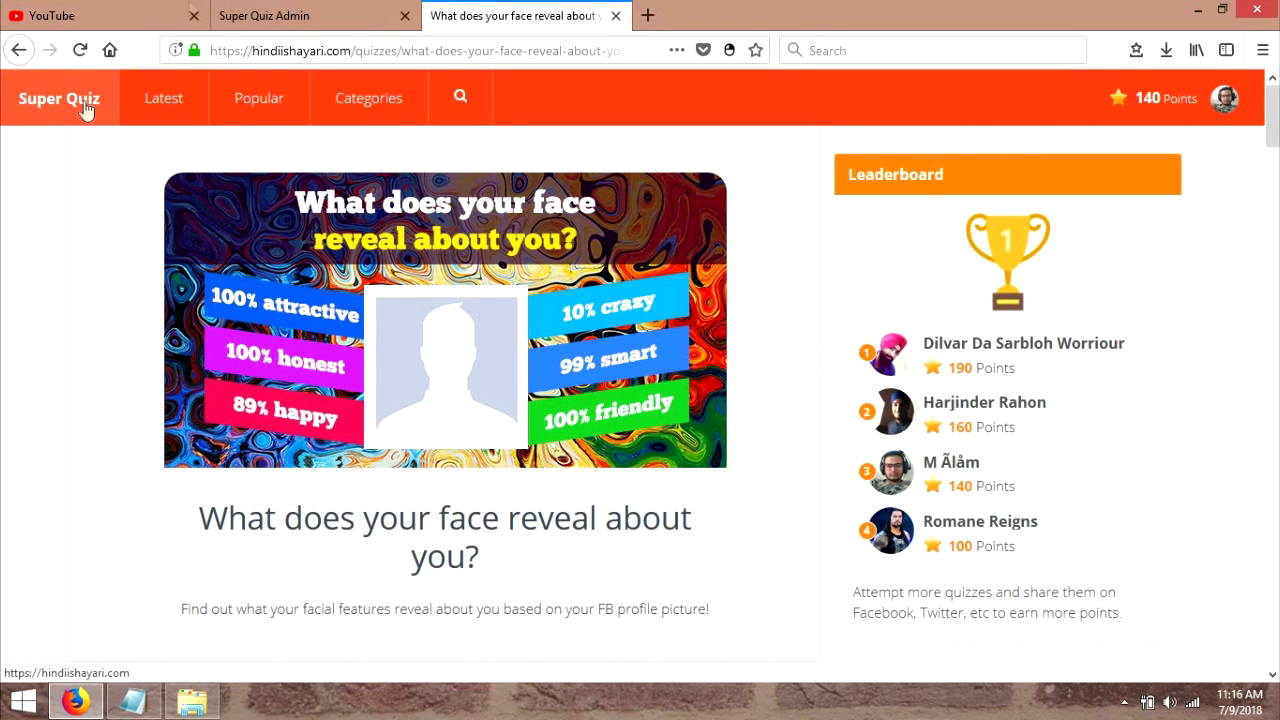
left_click(232, 14)
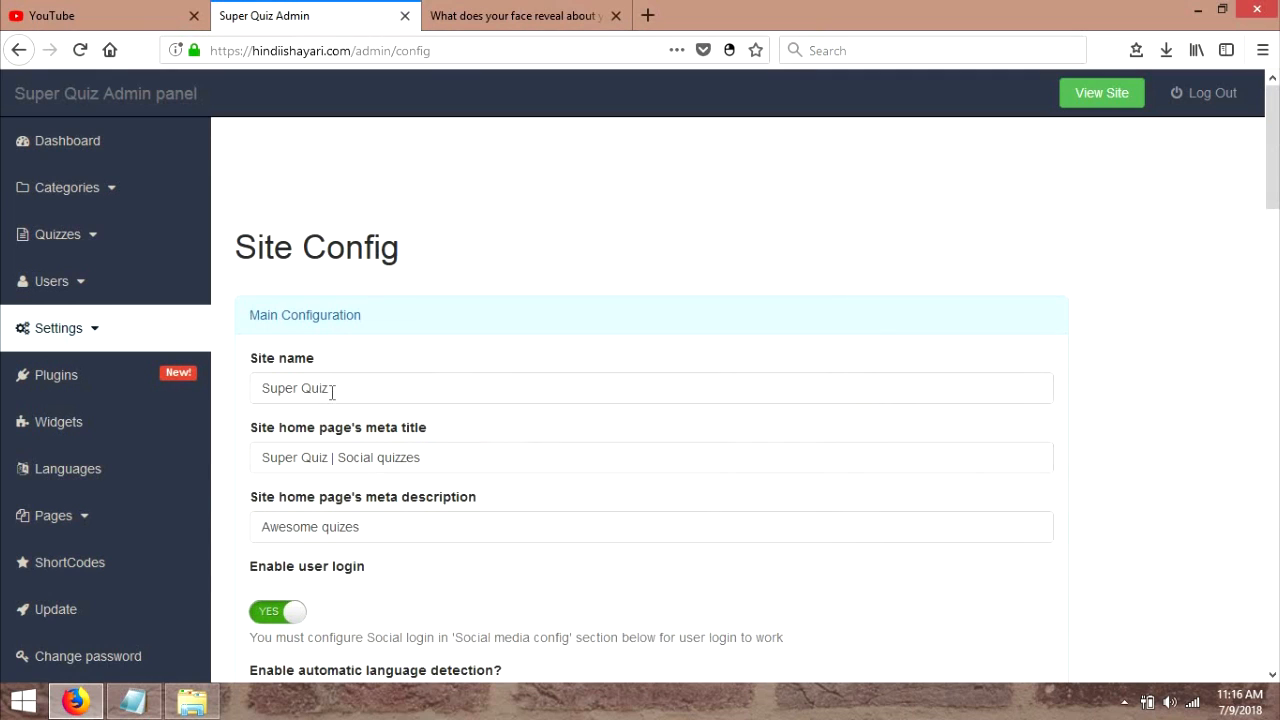
triple_click(332, 392)
type("hindi shayari")
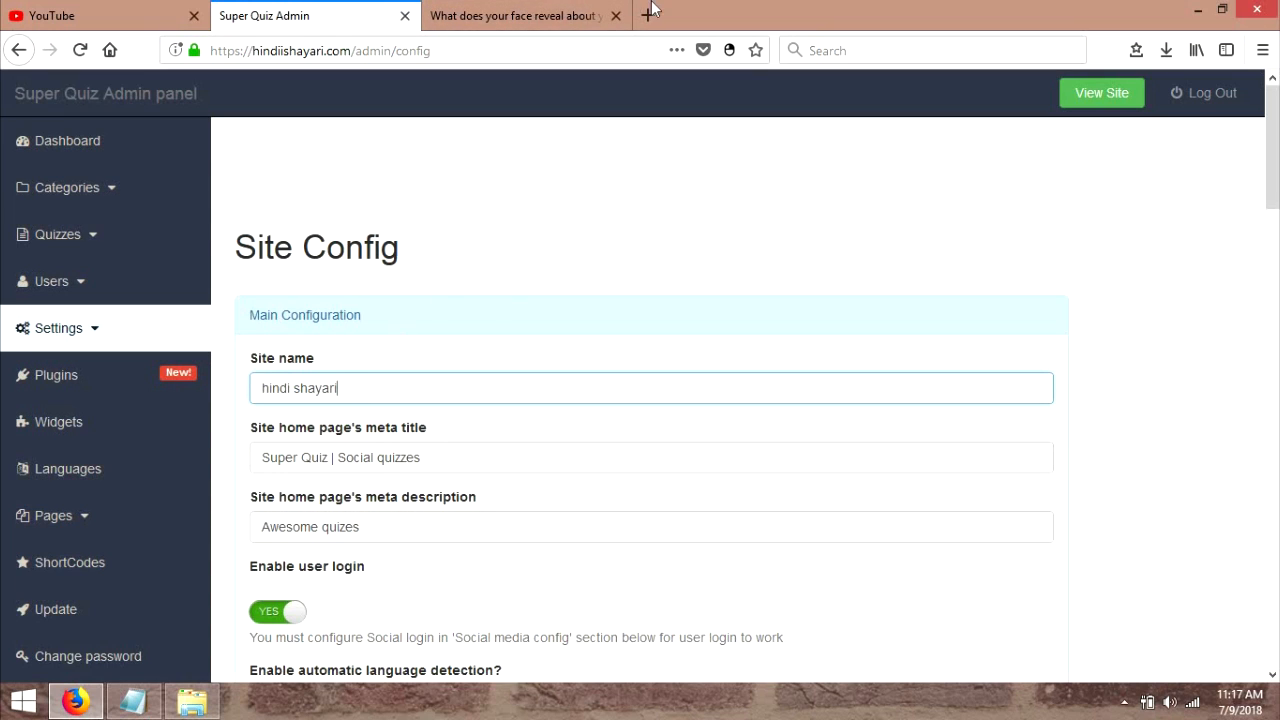
left_click(460, 12)
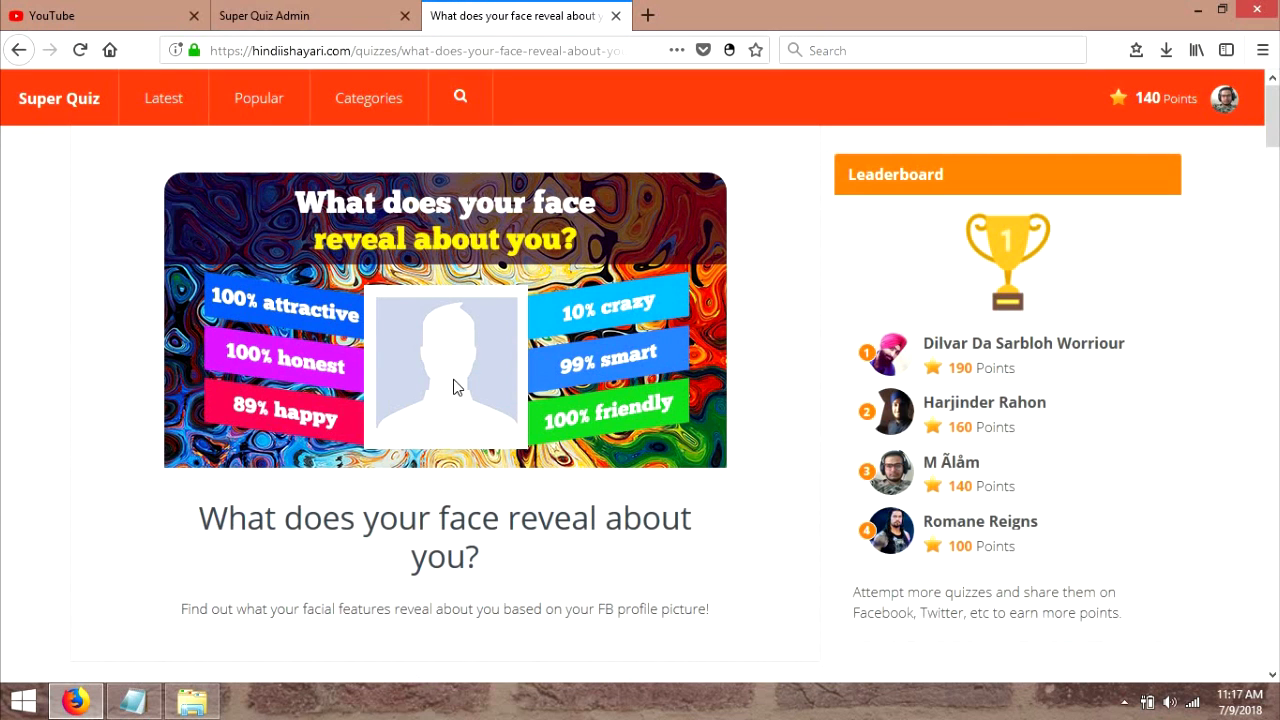
left_click(360, 12)
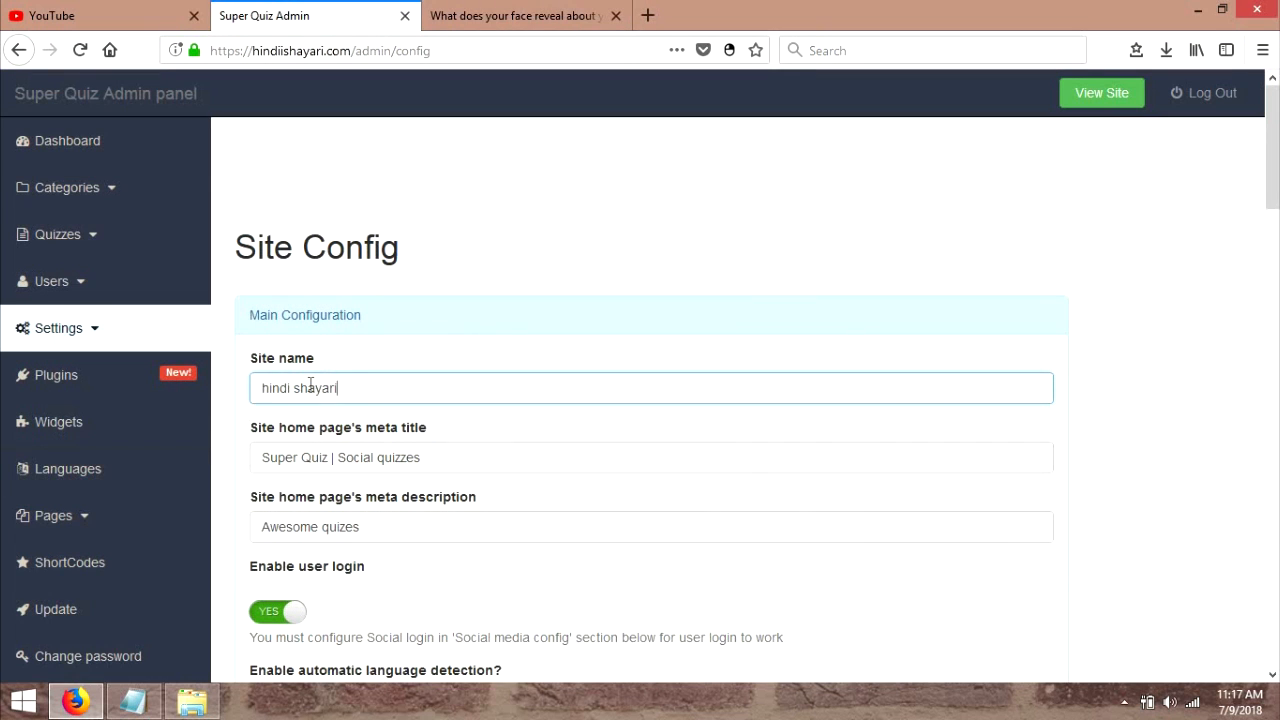
- Set the Navbar color to bright green #43f311, checking the live site's navigation bar for reference
left_click_drag(1274, 186, 1274, 306)
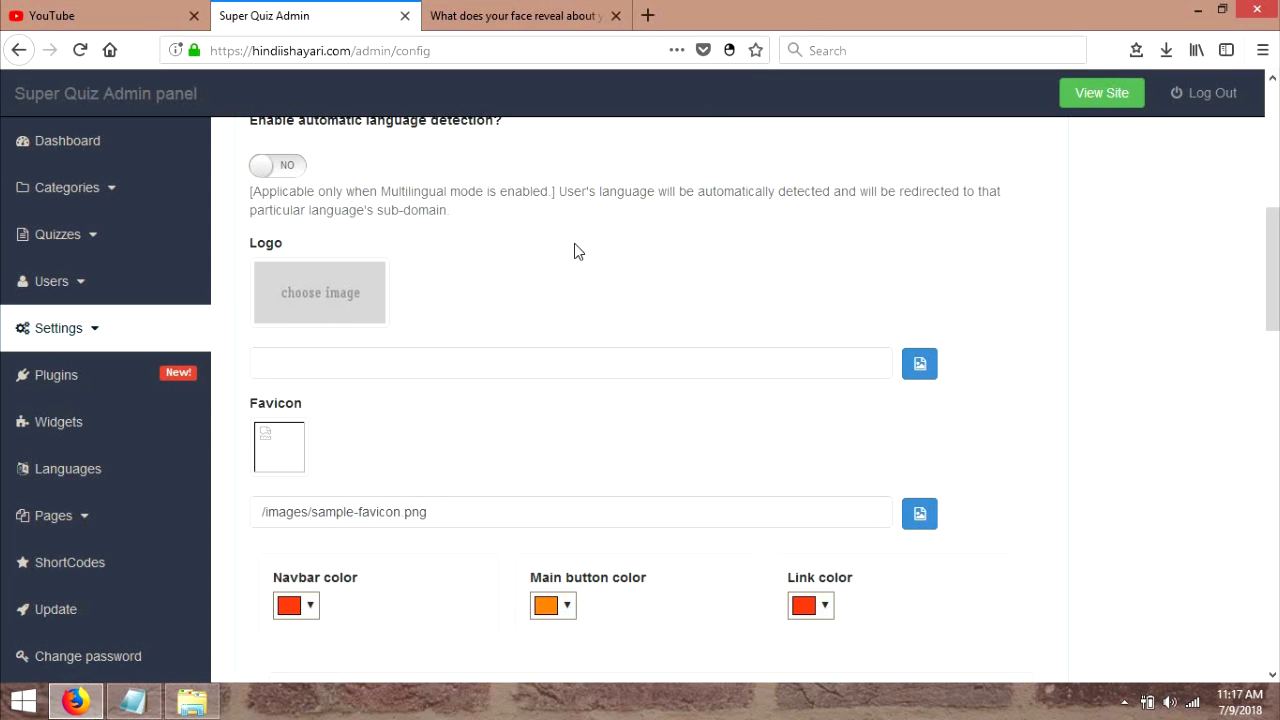
left_click_drag(1272, 262, 1272, 297)
left_click(510, 12)
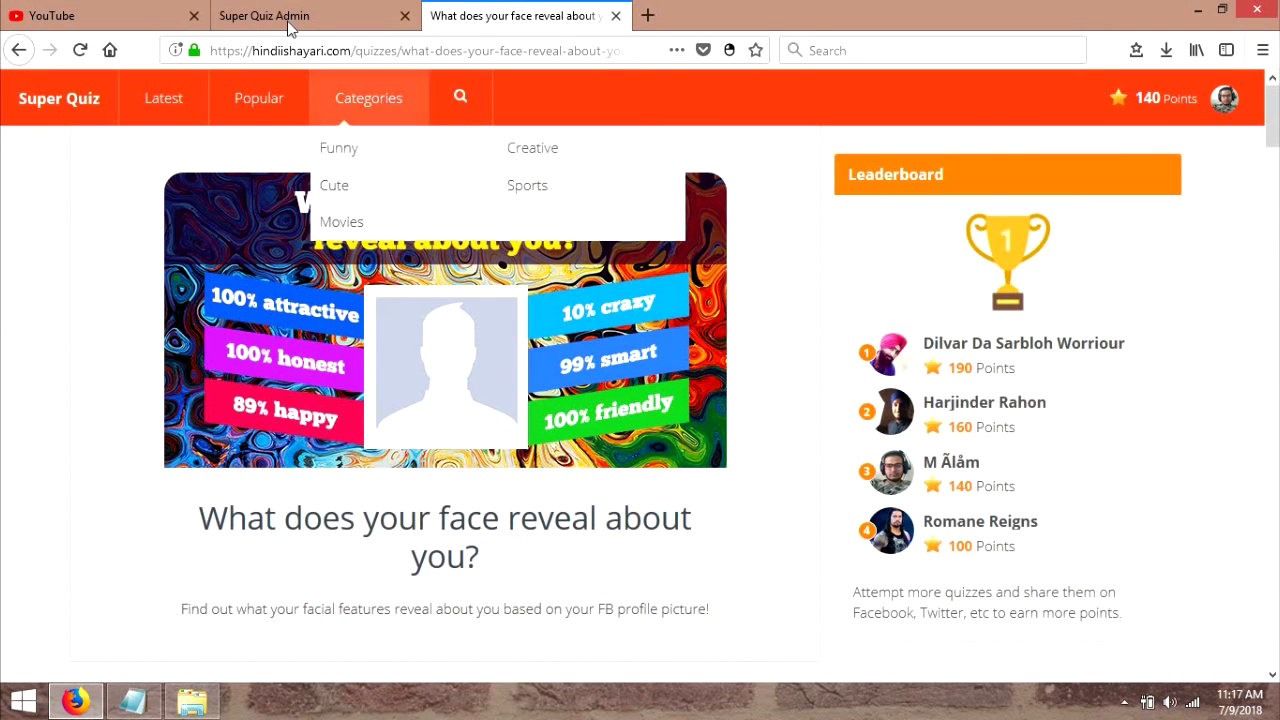
left_click(335, 12)
left_click(292, 450)
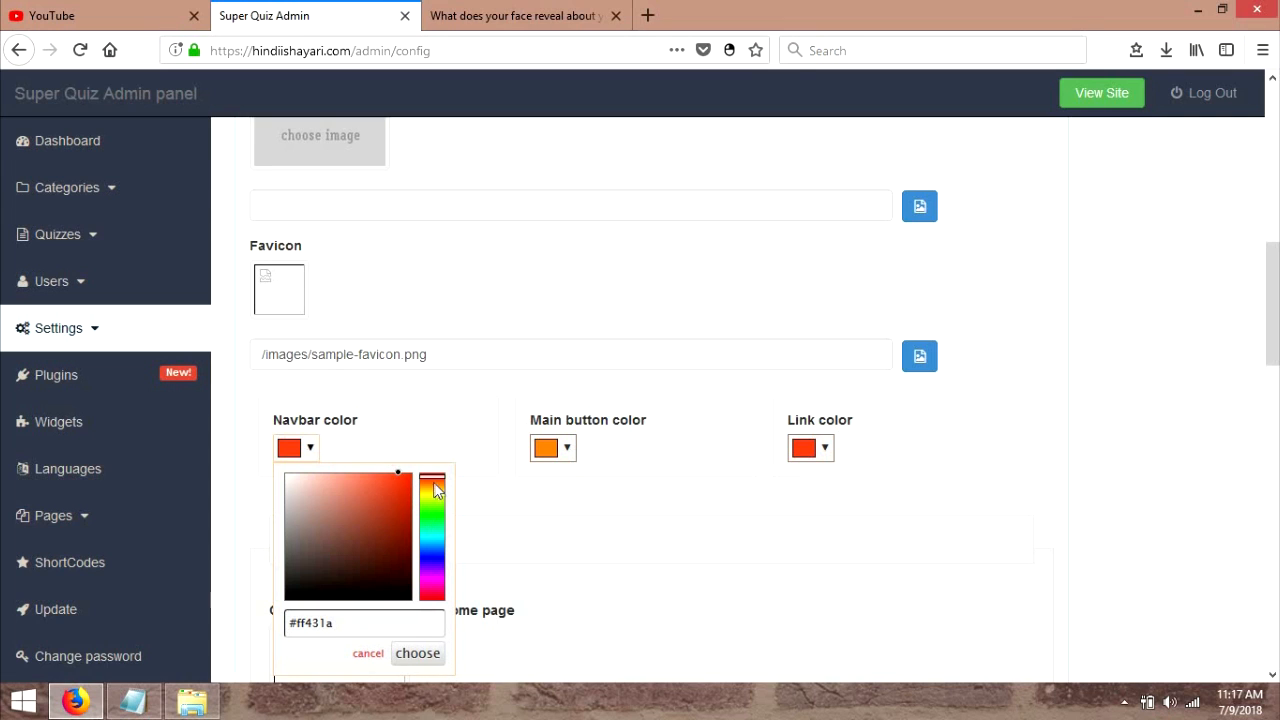
mouse_move(432, 490)
left_mouse_down()
mouse_move(431, 522)
mouse_move(432, 510)
left_mouse_up()
left_click(401, 479)
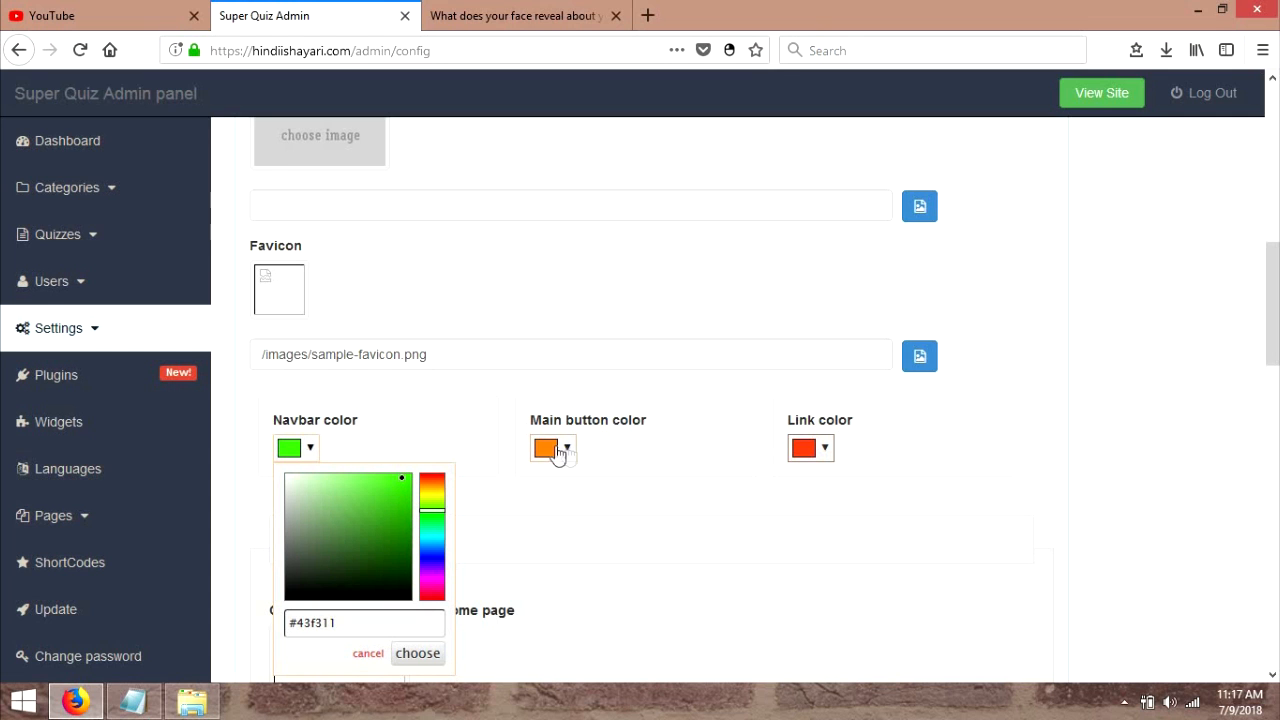
- Check the button on the live quiz page and try to set the Main button color to blue #1134ff
left_click(600, 18)
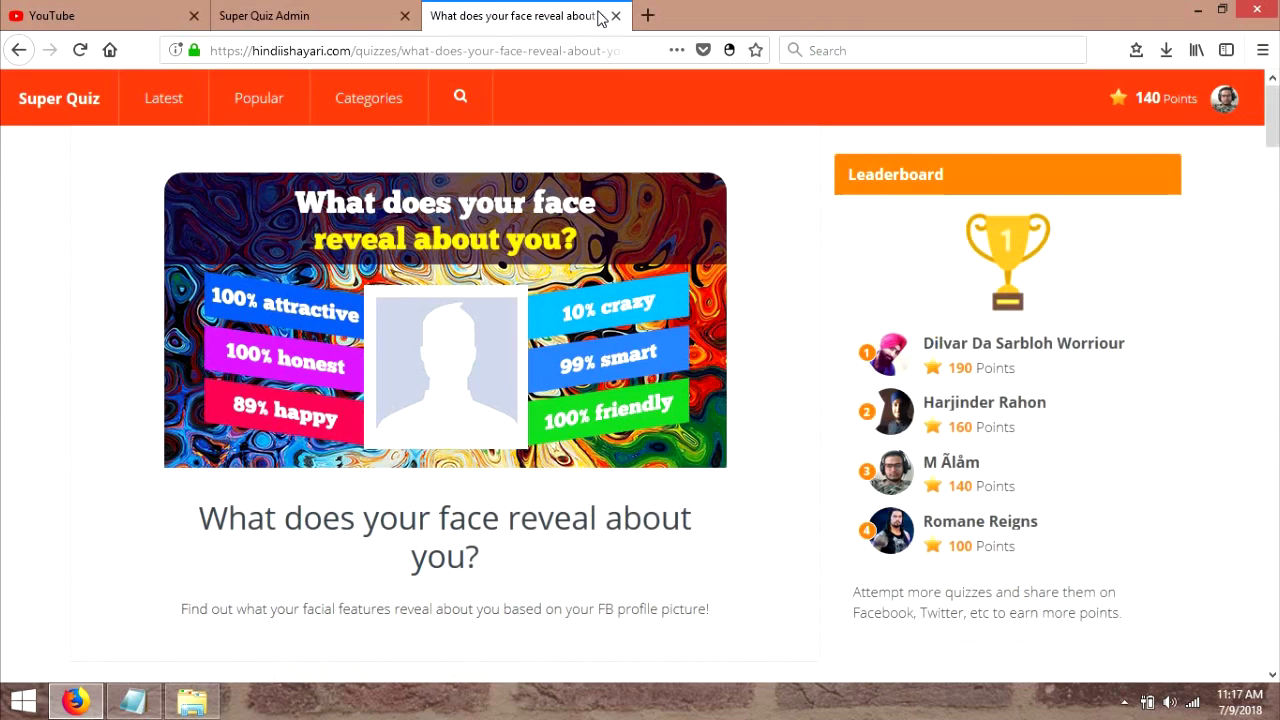
scroll(620, 290, "down", 3)
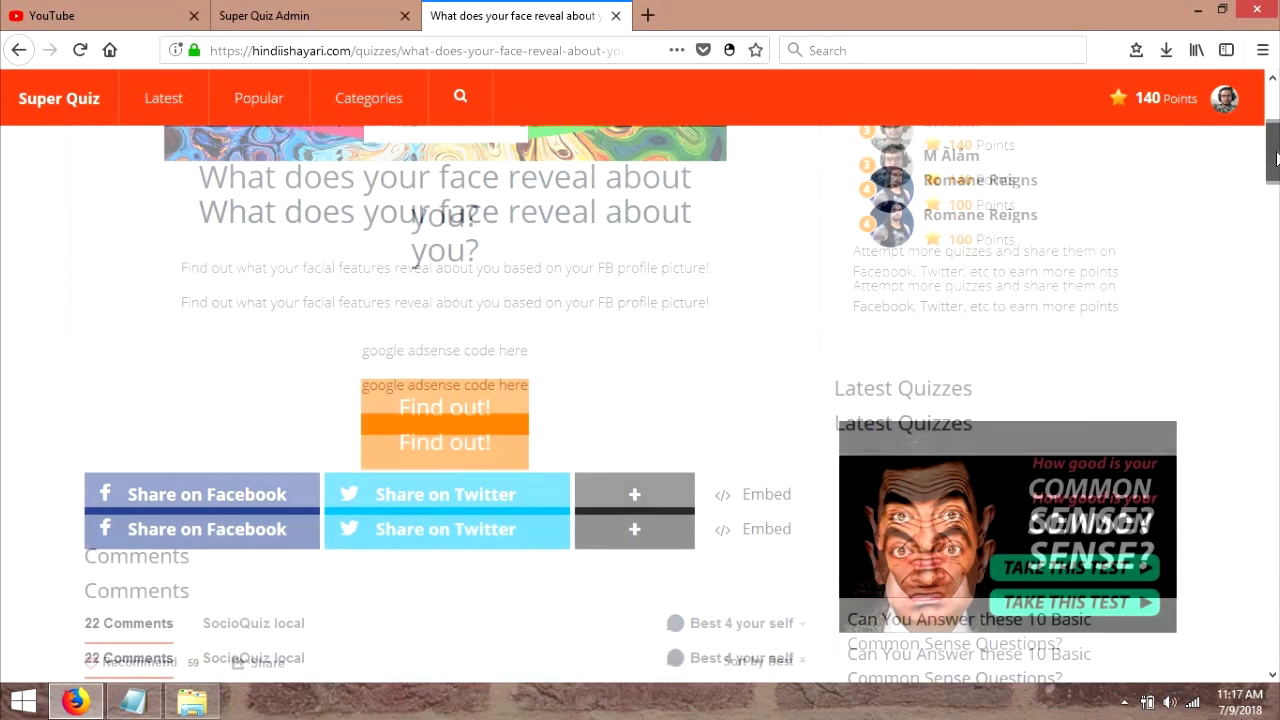
left_click(370, 10)
left_click(568, 449)
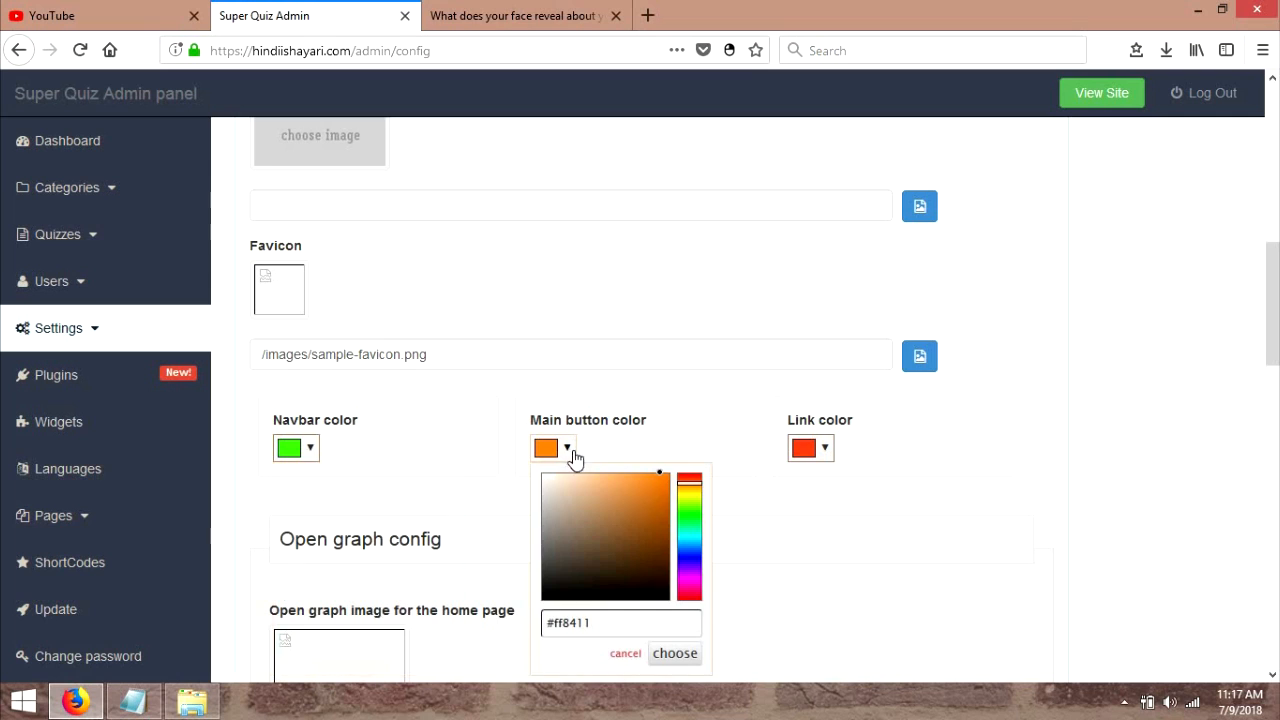
left_click_drag(688, 485, 691, 554)
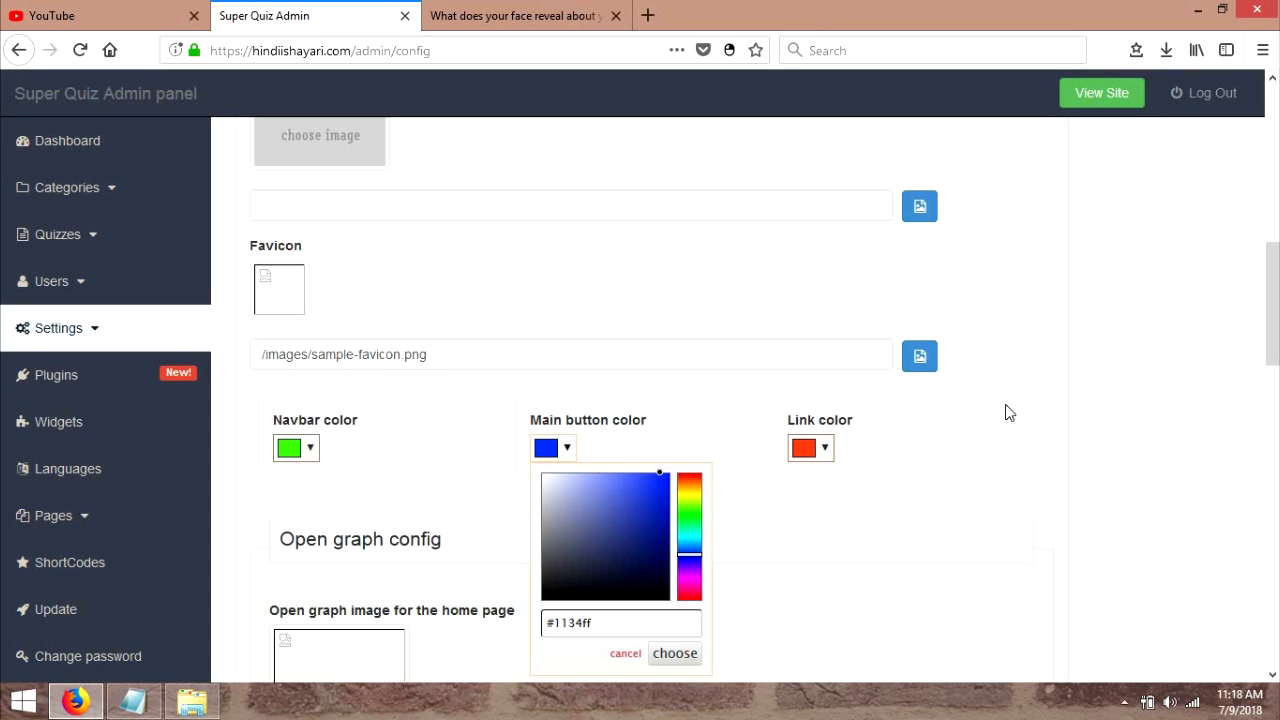
- Save the site configuration and reload the live quiz page
left_click_drag(1274, 342, 1275, 654)
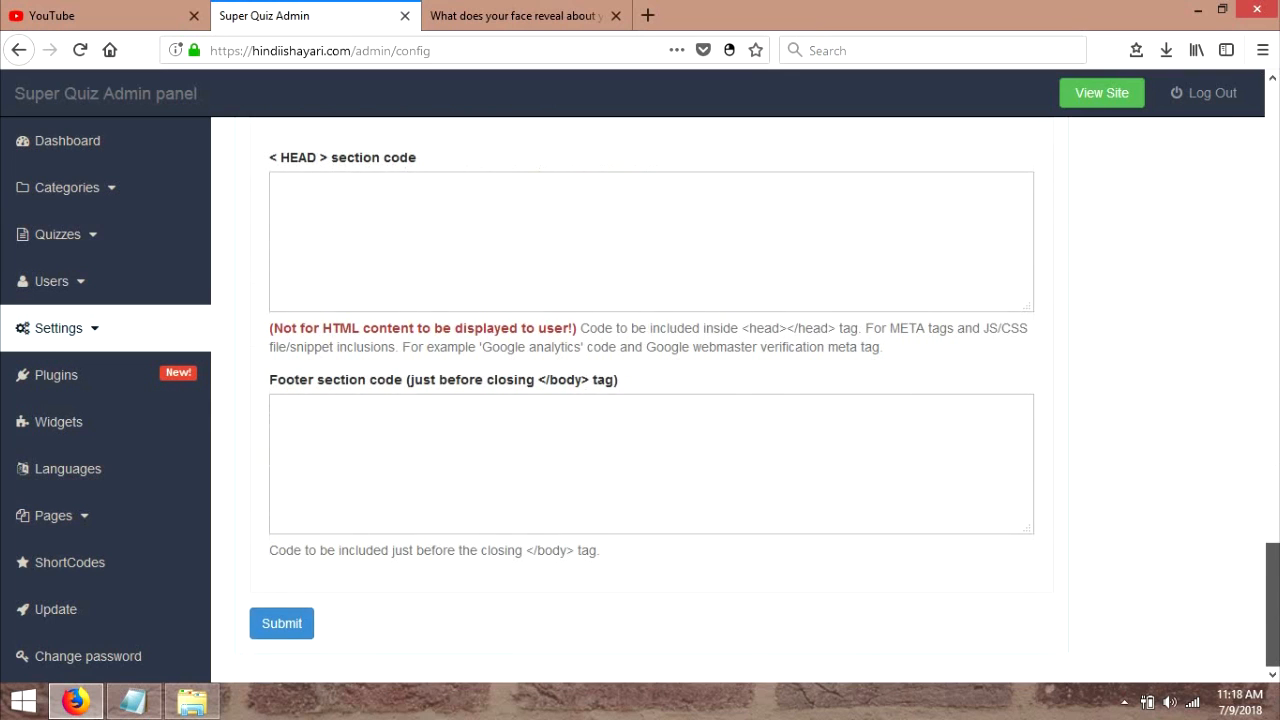
left_click(283, 625)
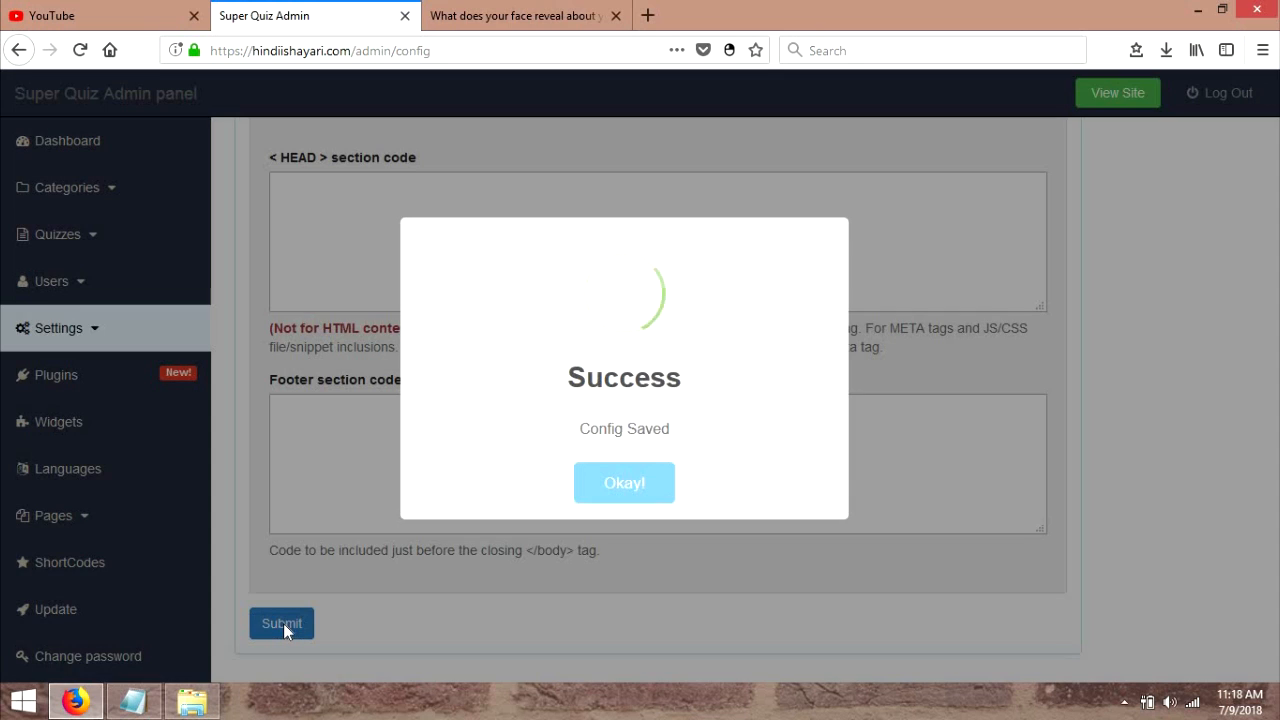
left_click(597, 477)
left_click(515, 15)
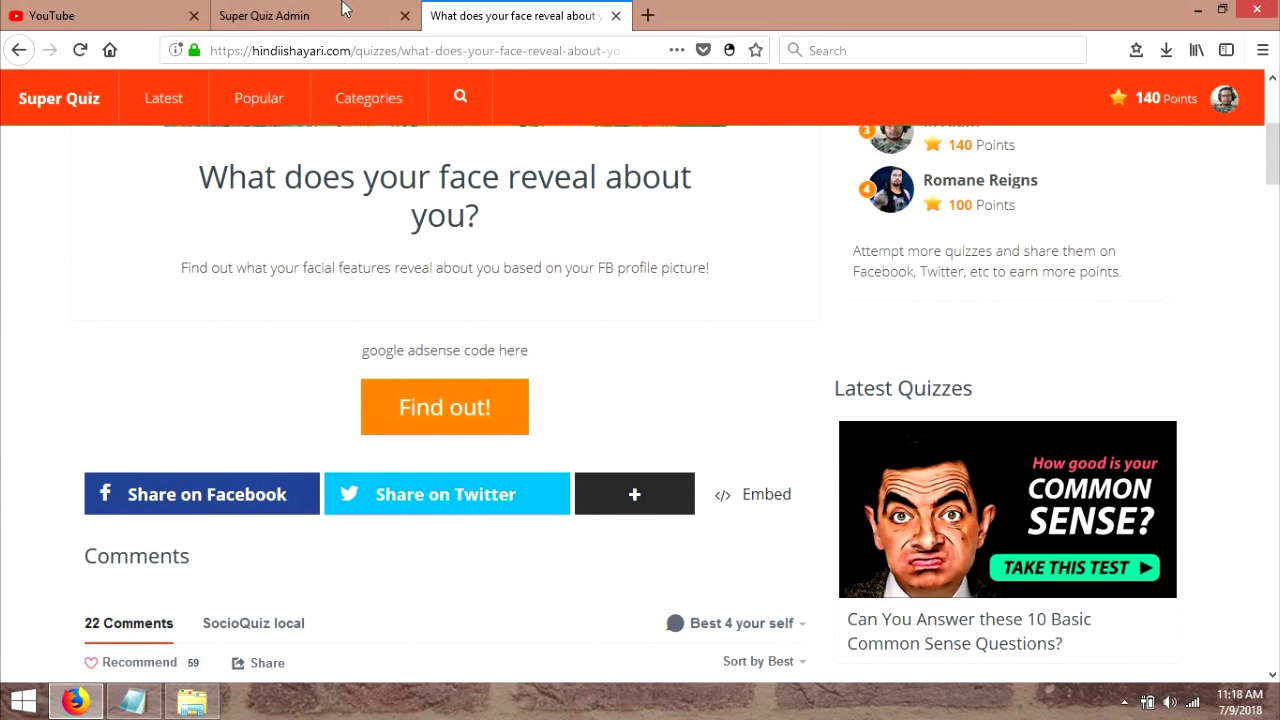
left_click(80, 50)
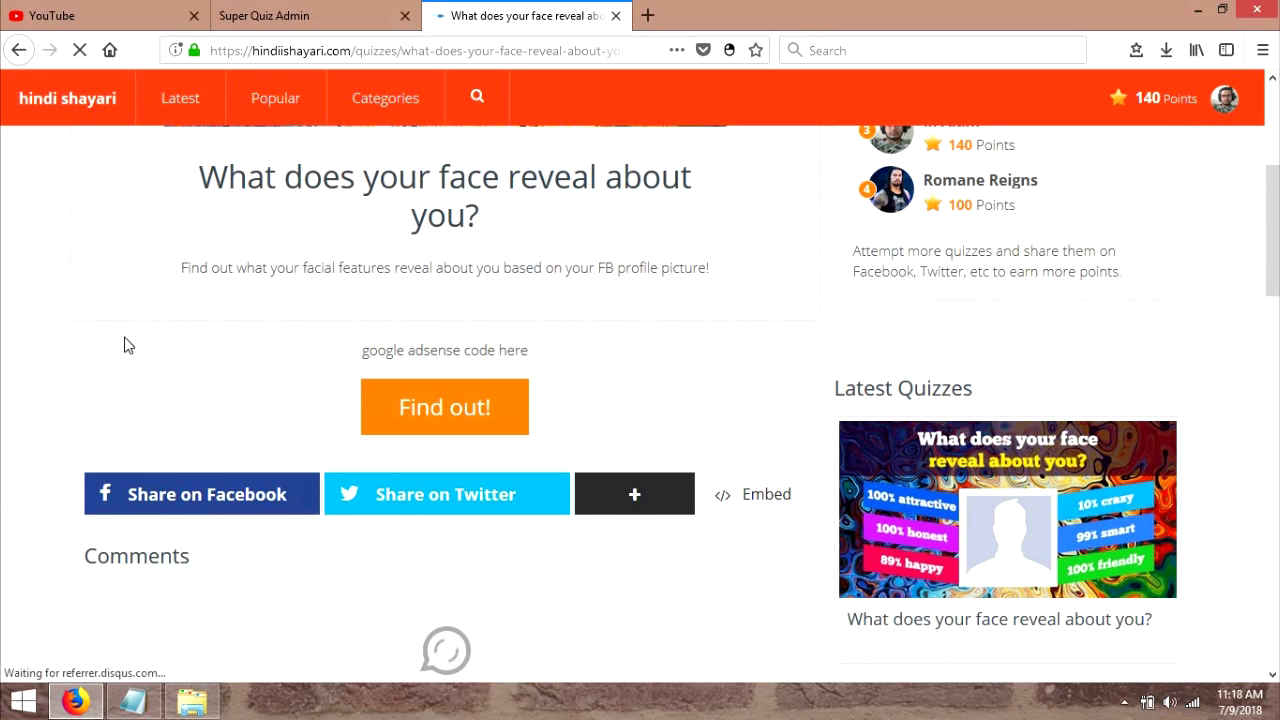
- Compare the color settings in the main configuration with the live quiz page
left_click(315, 10)
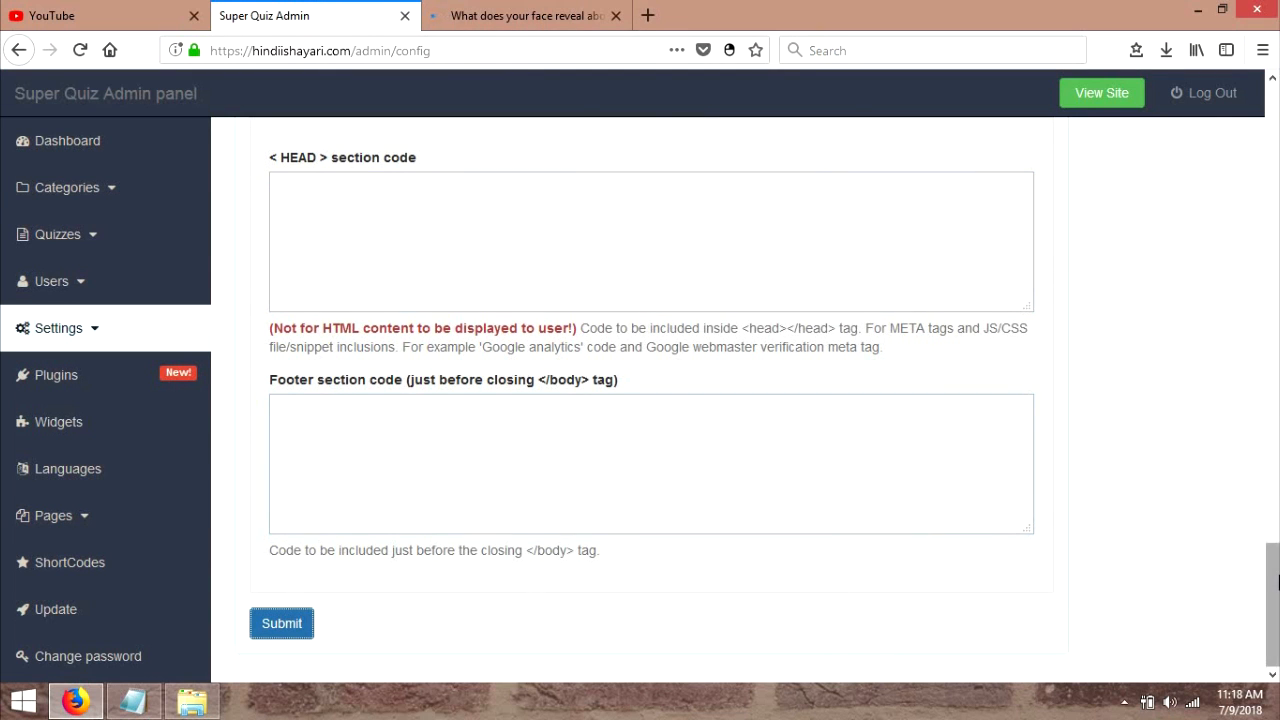
scroll(1225, 380, "up", 10)
scroll(1225, 380, "up", 5)
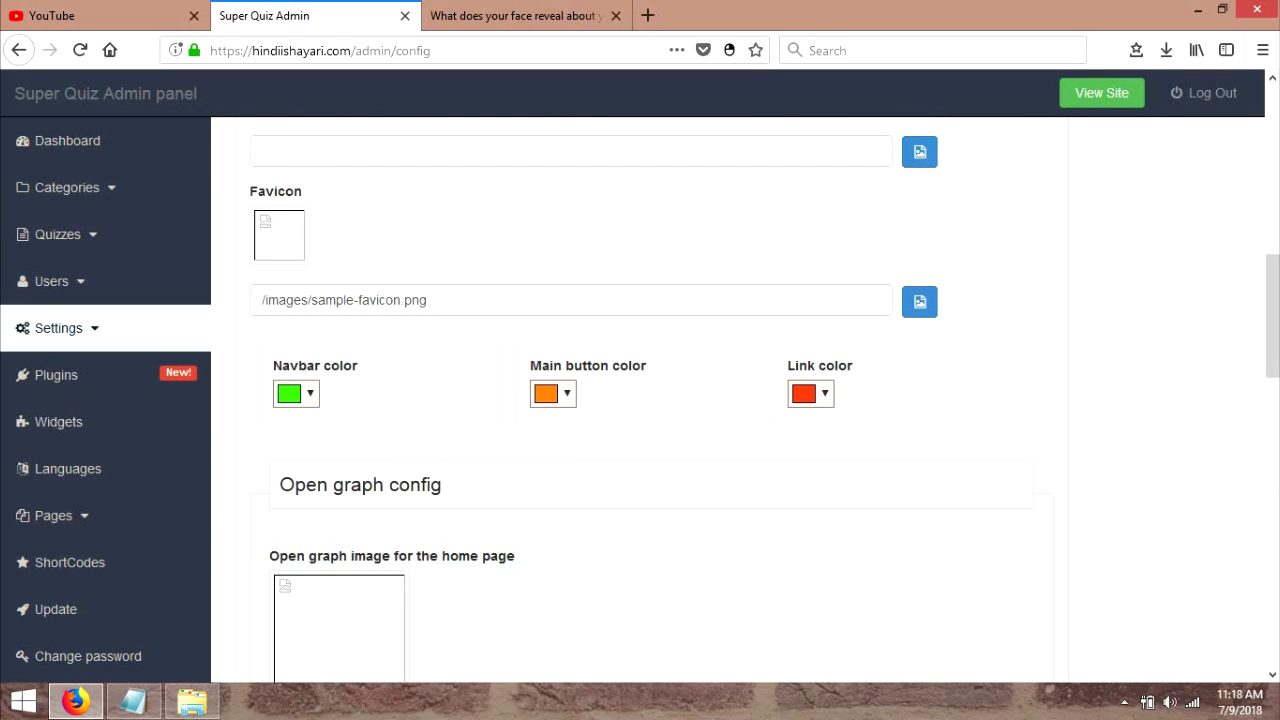
left_click_drag(1272, 316, 1258, 228)
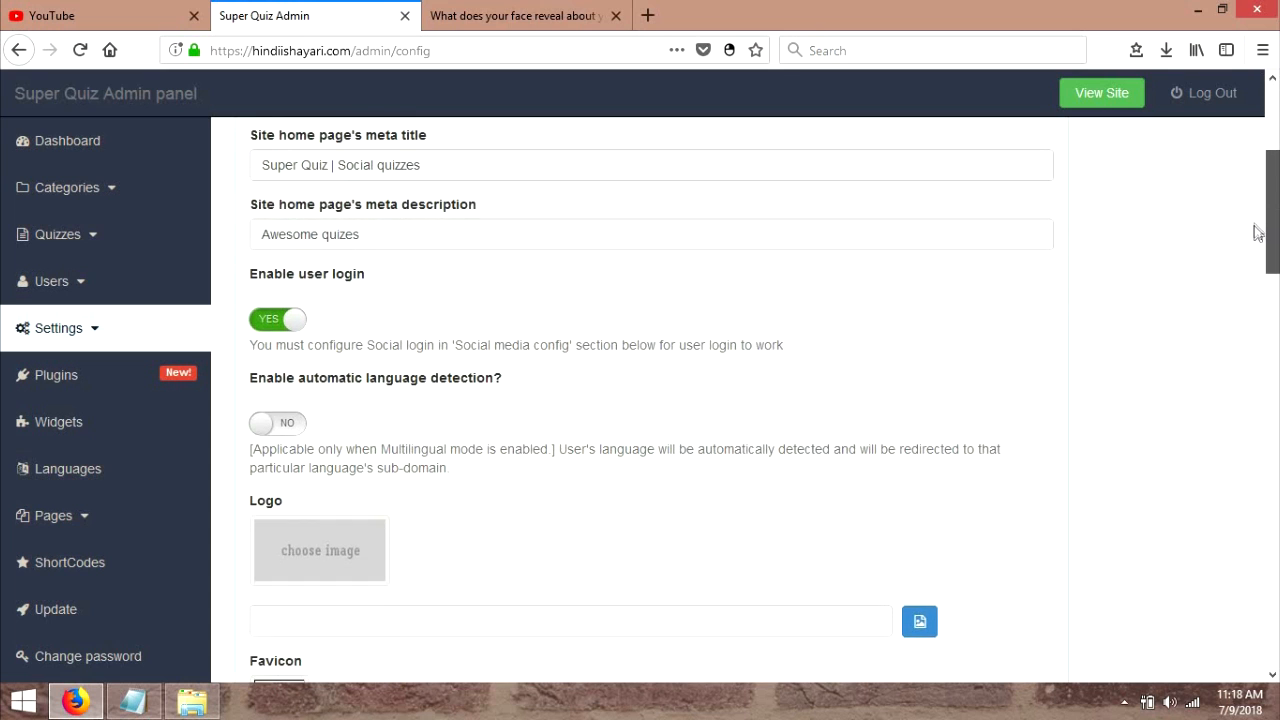
scroll(1258, 233, "down", 5)
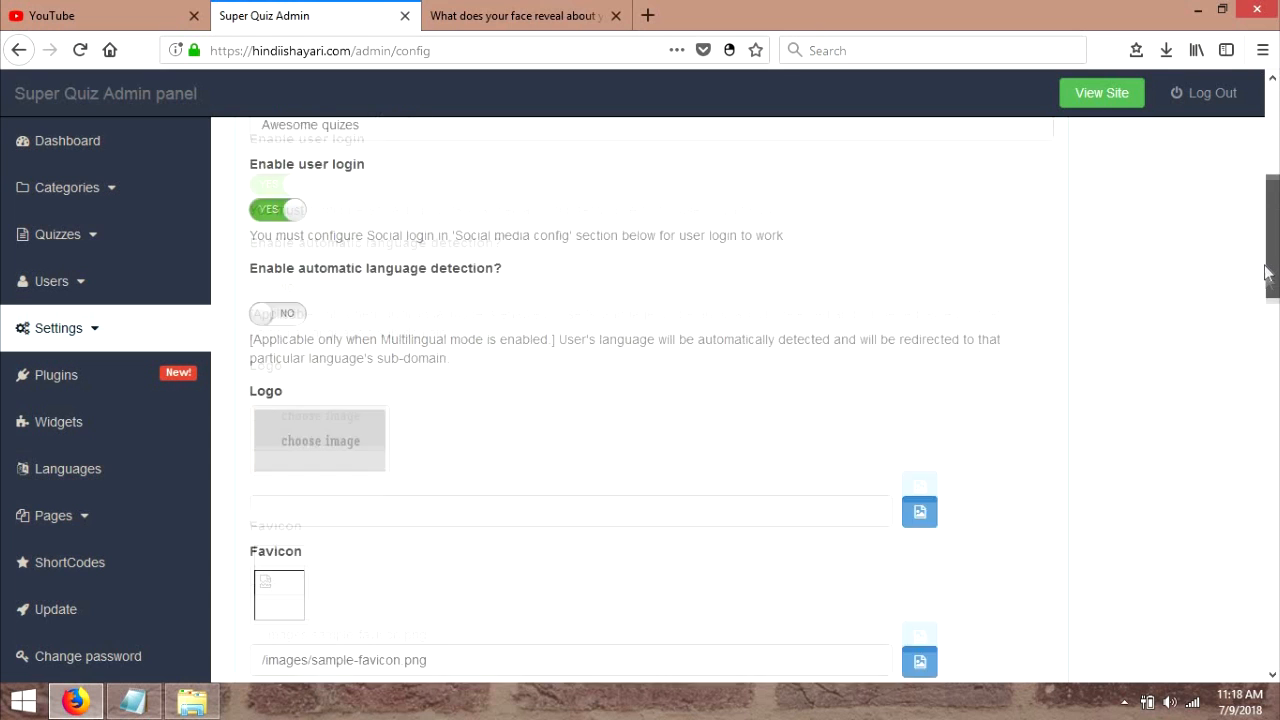
left_click(463, 8)
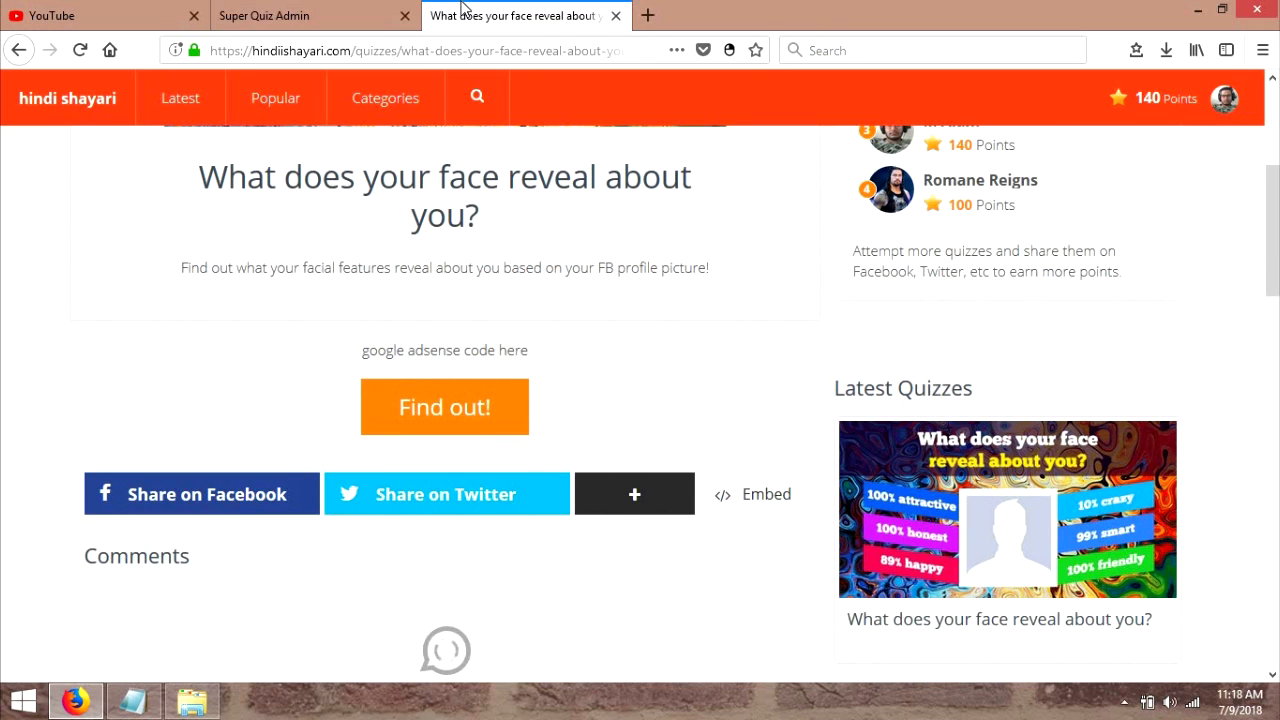
left_click(281, 8)
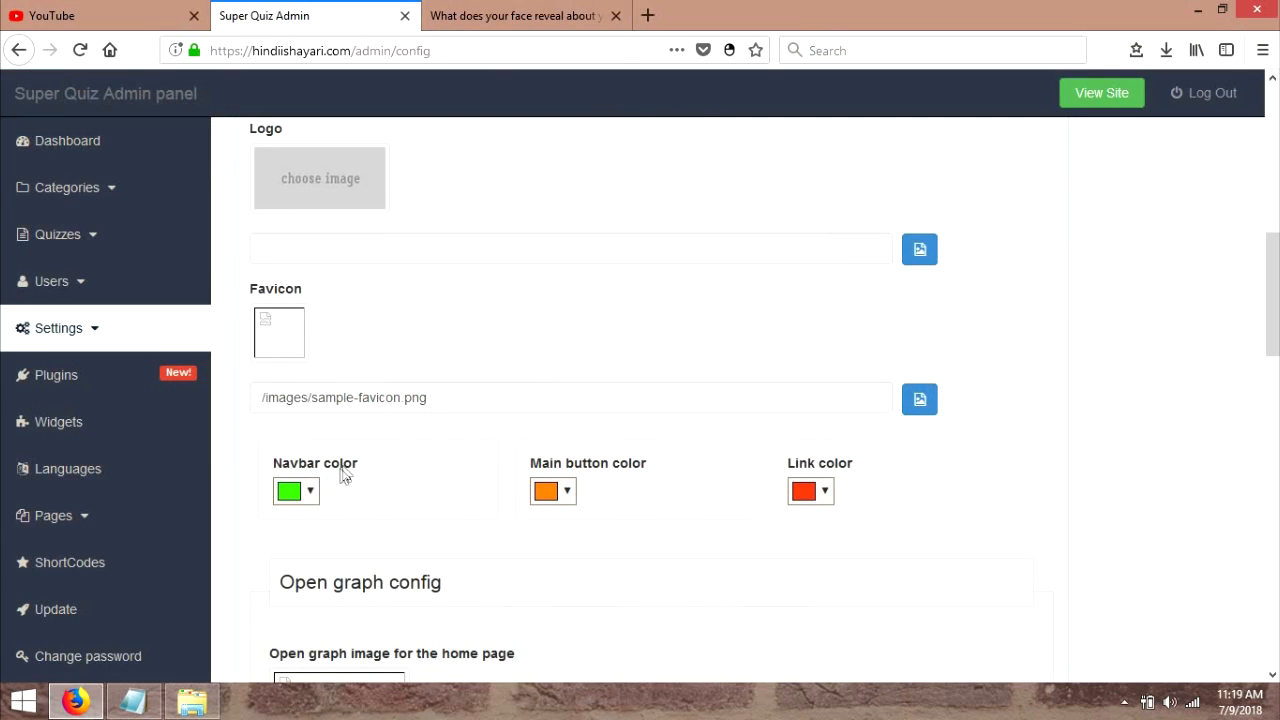
- Confirm the Navbar color #43f311 and Main button color #ff8411 in their color pickers, and check the Link color
left_click(310, 492)
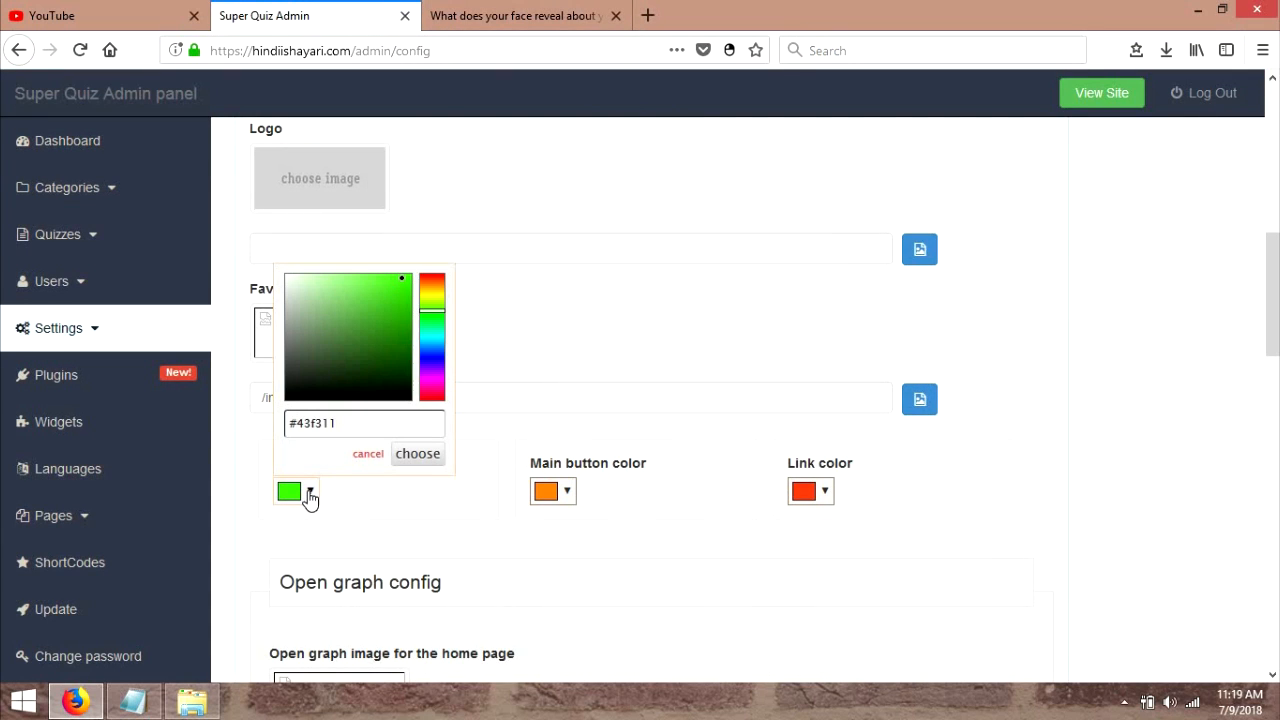
left_click(417, 454)
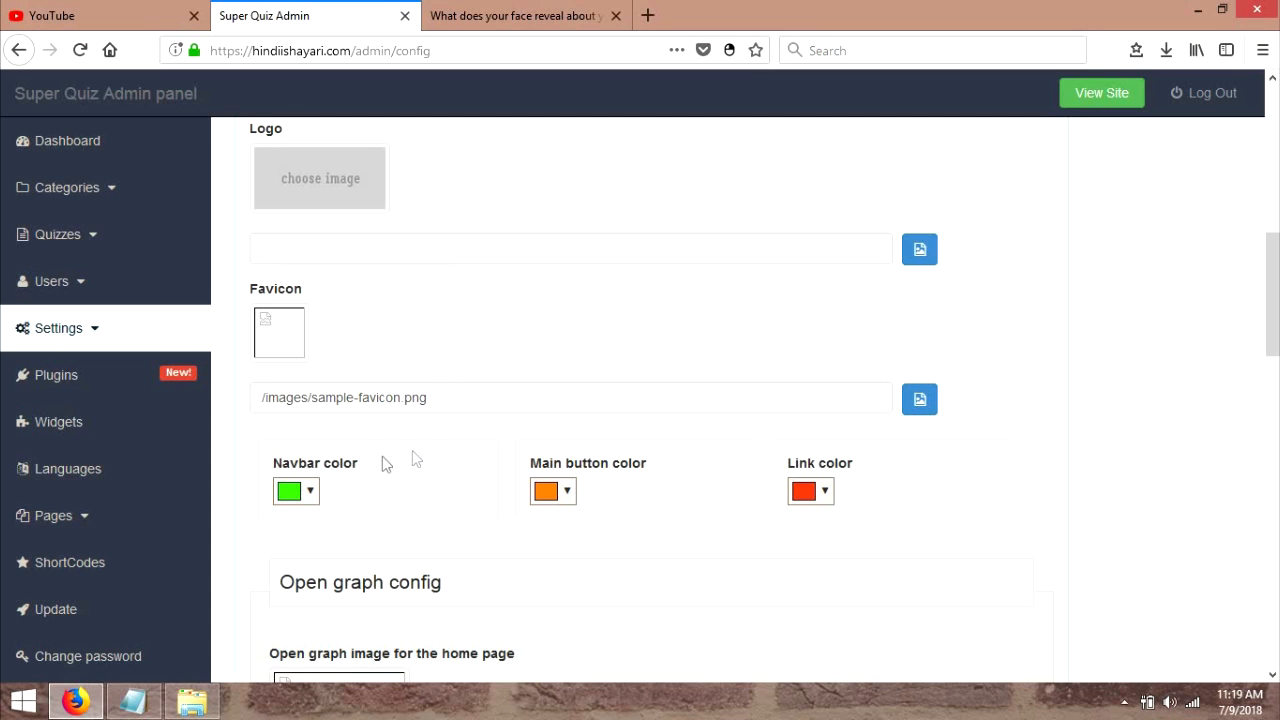
left_click(568, 492)
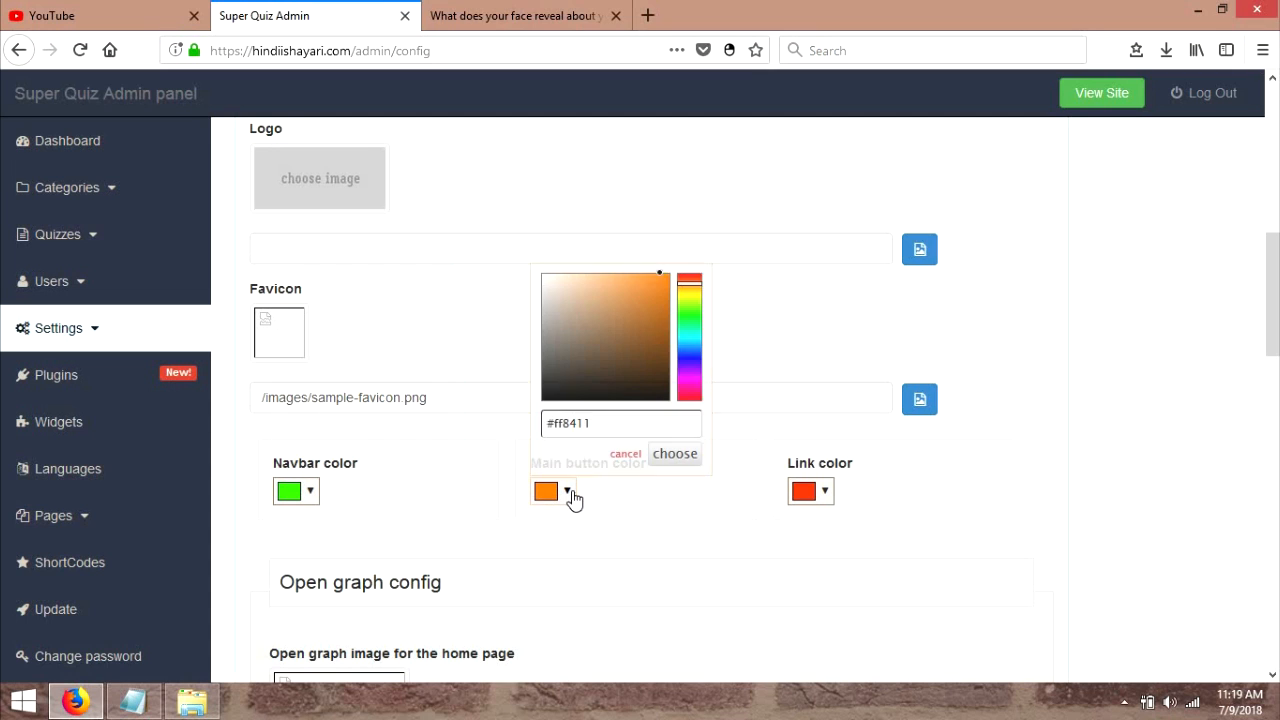
left_click(692, 455)
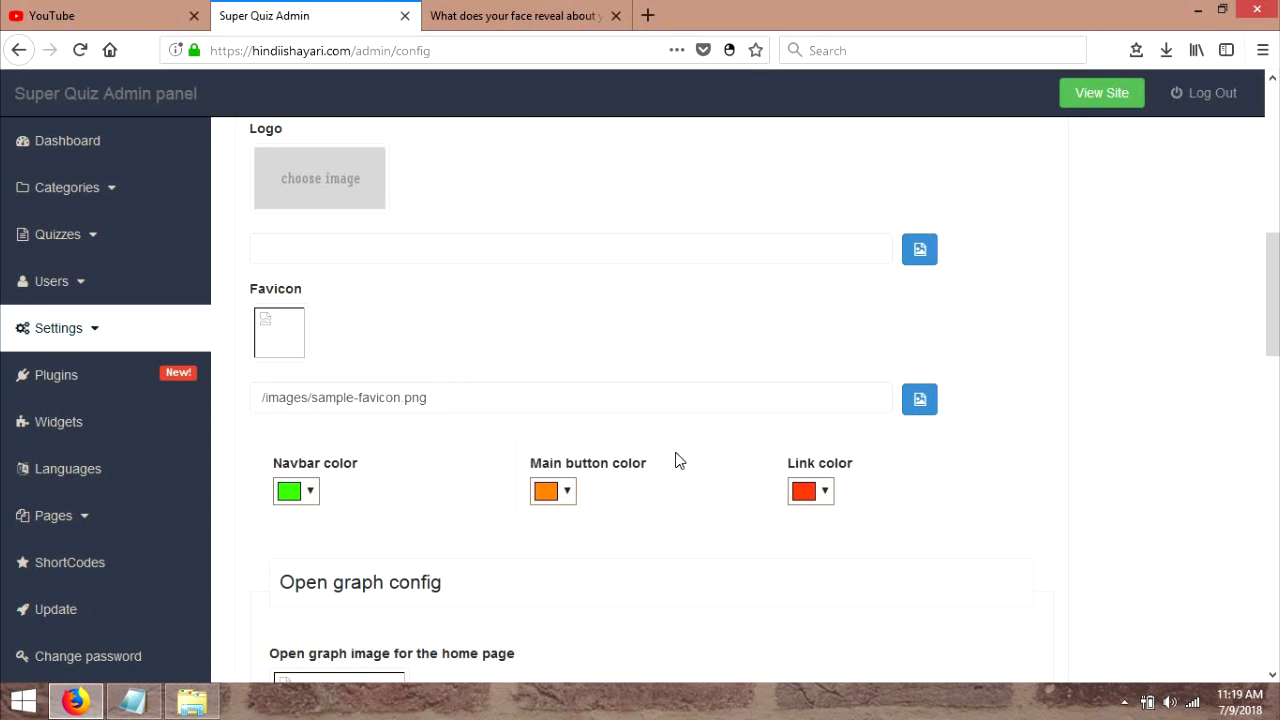
left_click(812, 500)
left_click(927, 460)
- Save the site configuration again, reload the live quiz page and check its header
left_click_drag(1273, 294, 1268, 580)
left_click(291, 622)
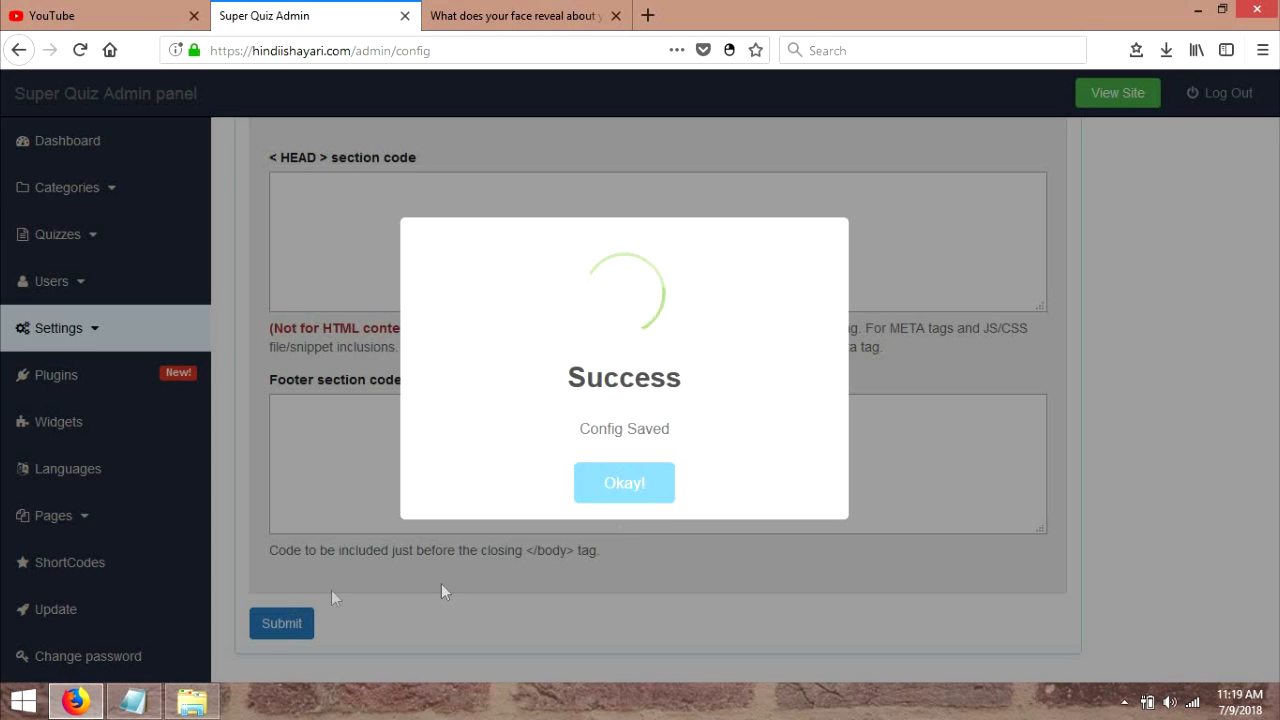
left_click(628, 480)
left_click(555, 10)
left_click(80, 50)
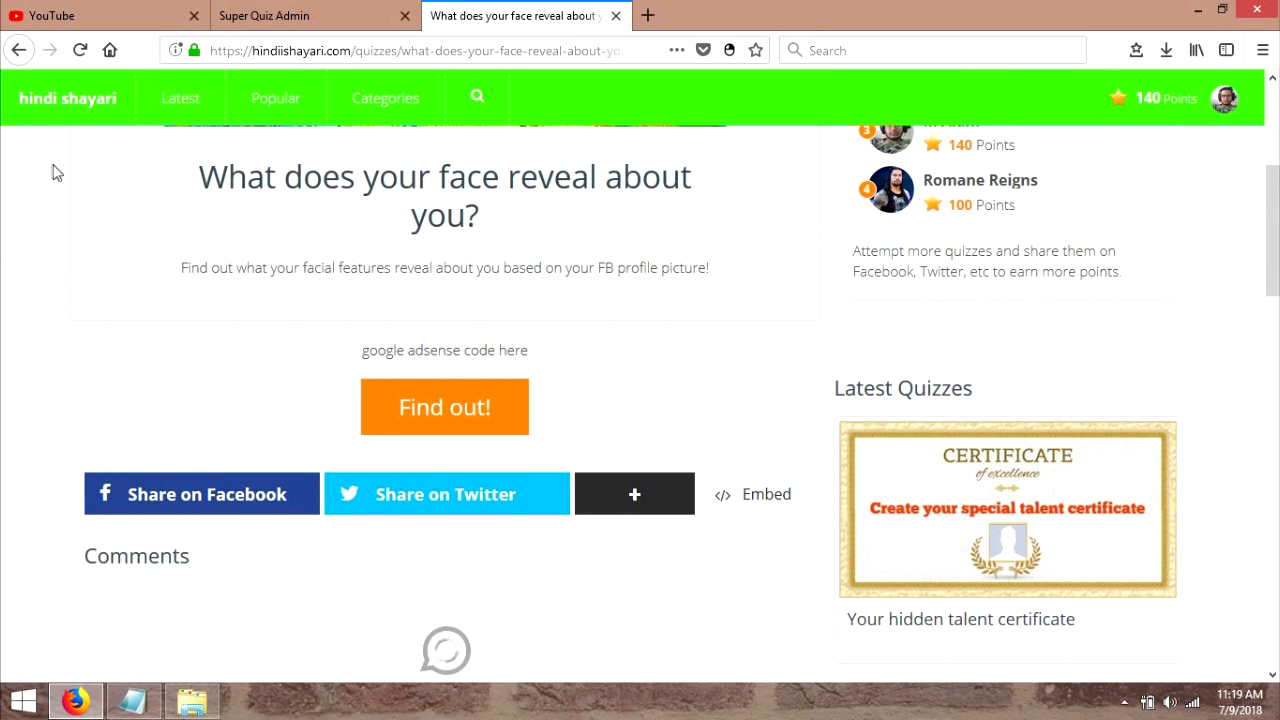
left_click(70, 120)
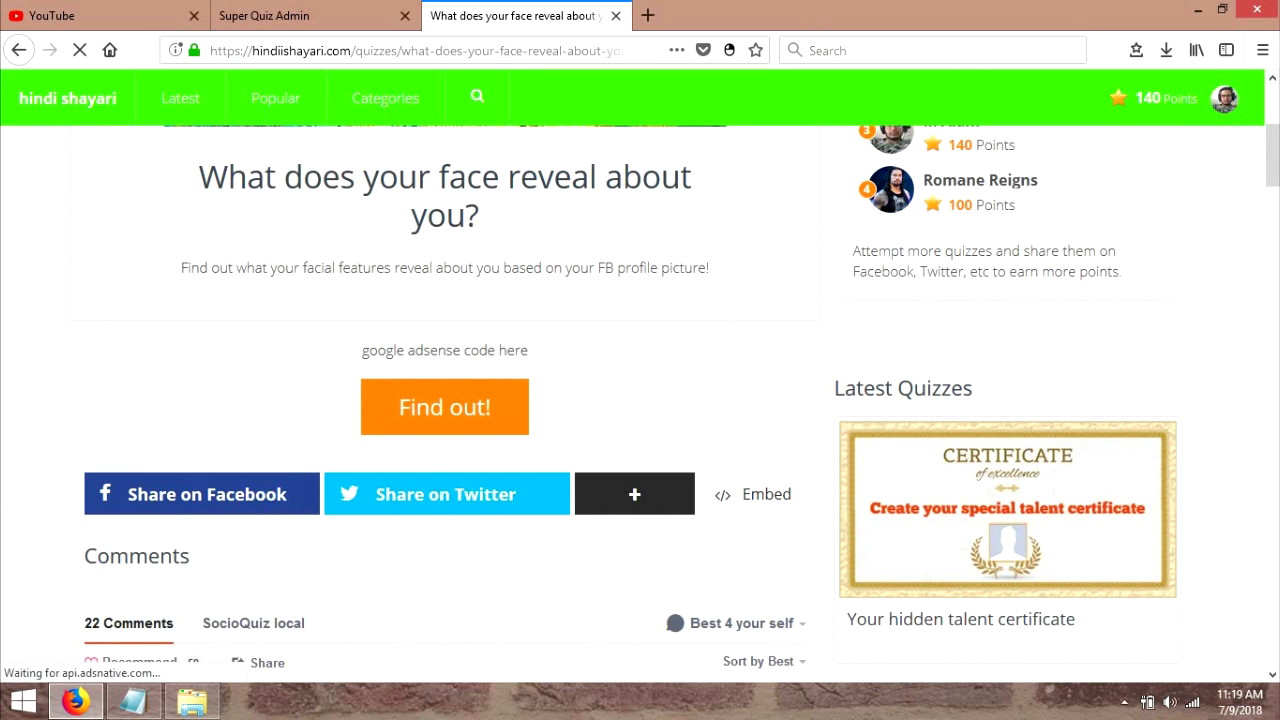
left_click_drag(1272, 152, 1265, 95)
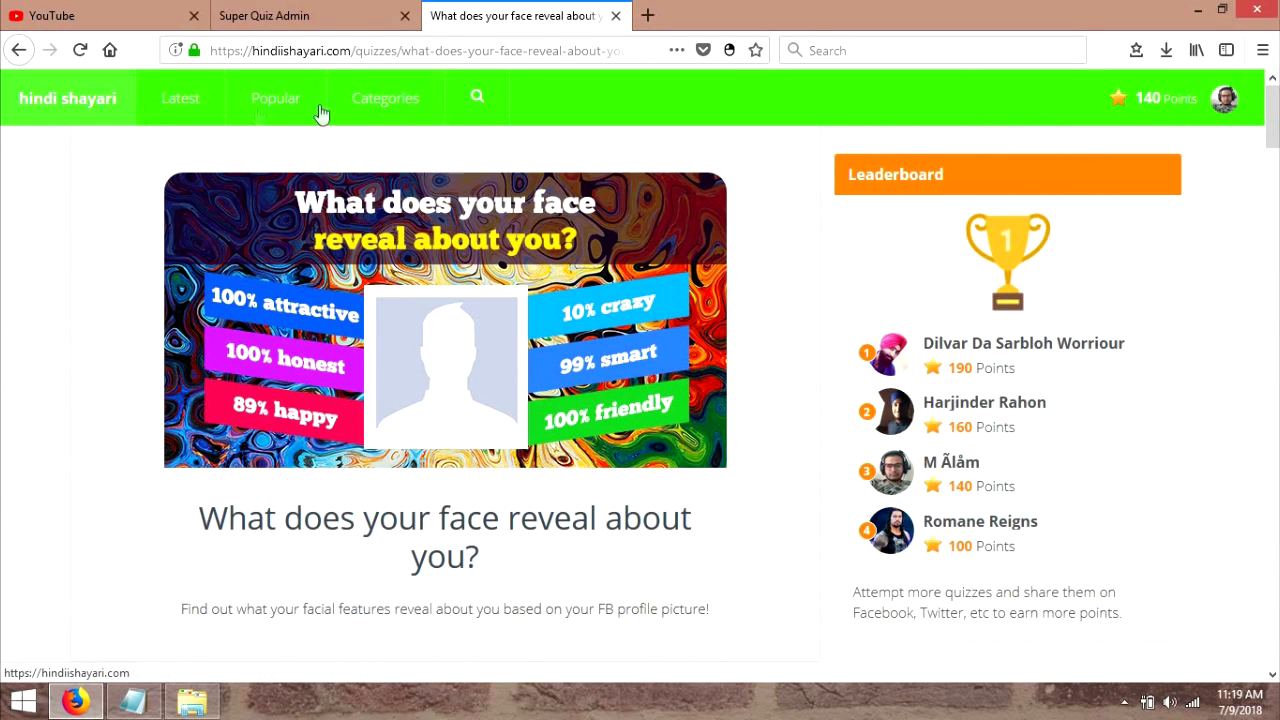
- Return to the site's admin panel and open the list of existing quiz categories
left_click(265, 12)
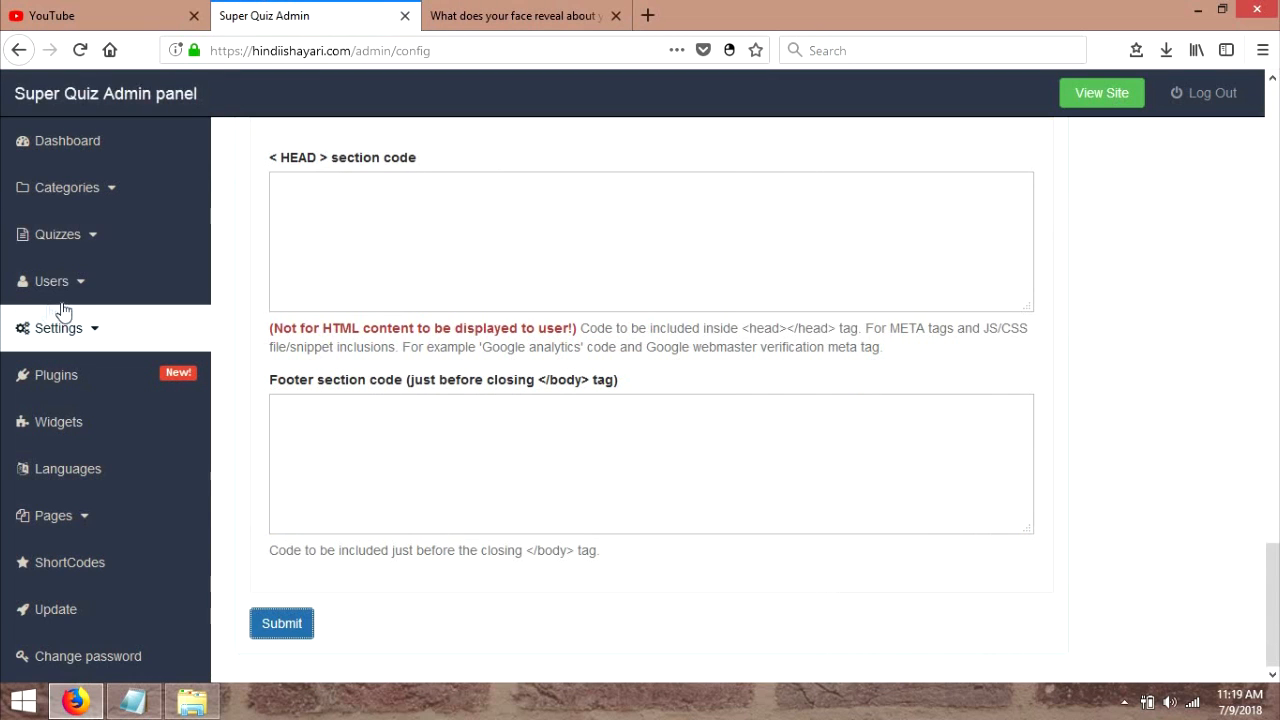
left_click(97, 250)
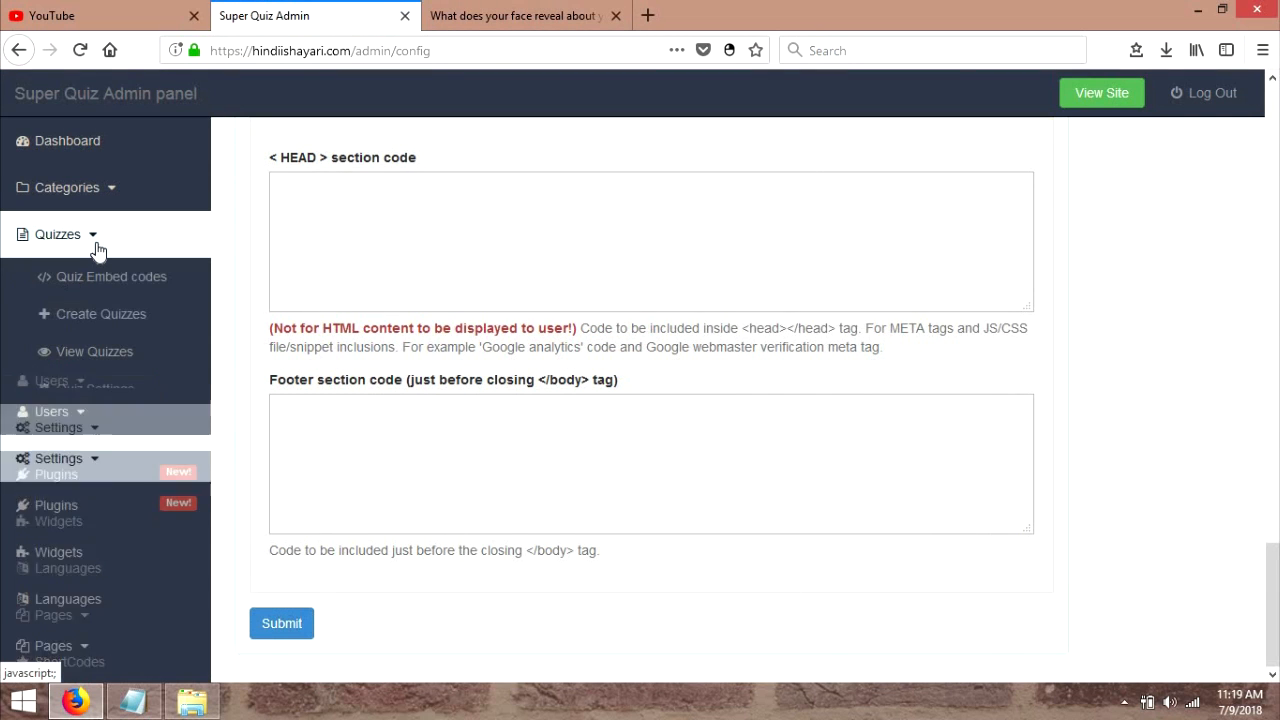
left_click(93, 481)
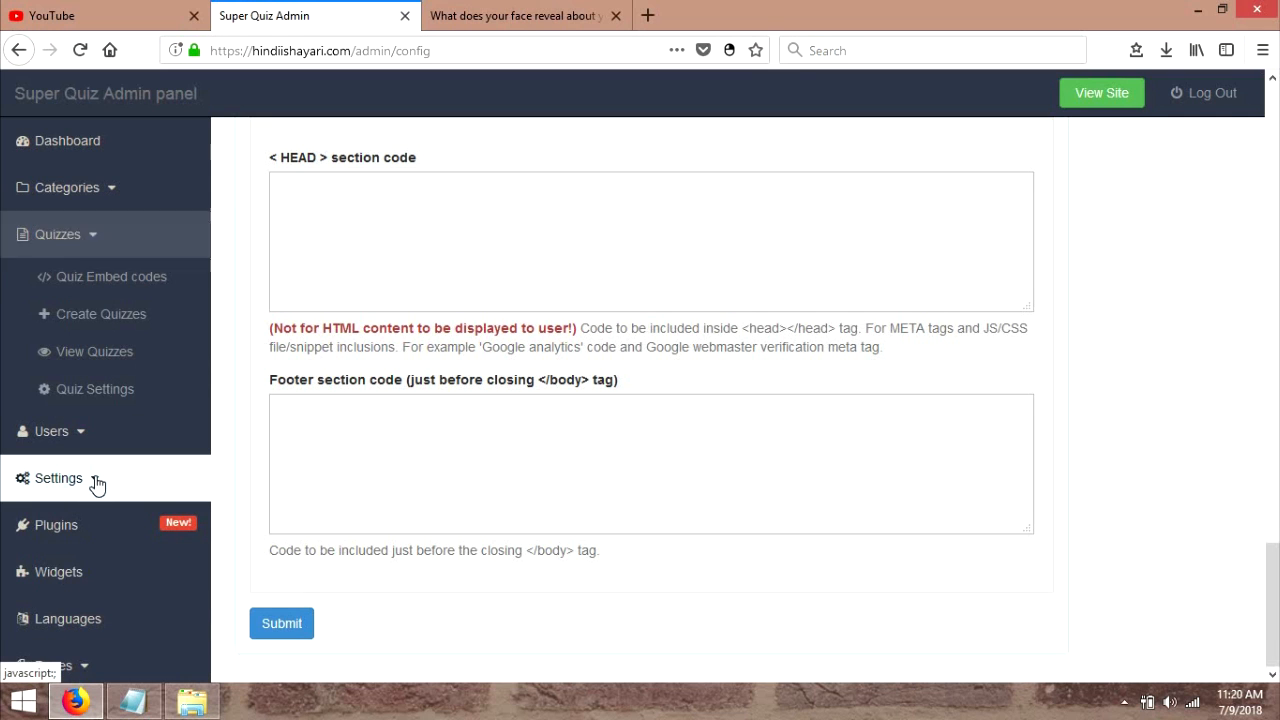
left_click(103, 188)
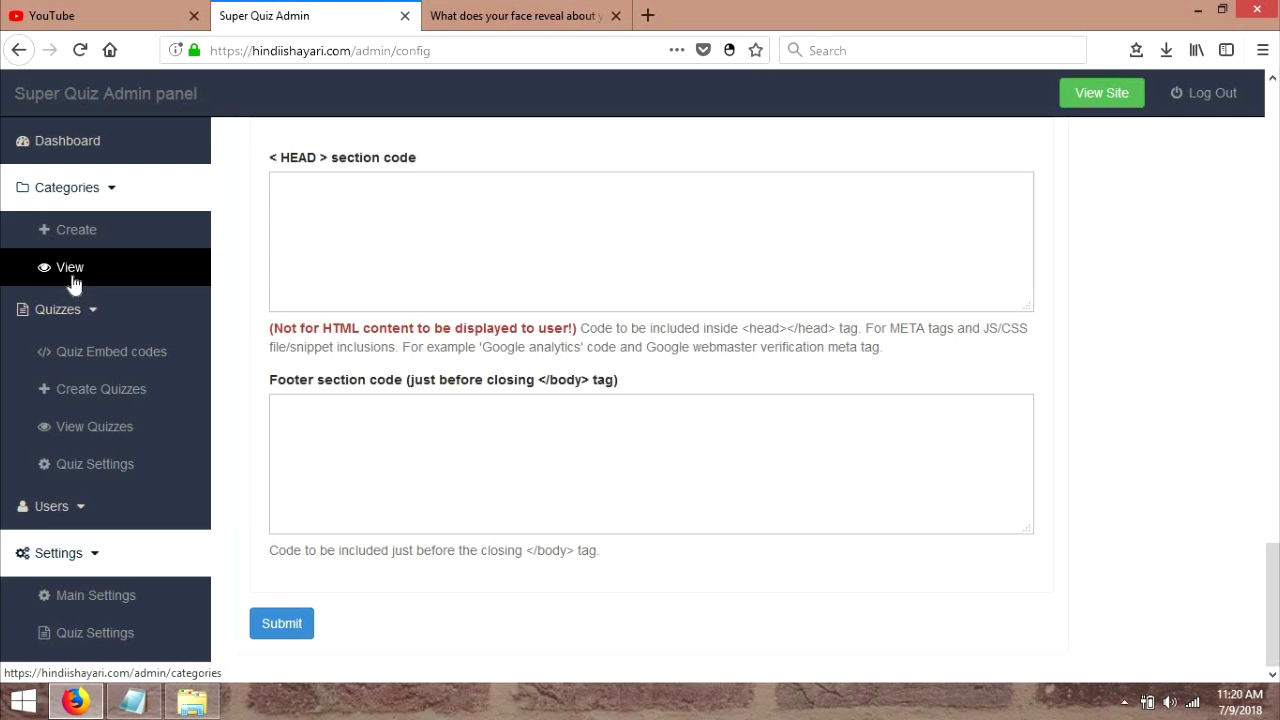
left_click(72, 279)
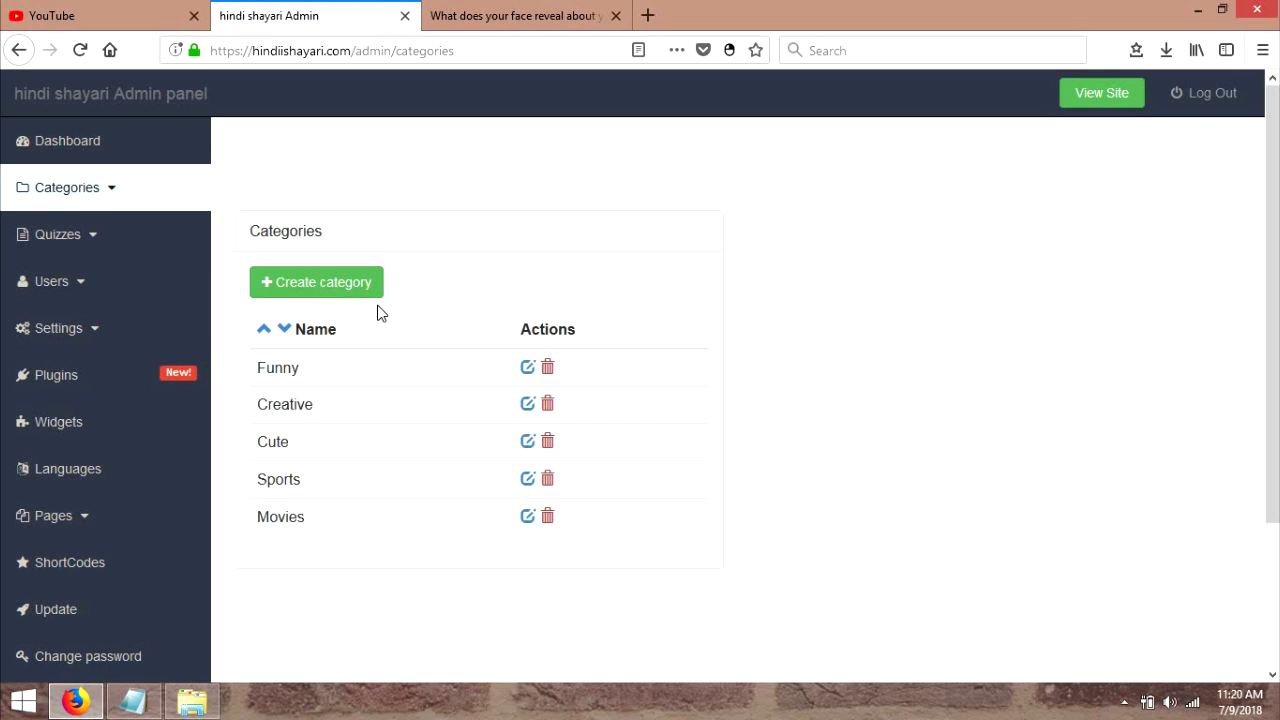
- Create and save a new quiz category named bollywood, and go back to the full category list
left_click(340, 290)
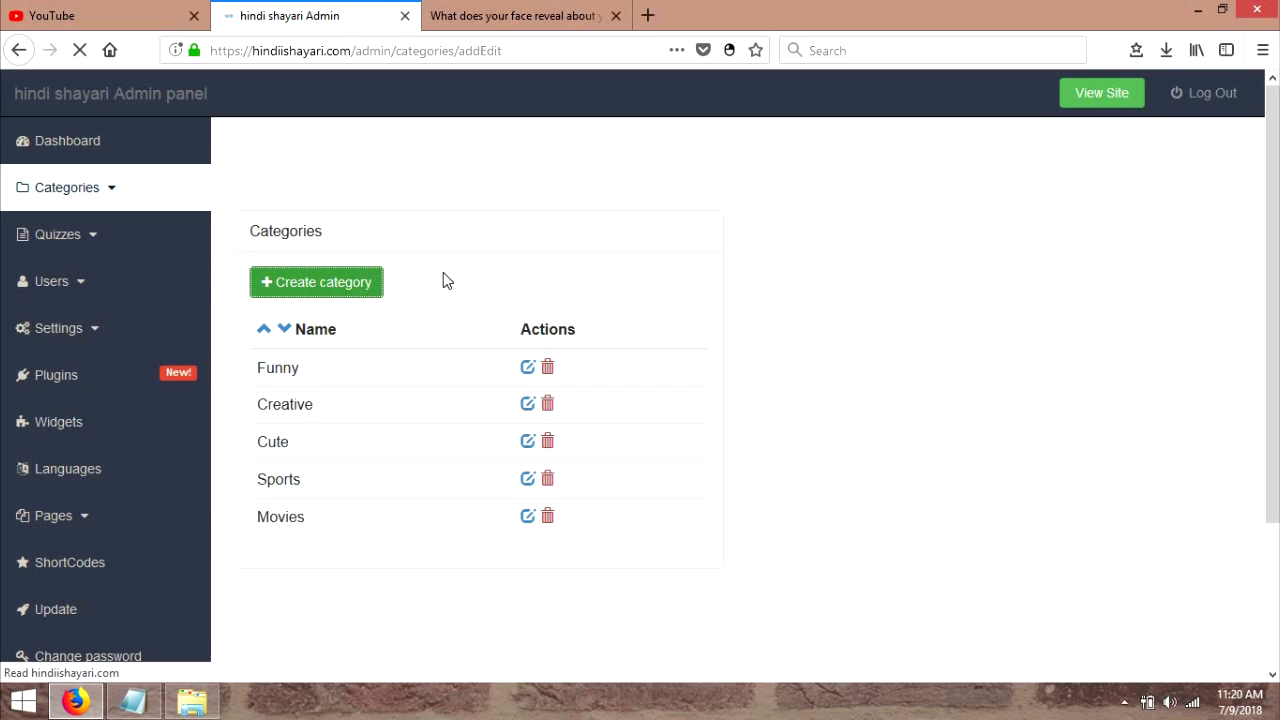
left_click(356, 325)
type("bollywood")
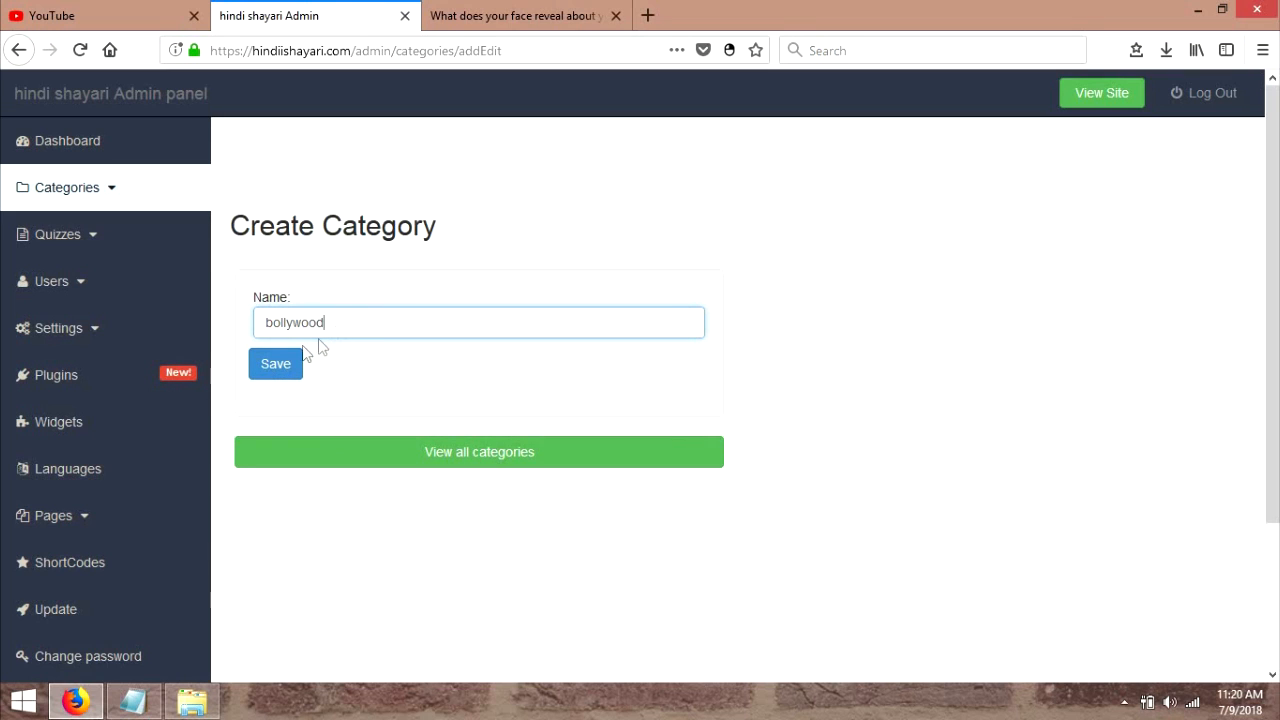
left_click(274, 365)
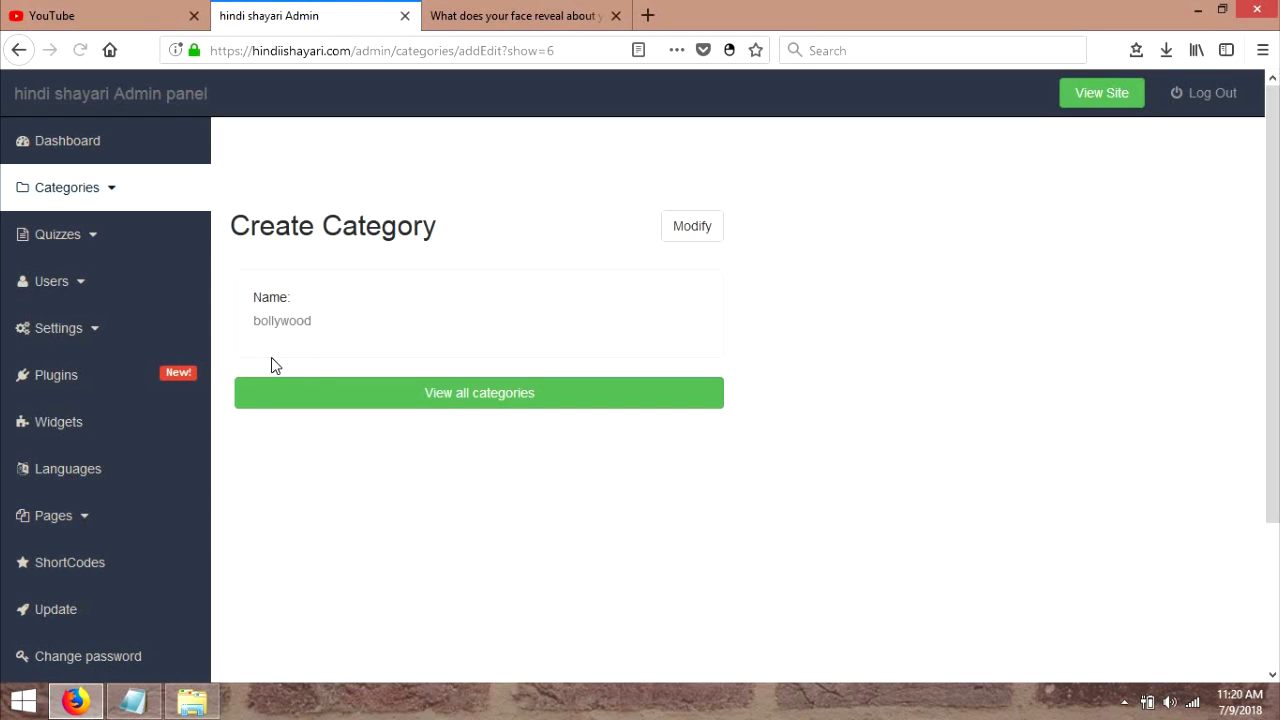
left_click(430, 399)
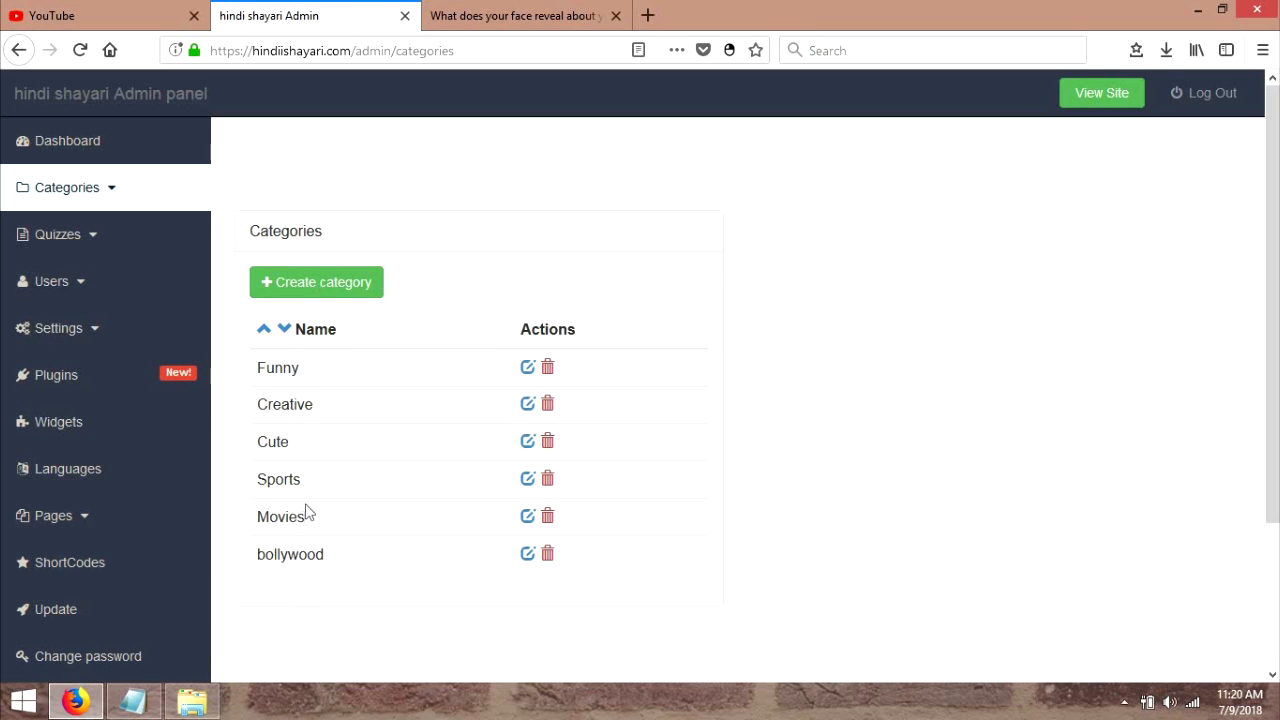
- Reload the live quiz page and check its Categories menu for the bollywood category
left_click(527, 15)
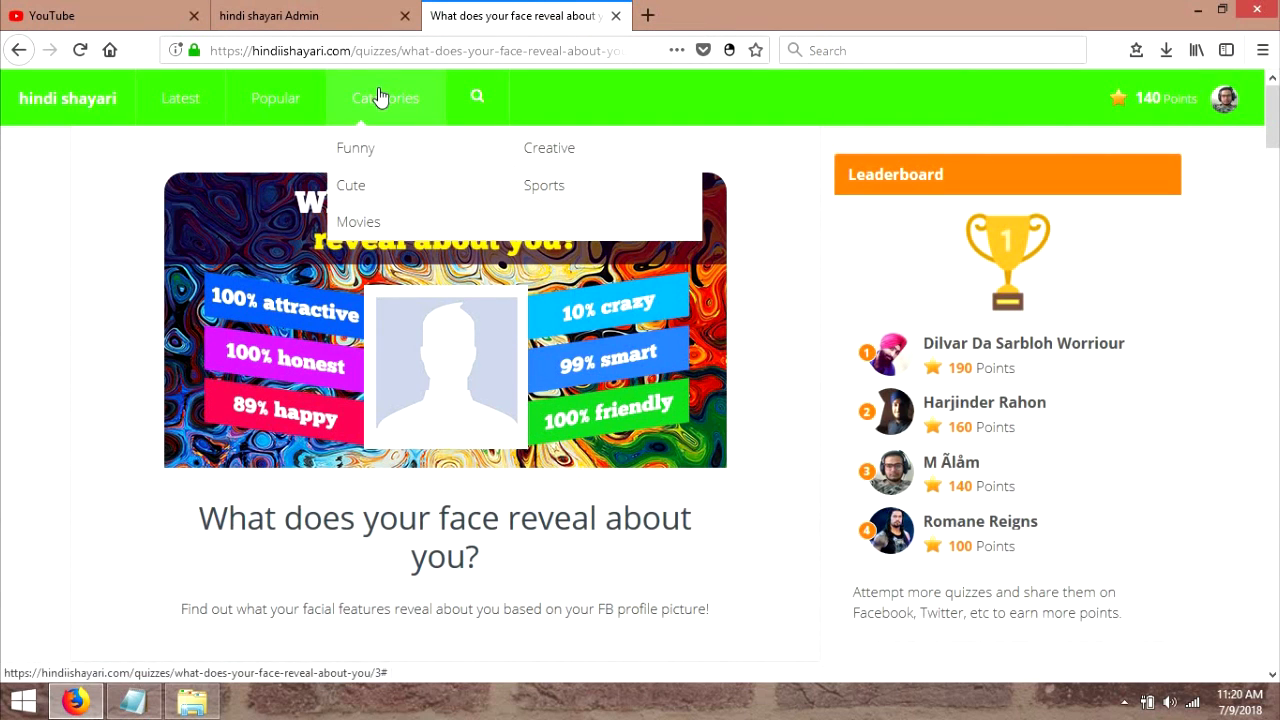
left_click(81, 50)
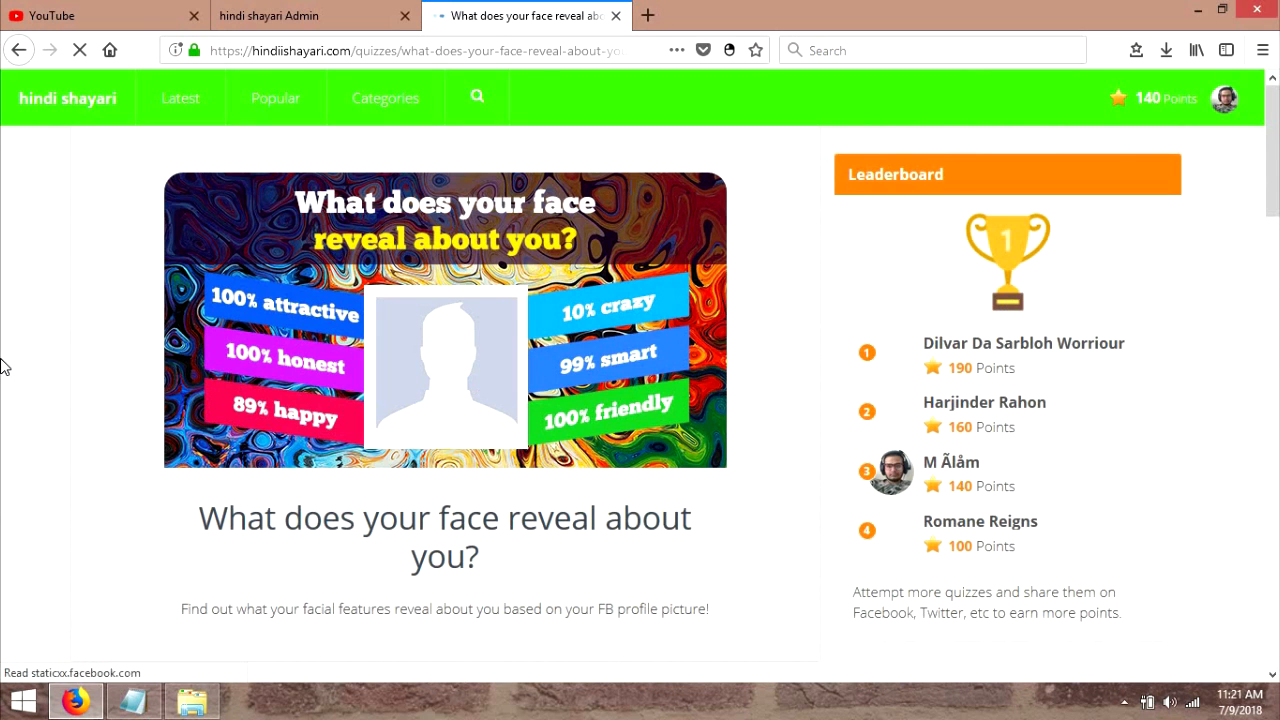
mouse_move(388, 103)
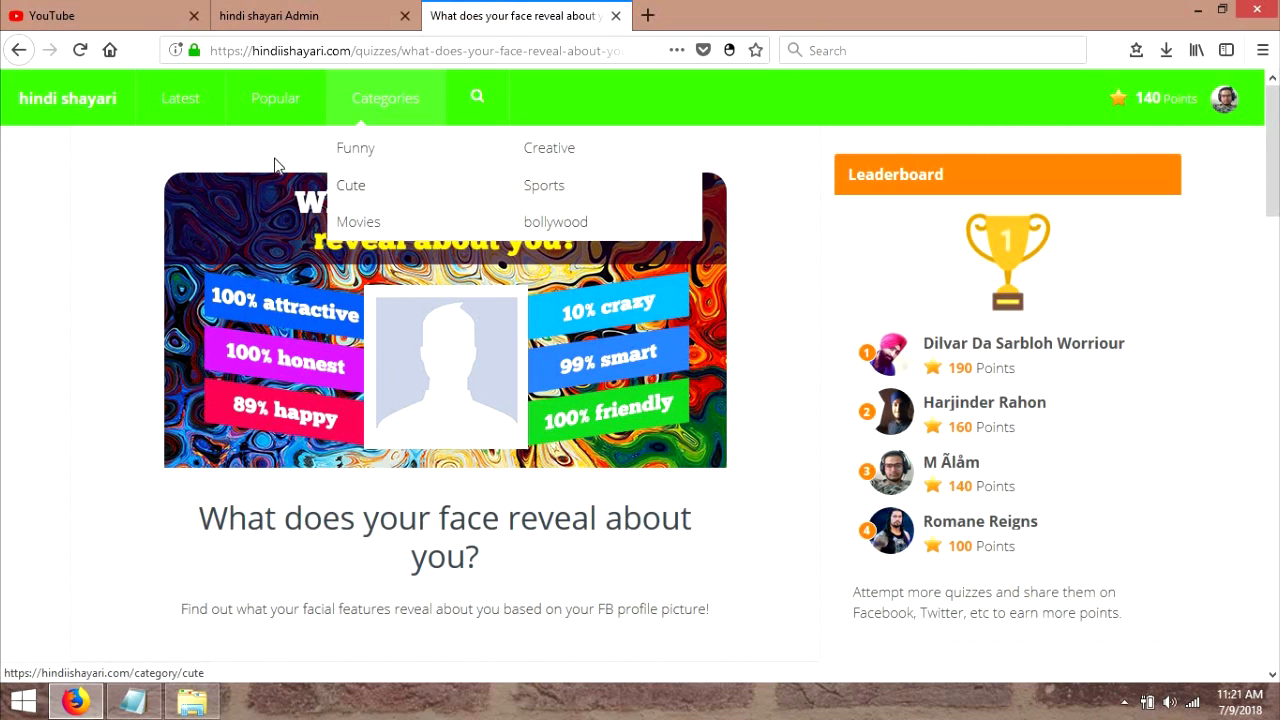
left_click(194, 105)
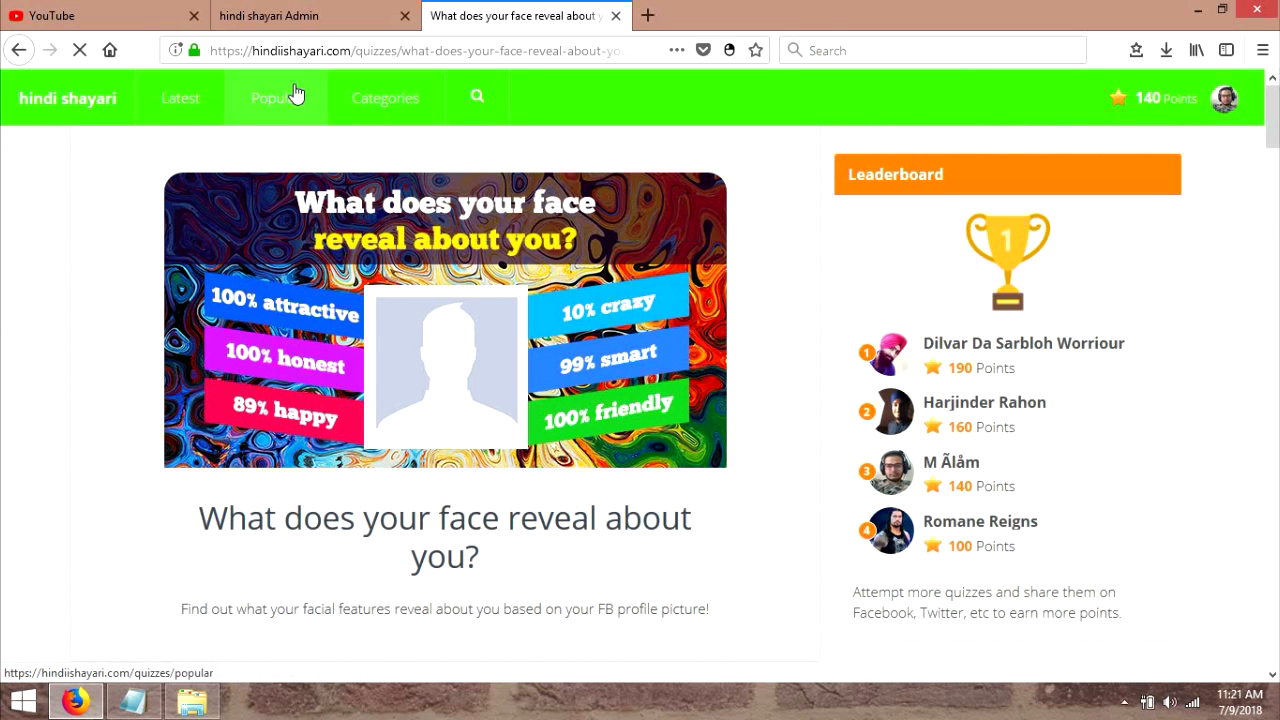
- Review the Quiz Config settings in the admin panel alongside the live quiz page
left_click(290, 16)
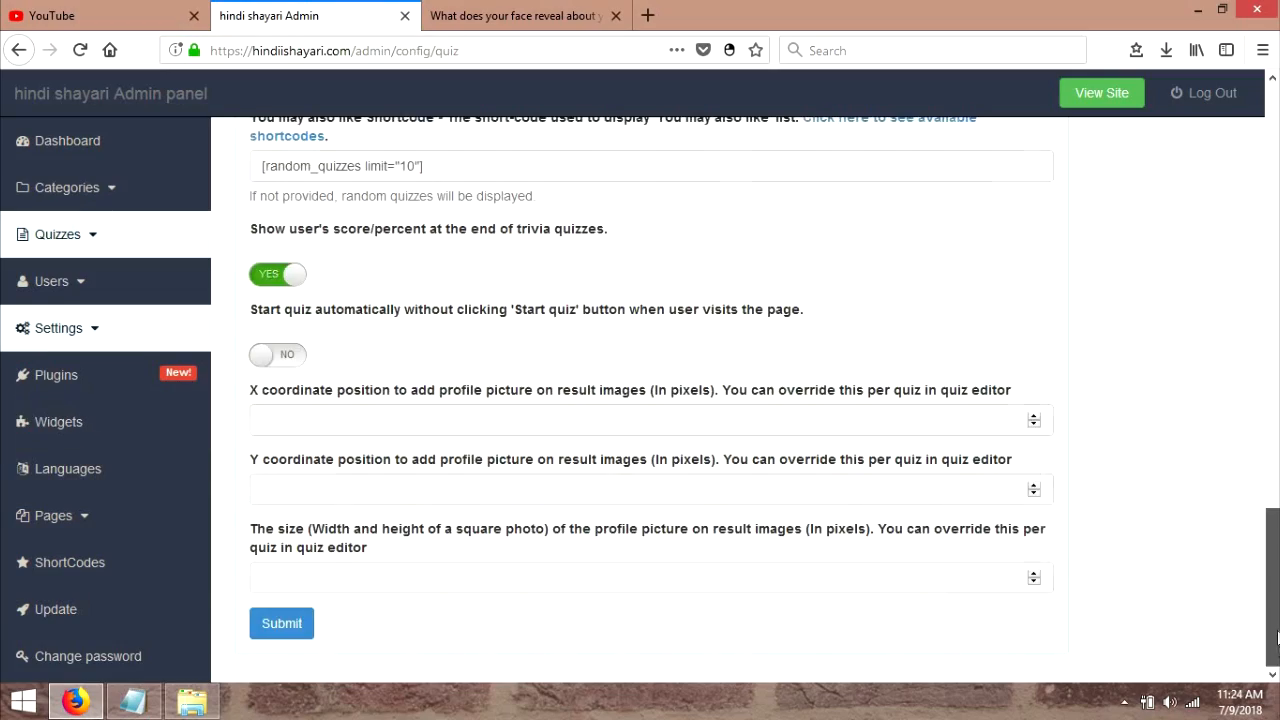
scroll(1251, 566, "up", 15)
scroll(1216, 330, "up", 10)
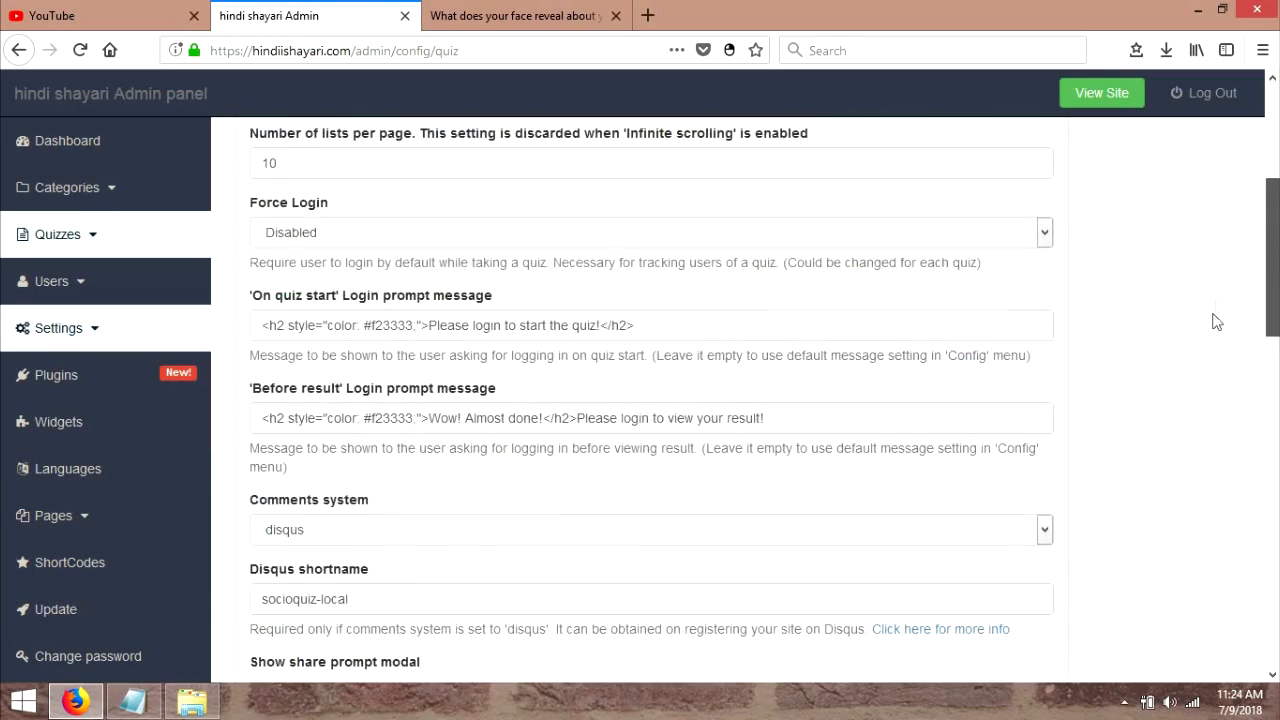
left_click(522, 15)
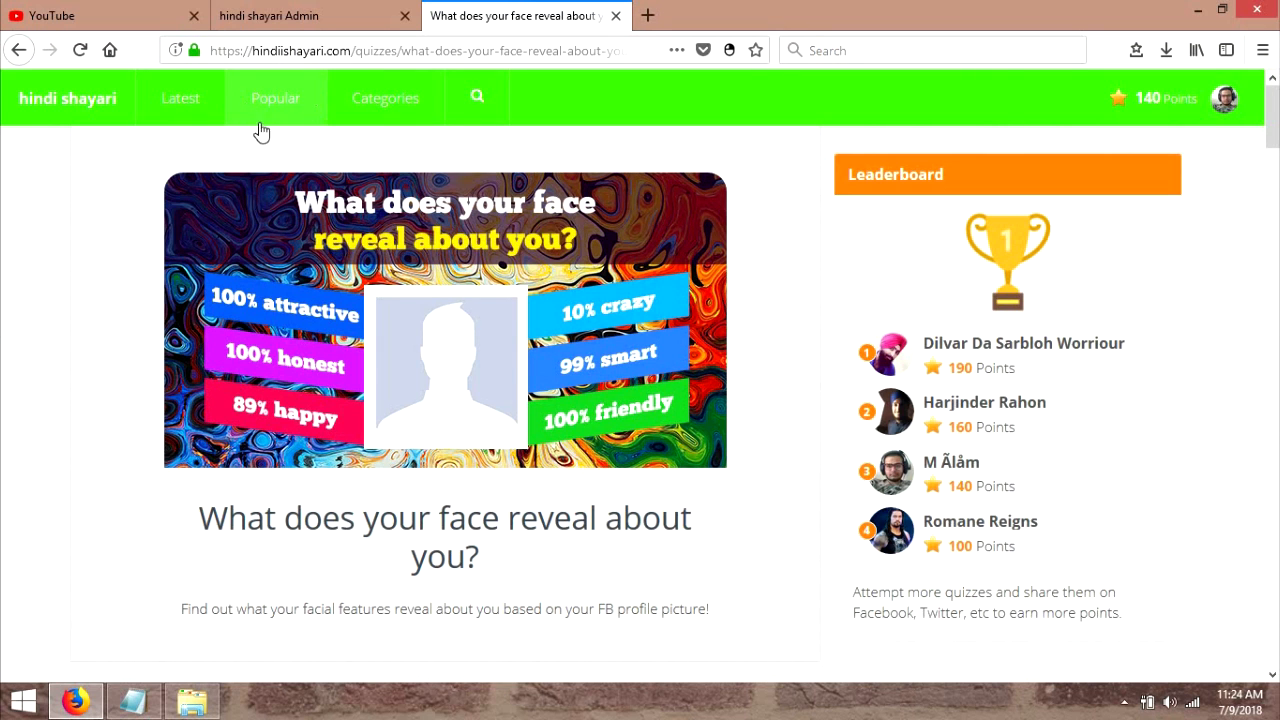
left_click(262, 8)
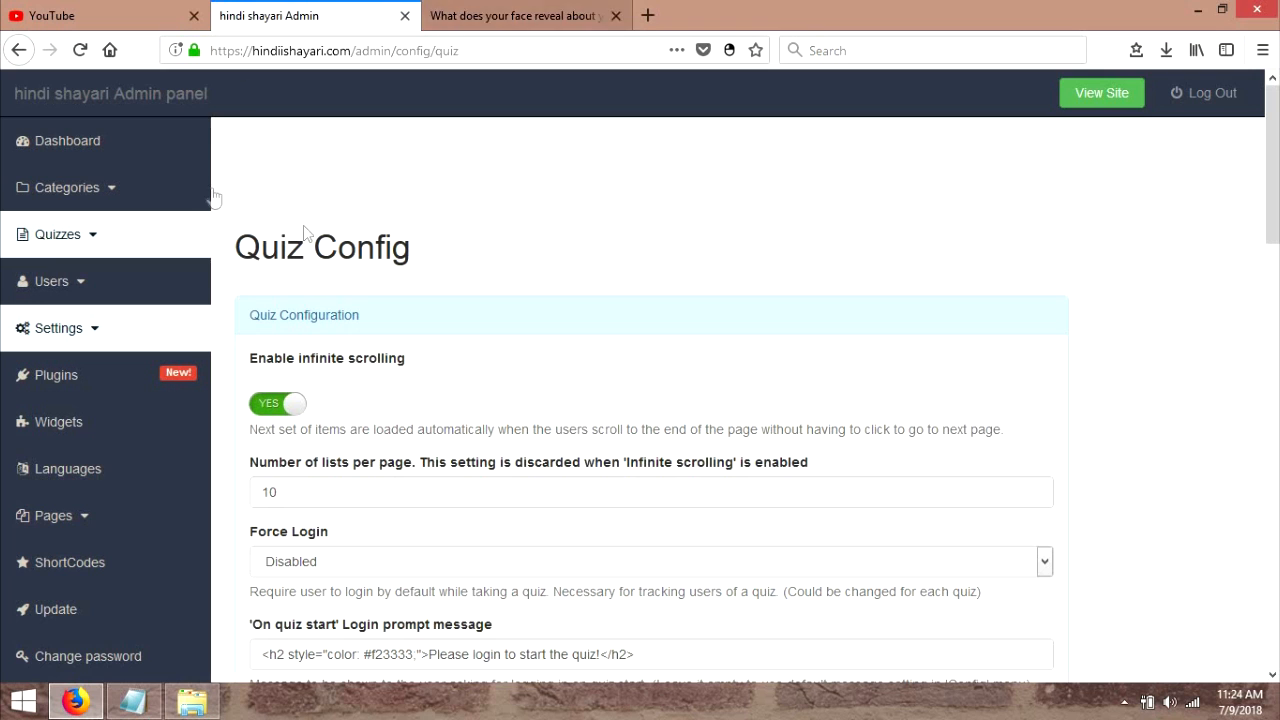
left_click(556, 10)
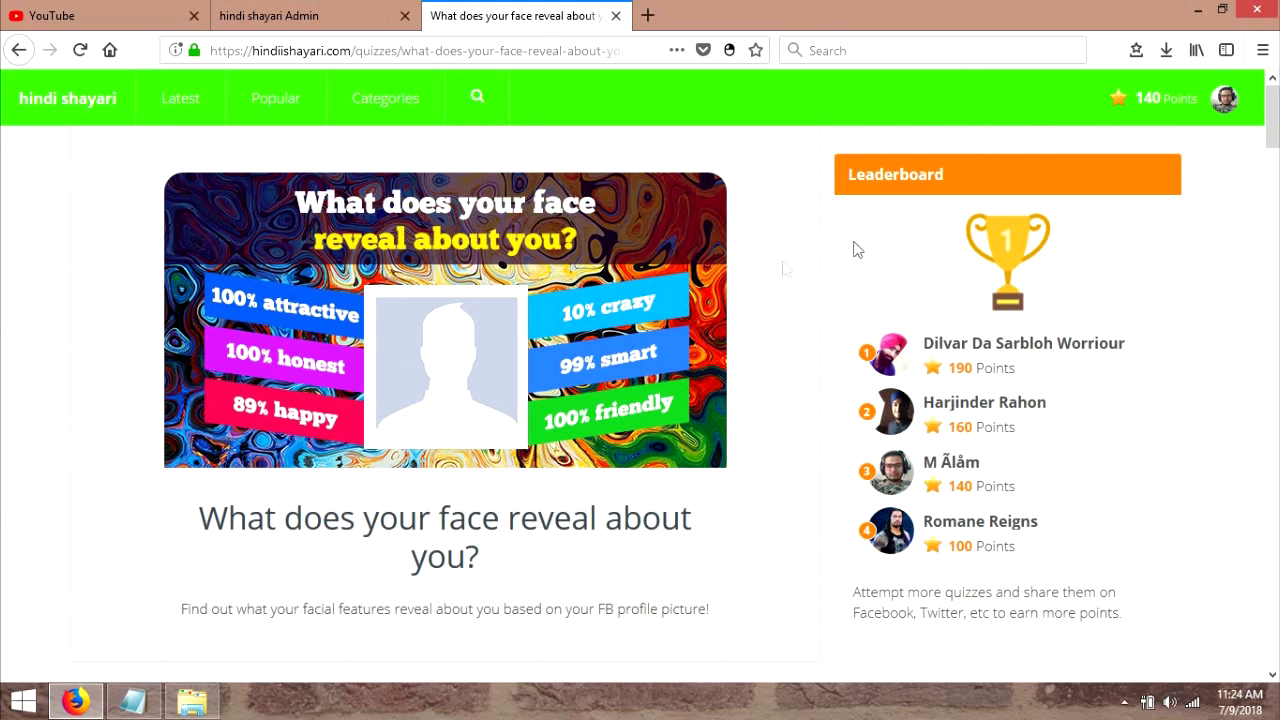
mouse_move(1230, 110)
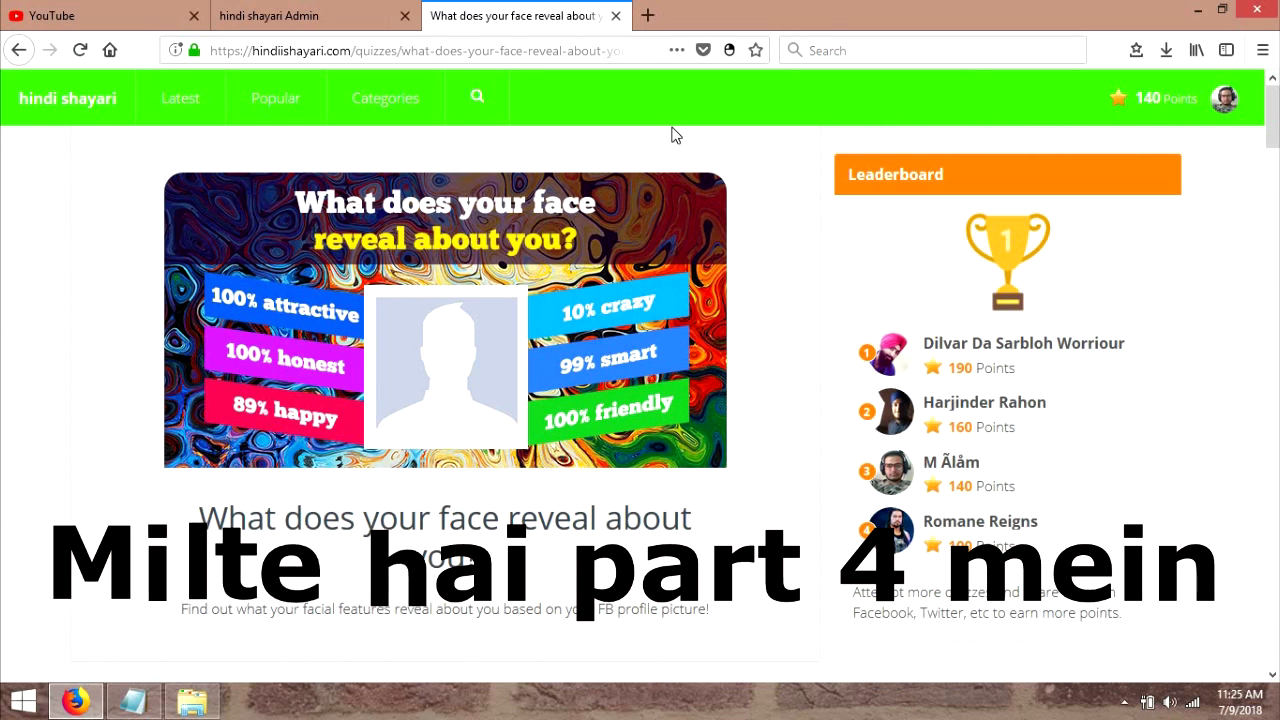
left_click(268, 15)
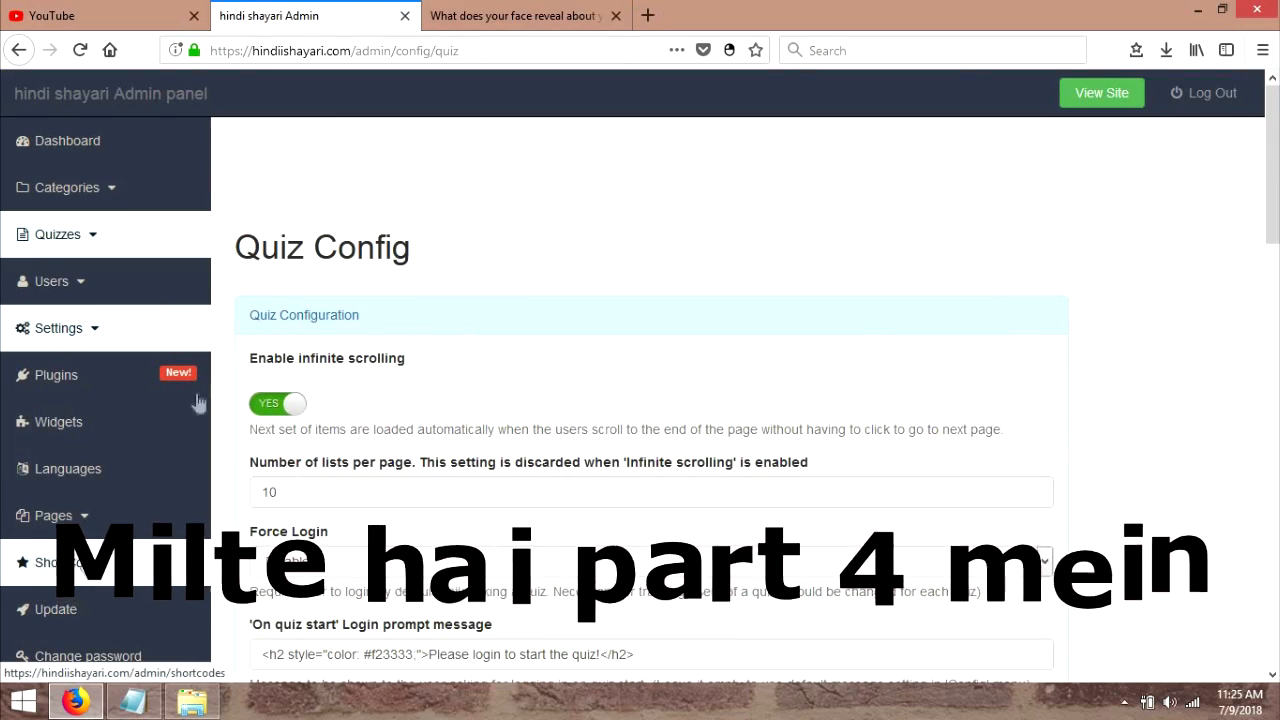
left_click(515, 15)
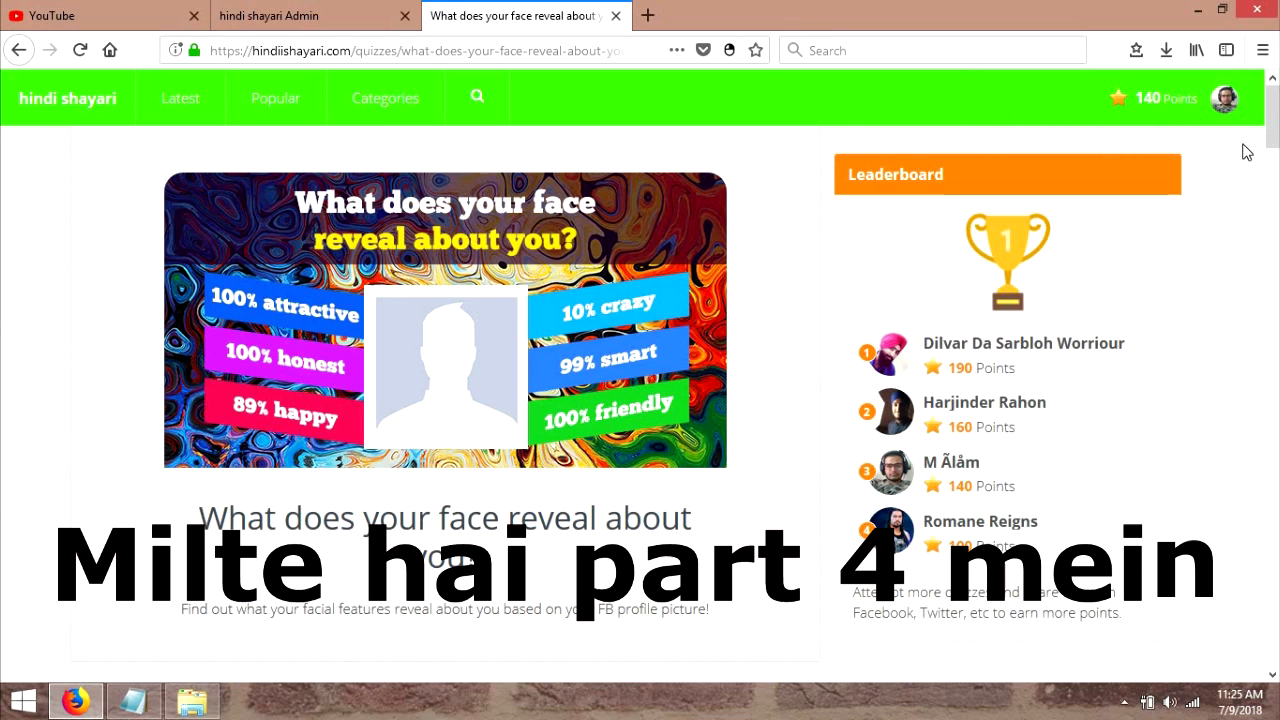